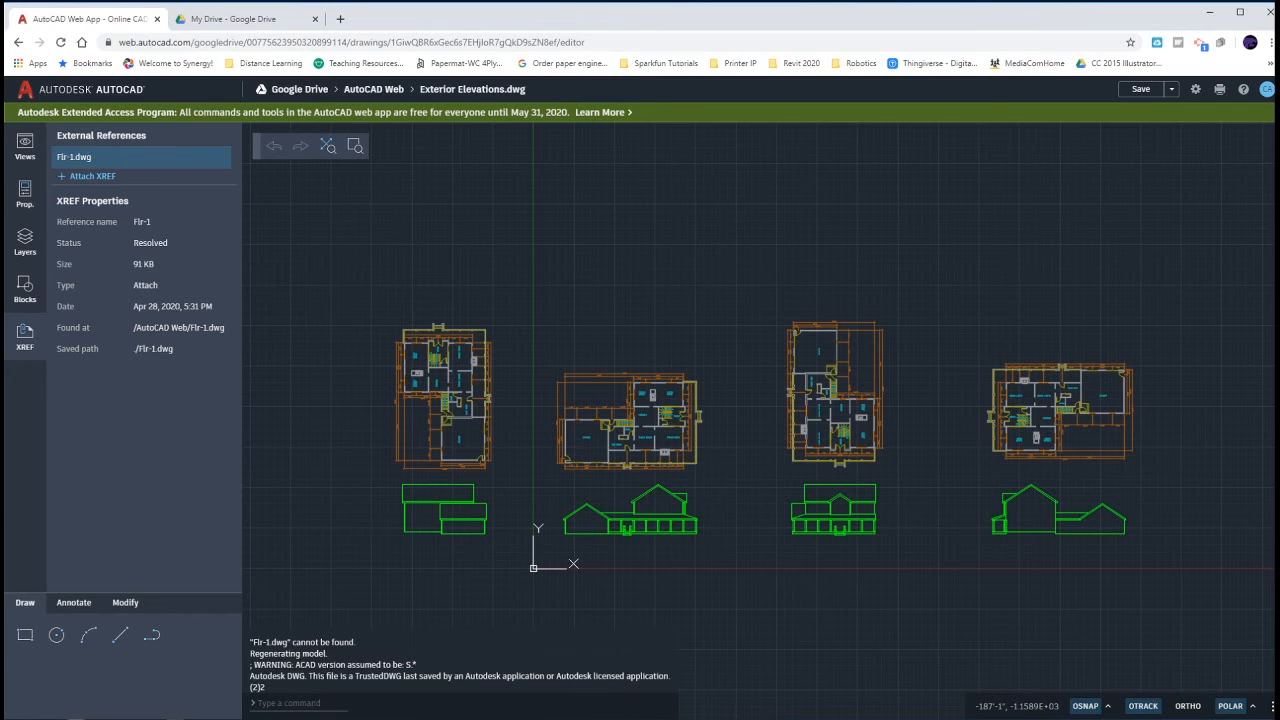
Select the four attached floor plans above the elevations and review the properties of the Flr-1.dwg external reference.
click(1135, 437)
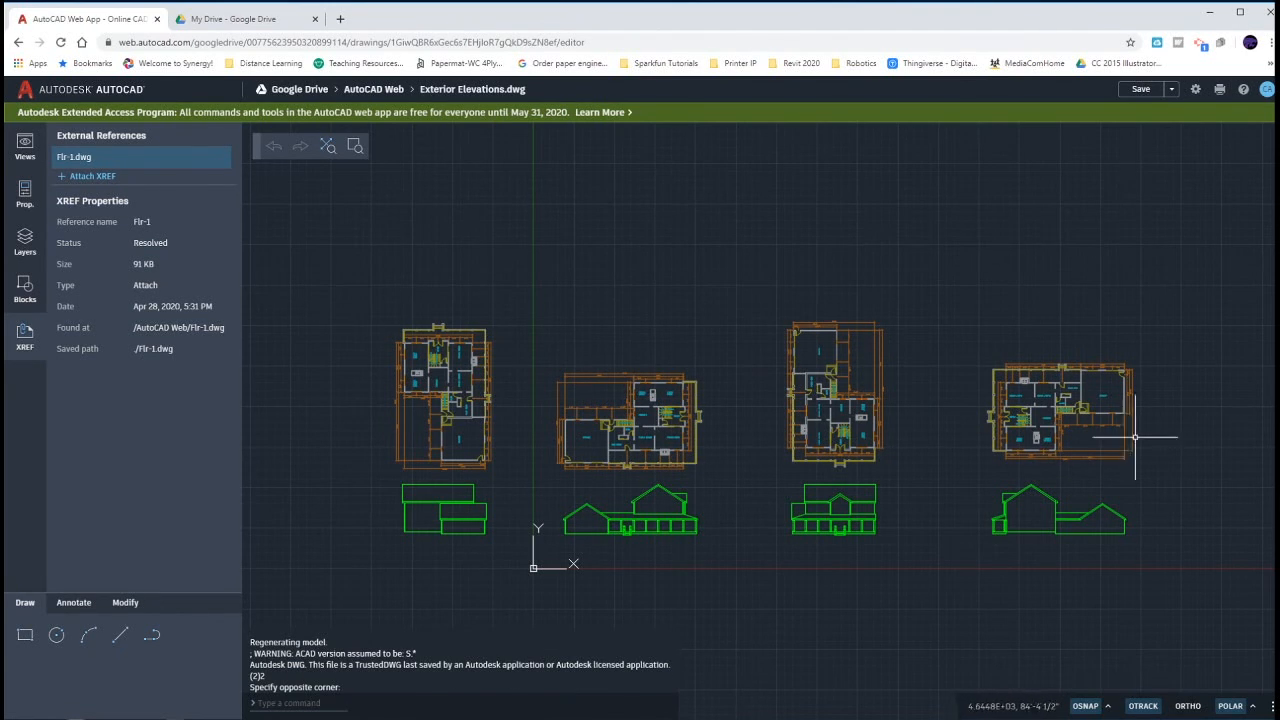
click(362, 285)
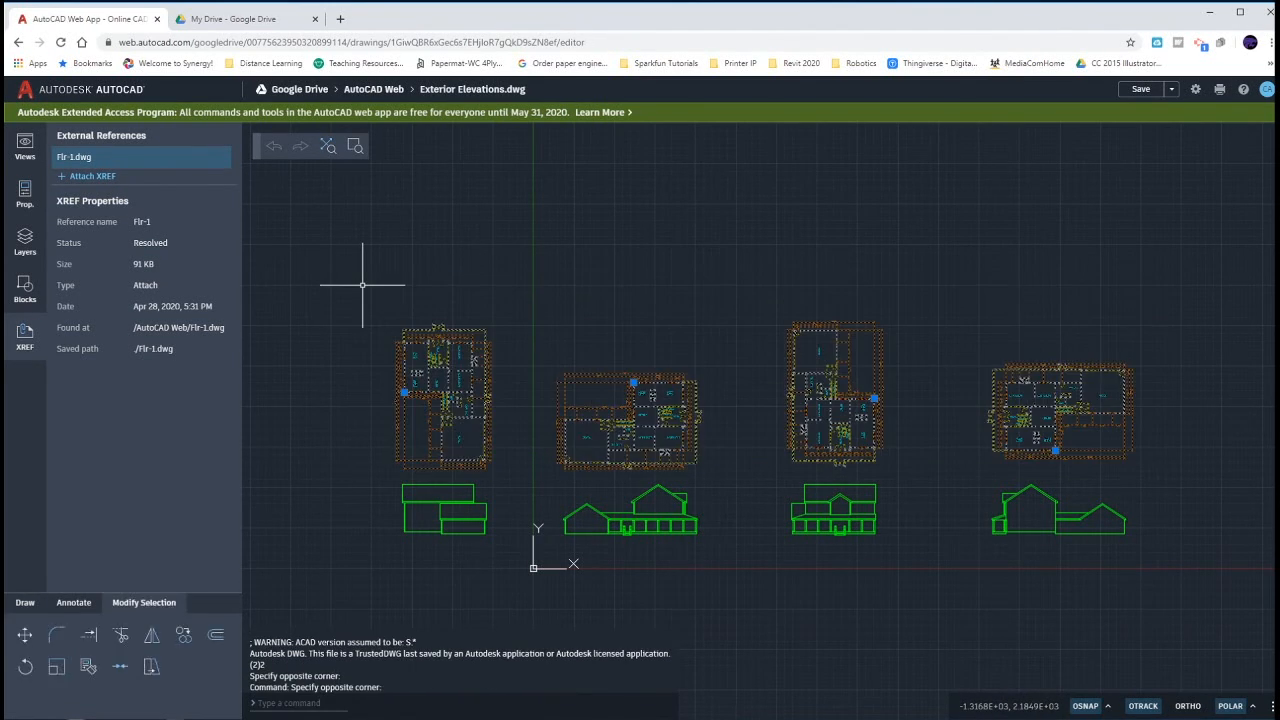
key(Escape)
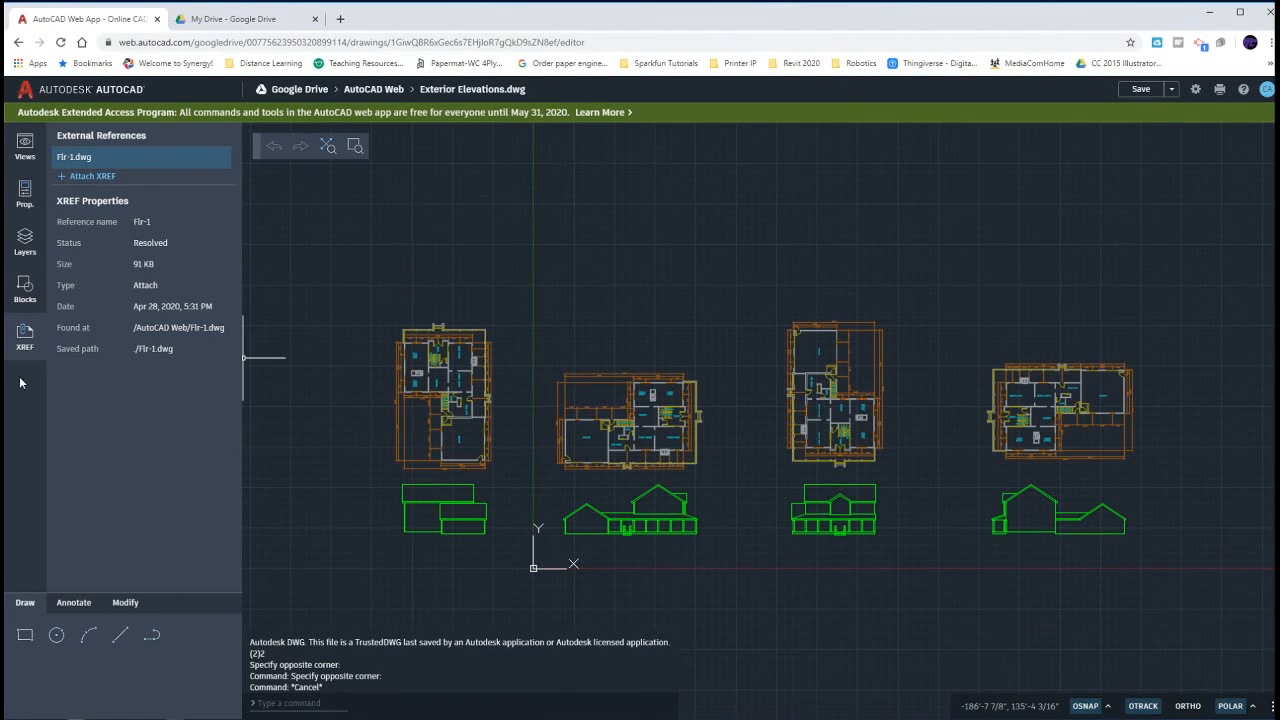
click(29, 341)
click(26, 337)
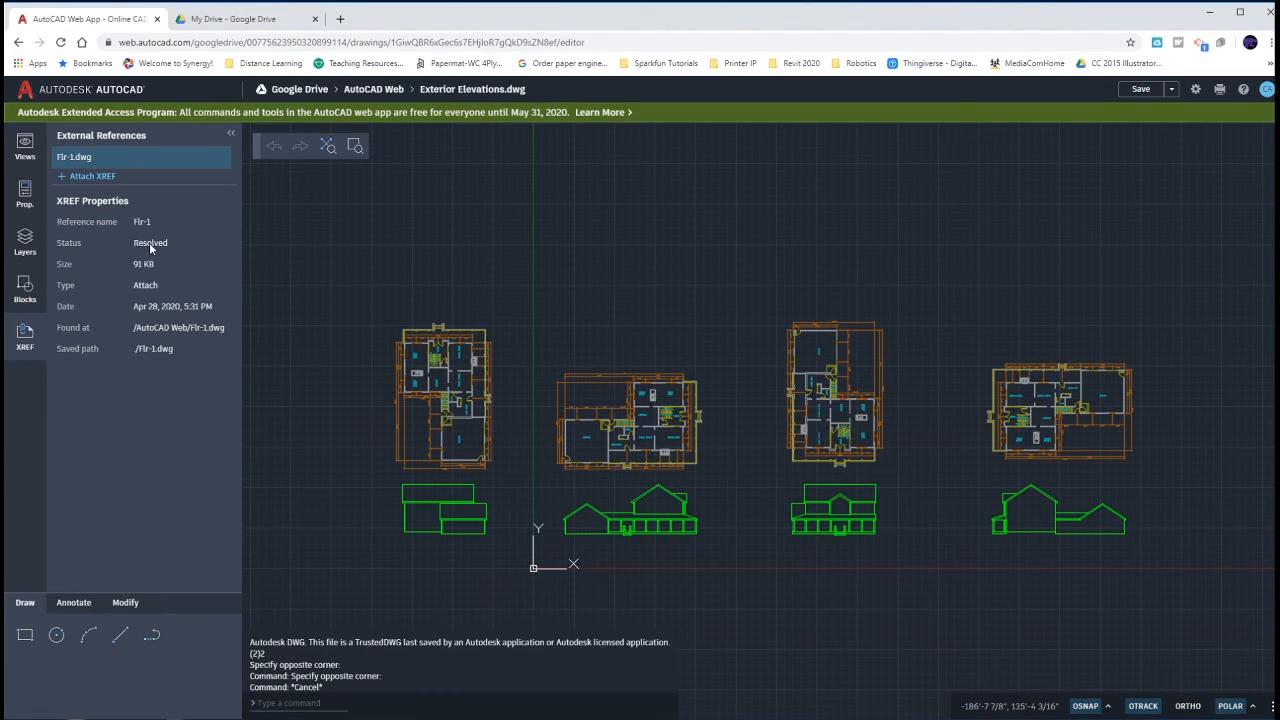
click(93, 176)
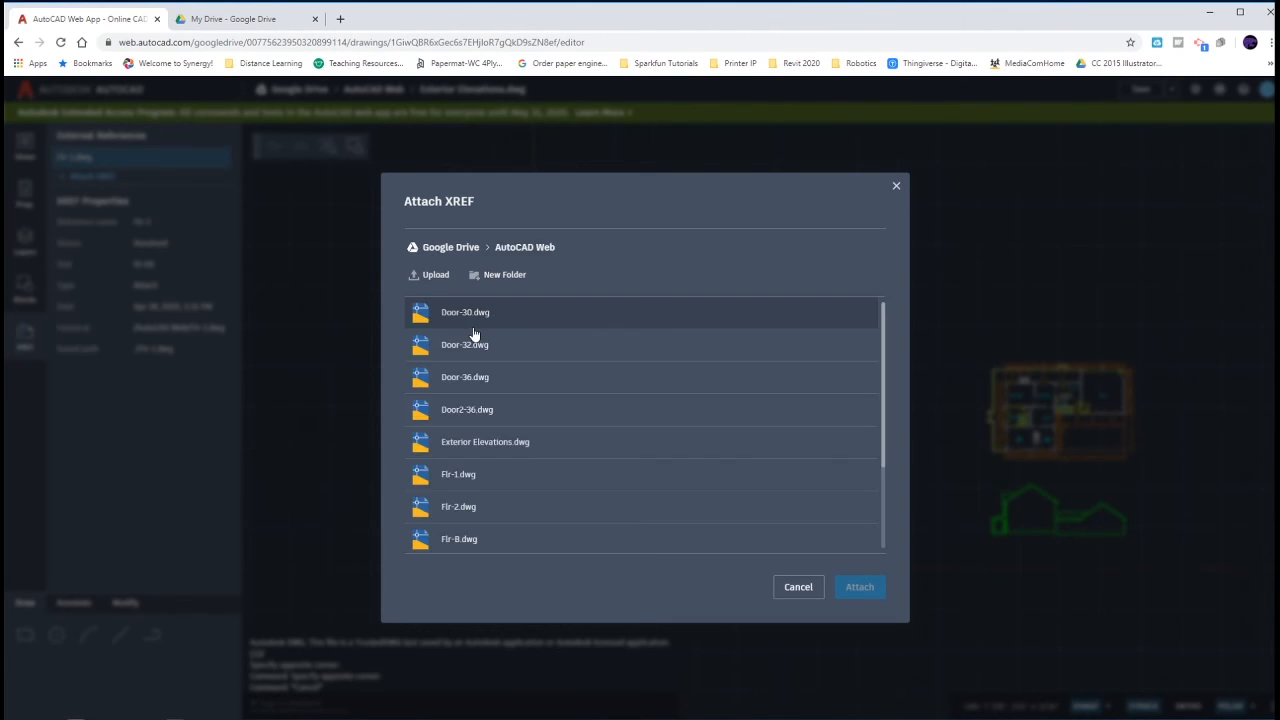
click(466, 476)
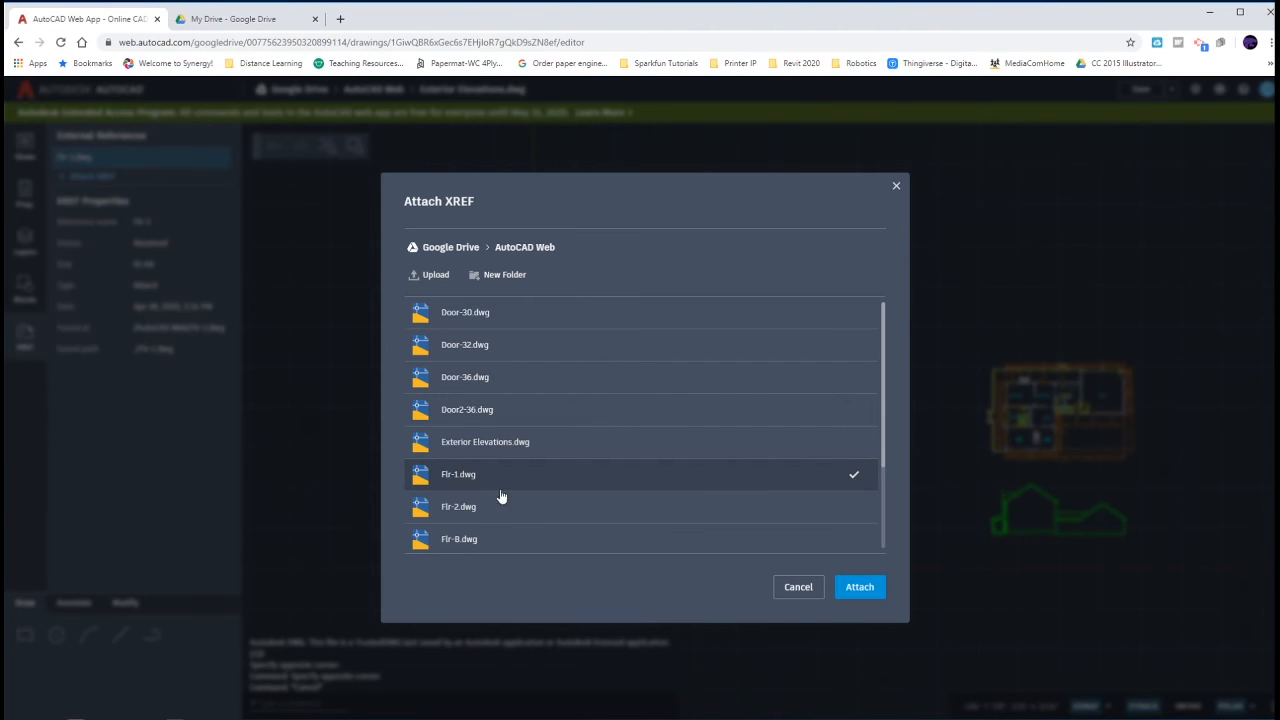
click(859, 587)
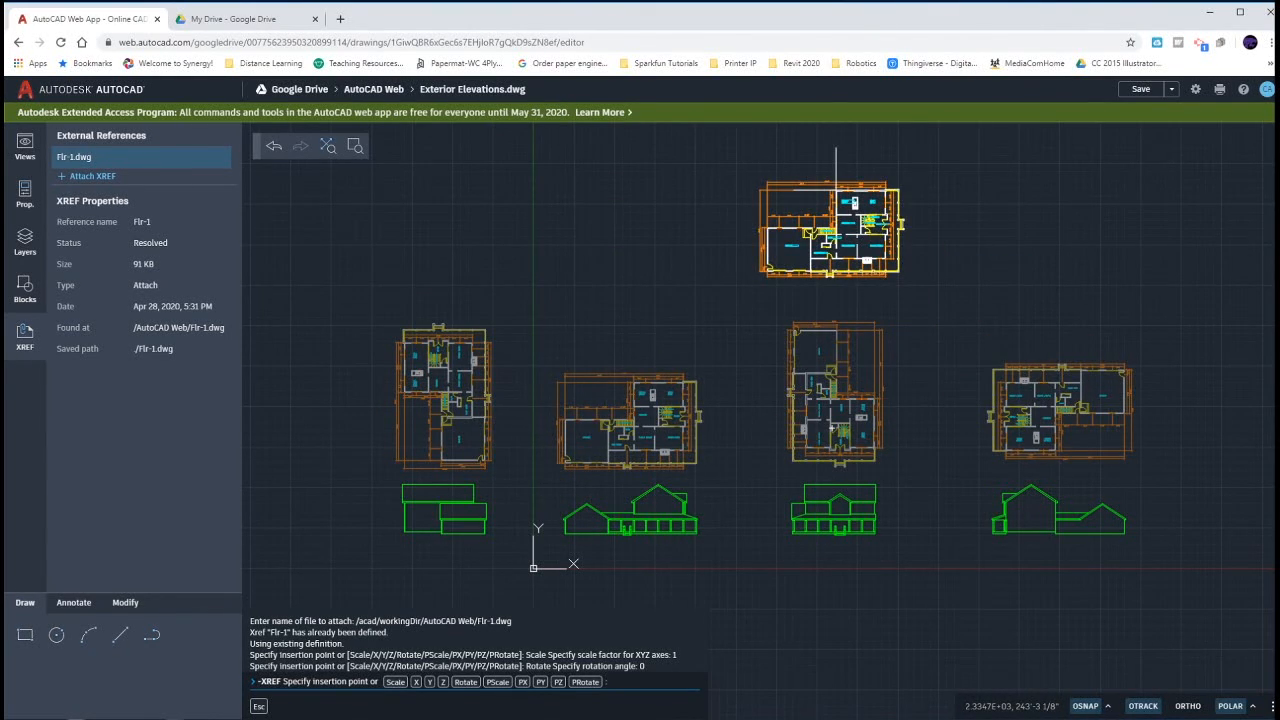
key(Escape)
key(Escape)
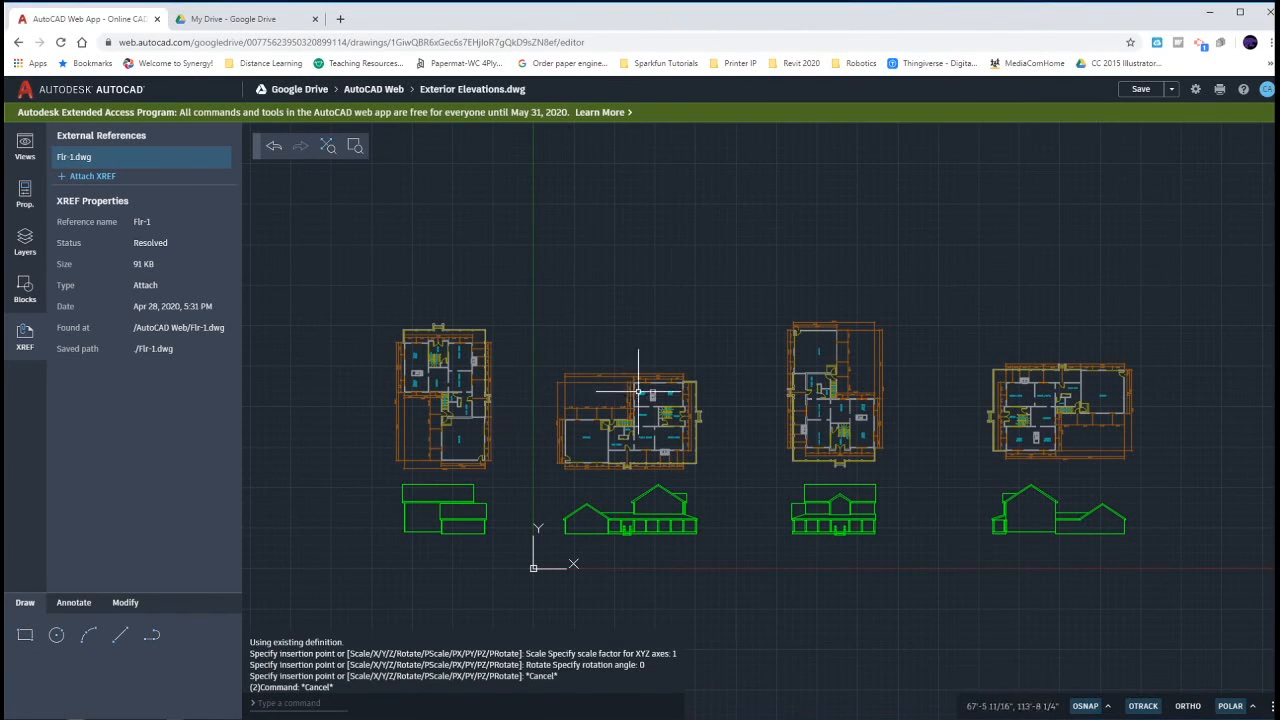
Switch to Modified Window Elevations.pdf in Adobe Acrobat and read the Exercise 5-2 instructions for drawing the window in Figure 5-2.1.
key(ctrl)
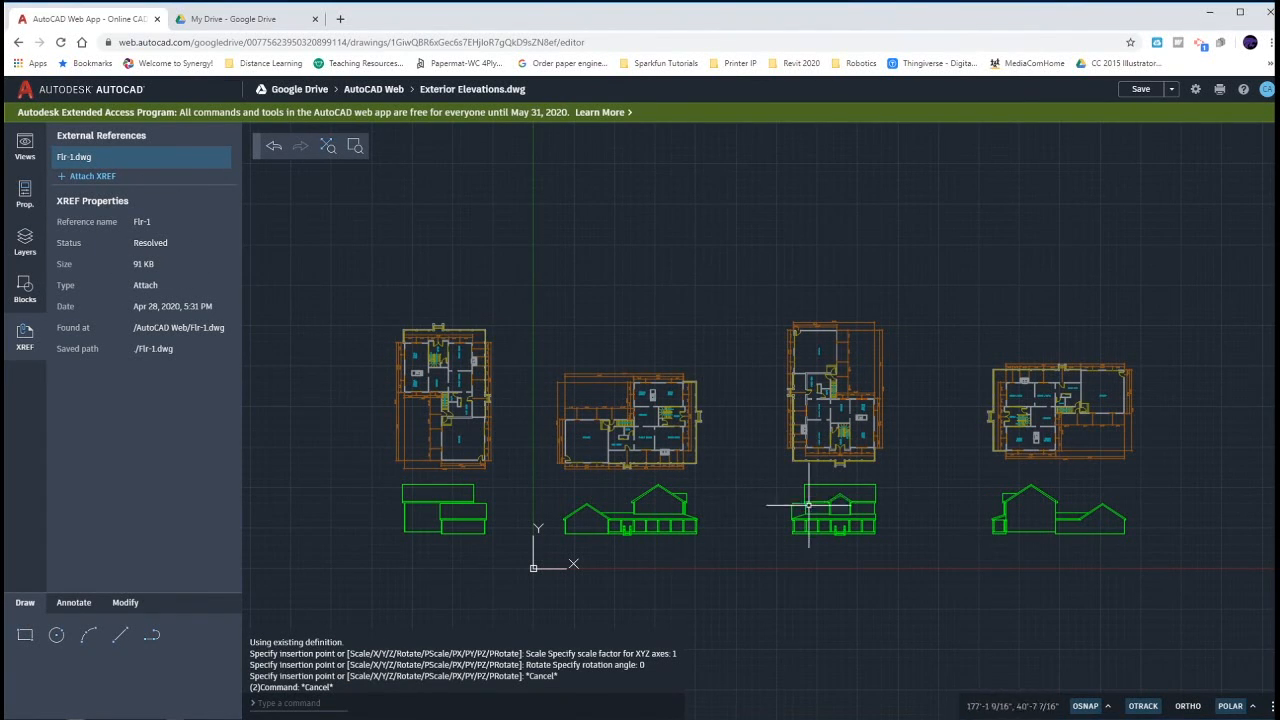
middle_drag(810, 485, 815, 364)
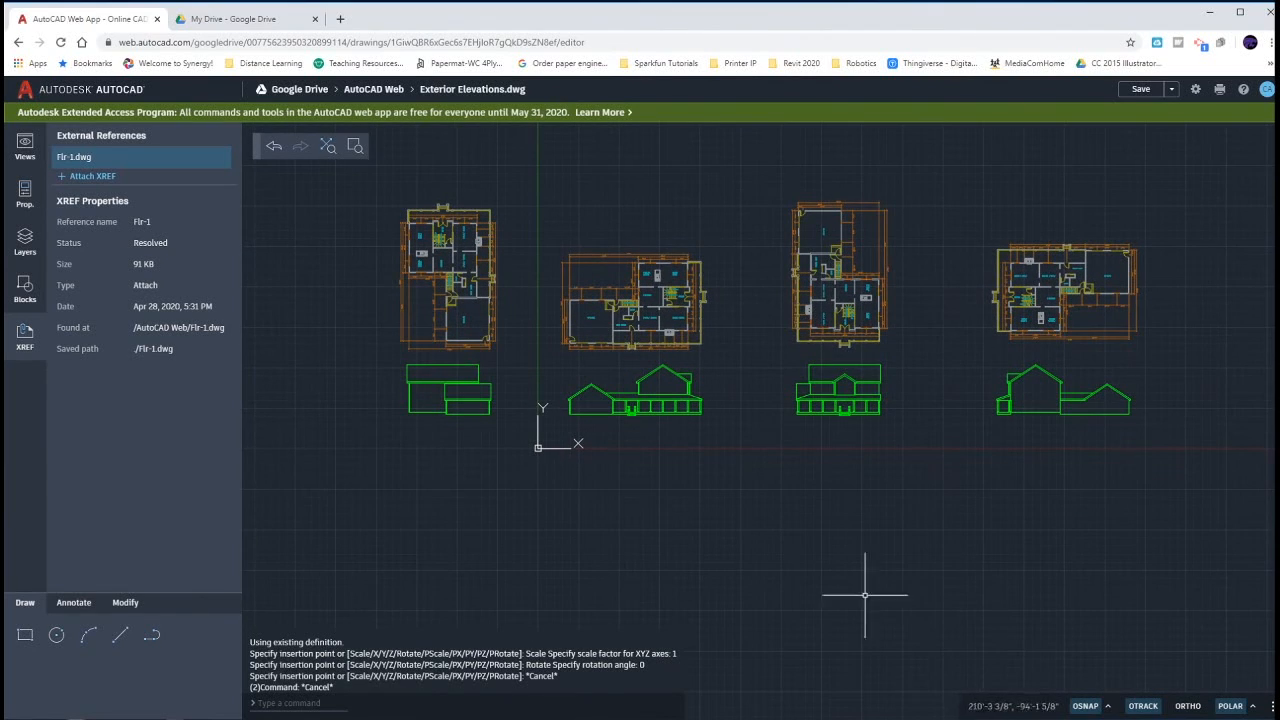
click(929, 716)
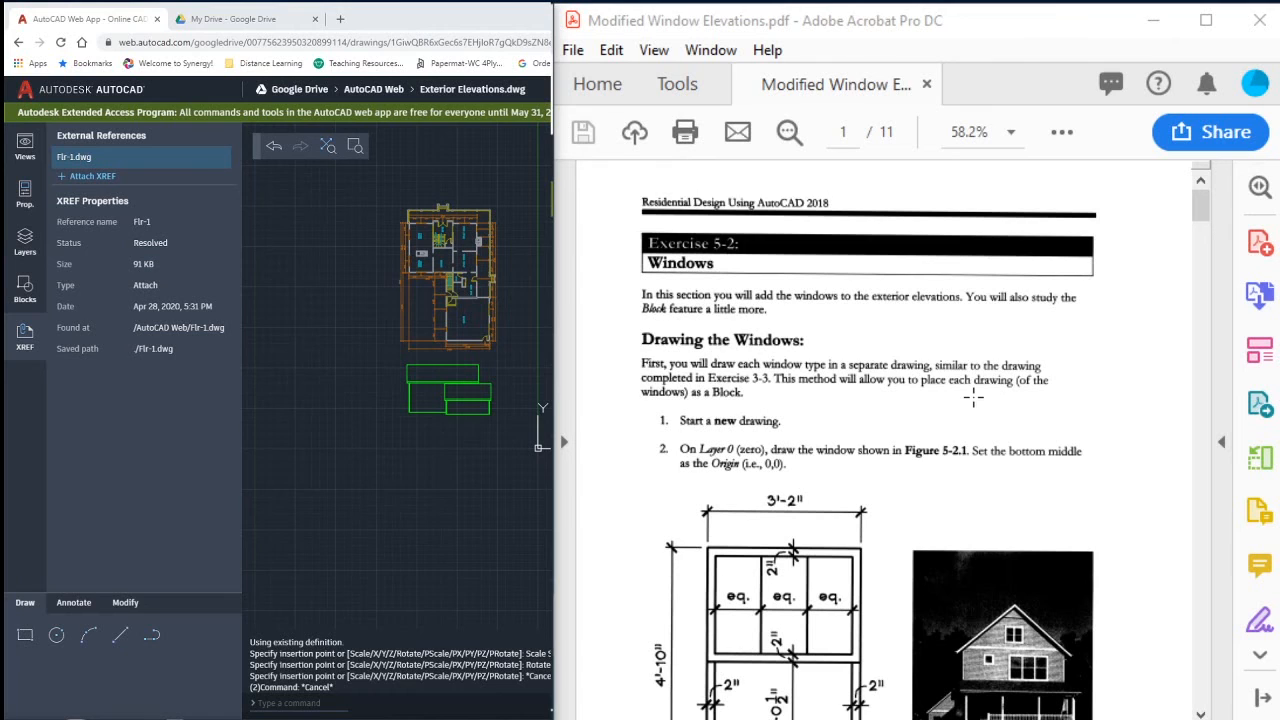
scroll(973, 398, down, 1)
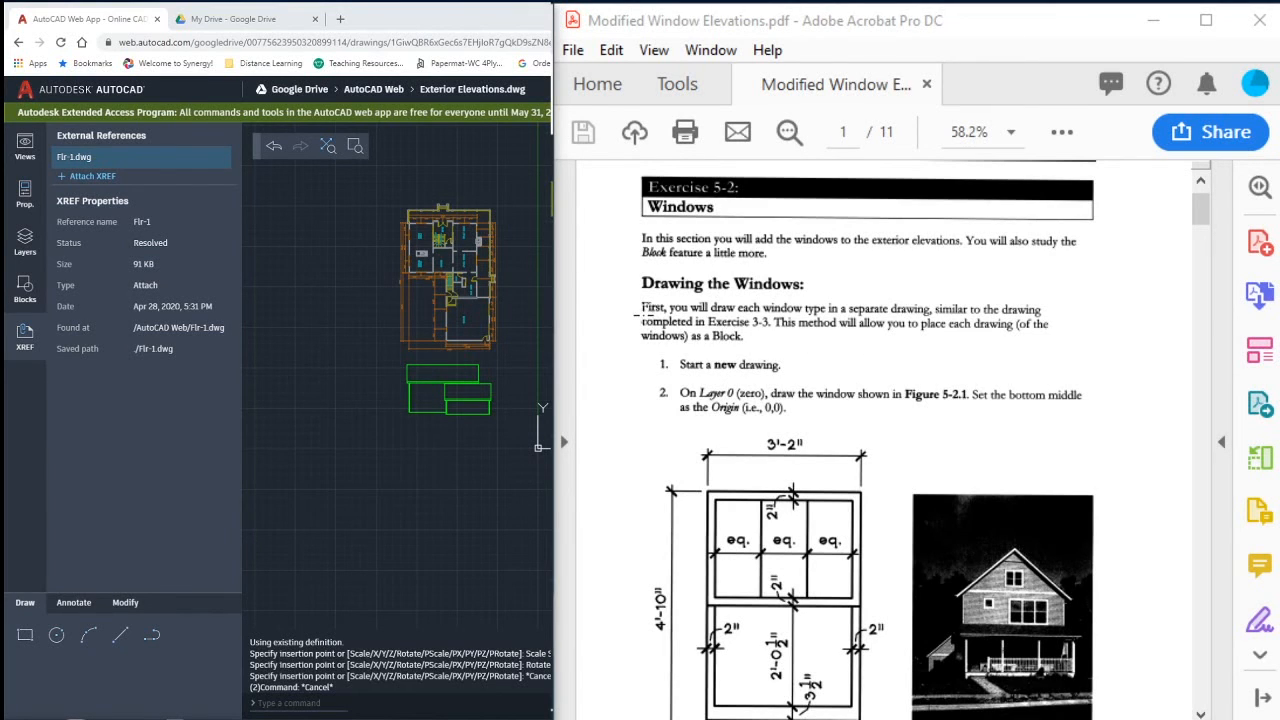
mouse_move(623, 293)
mouse_down()
mouse_move(700, 330)
mouse_move(1058, 351)
mouse_up()
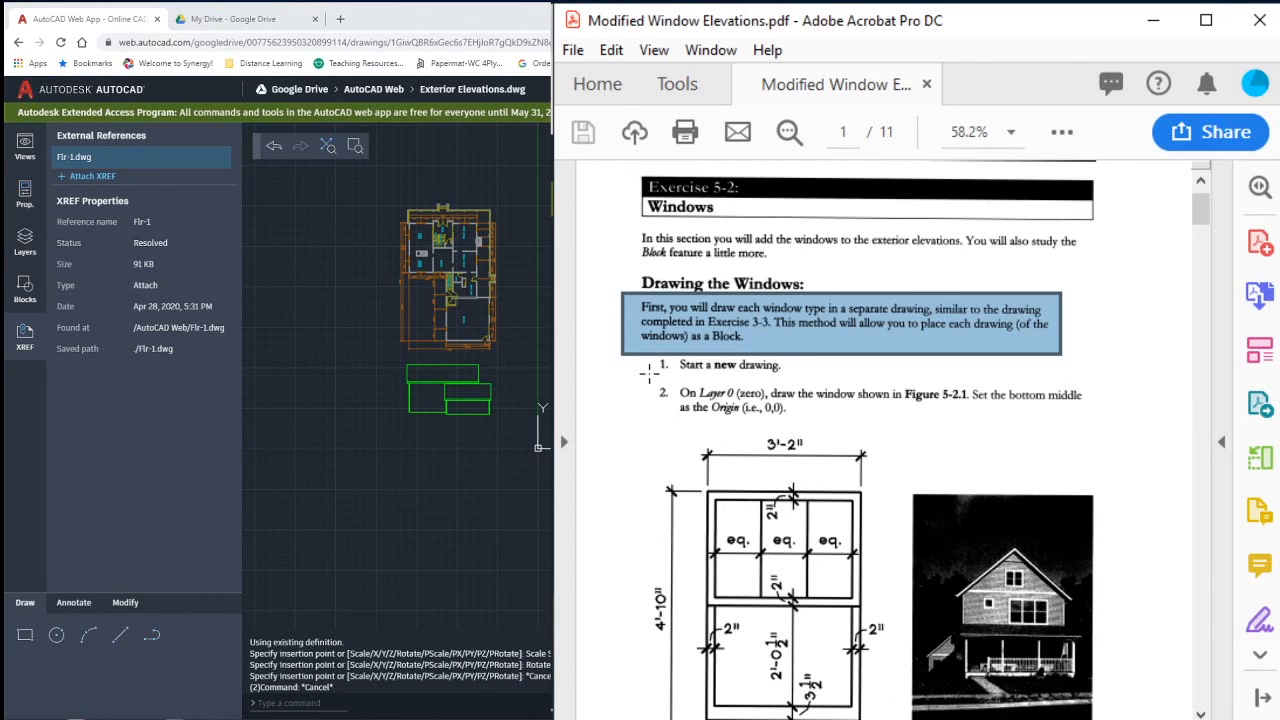
drag(649, 373, 791, 355)
drag(667, 422, 1090, 358)
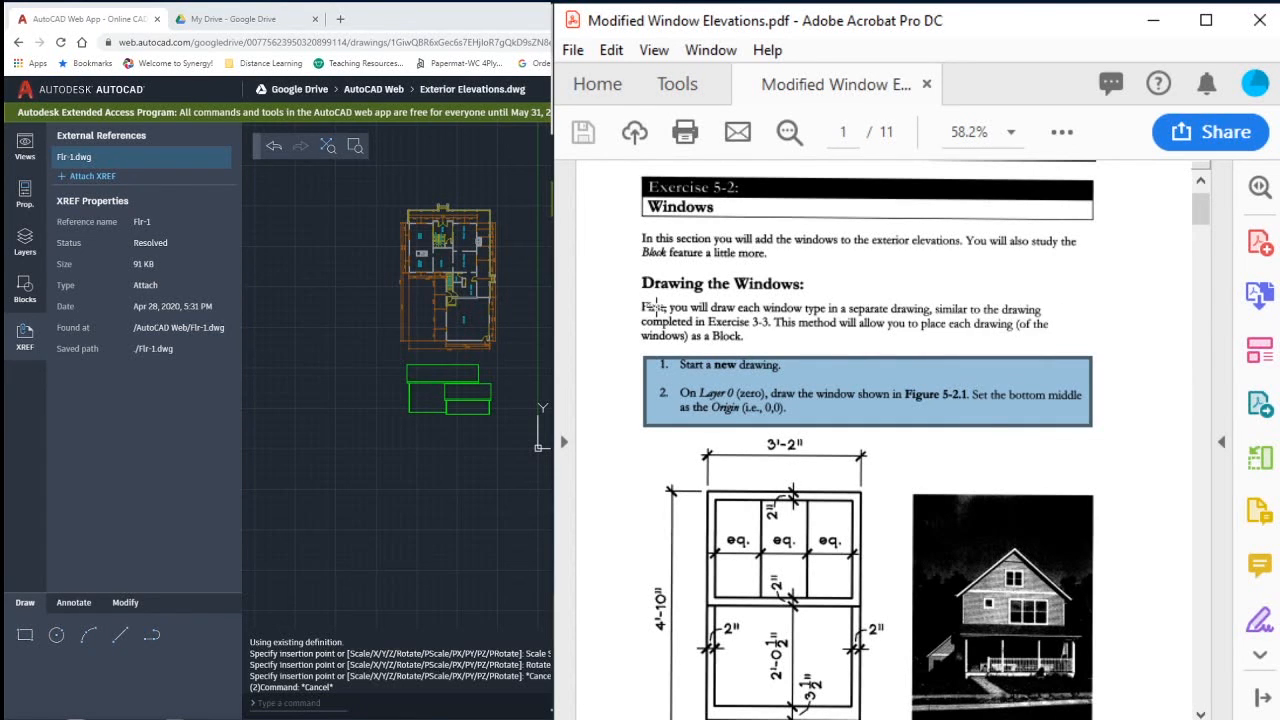
scroll(656, 310, down, 1)
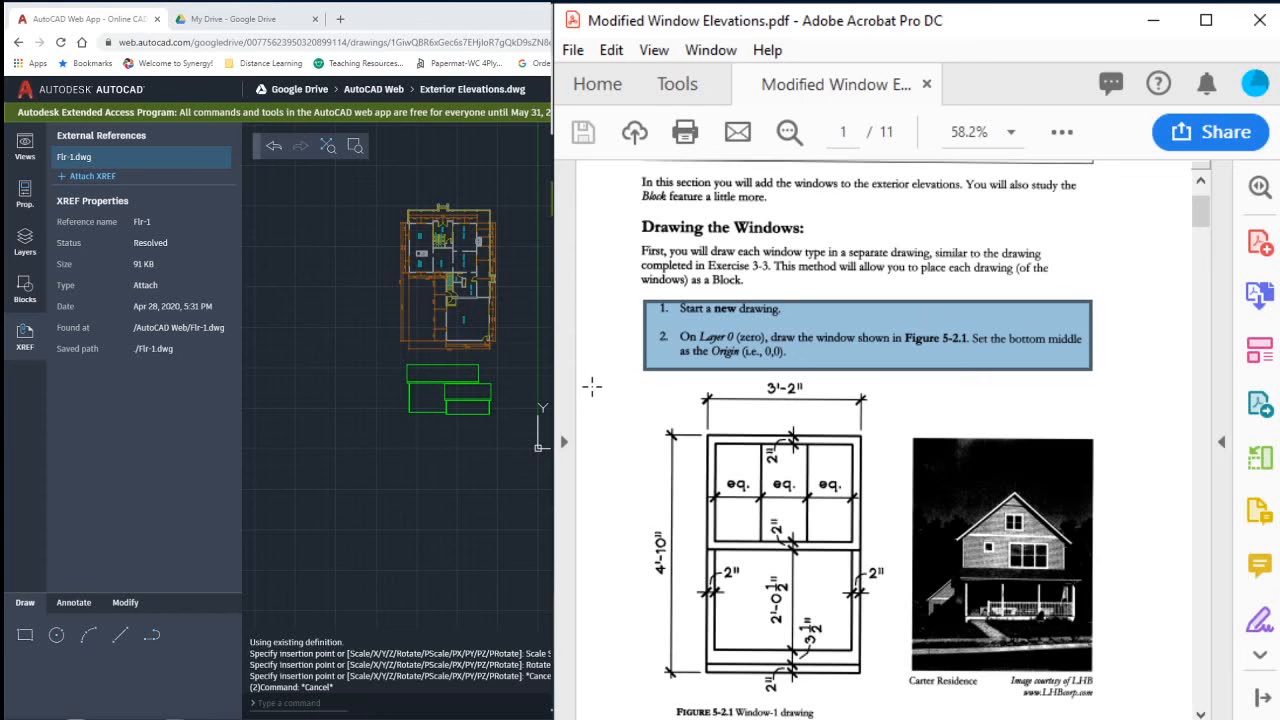
Look through the window types and elevation figures up to step 19, which covers adding a 5" wide trim board.
scroll(743, 369, down, 15)
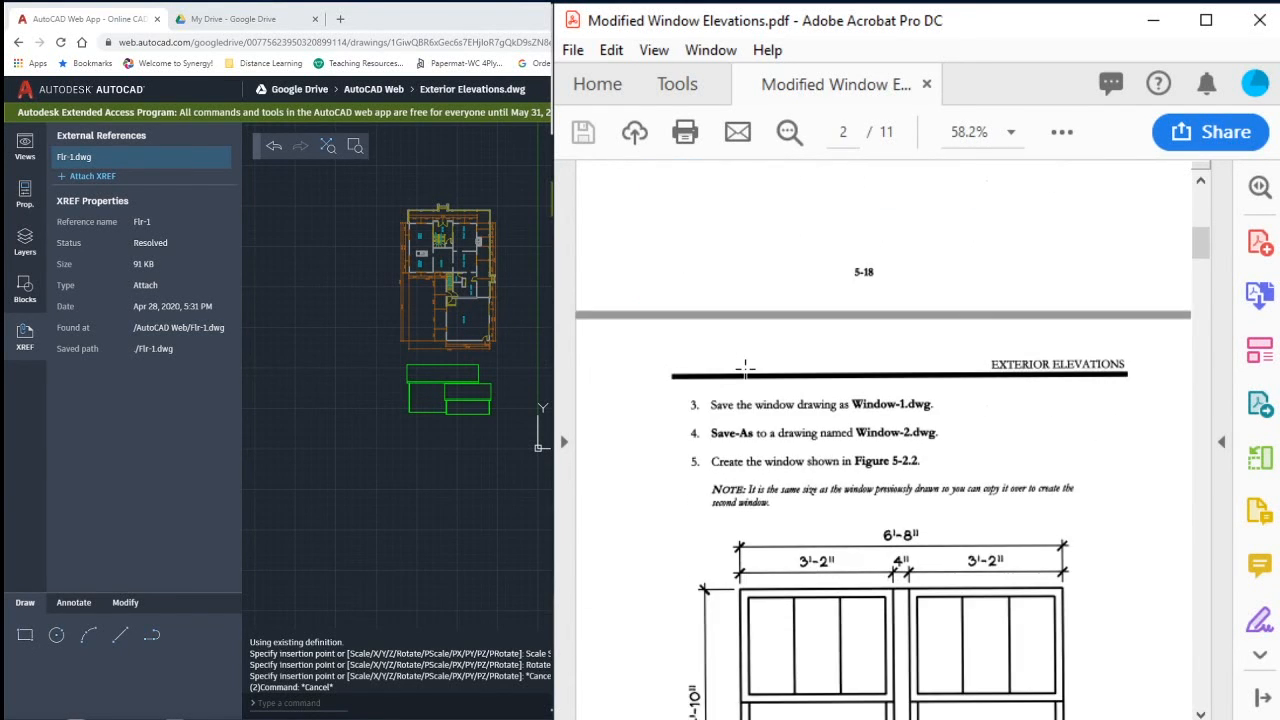
scroll(743, 369, down, 20)
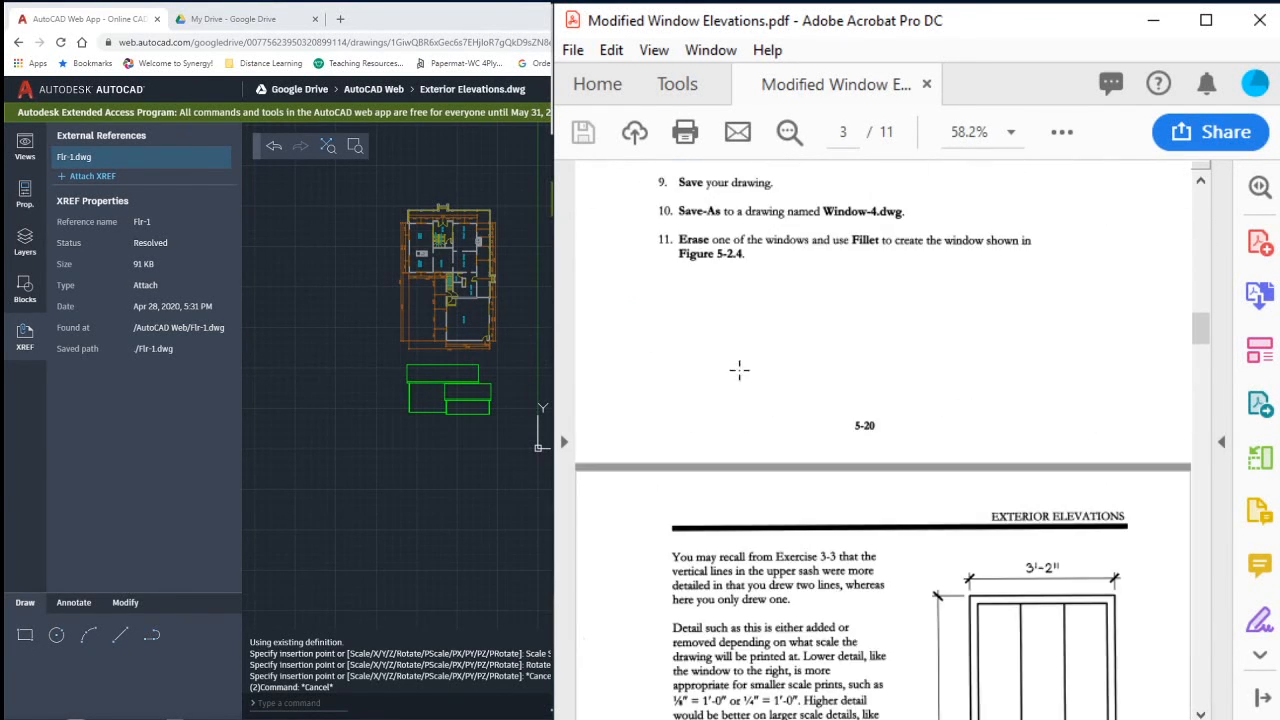
scroll(739, 369, down, 20)
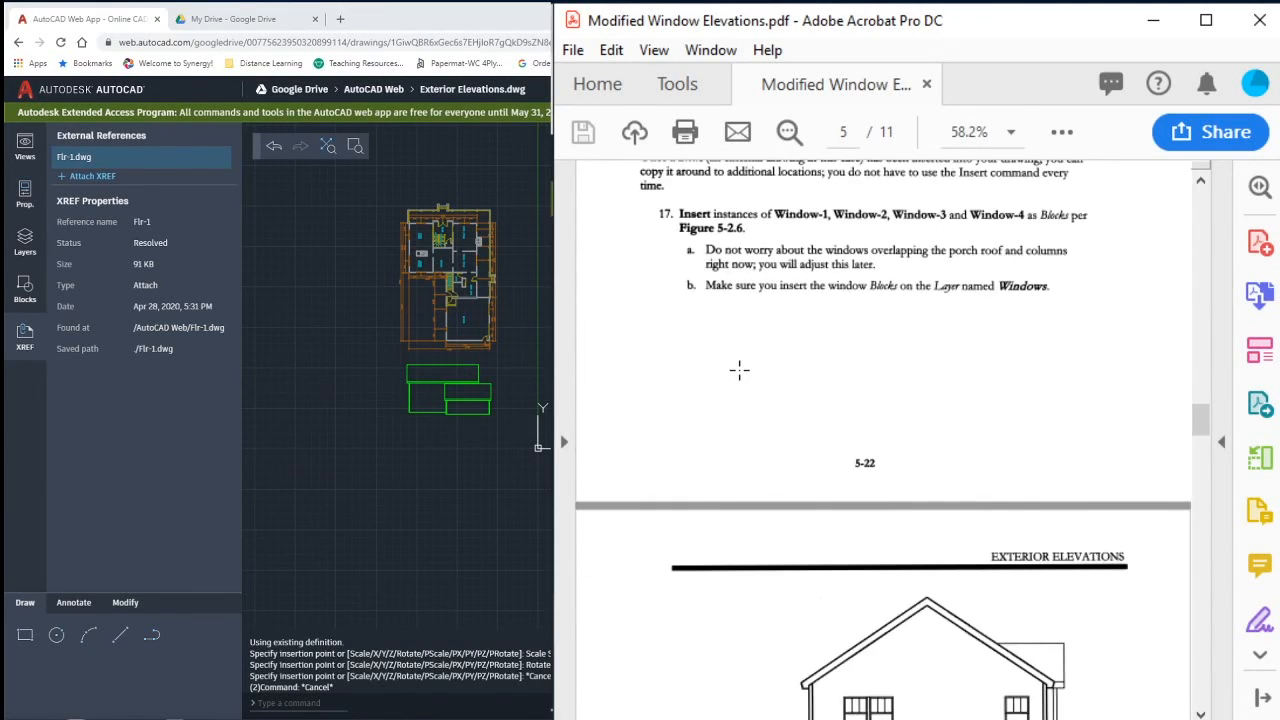
scroll(739, 369, down, 20)
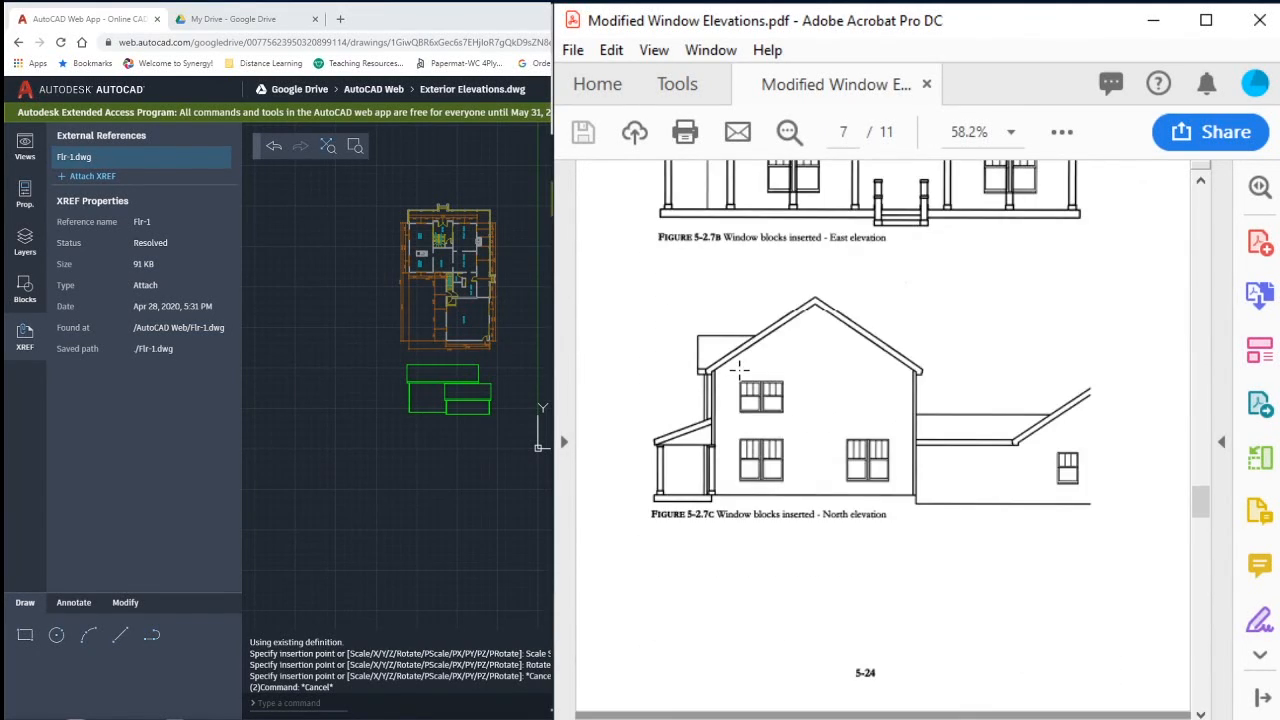
scroll(739, 369, down, 1)
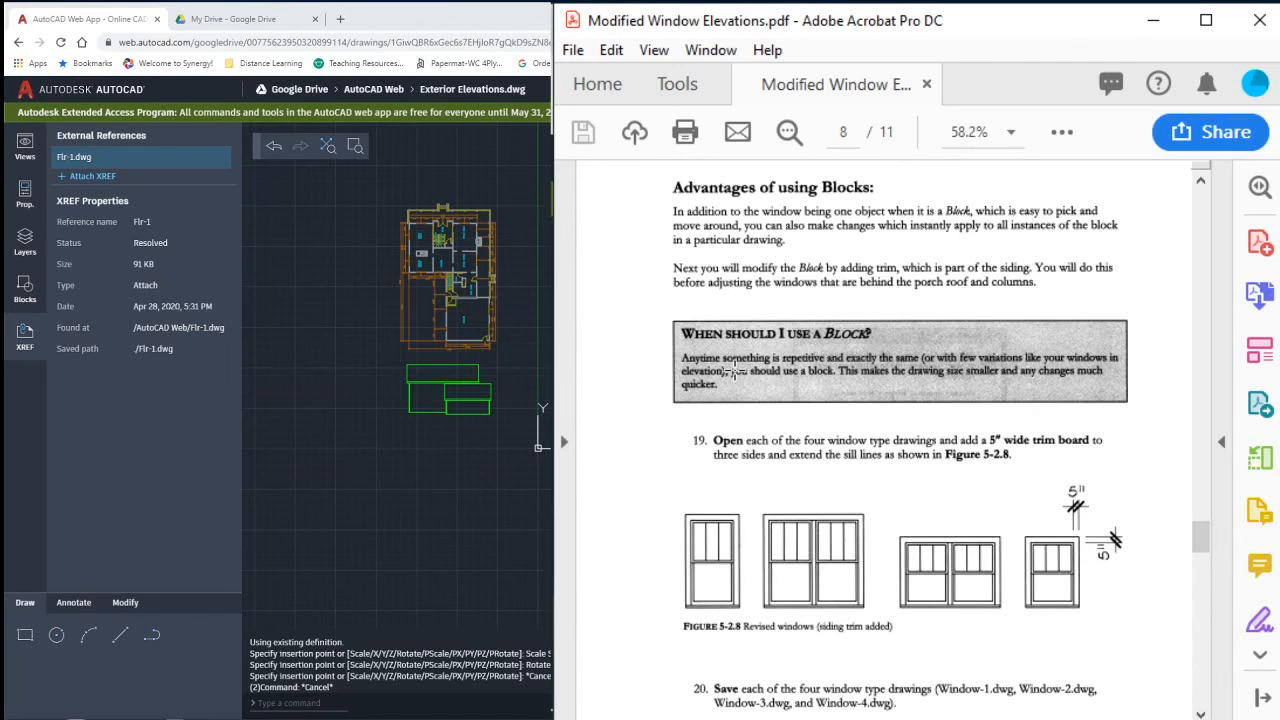
drag(1021, 469, 1147, 577)
click(678, 471)
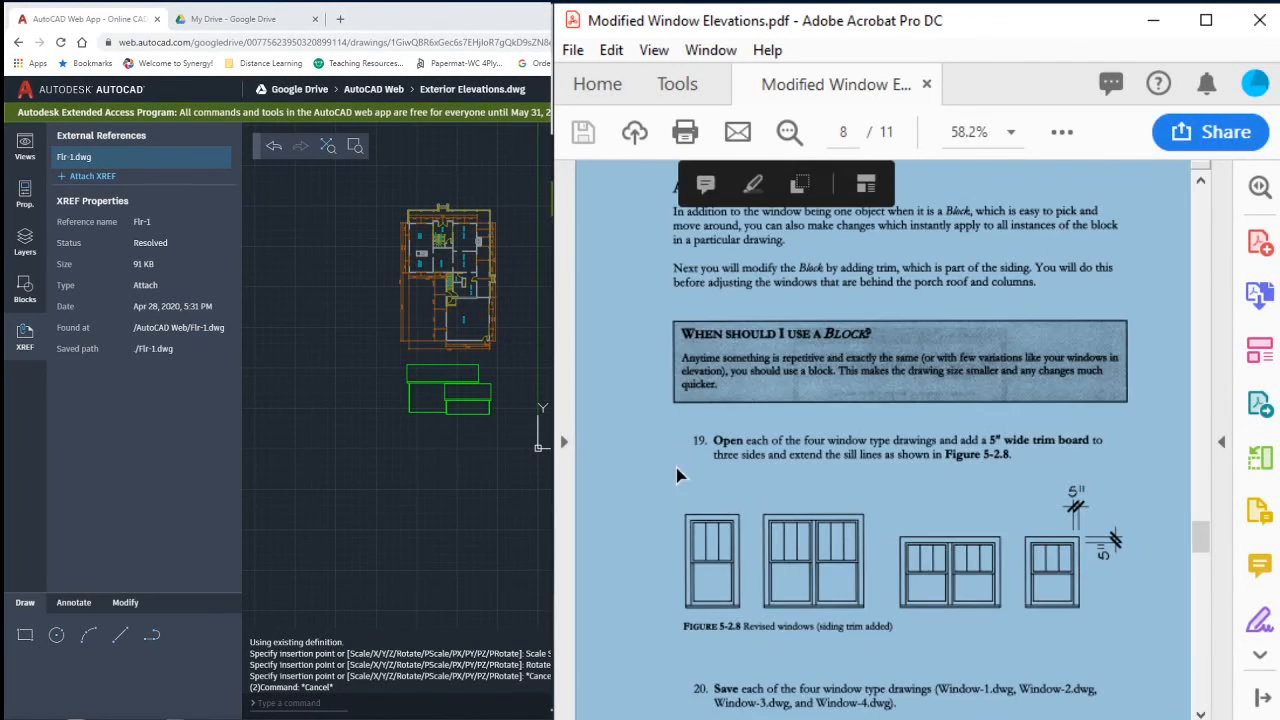
click(673, 471)
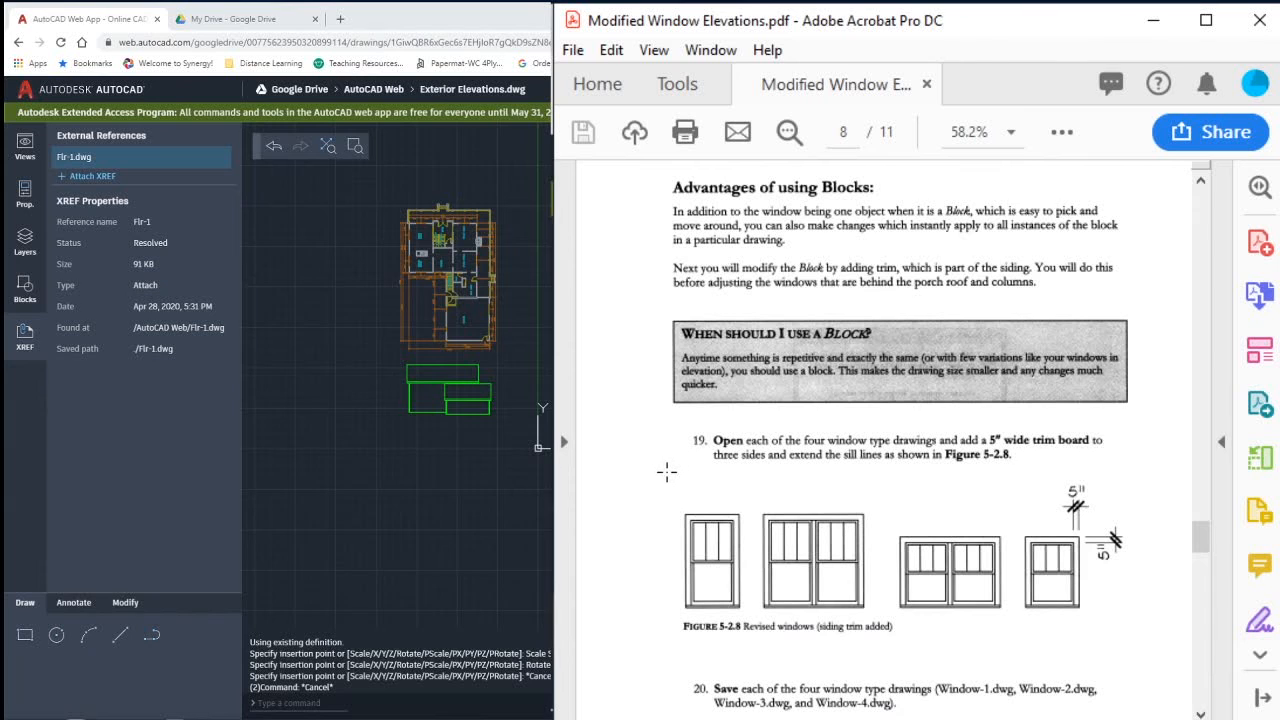
Examine the Redefine Block prompt in Figure 5-2.9 and the porch windows of the south elevation in Figure 5-2.10.
scroll(667, 472, down, 12)
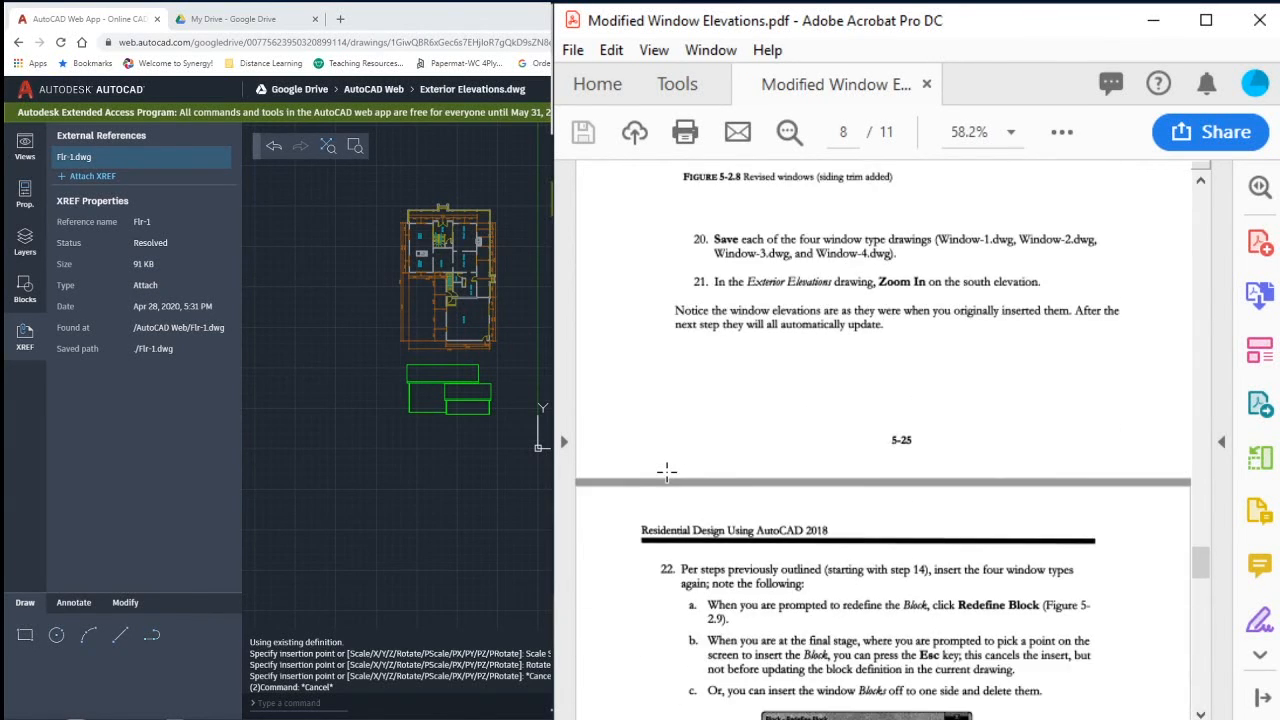
drag(736, 479, 1003, 688)
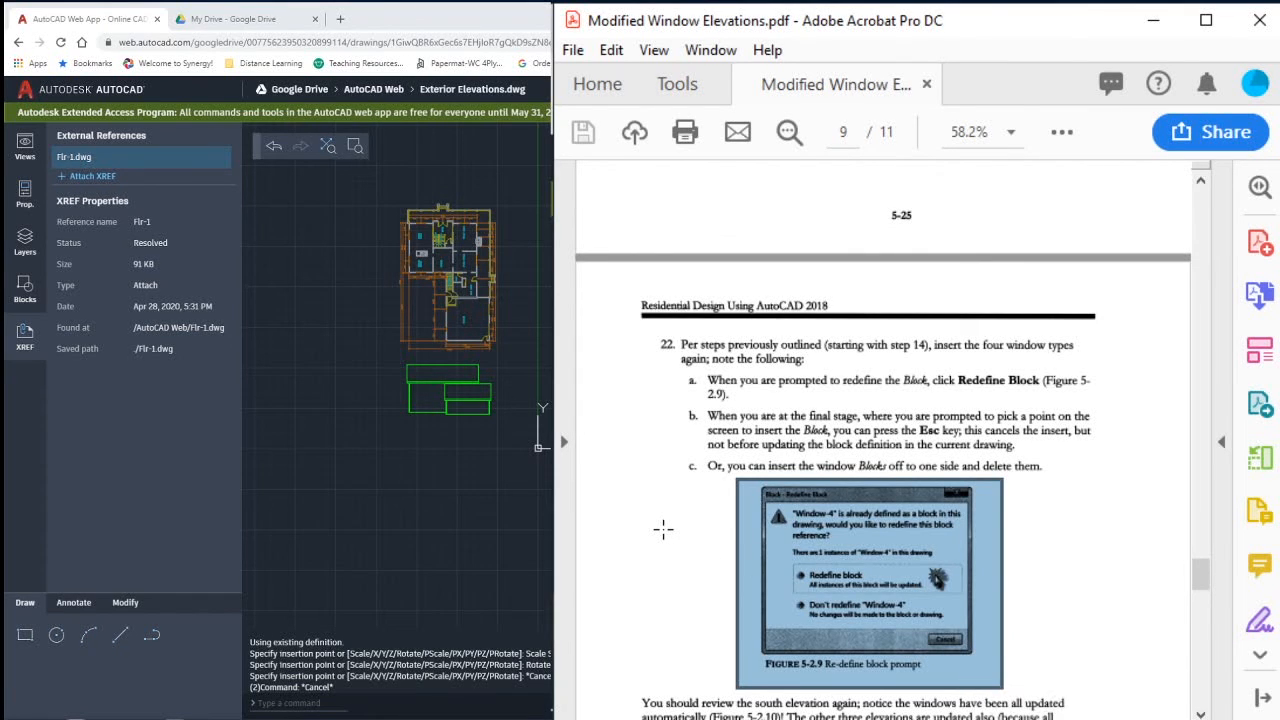
scroll(663, 529, down, 5)
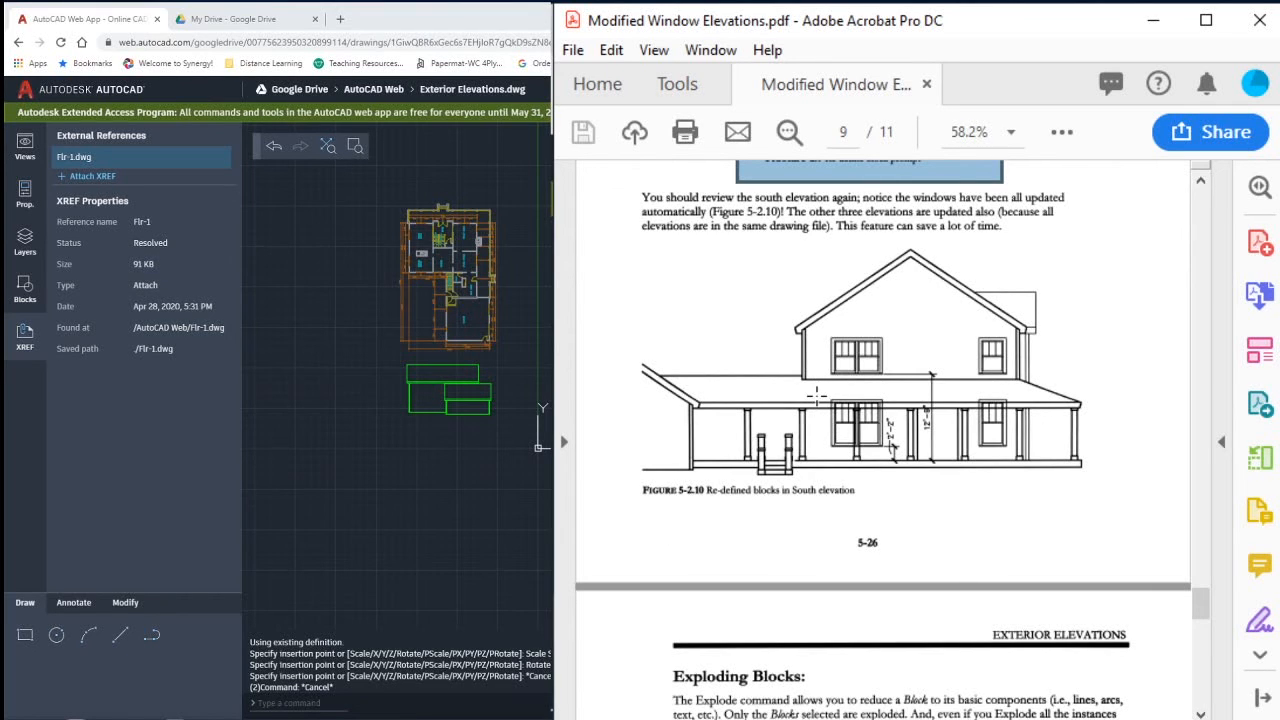
drag(816, 396, 917, 466)
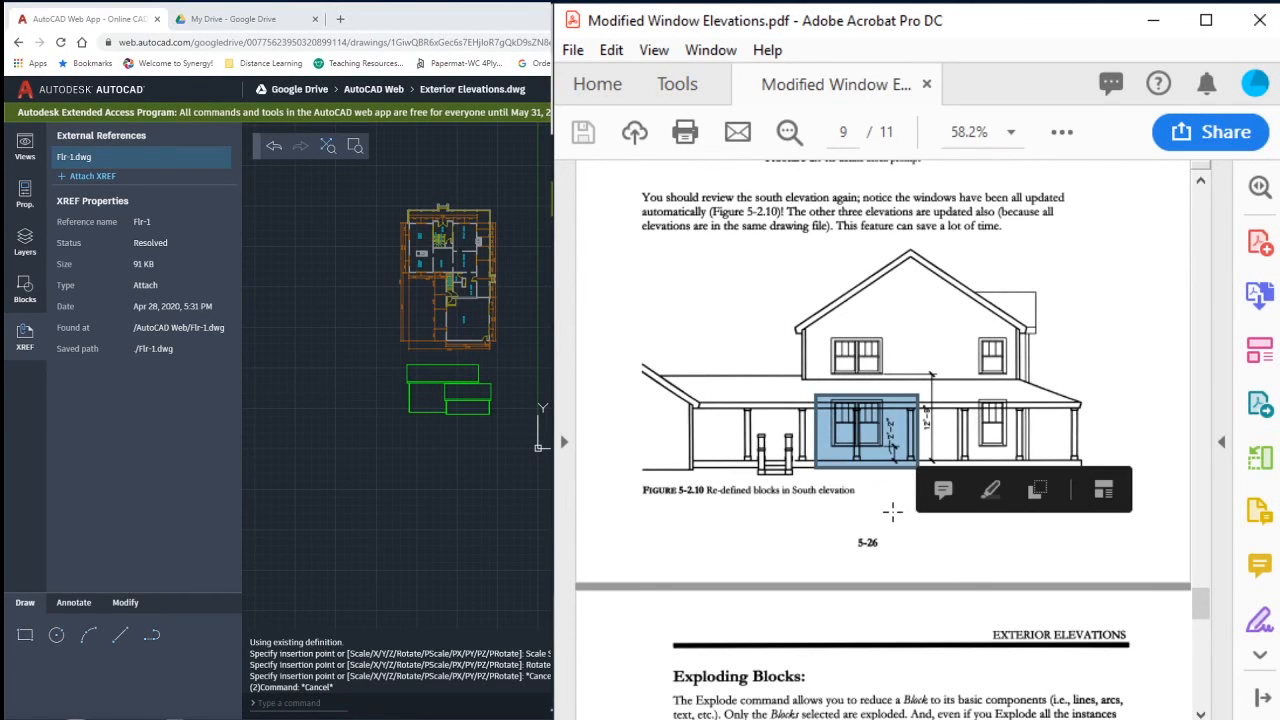
click(886, 516)
click(860, 530)
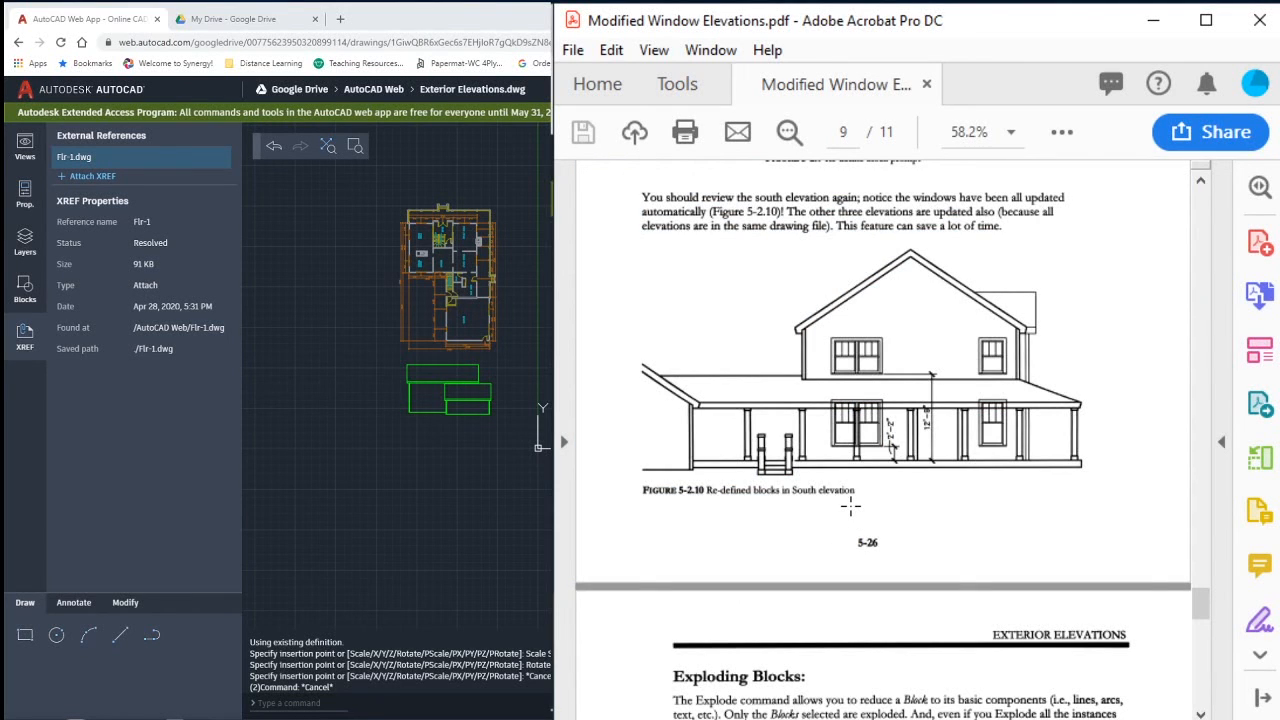
Read the Exploding Blocks section through step 25 on trimming and erasing the window lines covered by the porch.
scroll(762, 452, down, 3)
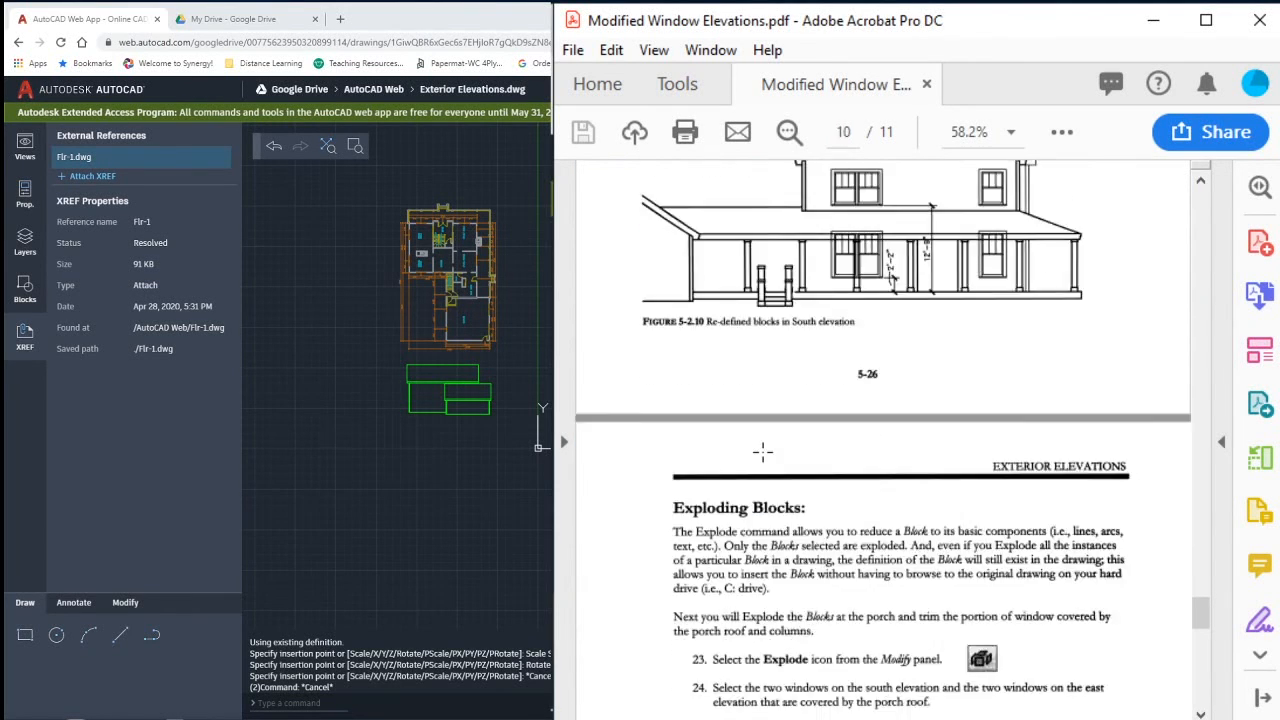
scroll(762, 452, down, 5)
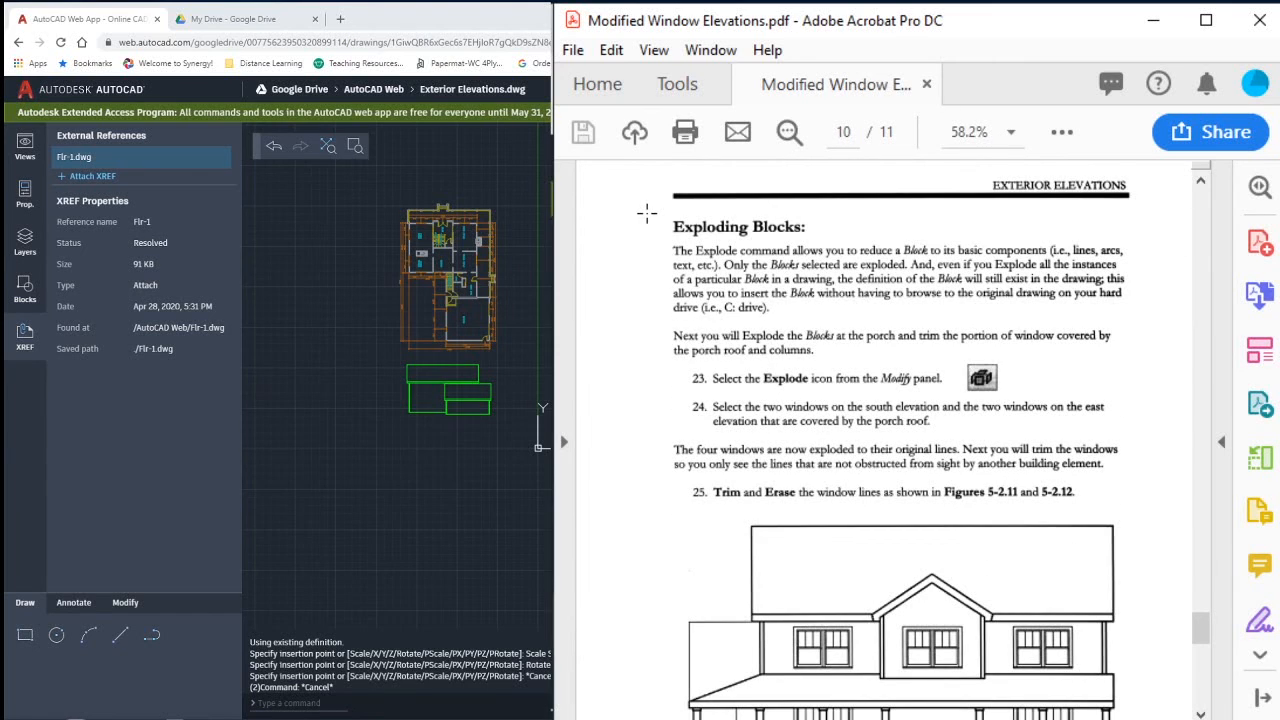
drag(648, 211, 1160, 514)
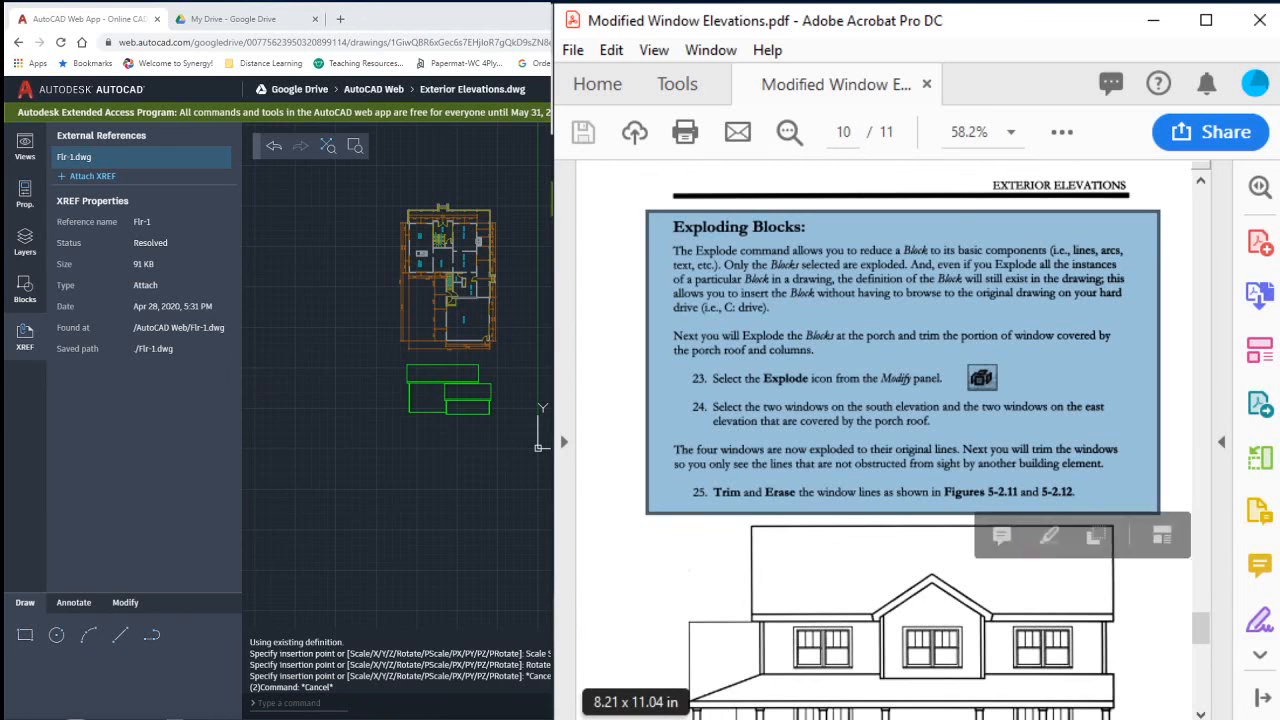
Switch back to the Exterior Elevations drawing in AutoCAD and examine the modify tools and the empty area below the elevations.
click(640, 718)
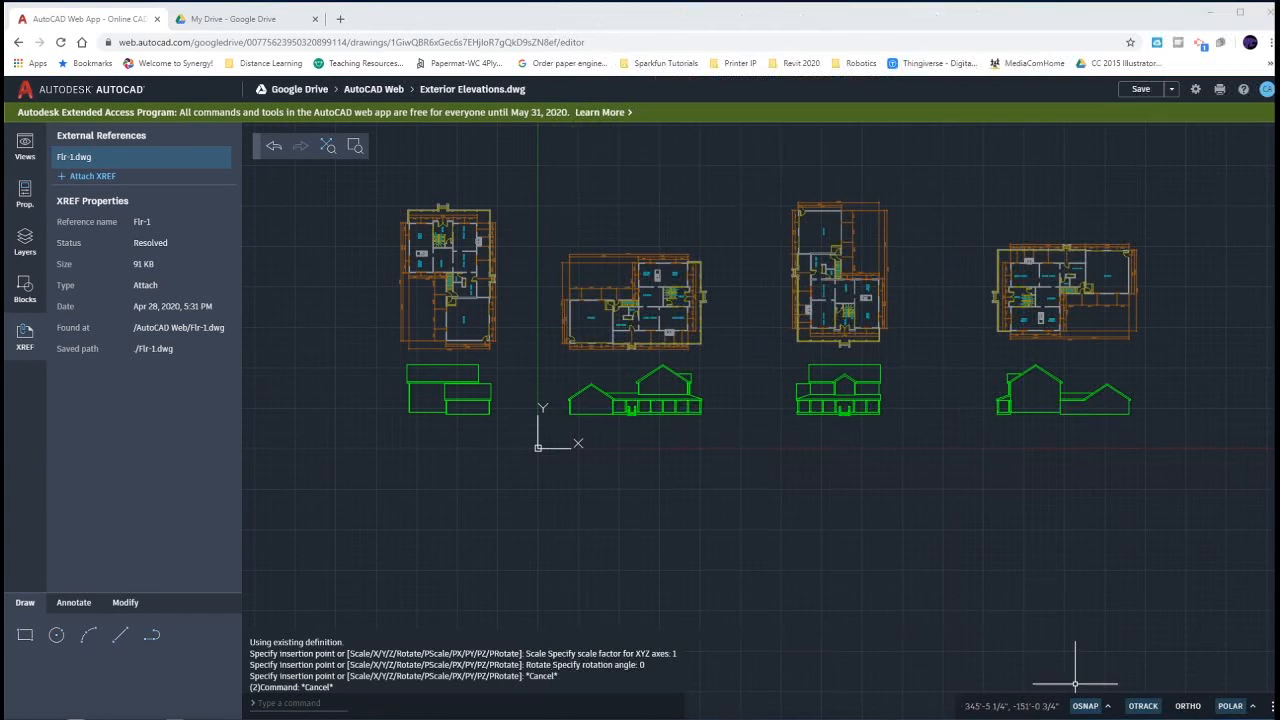
click(130, 606)
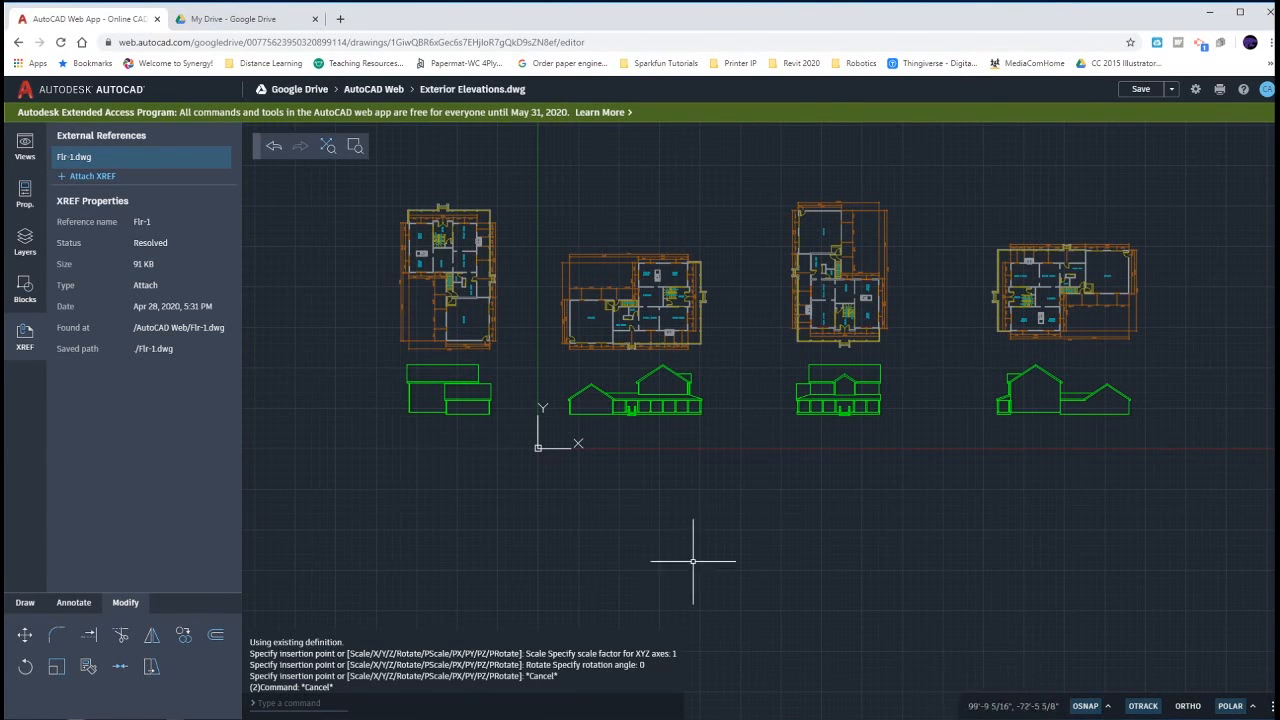
middle_drag(567, 509, 594, 391)
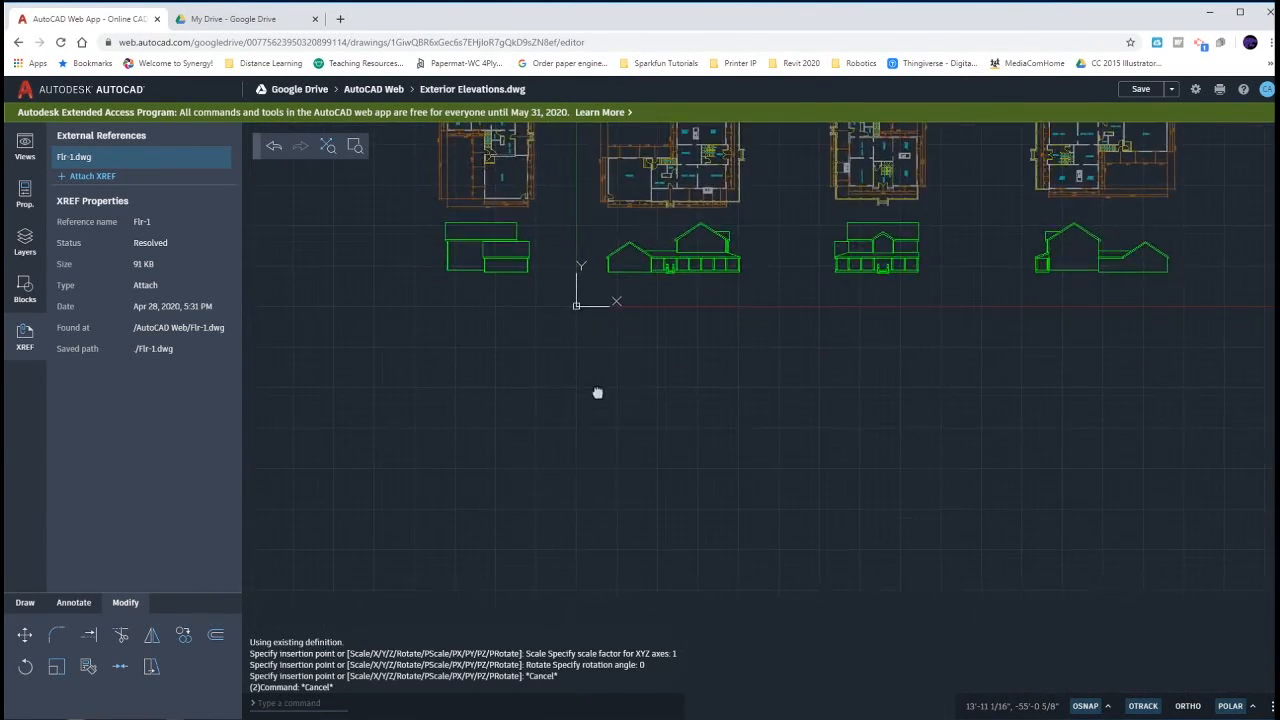
click(416, 362)
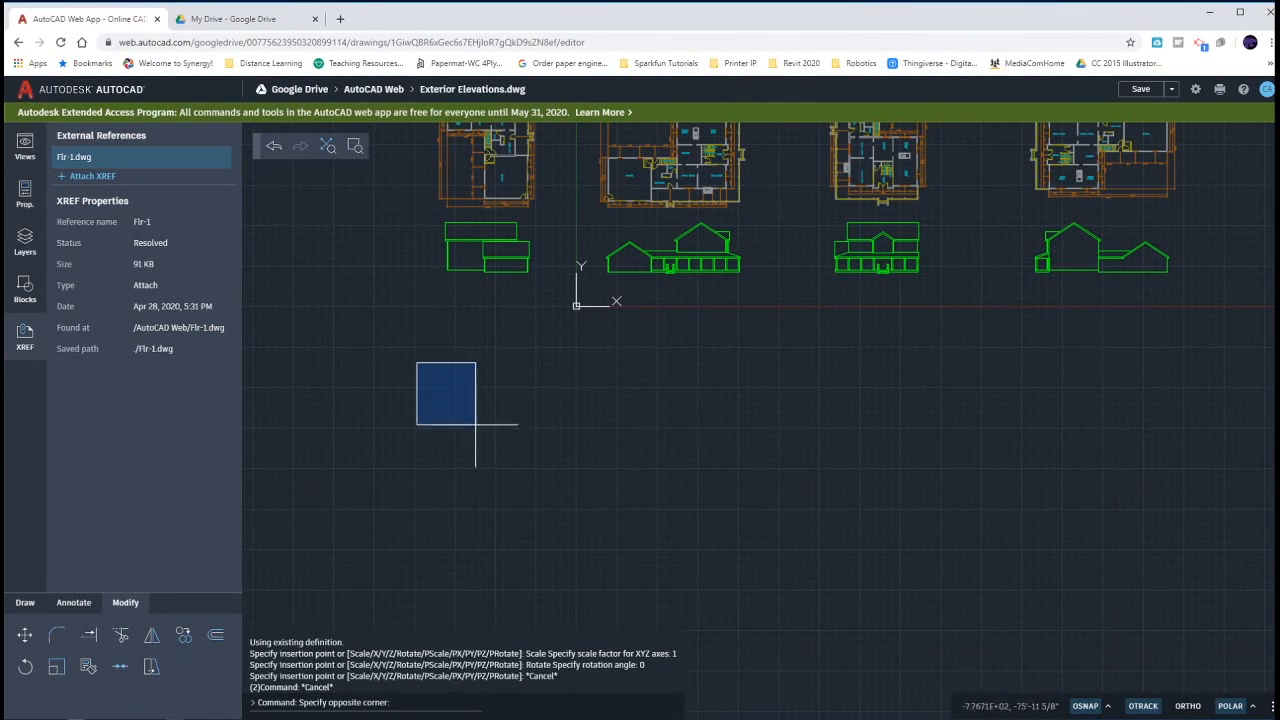
click(578, 579)
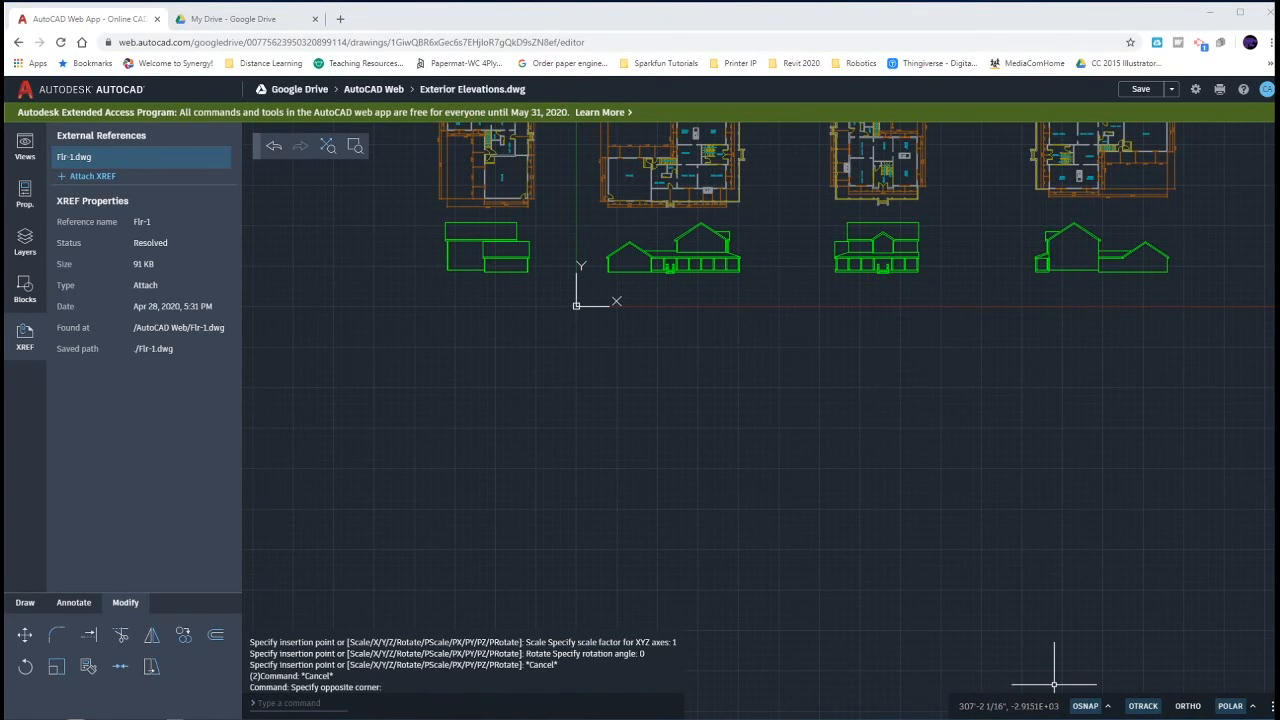
Switch to the PDF instructions and re-read step 19 on the 5" wide trim board and step 13 on the Windows layer.
key(alt+Tab)
drag(663, 436, 1158, 607)
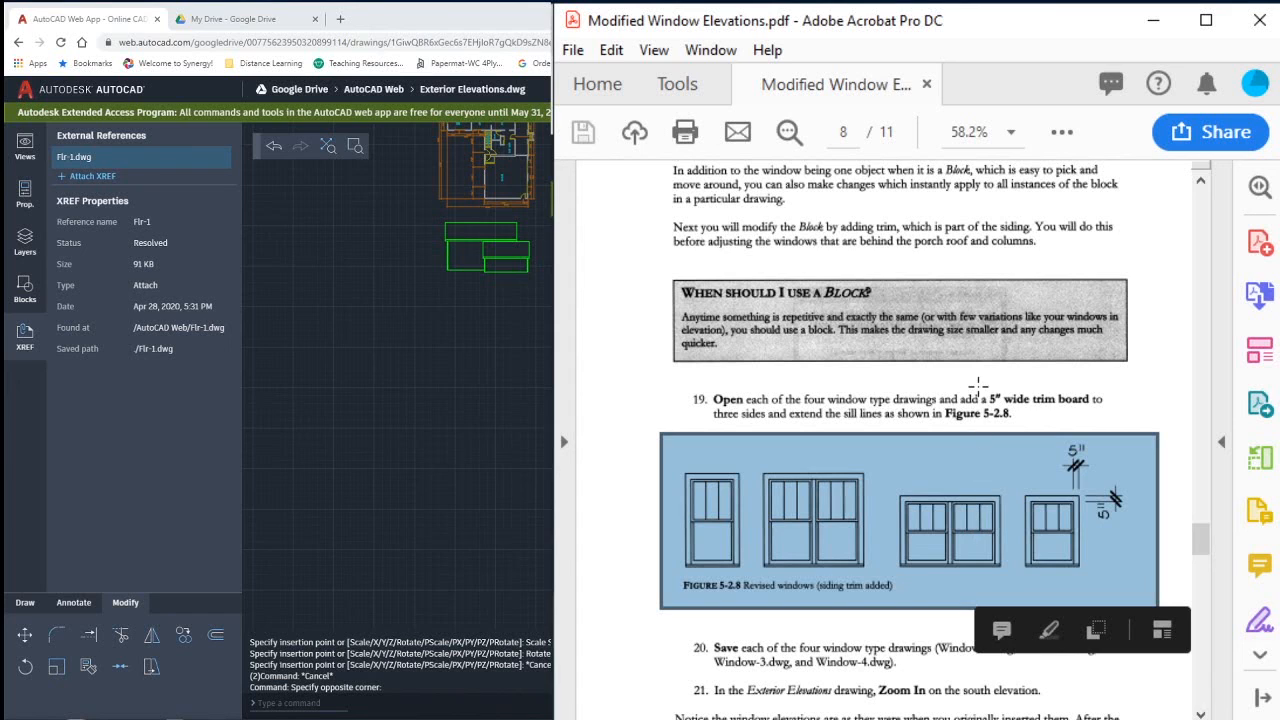
drag(976, 386, 1108, 420)
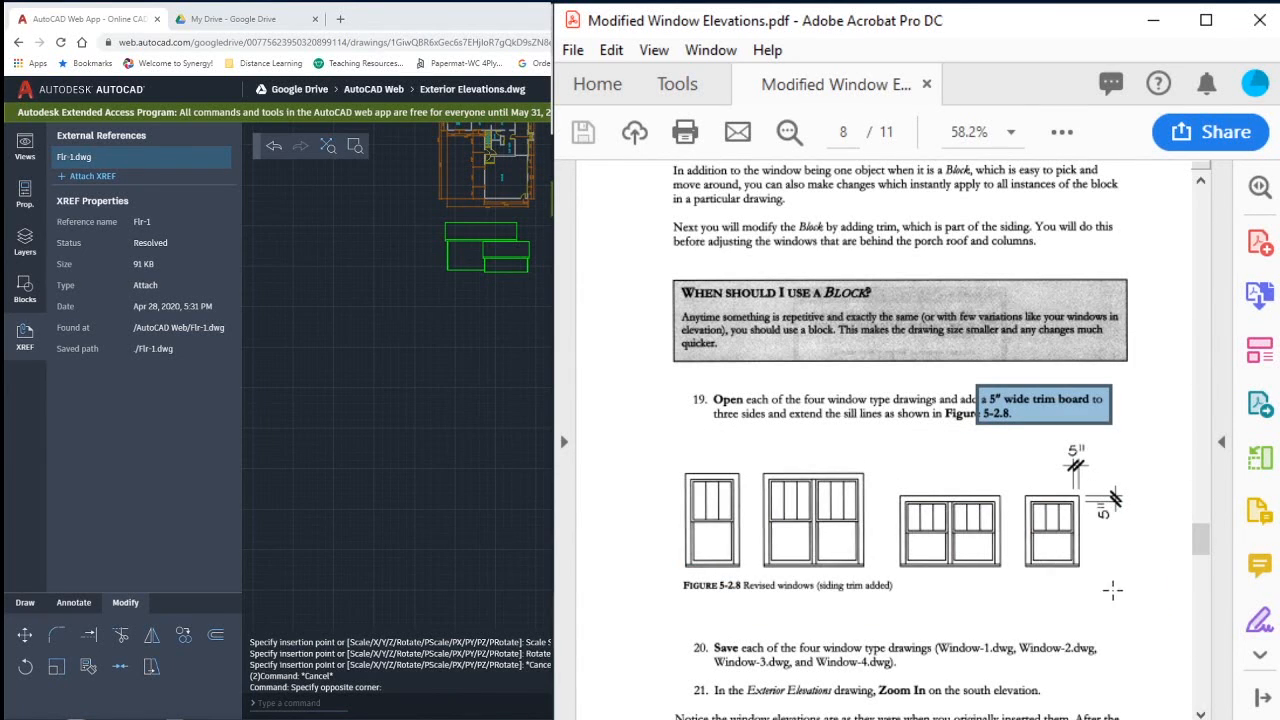
drag(1194, 543, 1207, 369)
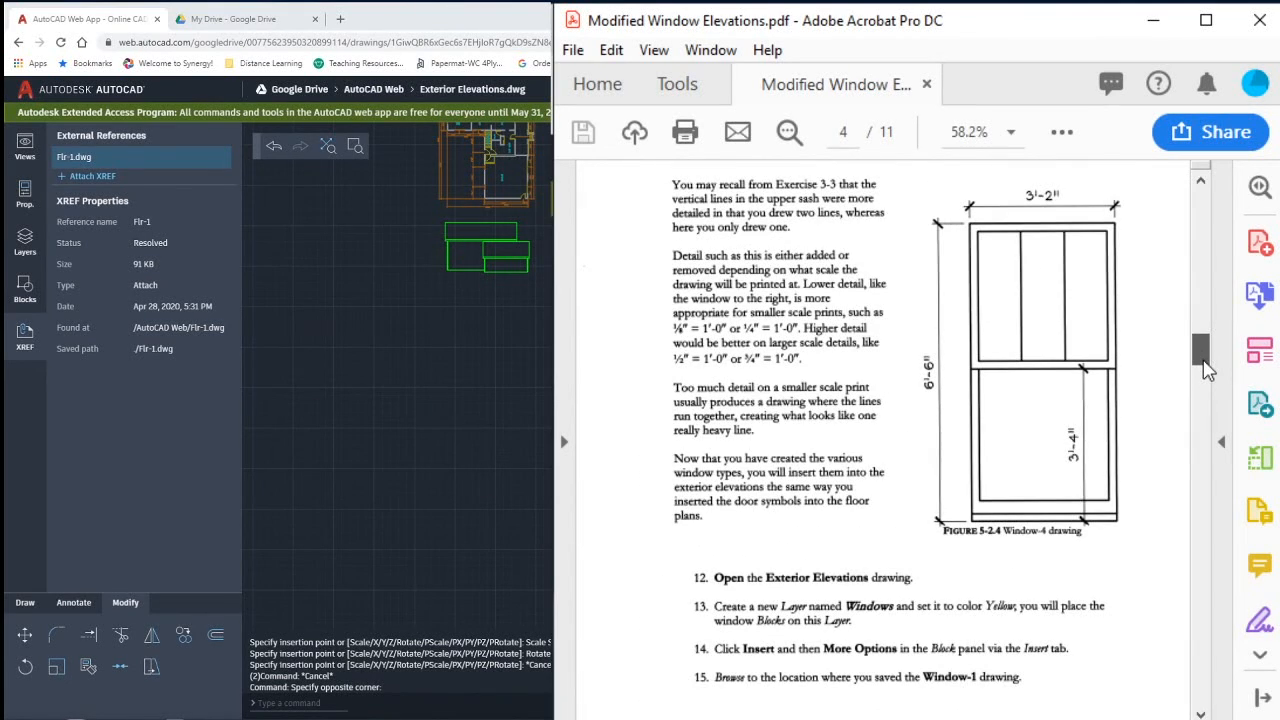
drag(677, 591, 1123, 640)
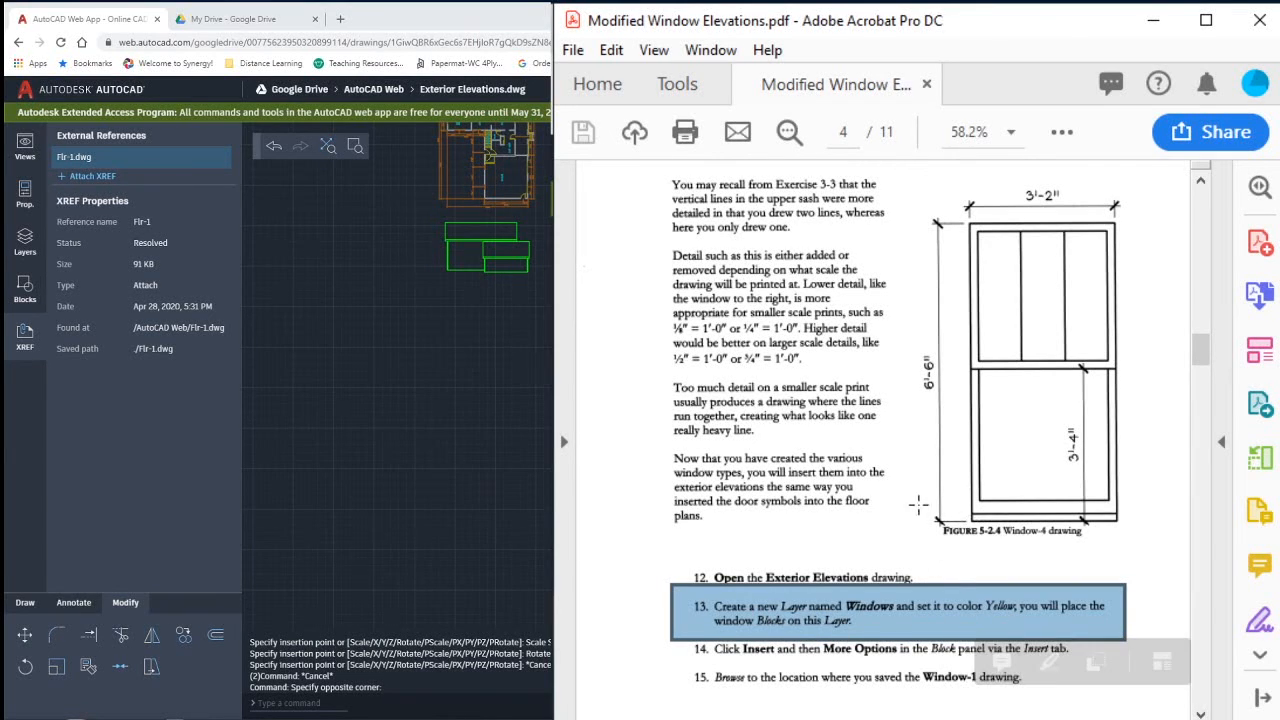
Return to the Exterior Elevations drawing in AutoCAD and create a new layer named Windows.
click(620, 718)
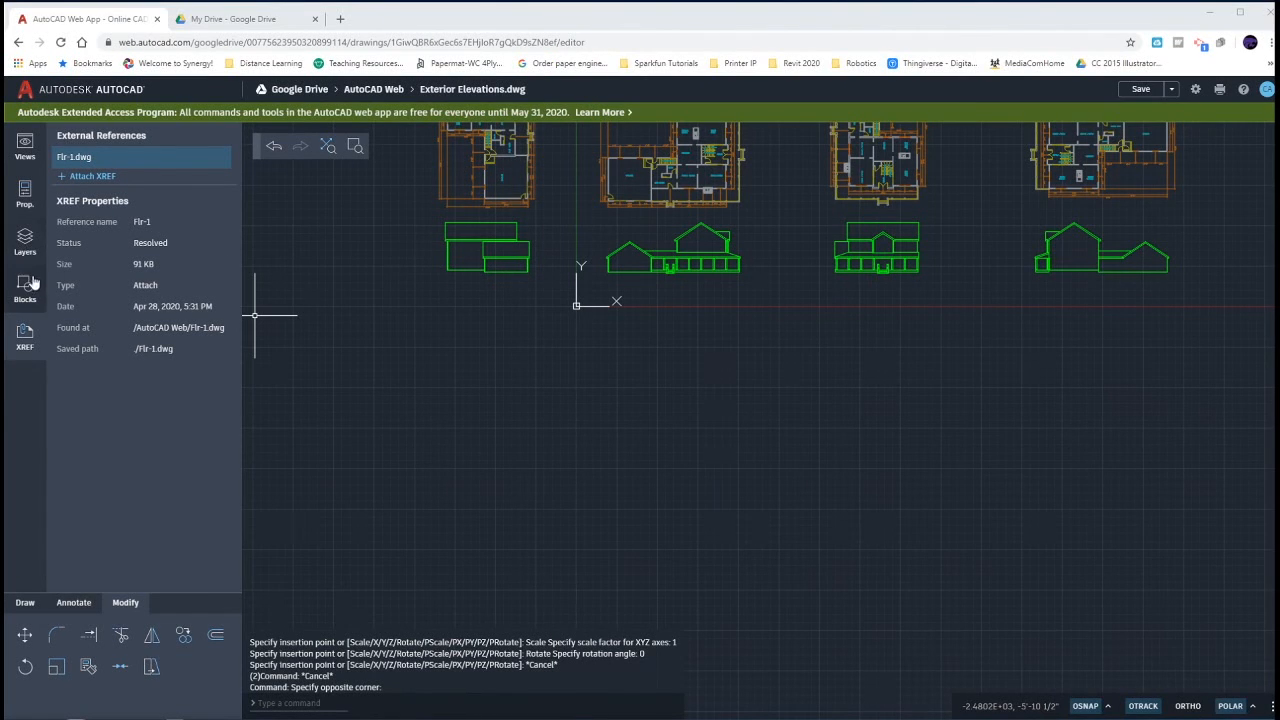
click(26, 245)
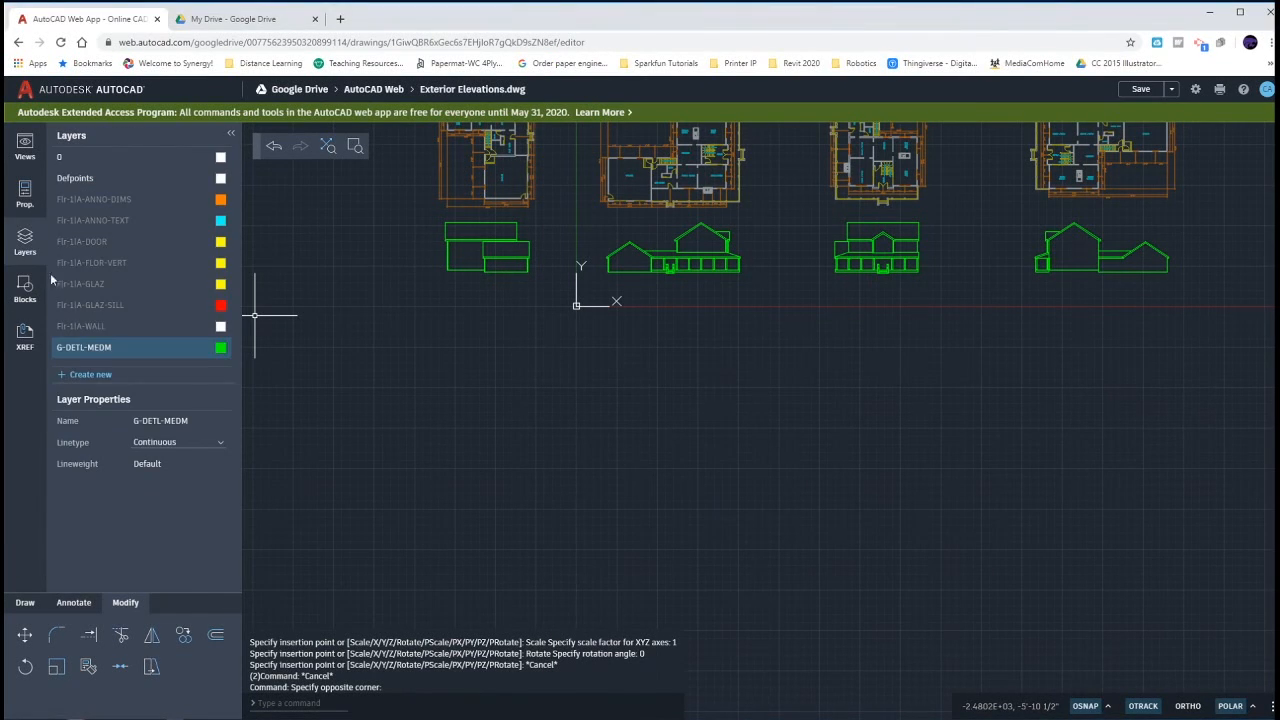
click(91, 379)
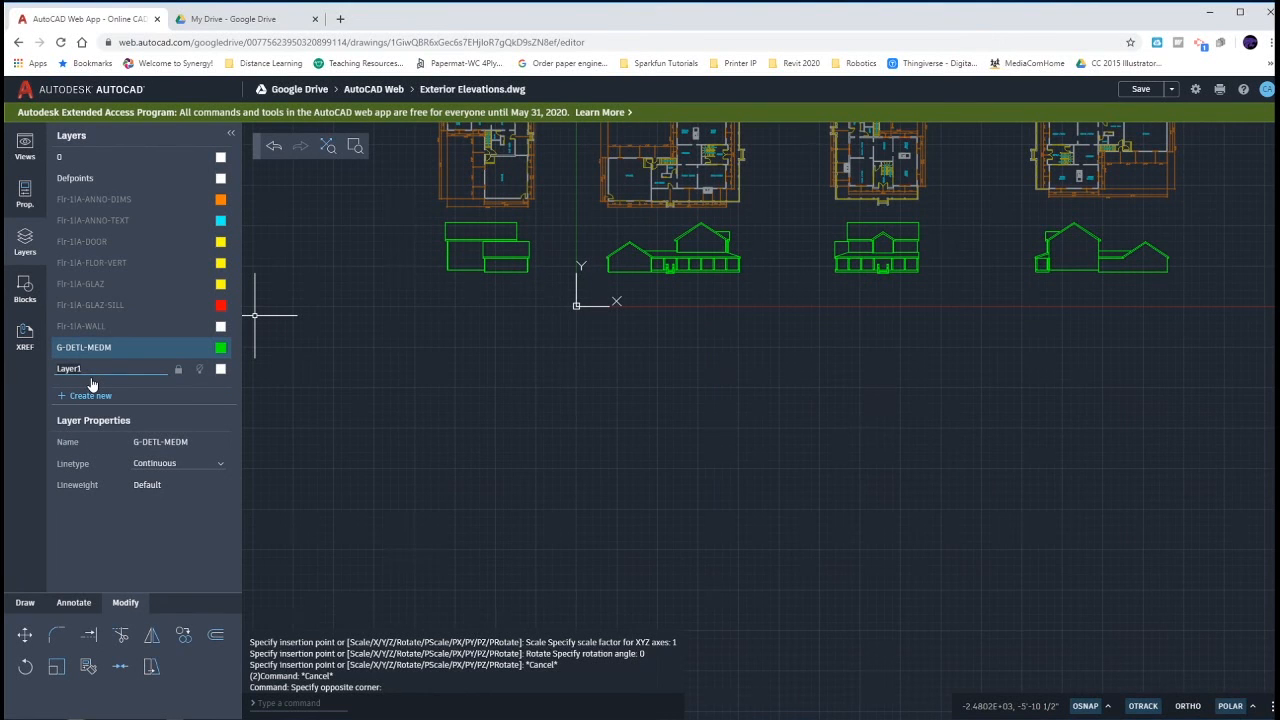
text(Windows)
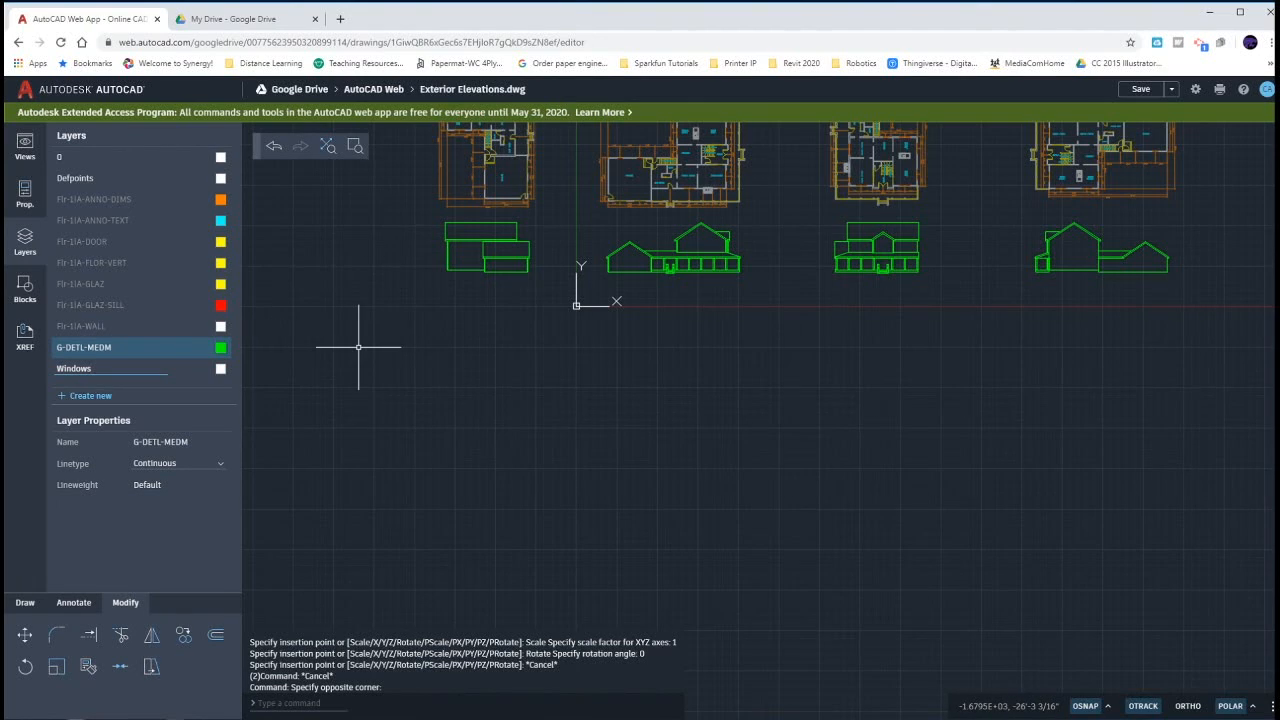
key(Return)
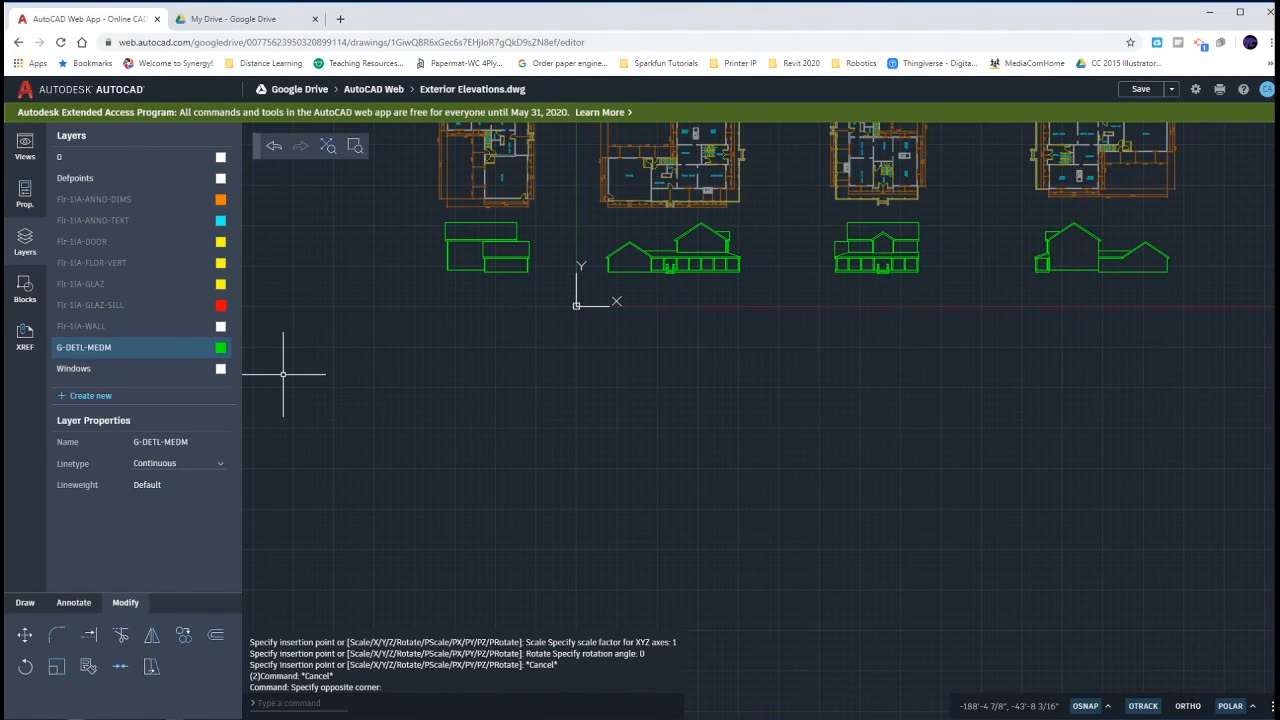
Set the Windows layer's color to yellow and make it the current layer.
click(219, 377)
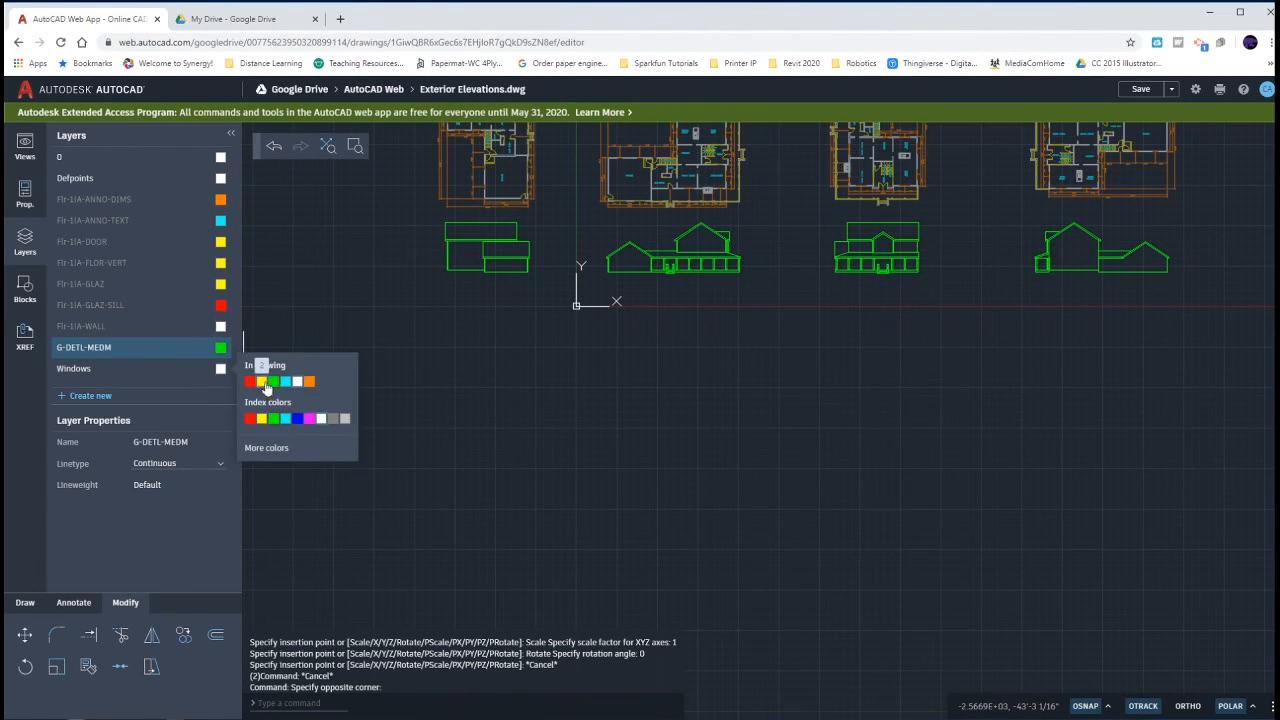
click(265, 381)
scroll(454, 373, up, 3)
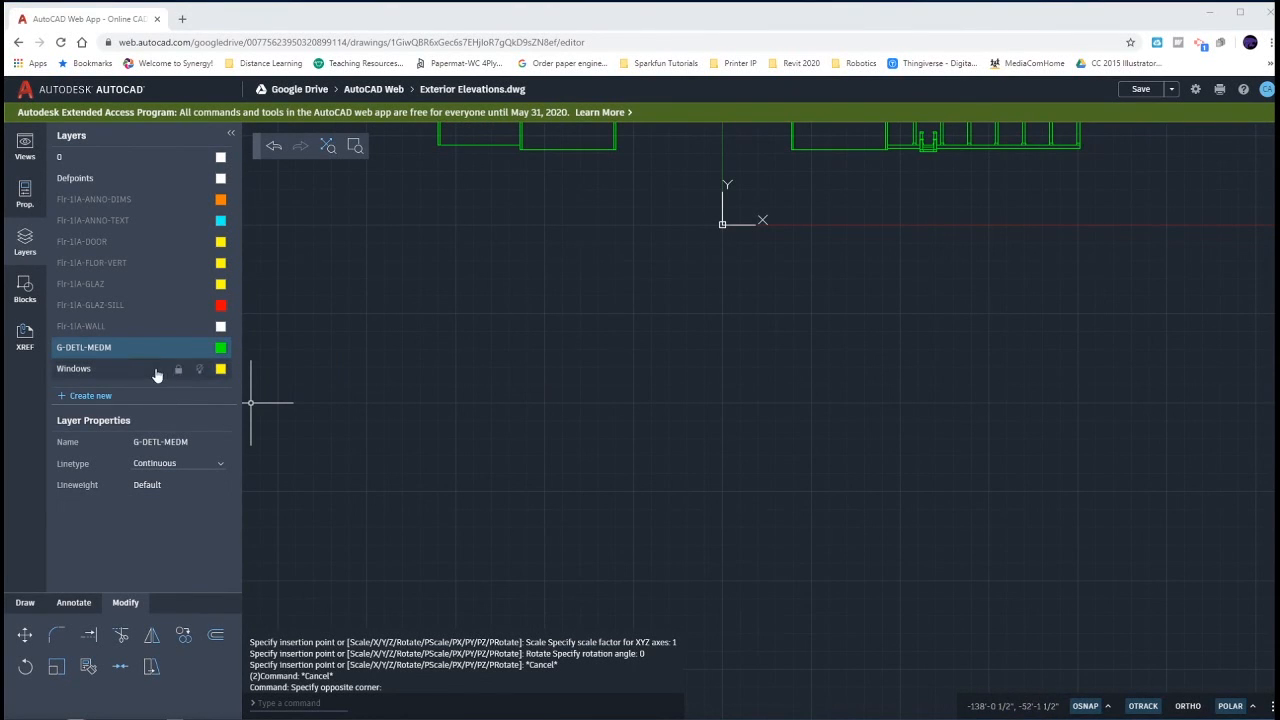
click(140, 372)
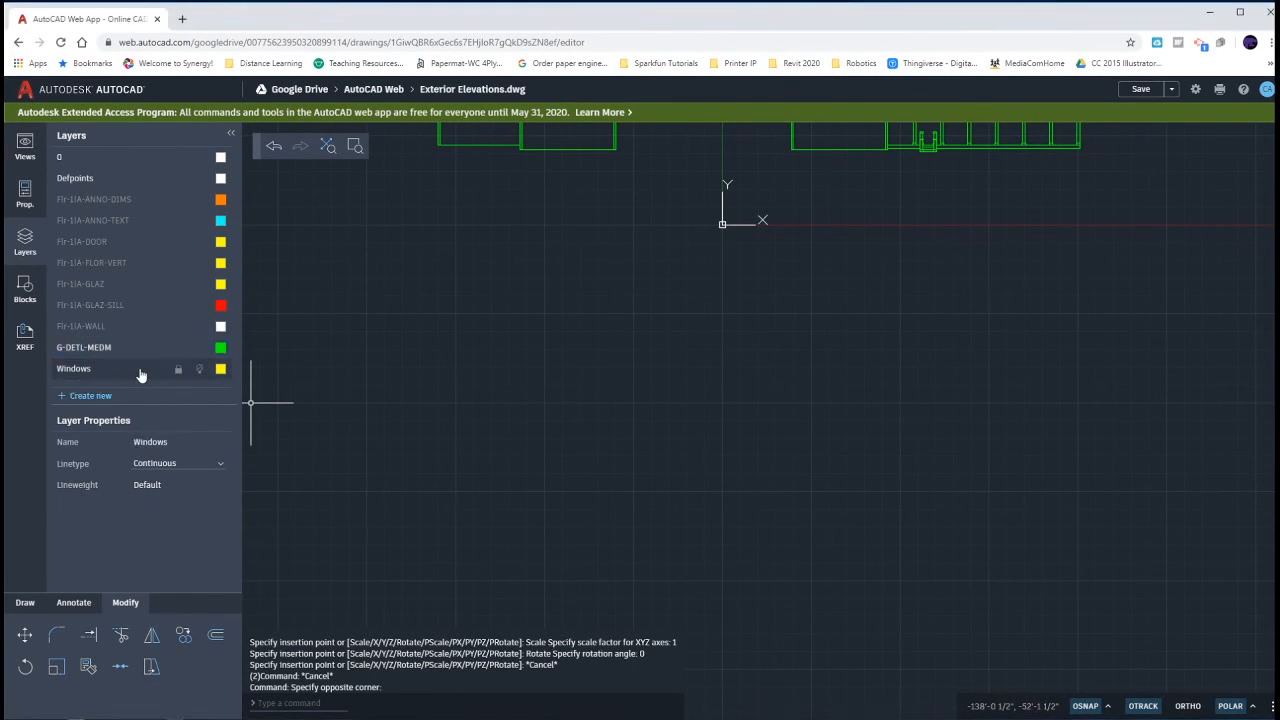
Start a window outline in the empty area below the elevations with a line 4'10" straight down and 3'2" to the right.
click(25, 603)
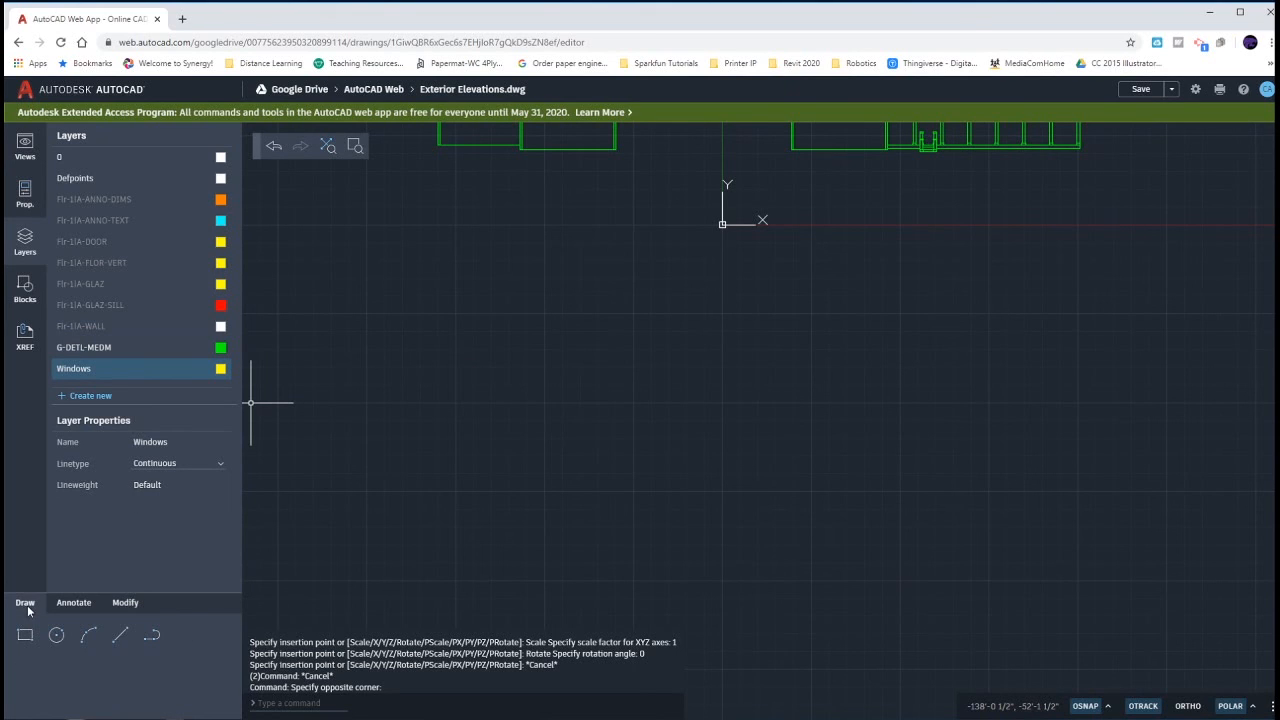
click(120, 635)
click(503, 280)
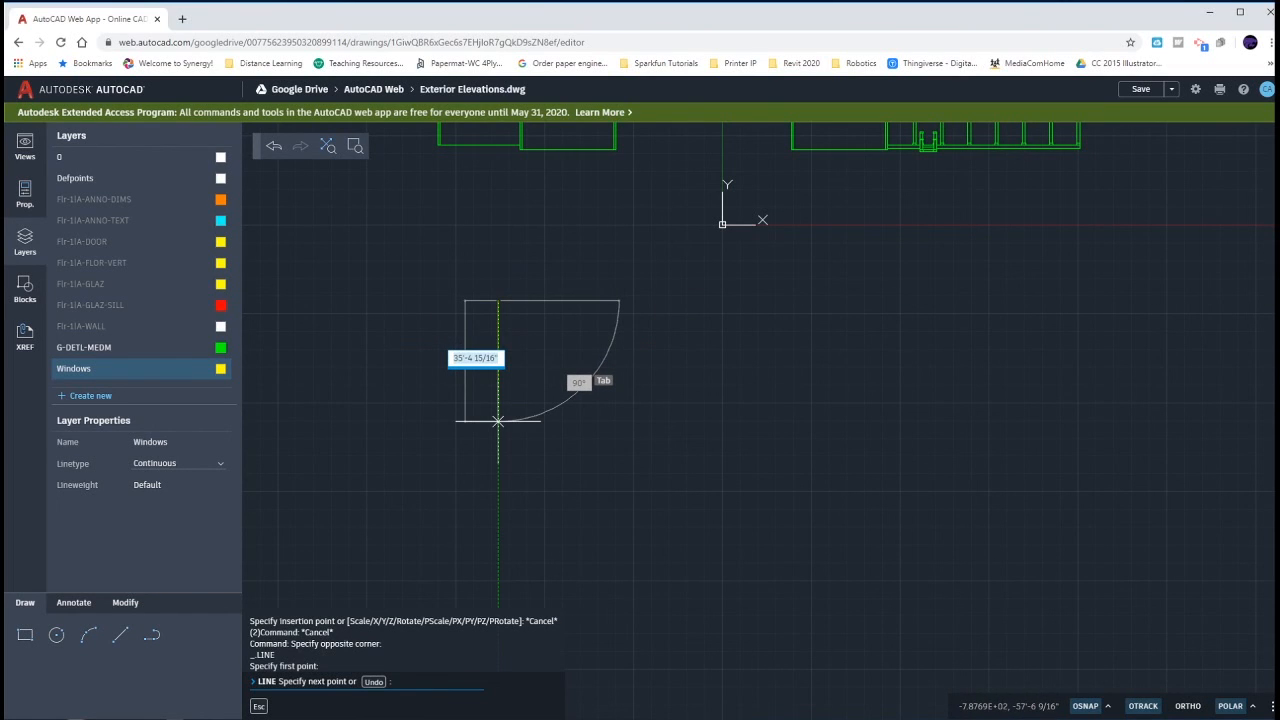
text(4'10)
key(Return)
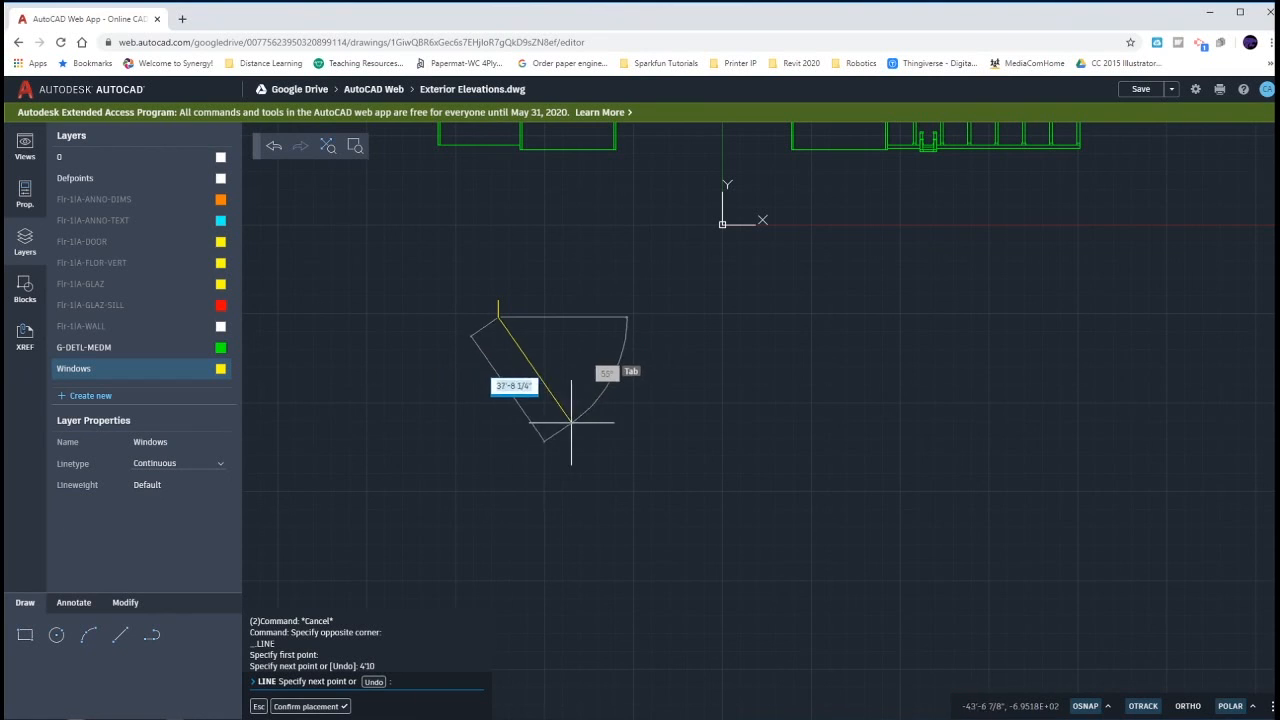
text(3)
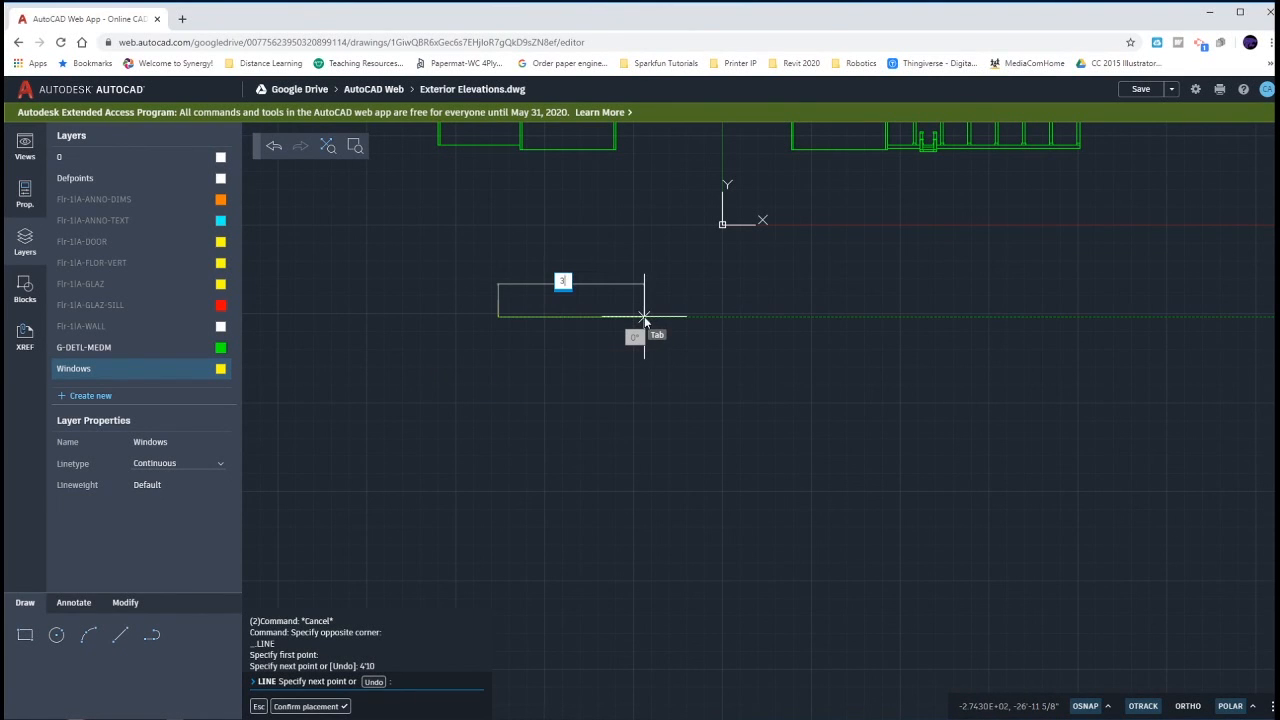
text('2)
key(Return)
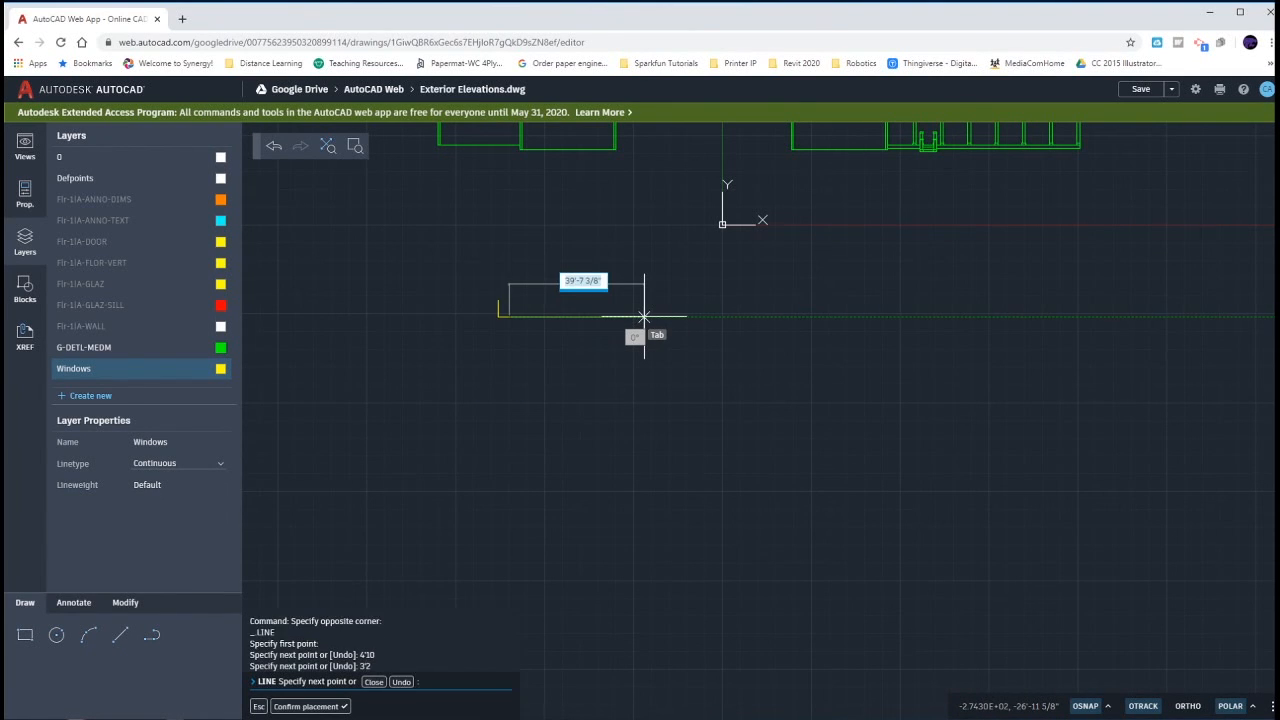
Continue the window outline 4'10" straight up and close it into a rectangle.
scroll(631, 316, down, 1)
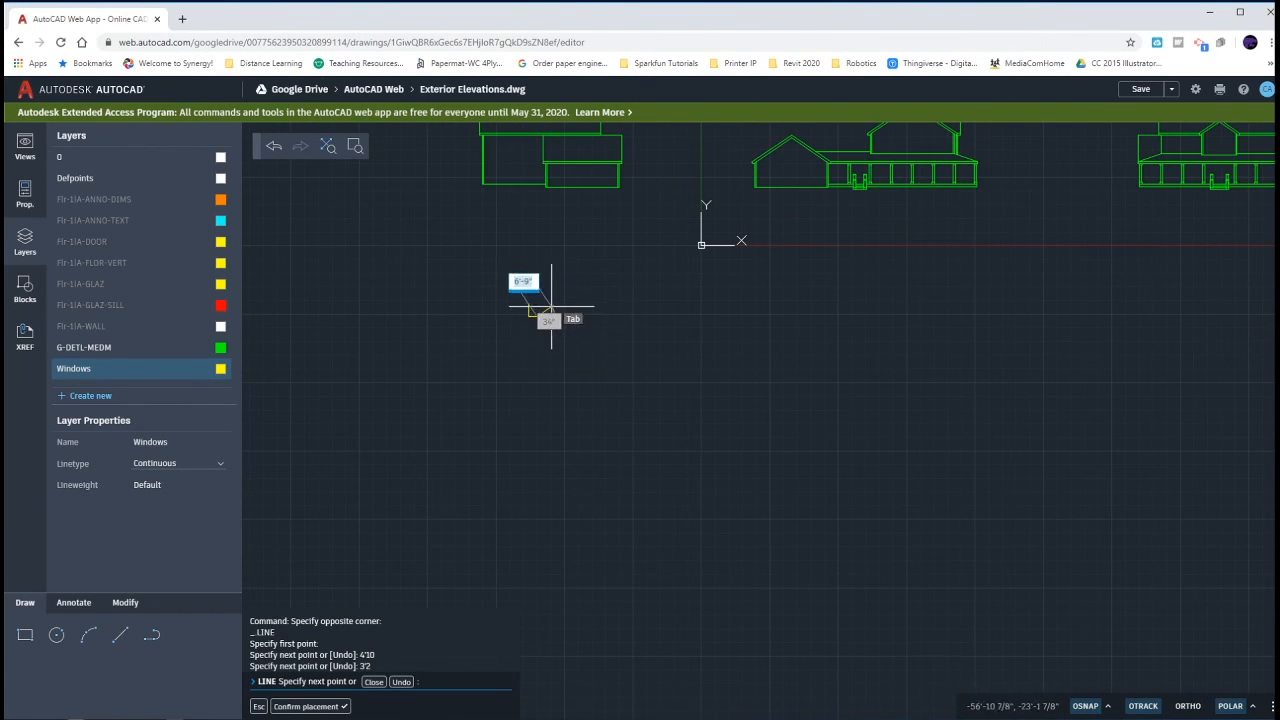
scroll(540, 312, up, 2)
scroll(526, 300, up, 1)
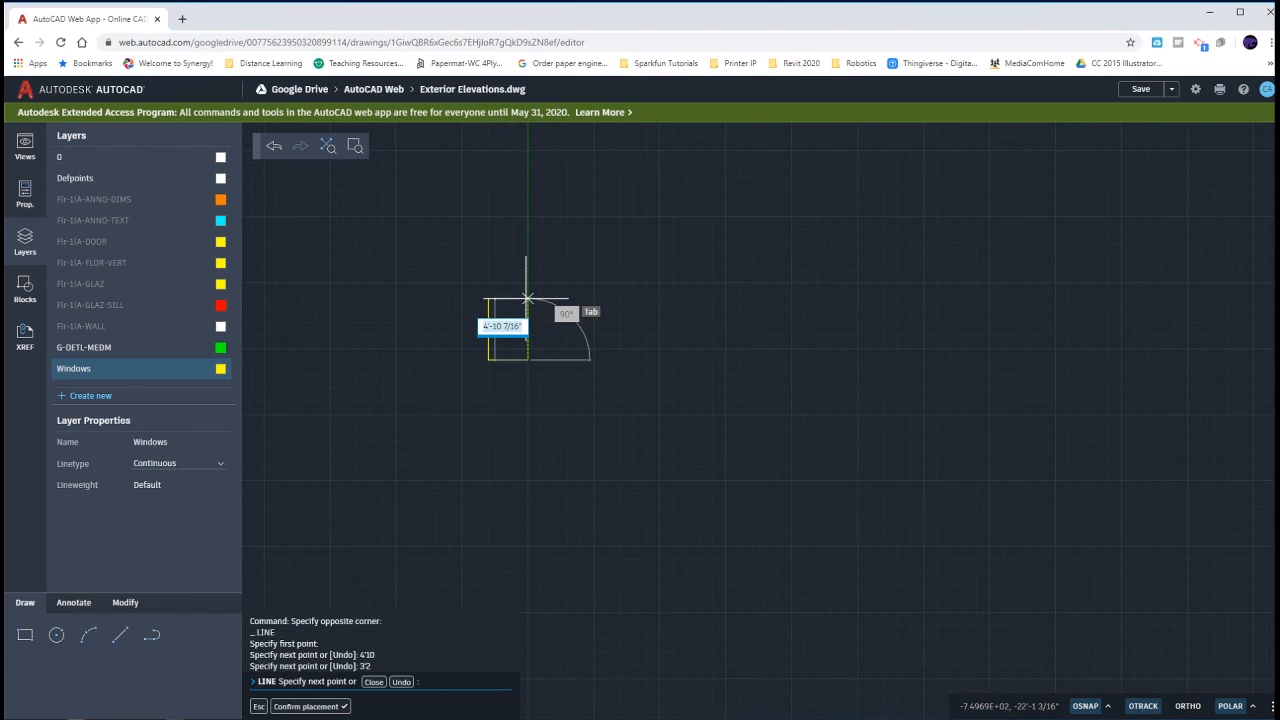
scroll(527, 298, up, 1)
text(4)
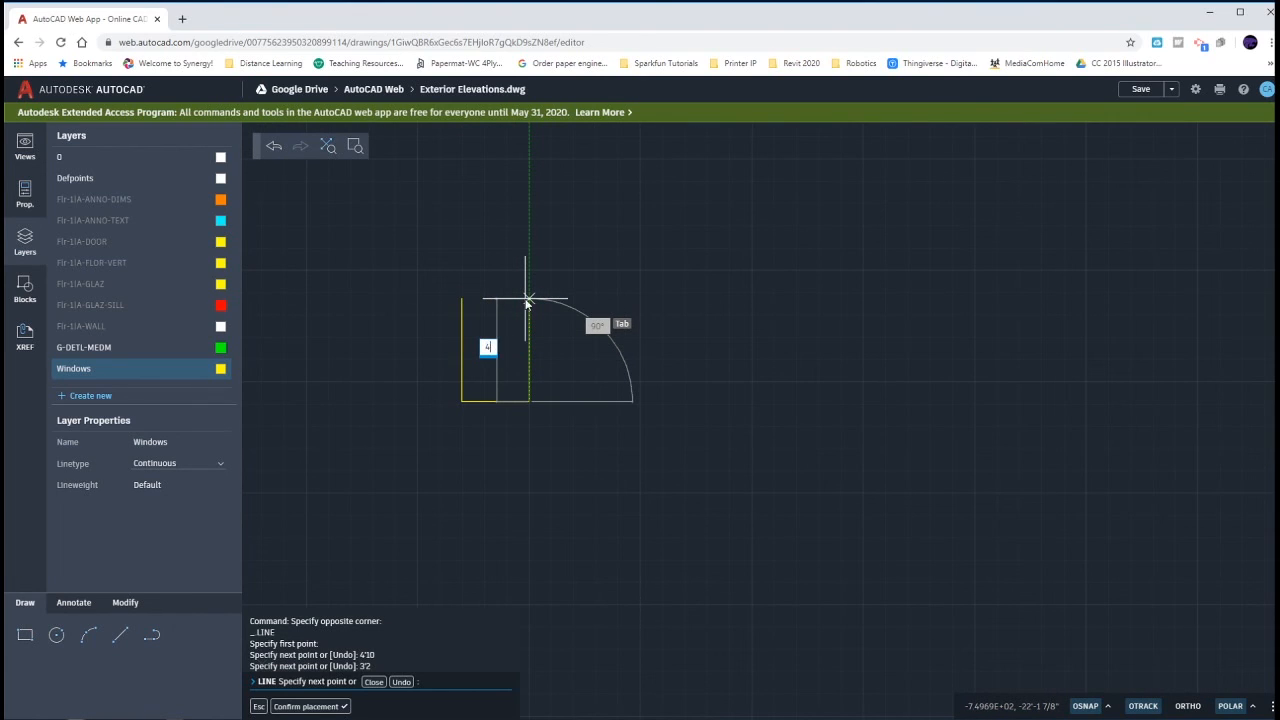
text('10)
key(Return)
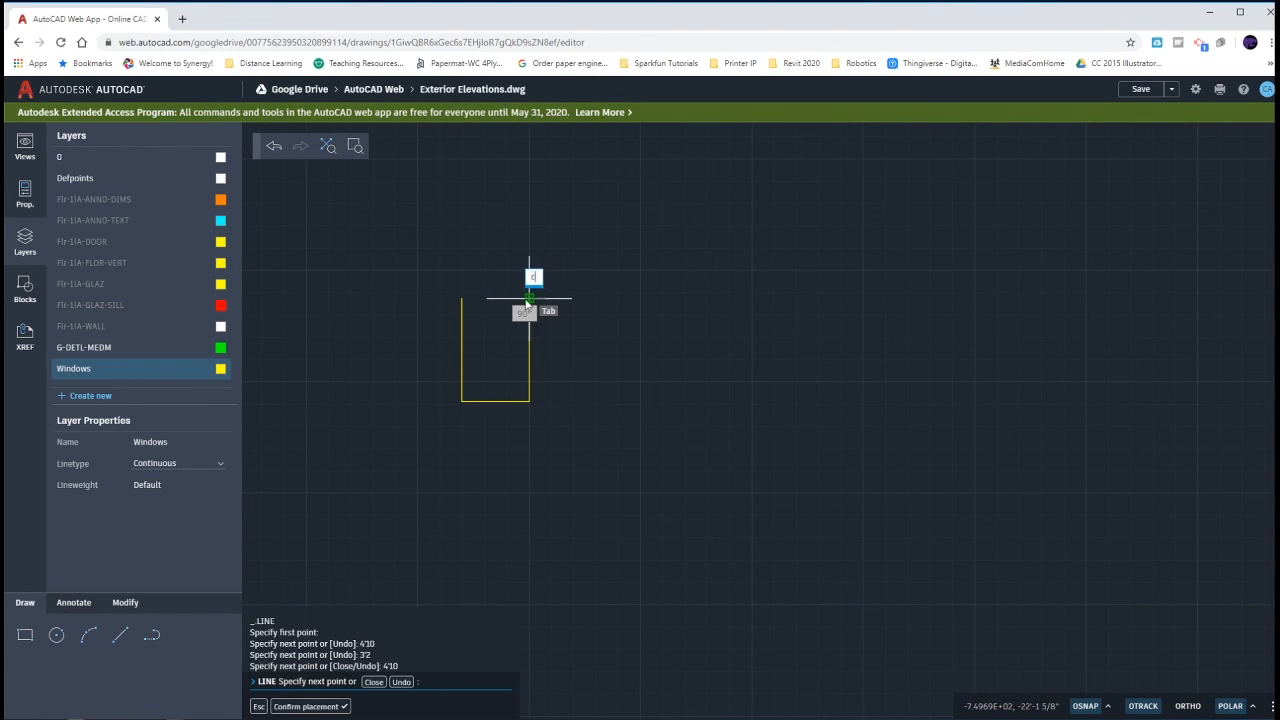
text(c)
key(Return)
key(Escape)
scroll(515, 358, up, 3)
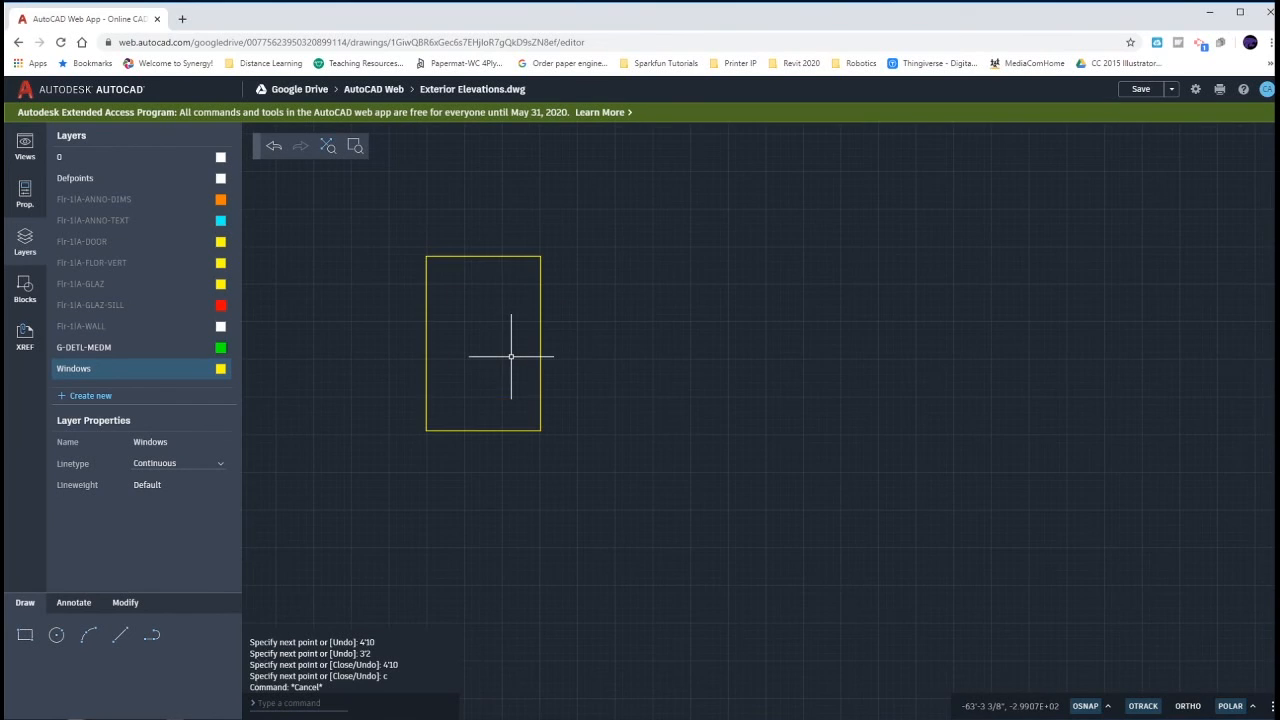
Offset the window outline's bottom line 2" upward, and offset the resulting line another 3.5" upward.
middle_drag(511, 358, 584, 364)
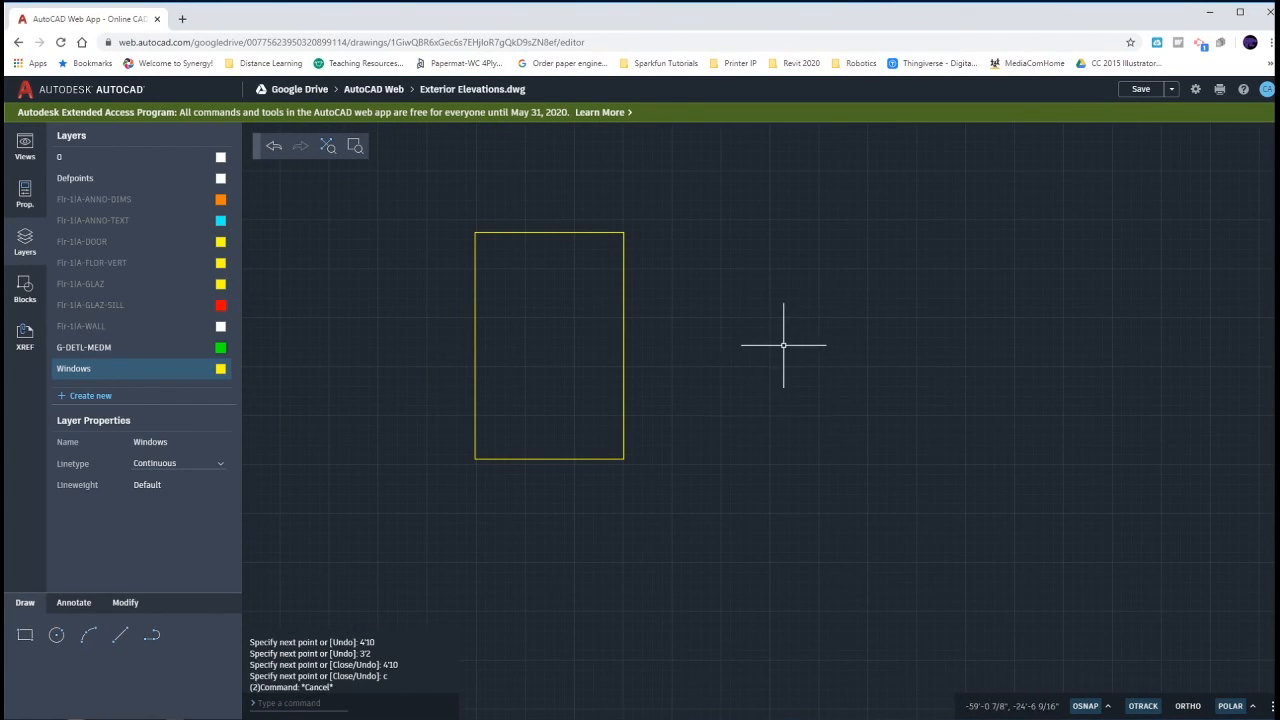
text(o)
key(Return)
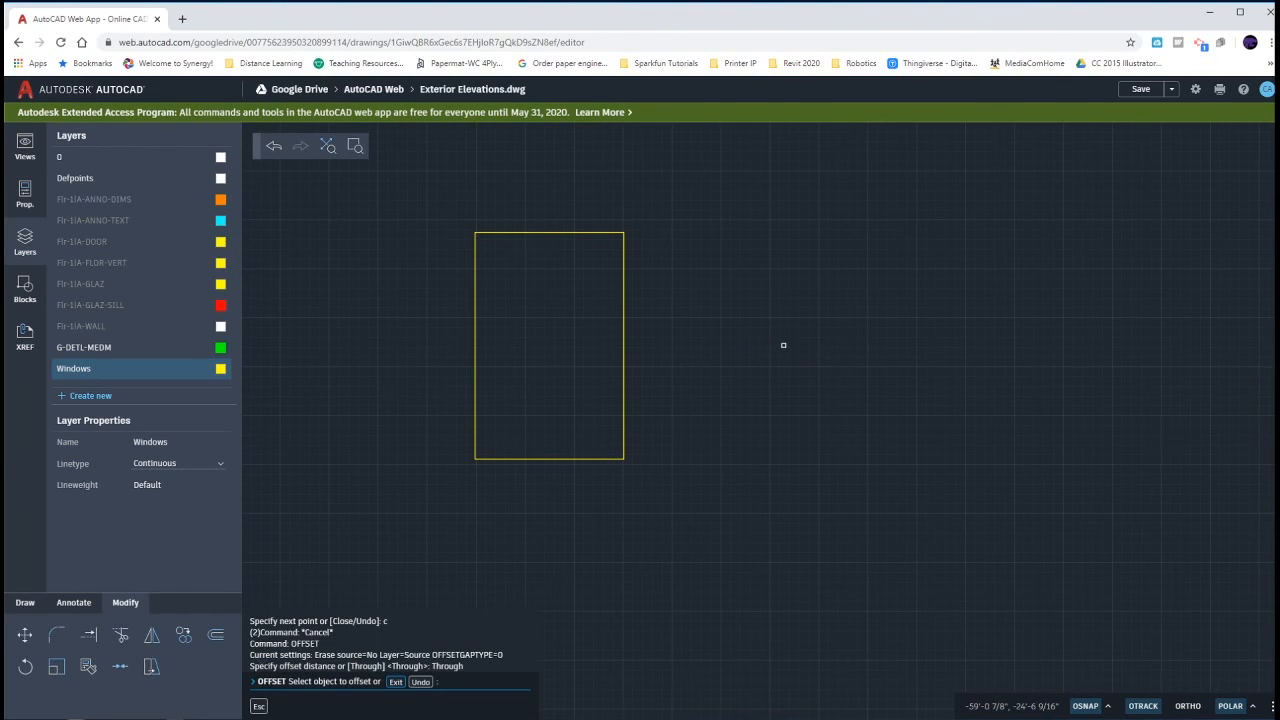
text(2)
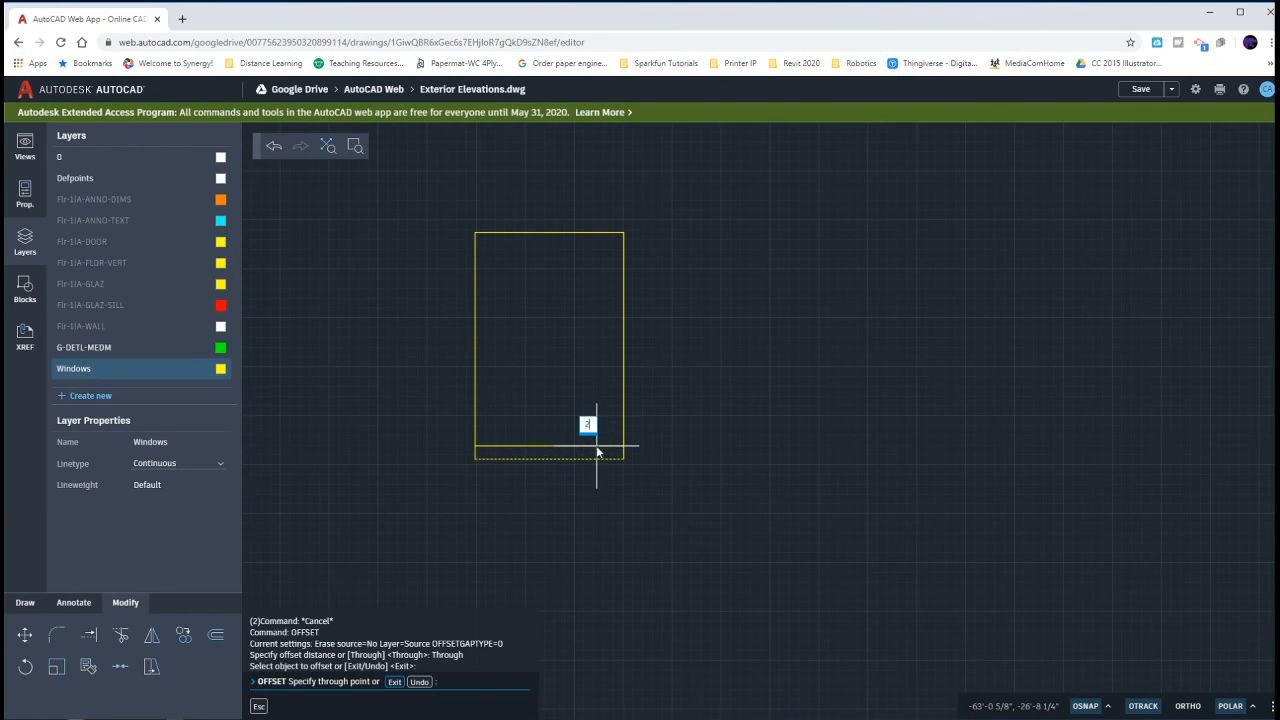
key(Return)
click(597, 450)
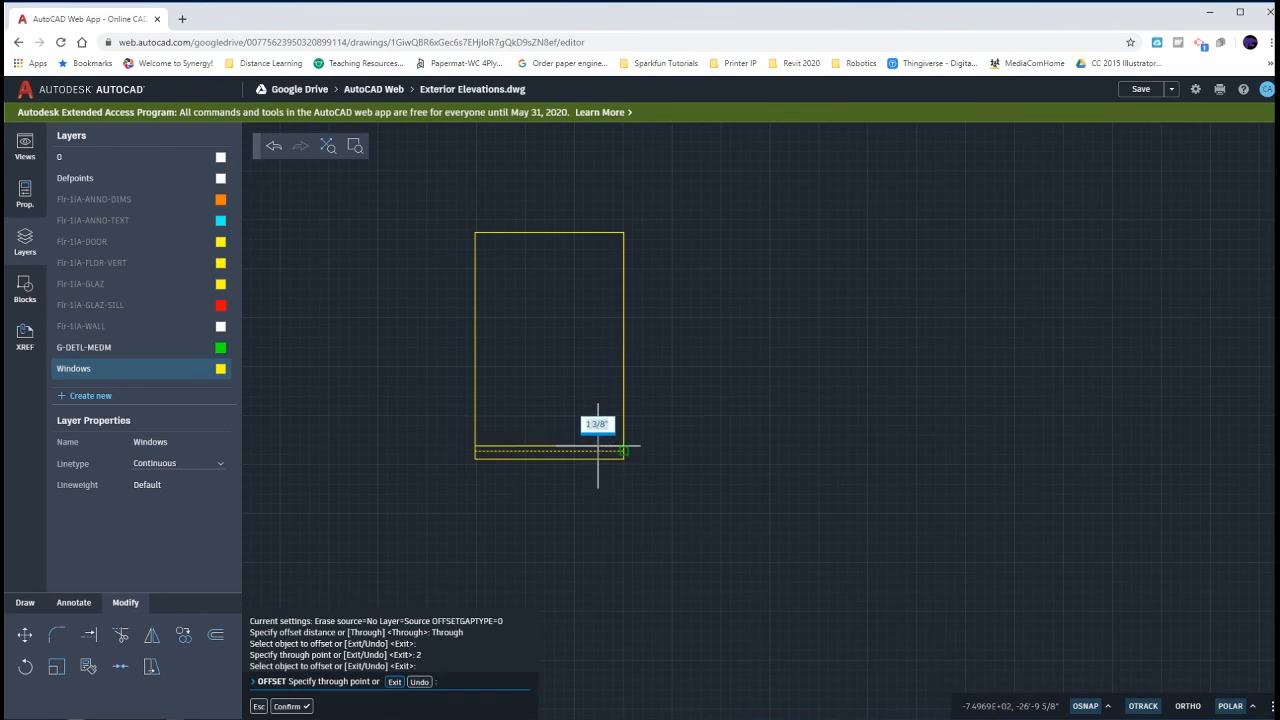
text(3.5)
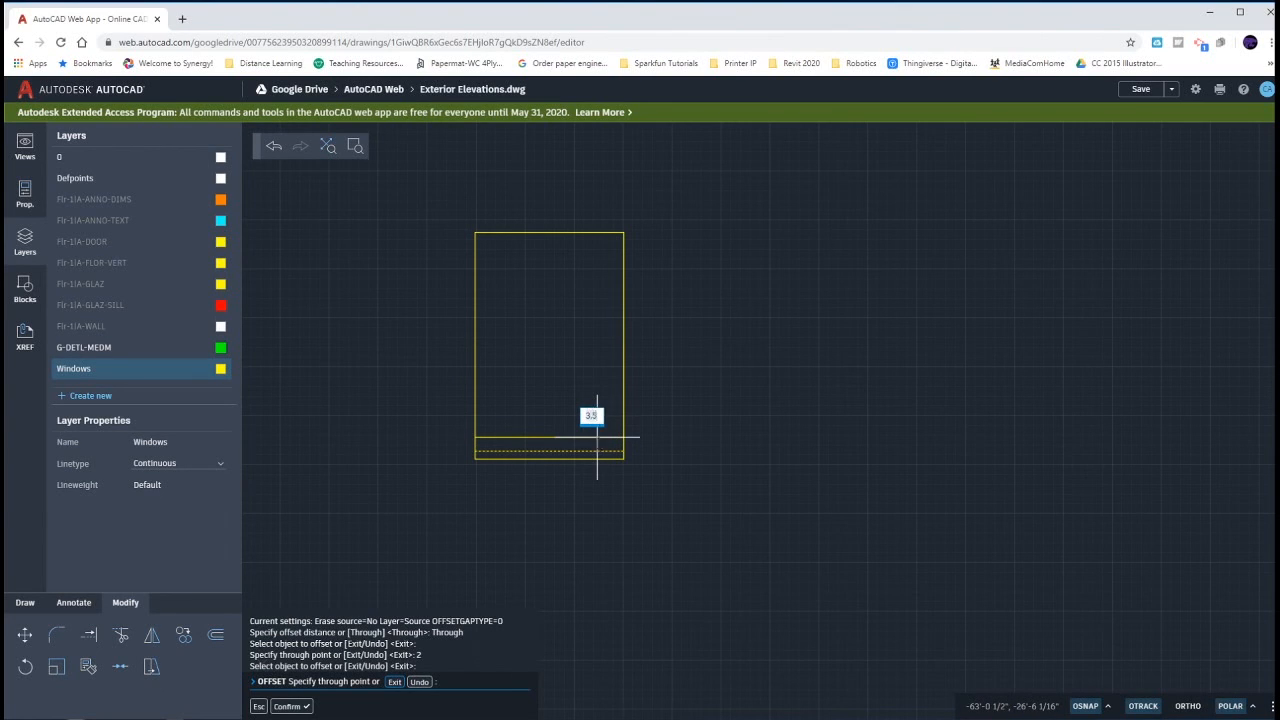
key(Return)
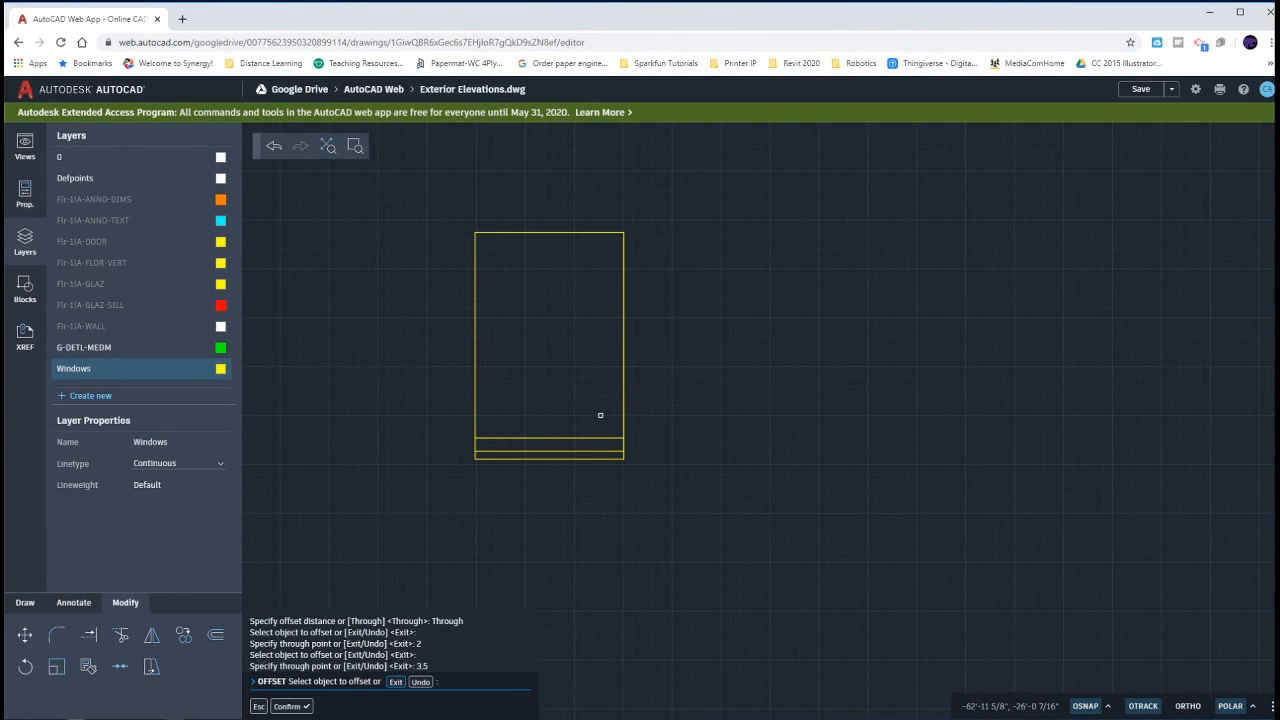
key(Escape)
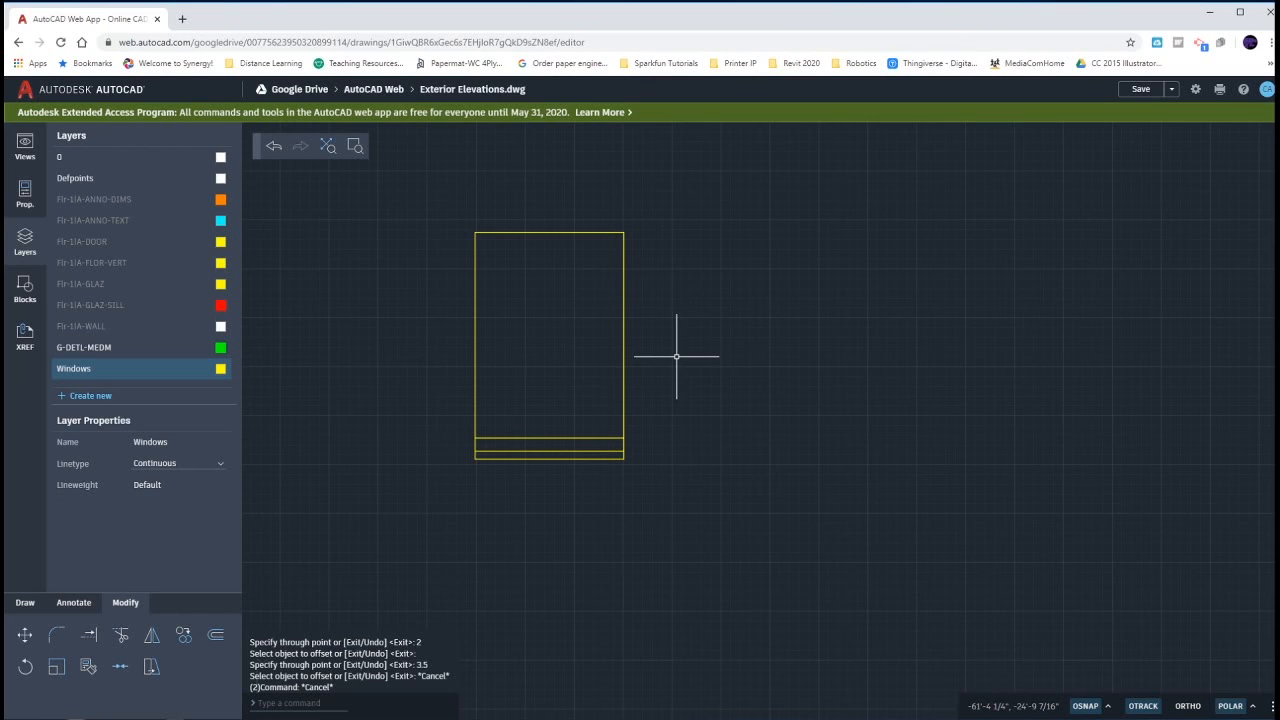
Offset the right, left and top lines of the window outline 2" inward.
text(o)
key(Return)
click(623, 364)
text(2)
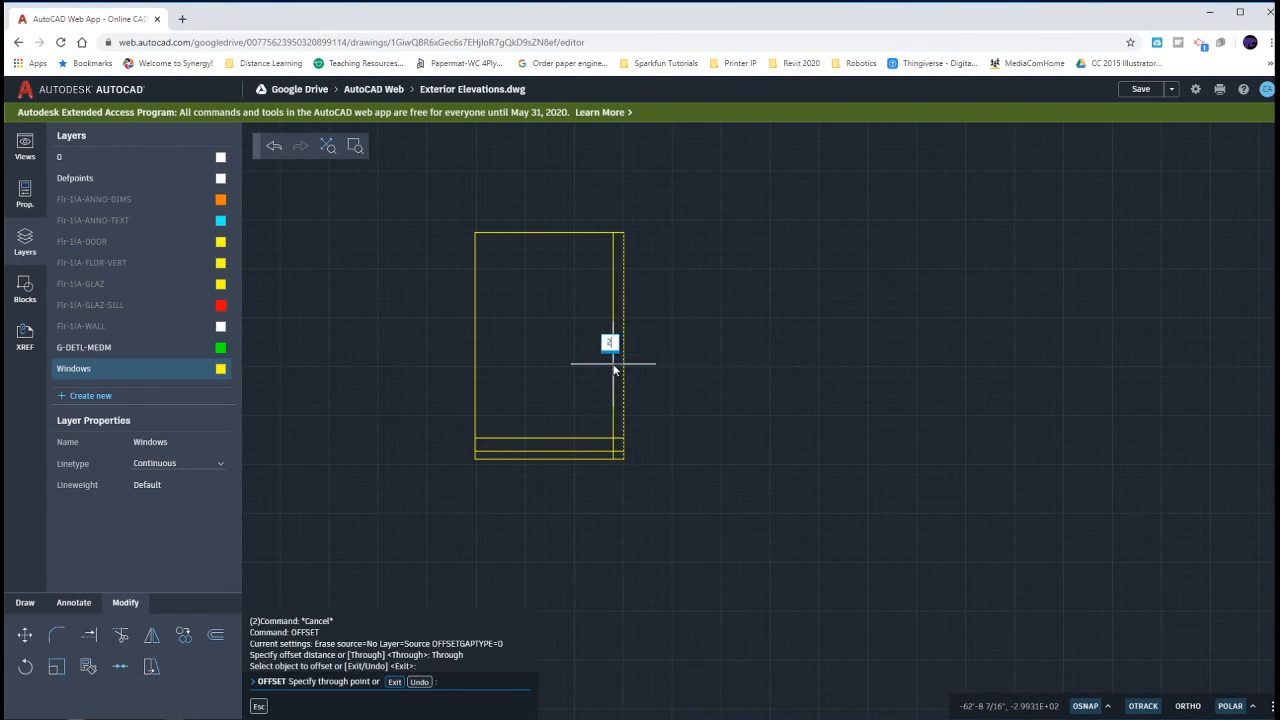
key(Return)
click(475, 343)
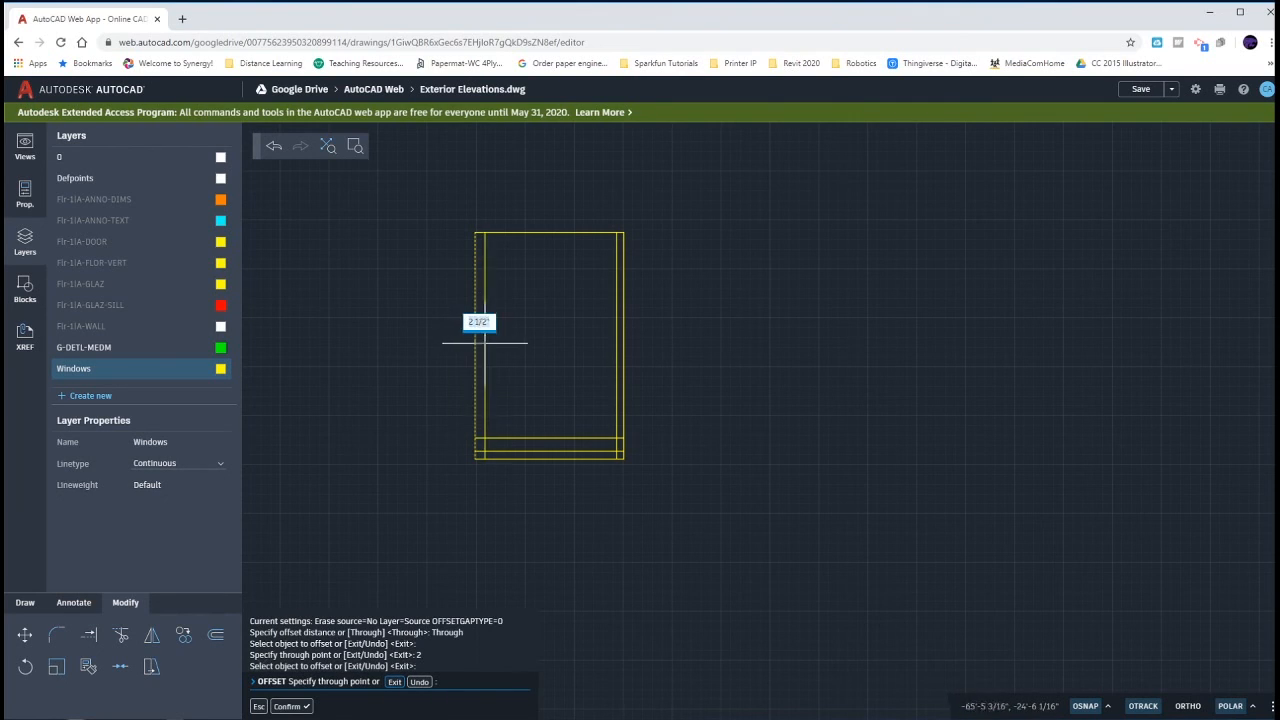
key(Return)
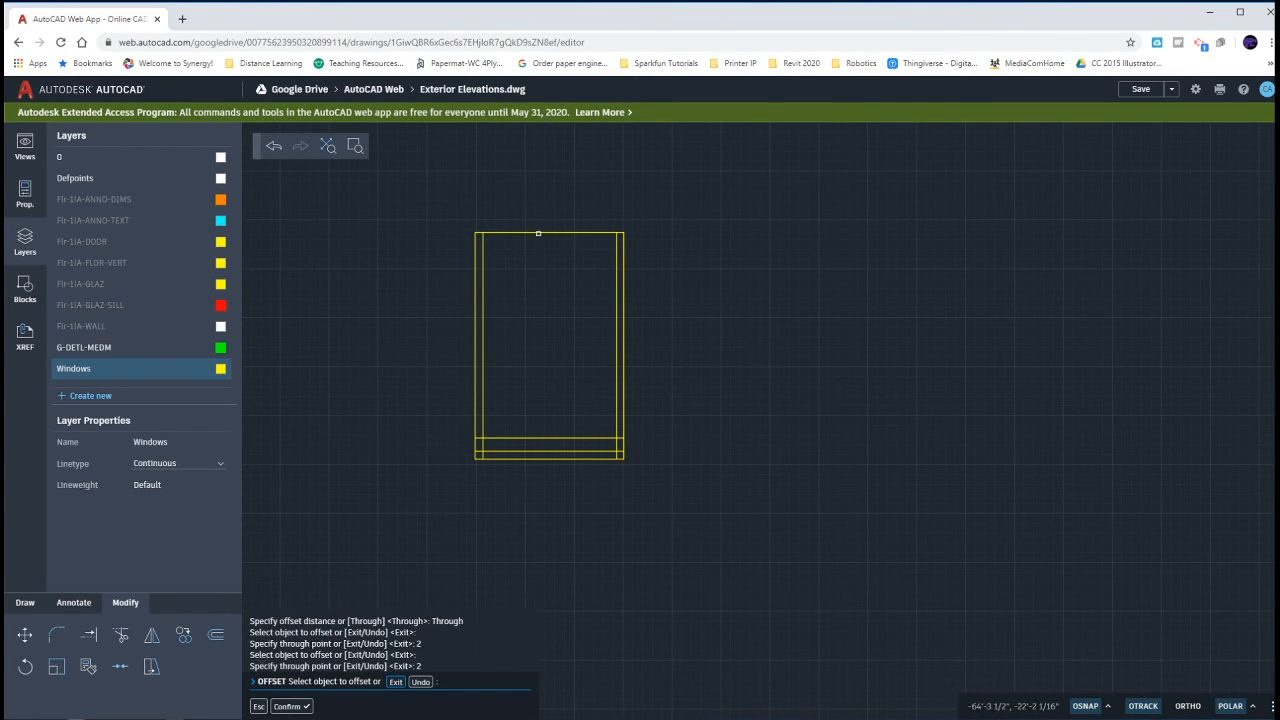
click(541, 233)
text(2)
key(Return)
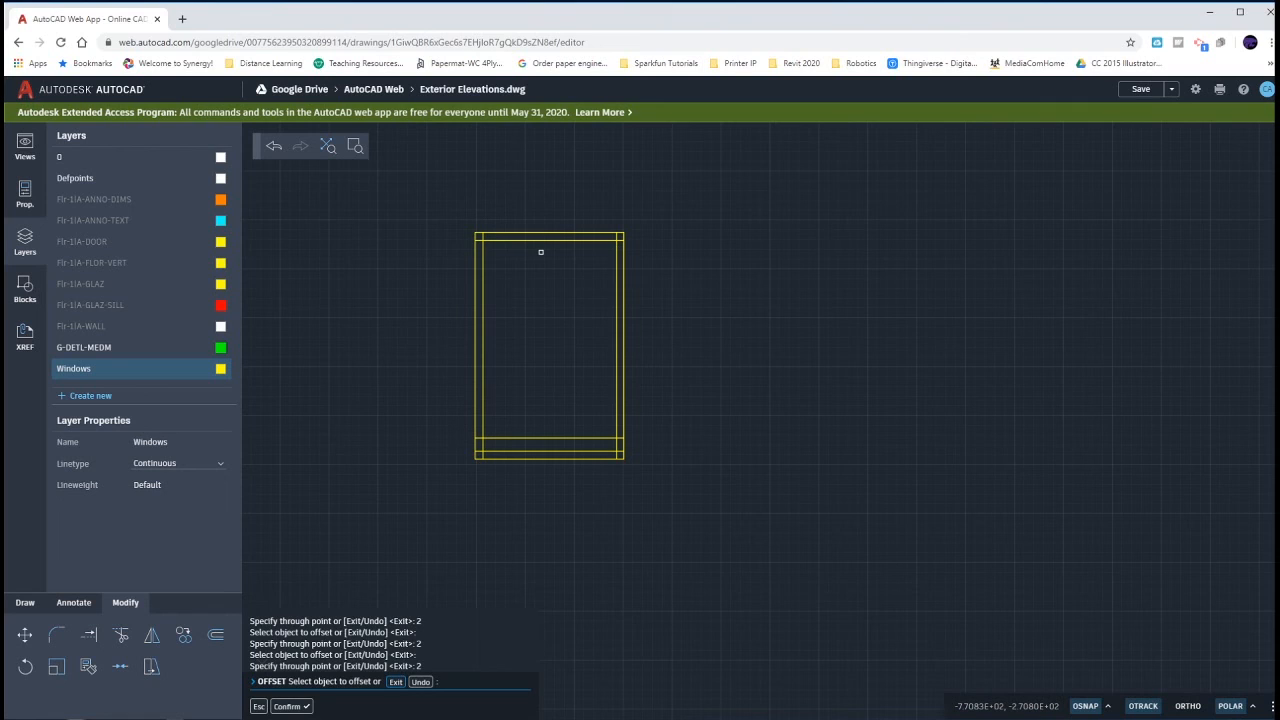
key(Escape)
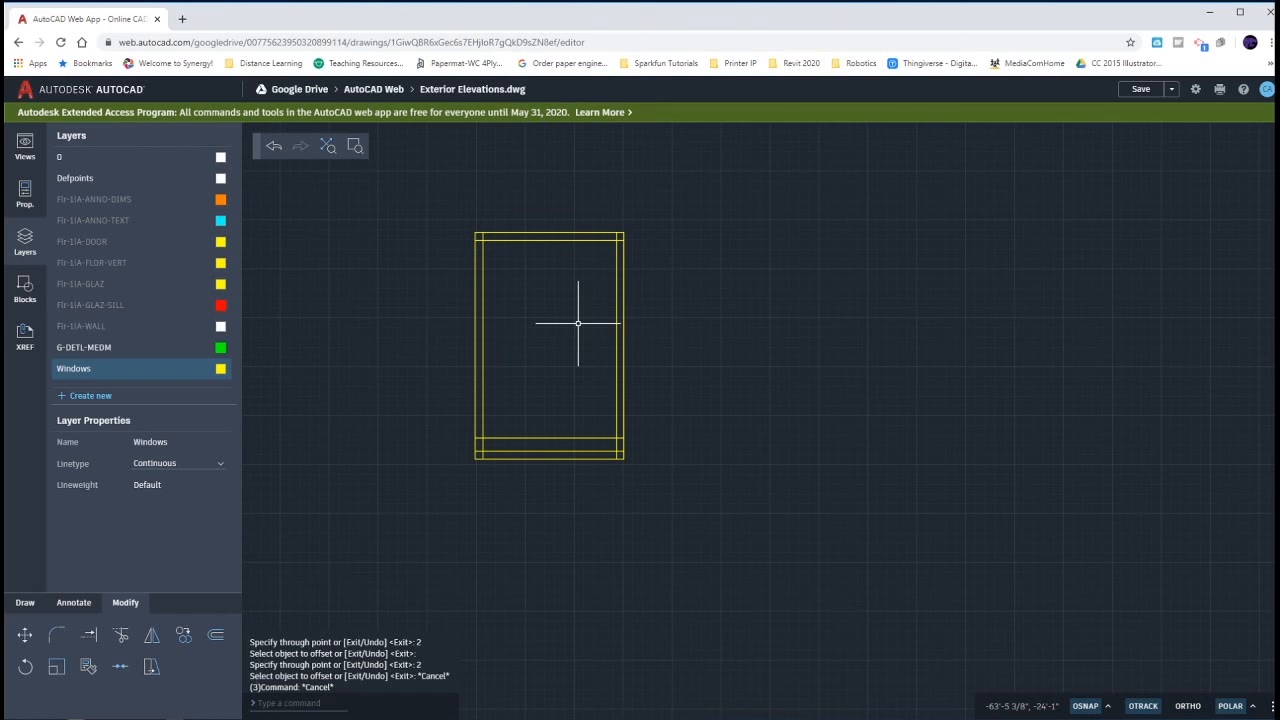
Fillet the inner frame's two top corners with zero radius, joining the inner top line to both inner vertical lines.
text(f)
key(Return)
click(483, 251)
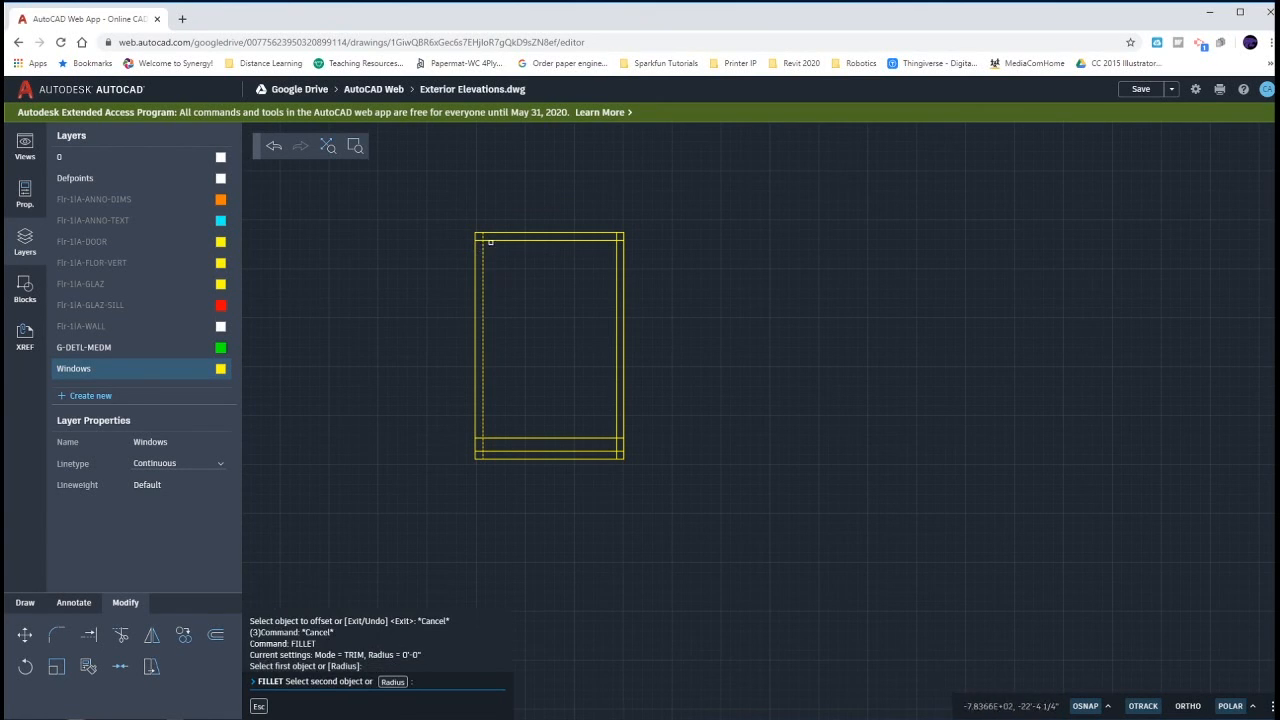
click(490, 241)
key(Return)
click(606, 241)
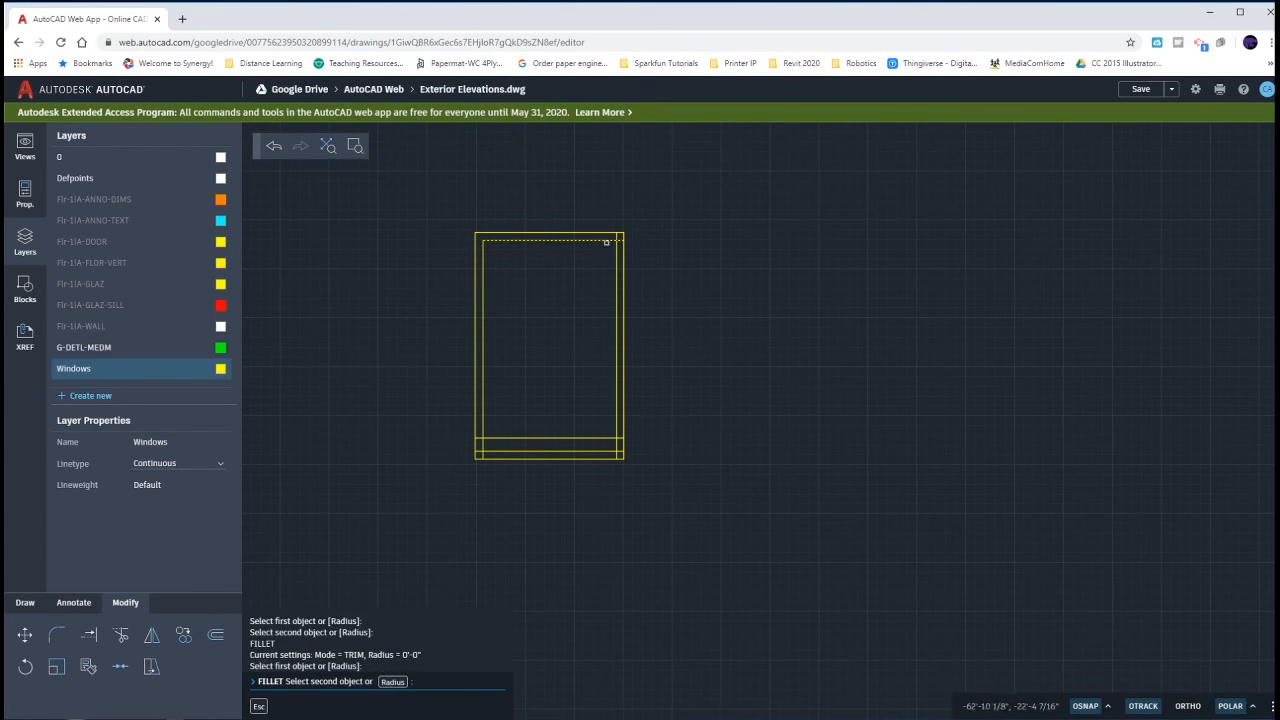
click(616, 258)
Try filleting the inner right line with the line 2" above the window's bottom, and undo that fillet.
key(Return)
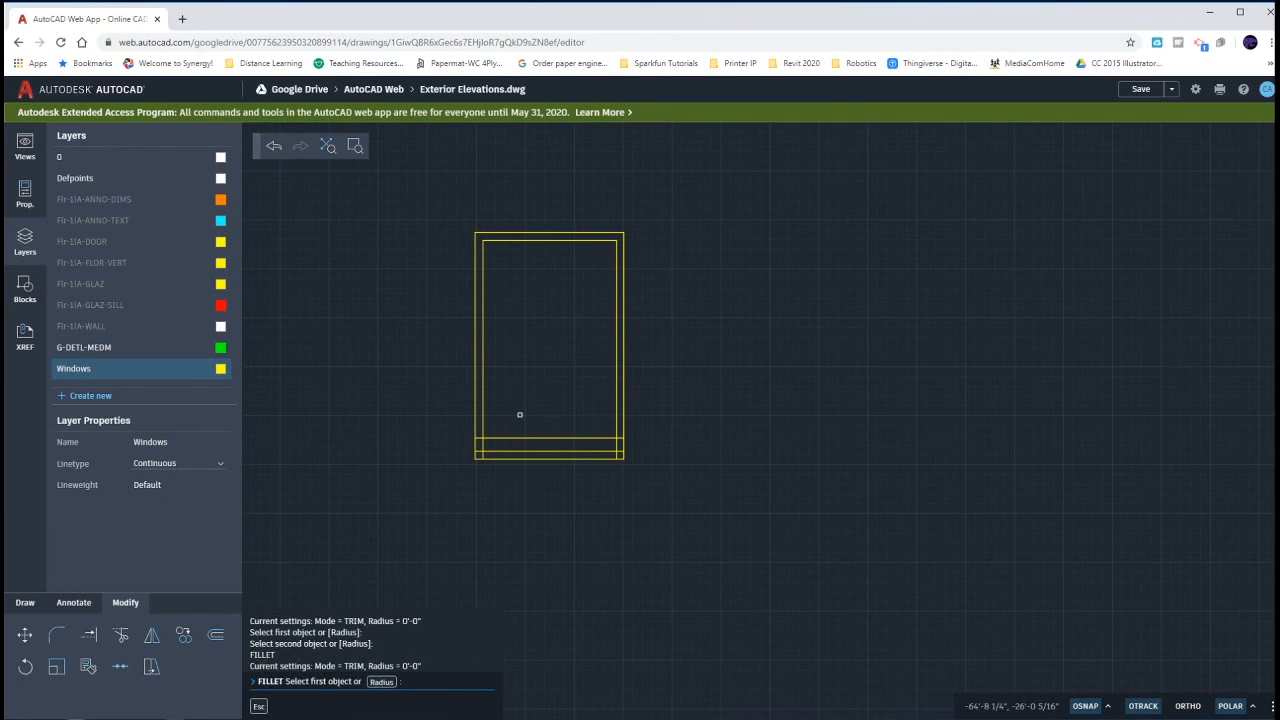
click(616, 424)
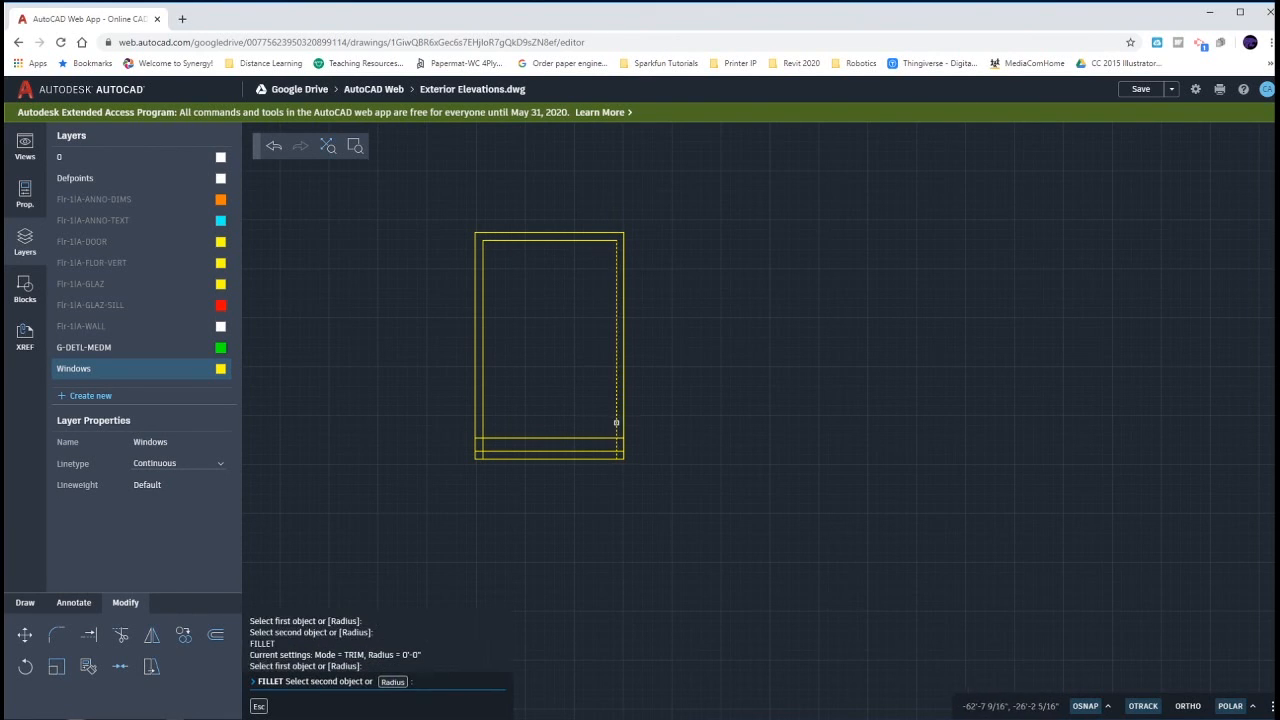
scroll(614, 419, up, 3)
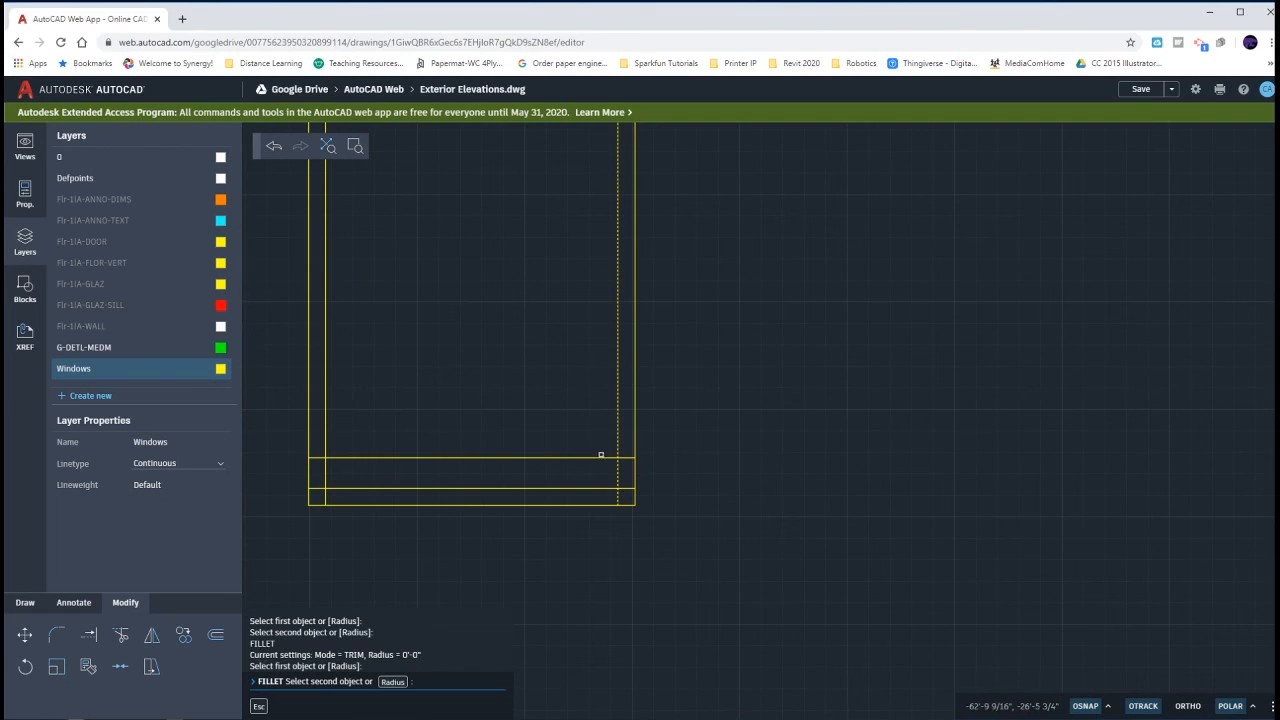
click(592, 488)
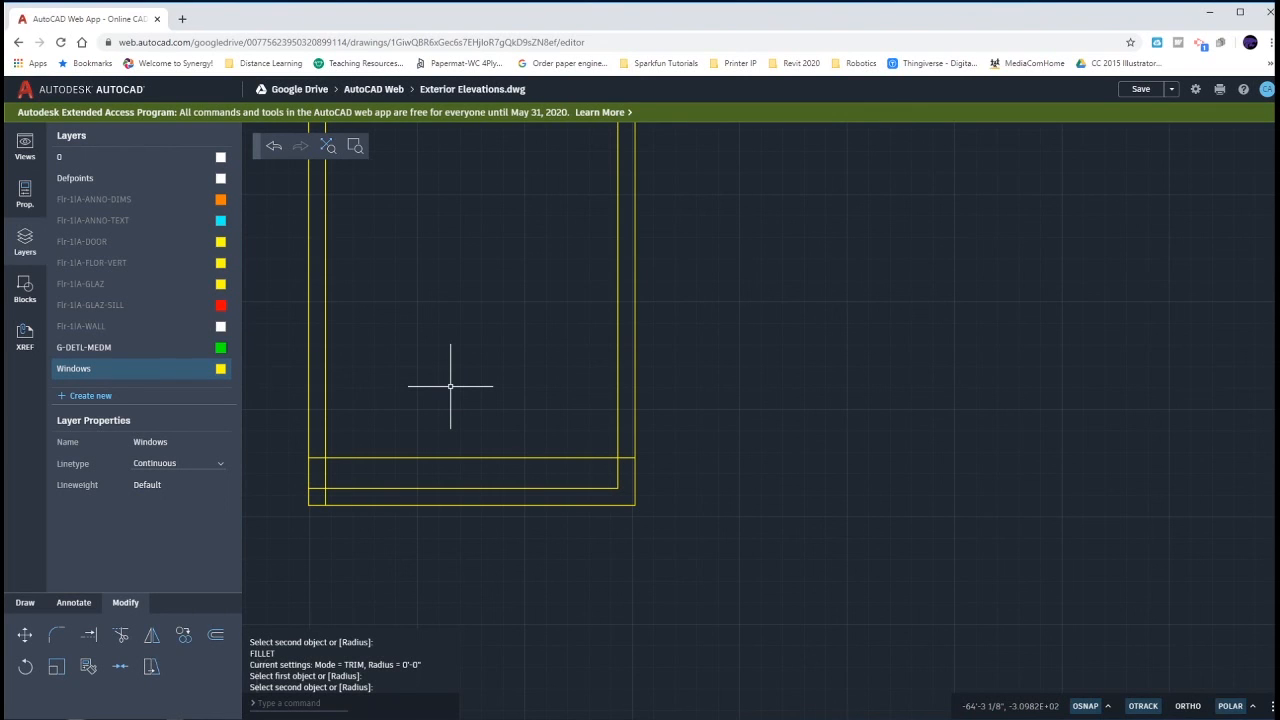
key(Escape)
text(u)
key(Return)
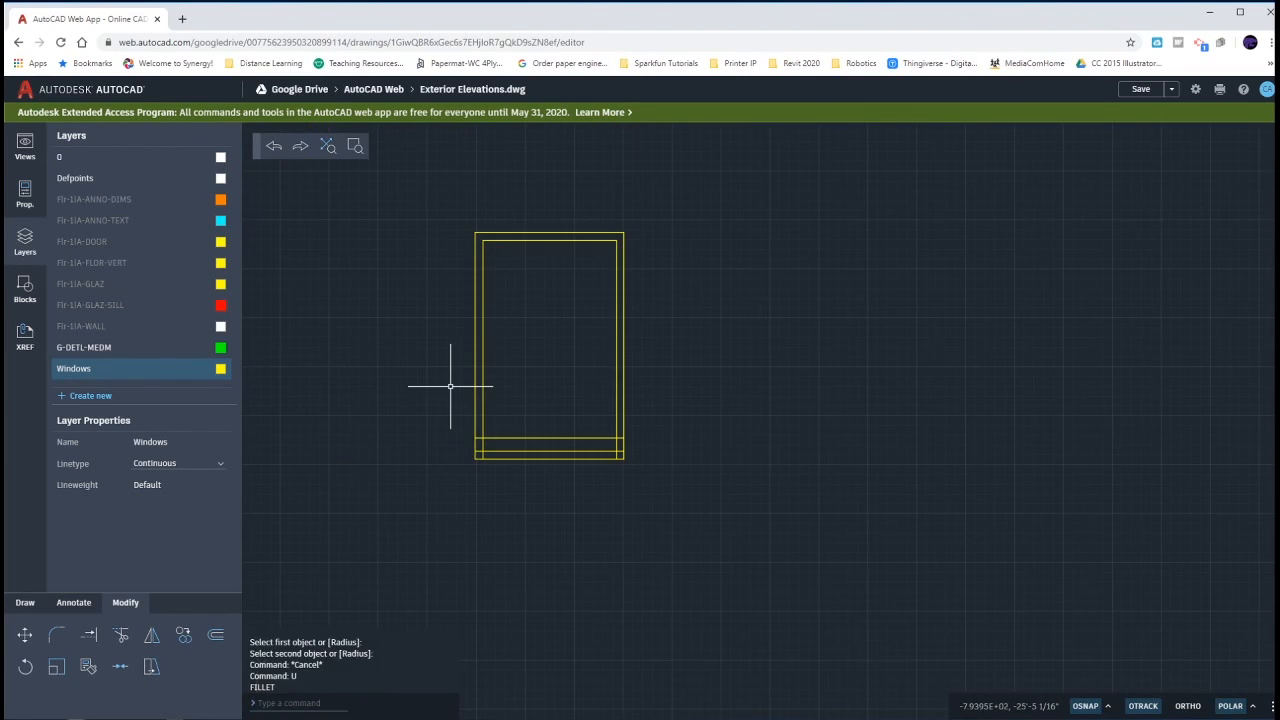
Fillet the inner frame's two bottom corners with zero radius, joining the inner vertical lines to the upper of the two bottom offset lines.
text(f)
key(Return)
scroll(567, 433, up, 2)
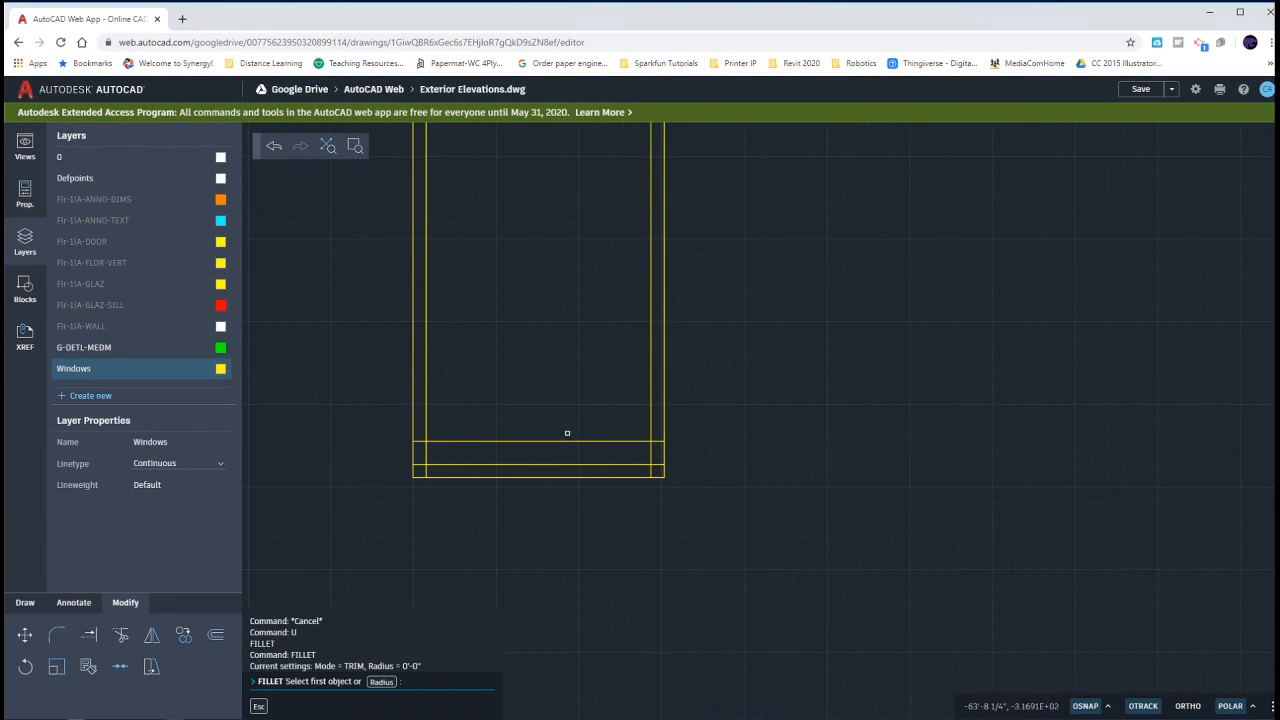
click(650, 422)
click(645, 440)
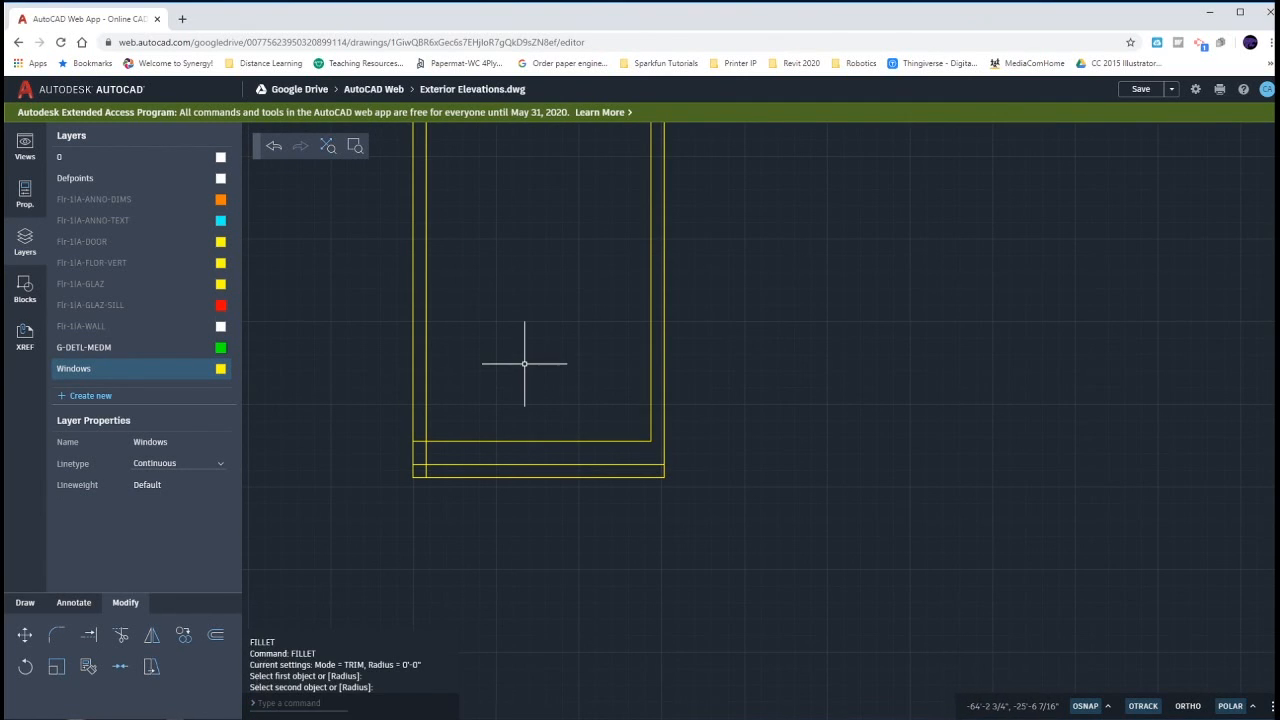
key(Return)
click(426, 396)
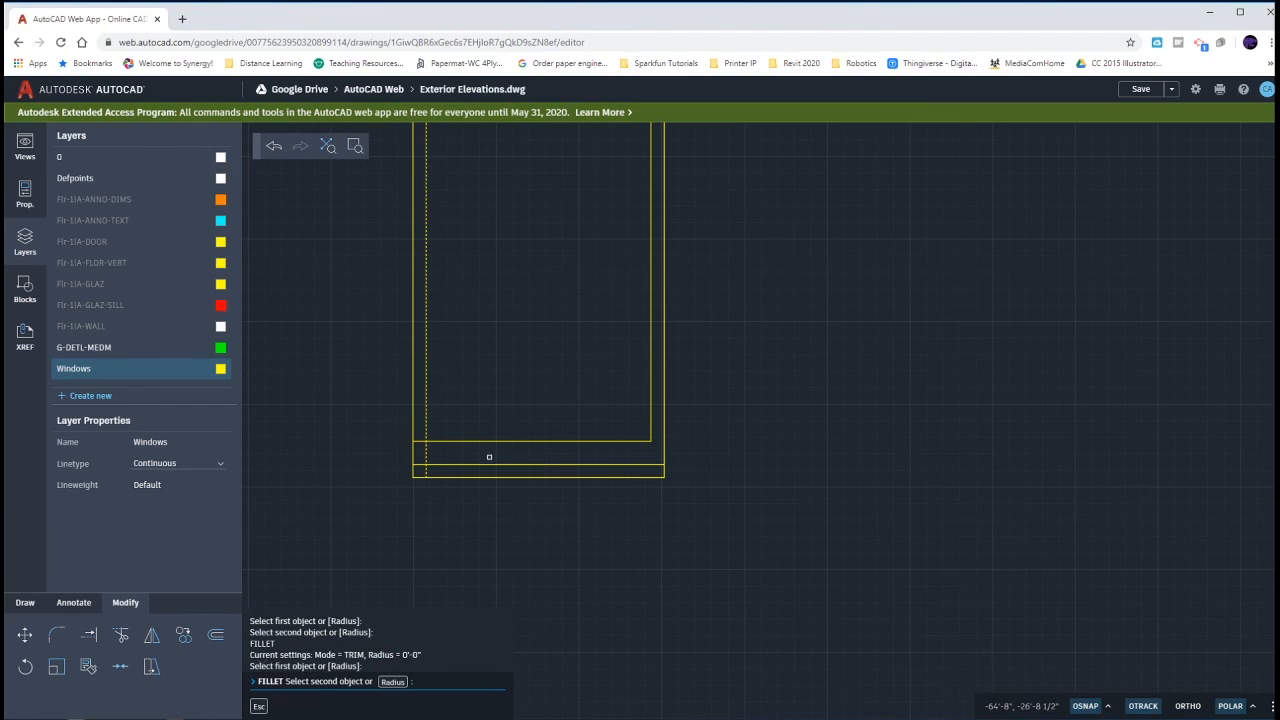
click(440, 441)
key(Escape)
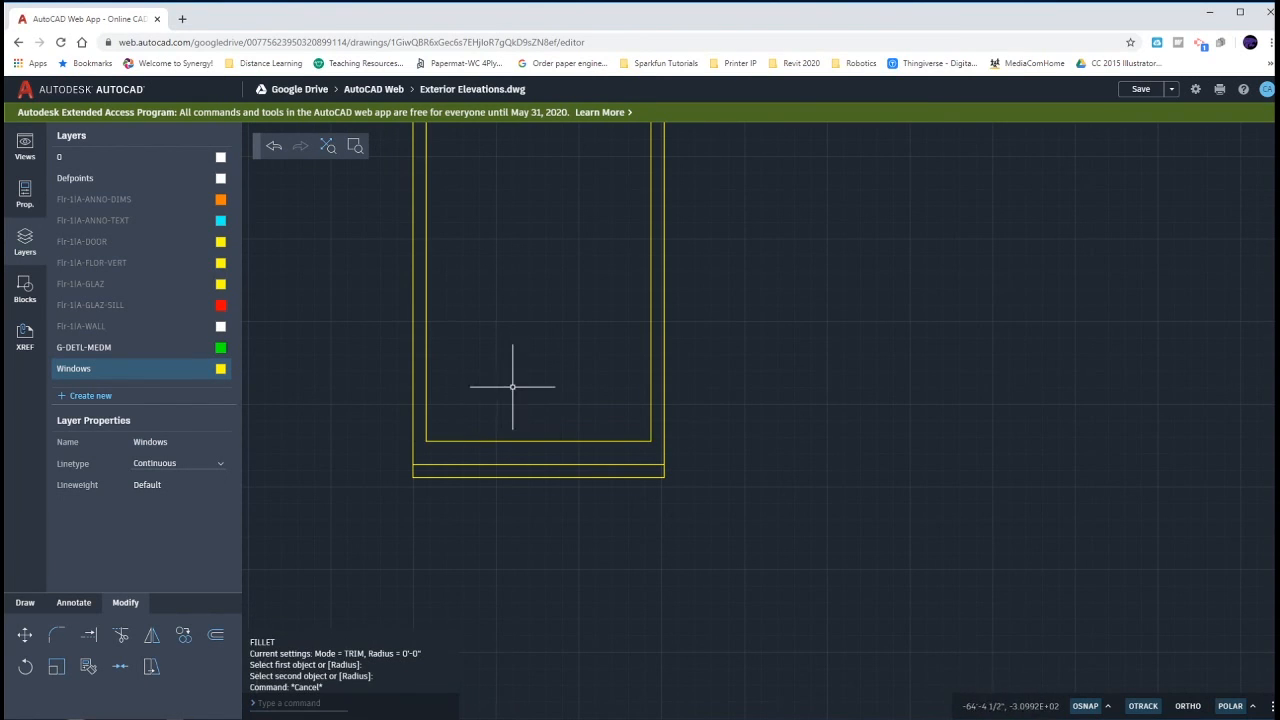
Offset the inner frame's bottom line 2'0.5" upward.
scroll(537, 356, down, 2)
middle_drag(537, 356, 567, 436)
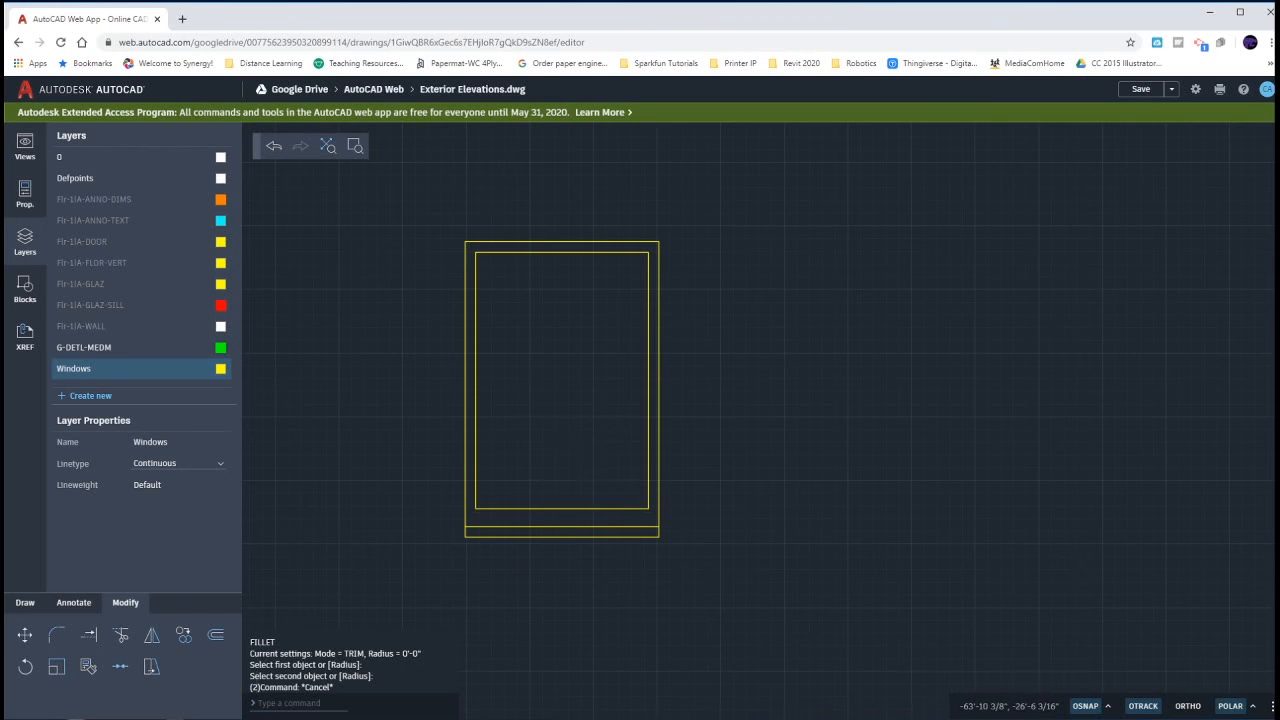
click(573, 509)
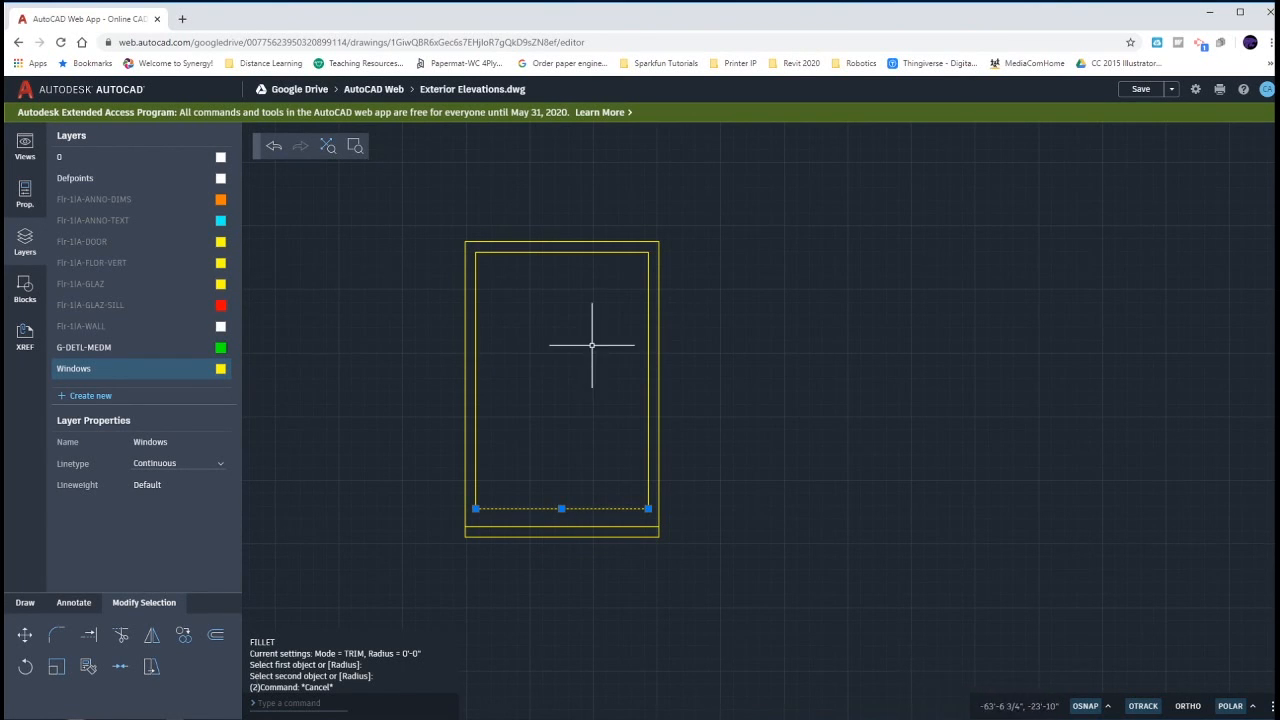
key(Escape)
text(o)
key(Return)
click(596, 508)
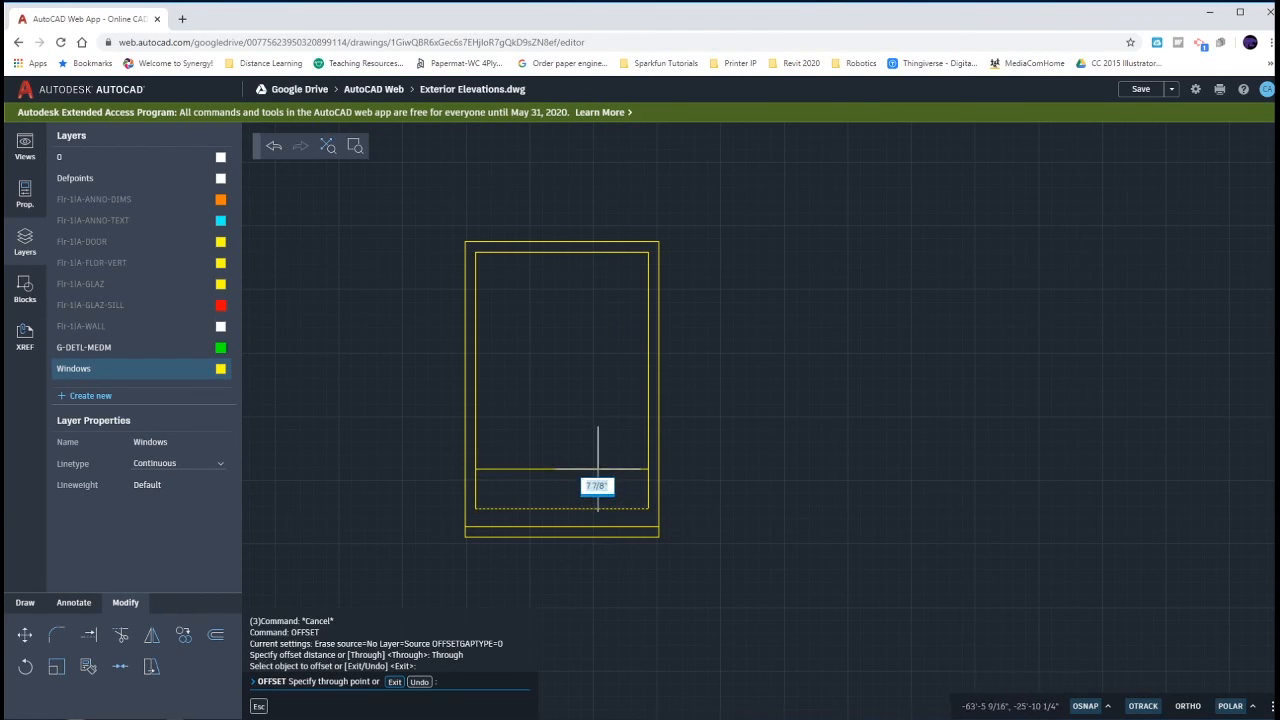
text(2)
text('5)
key(Return)
key(Escape)
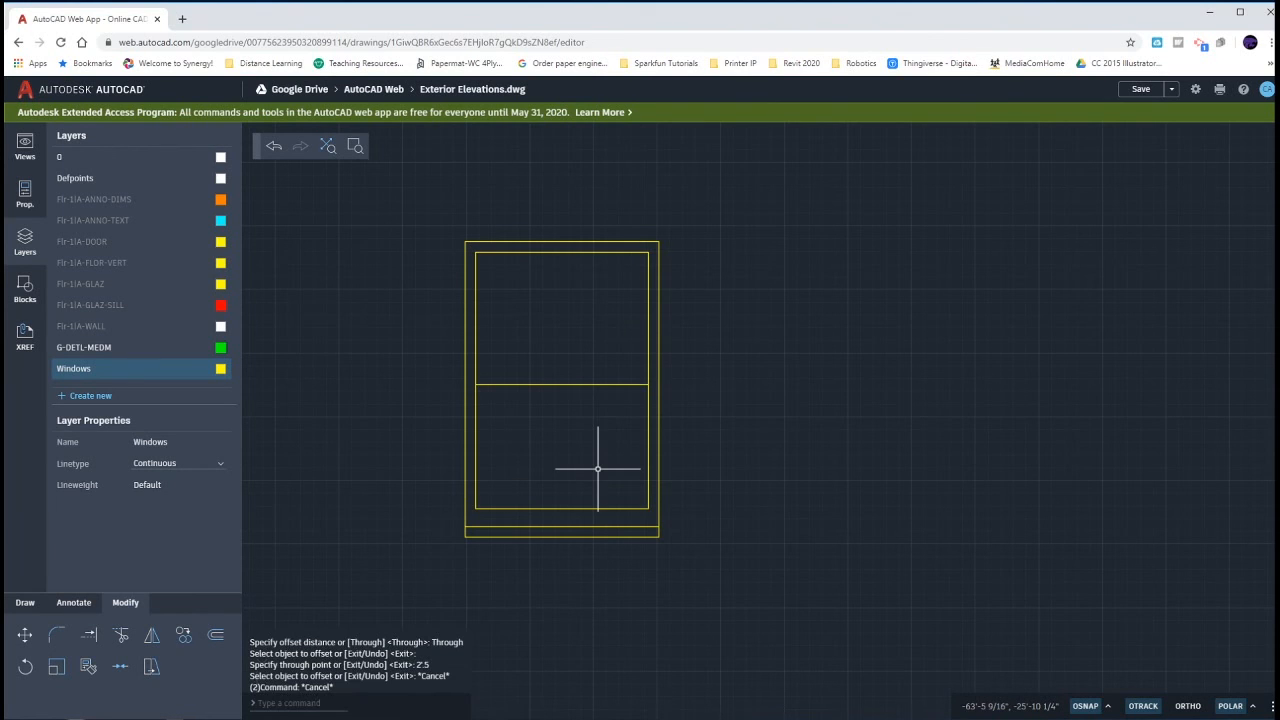
Offset the new middle horizontal line 2" upward to form the meeting rail.
key(Return)
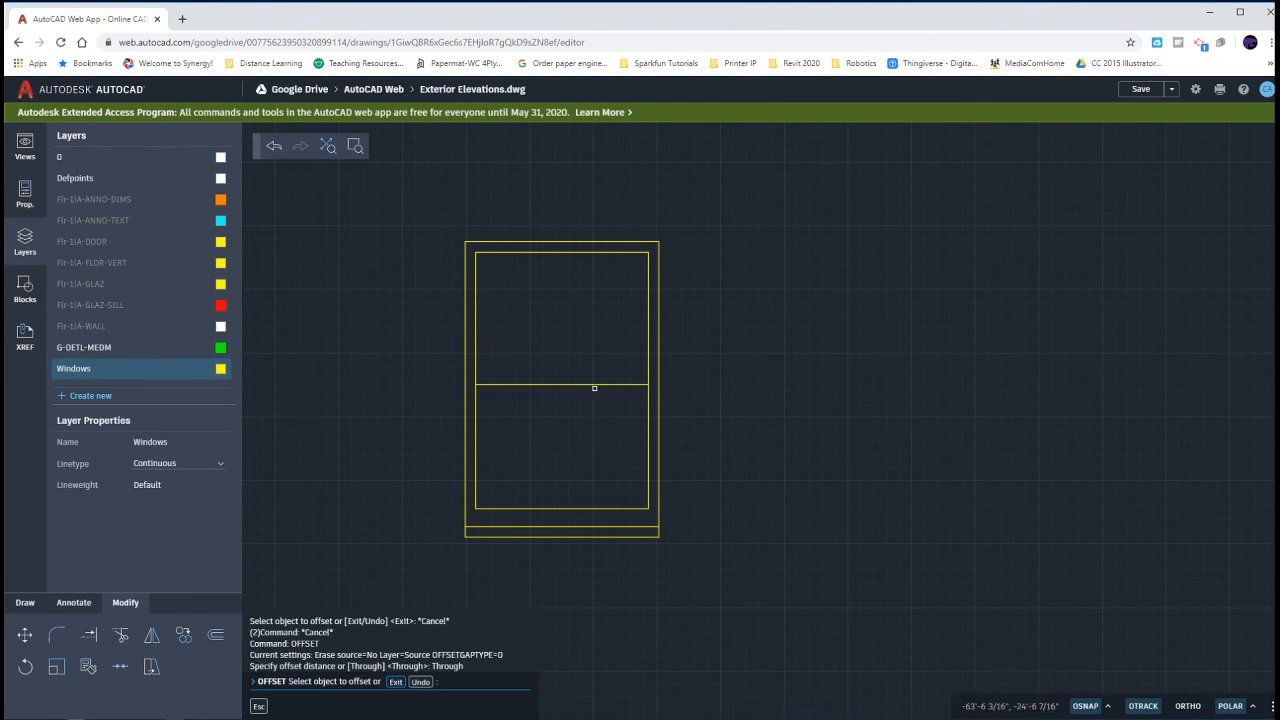
click(596, 384)
text(2)
key(Return)
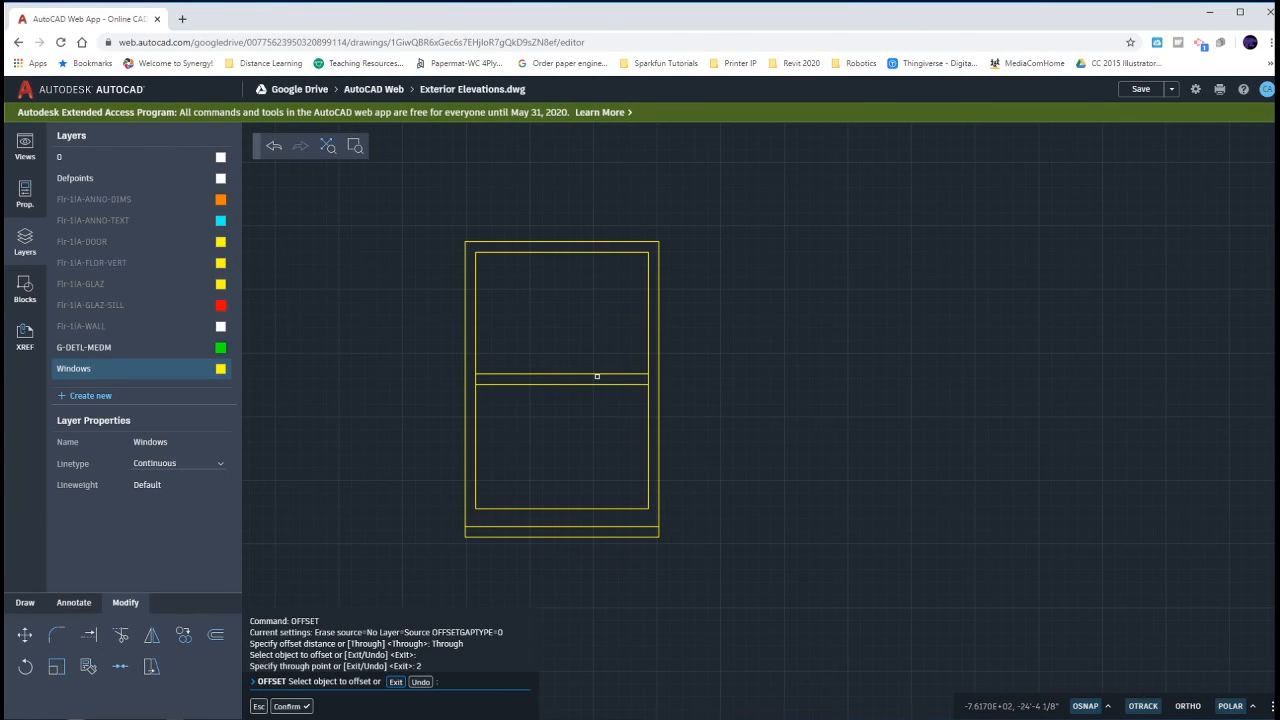
key(Escape)
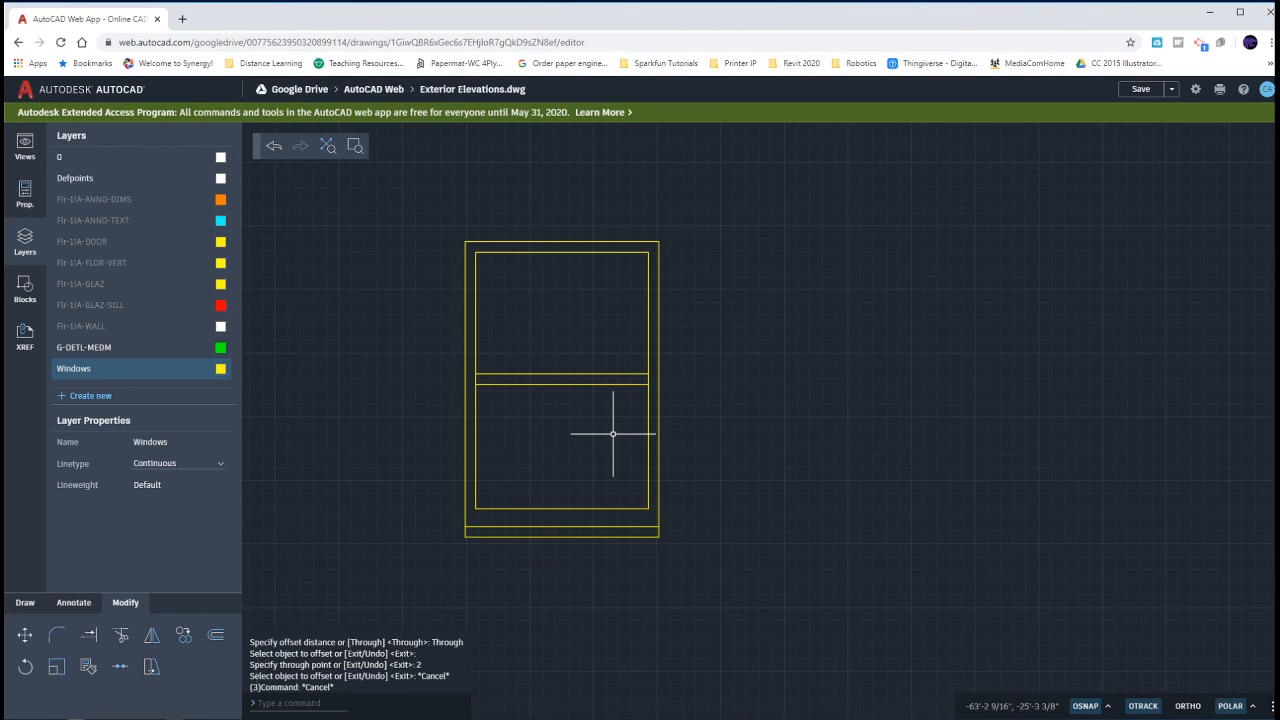
Trim the inner vertical lines between the two rail lines and extend the lower rail line to both outer frame sides.
text(tr)
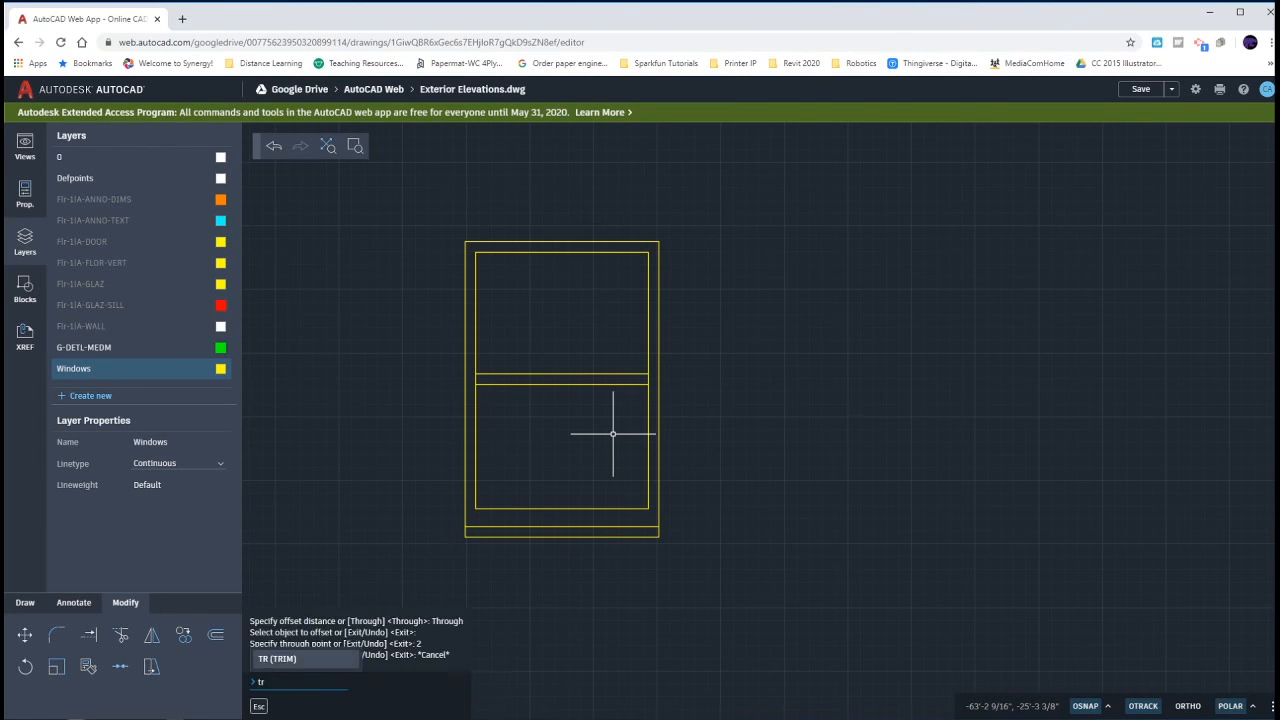
key(Return)
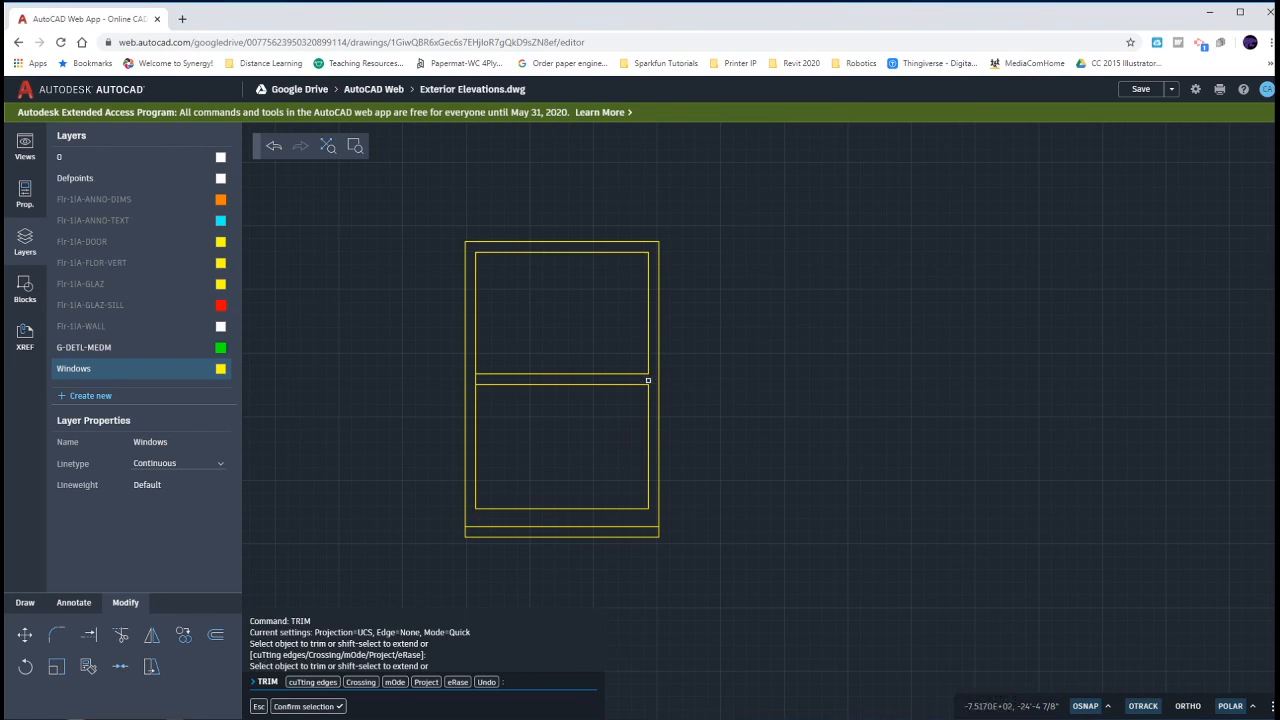
click(479, 380)
shift+click(482, 382)
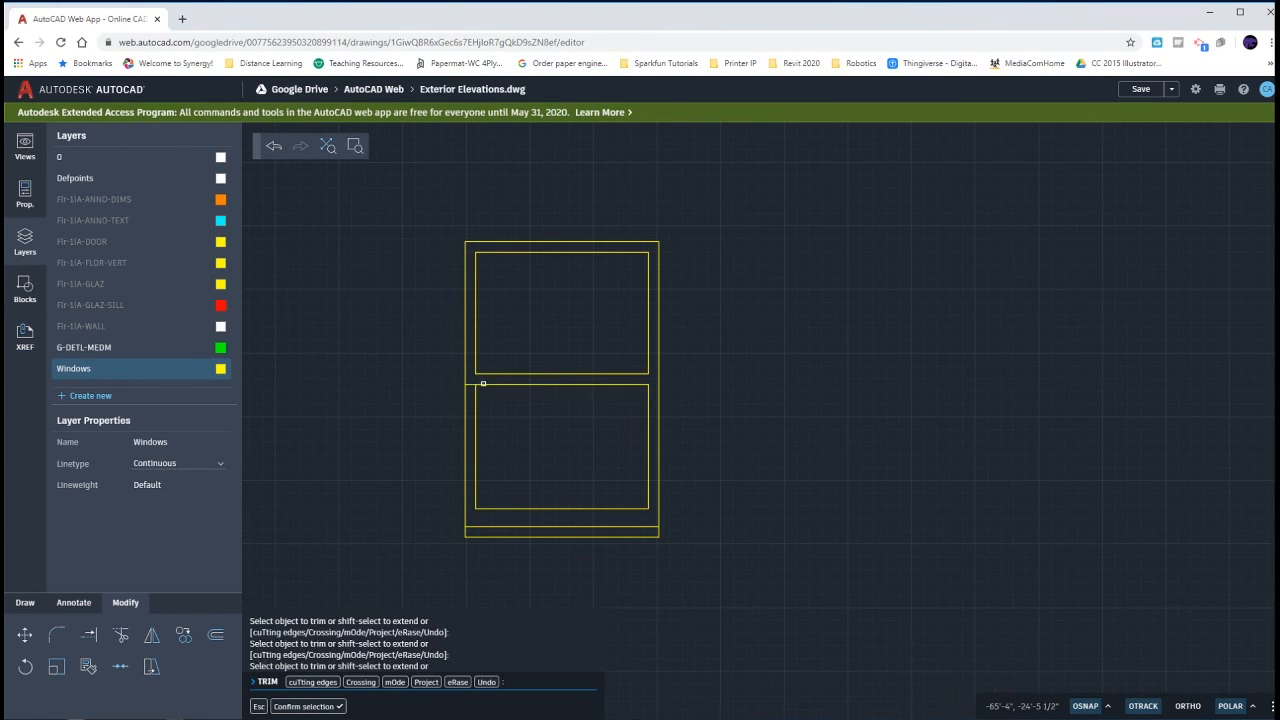
shift+click(640, 383)
key(Escape)
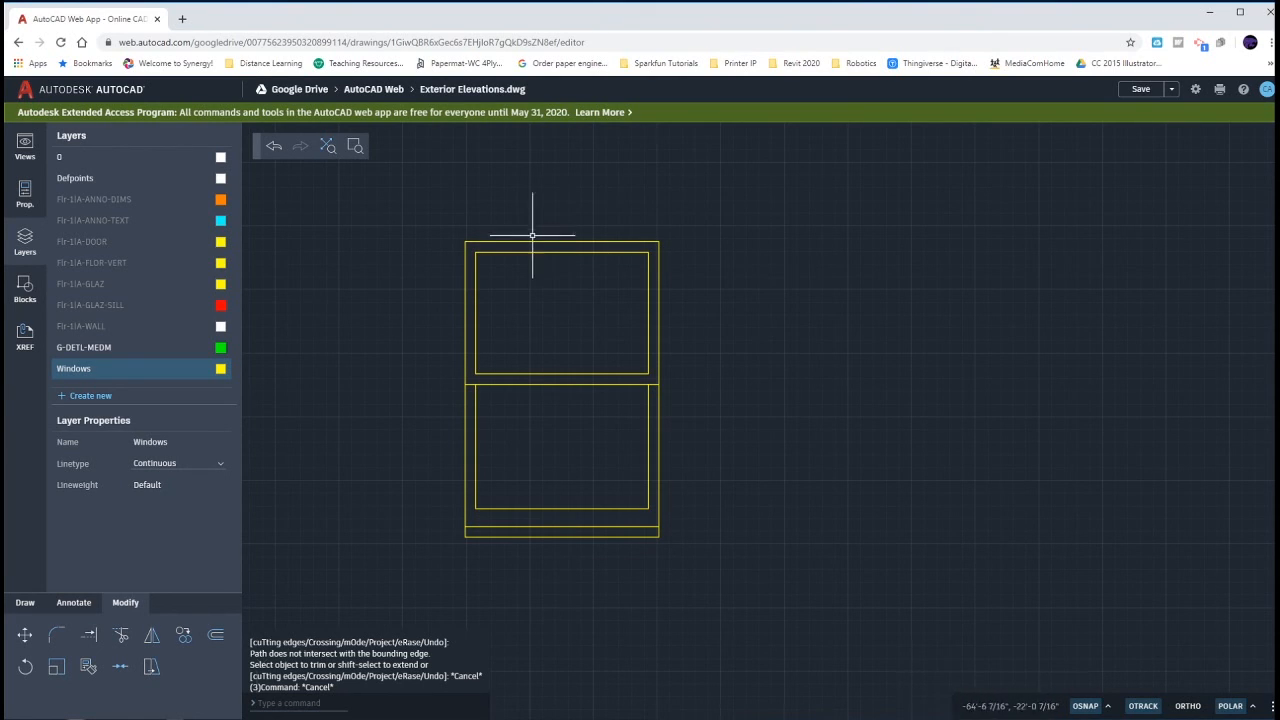
click(474, 241)
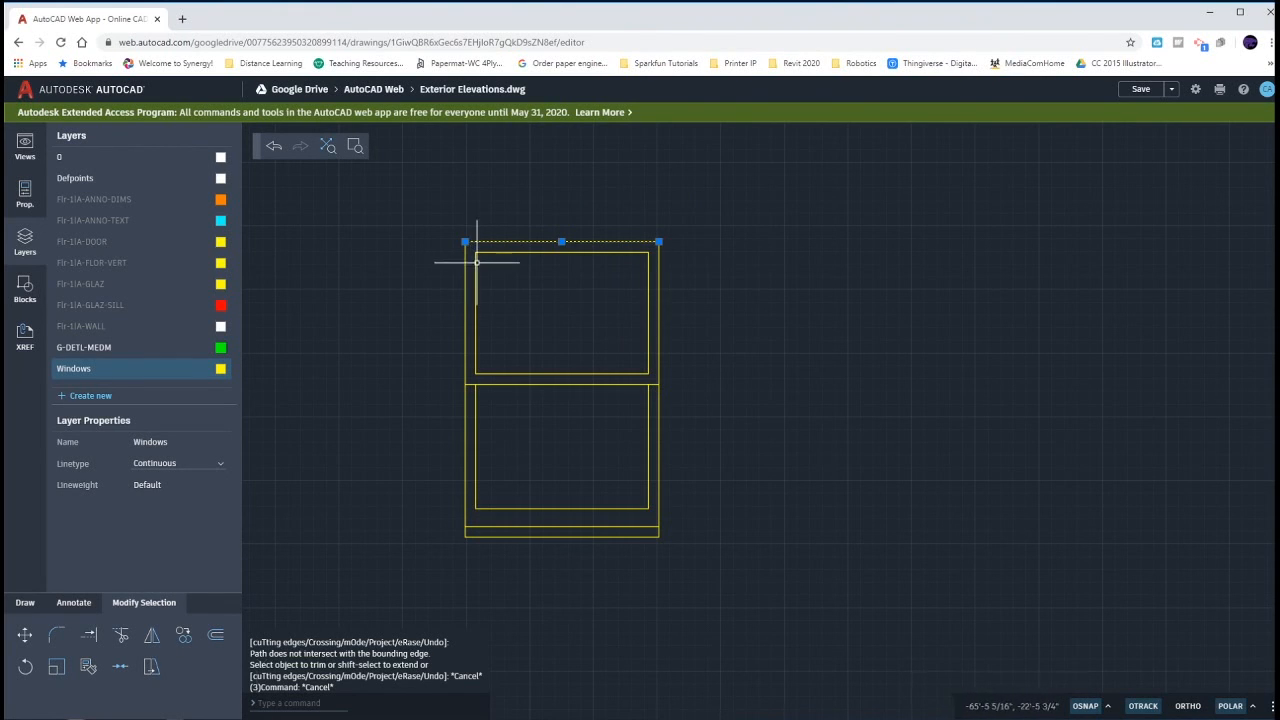
click(594, 251)
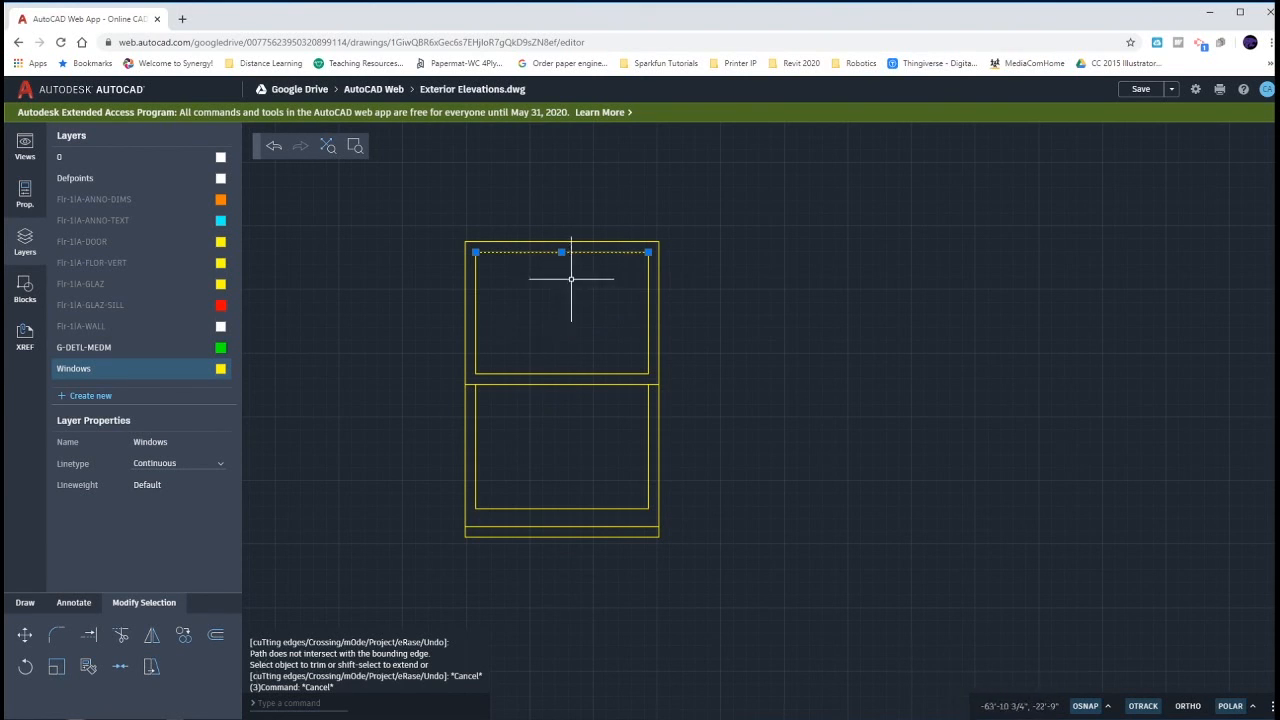
key(Escape)
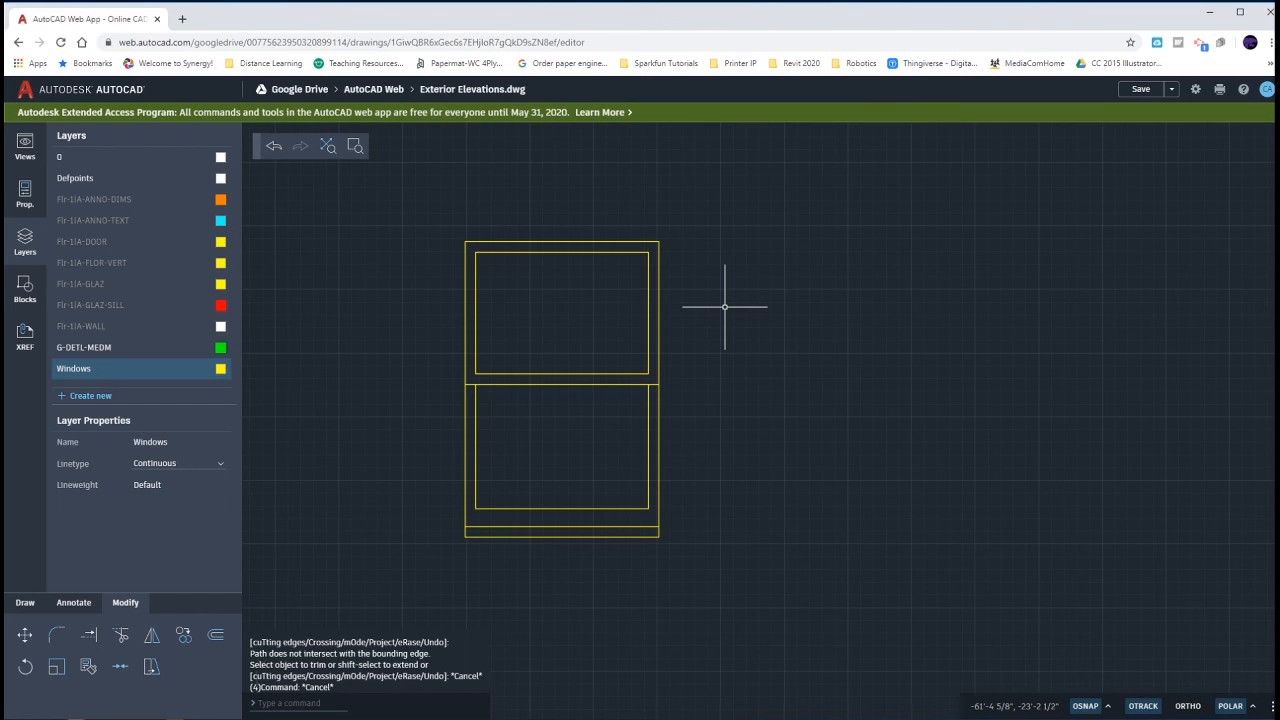
Offset the upper sash's left and right inner lines inward by 34/3" each to divide it into three panes.
text(offset)
key(Return)
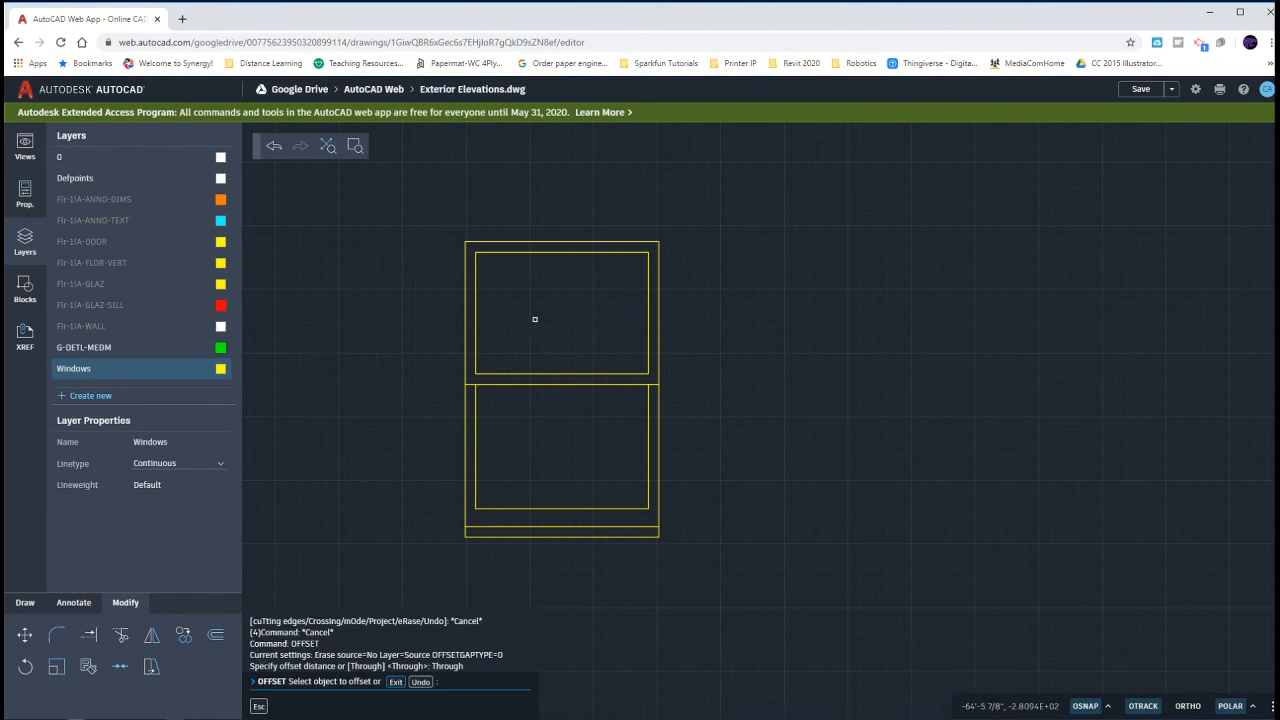
click(476, 318)
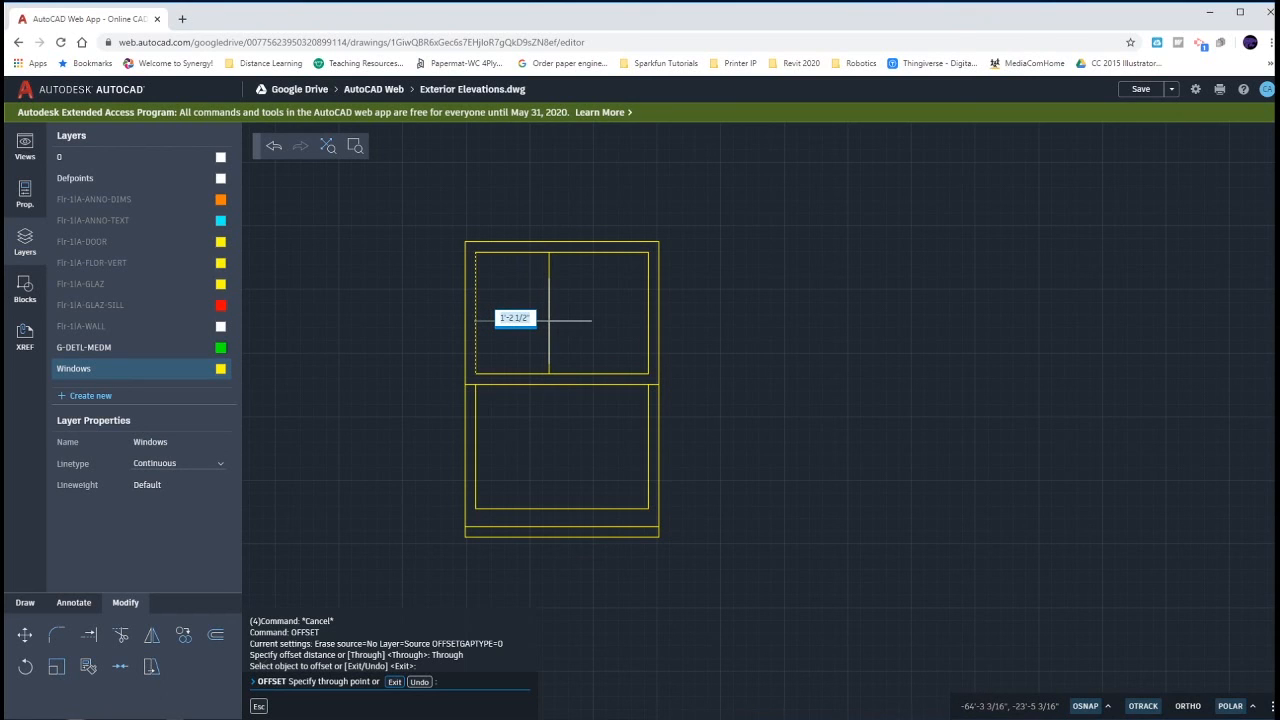
text(34/3)
key(Return)
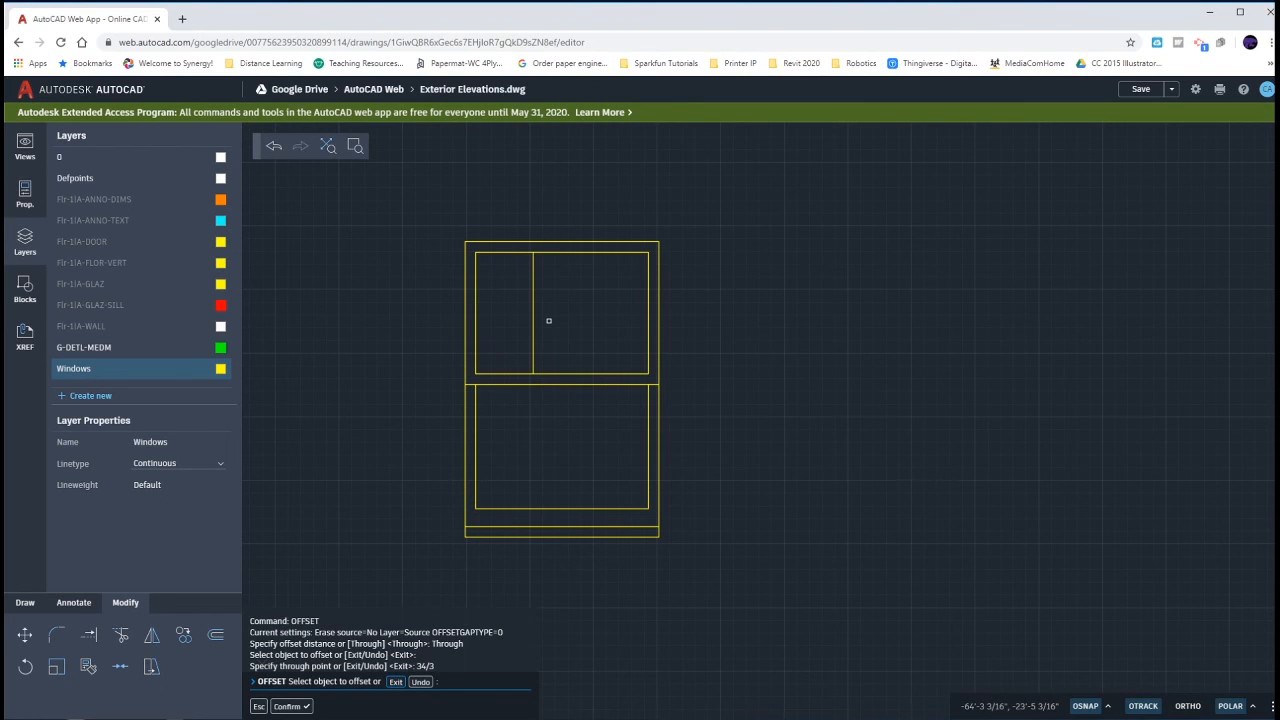
click(648, 310)
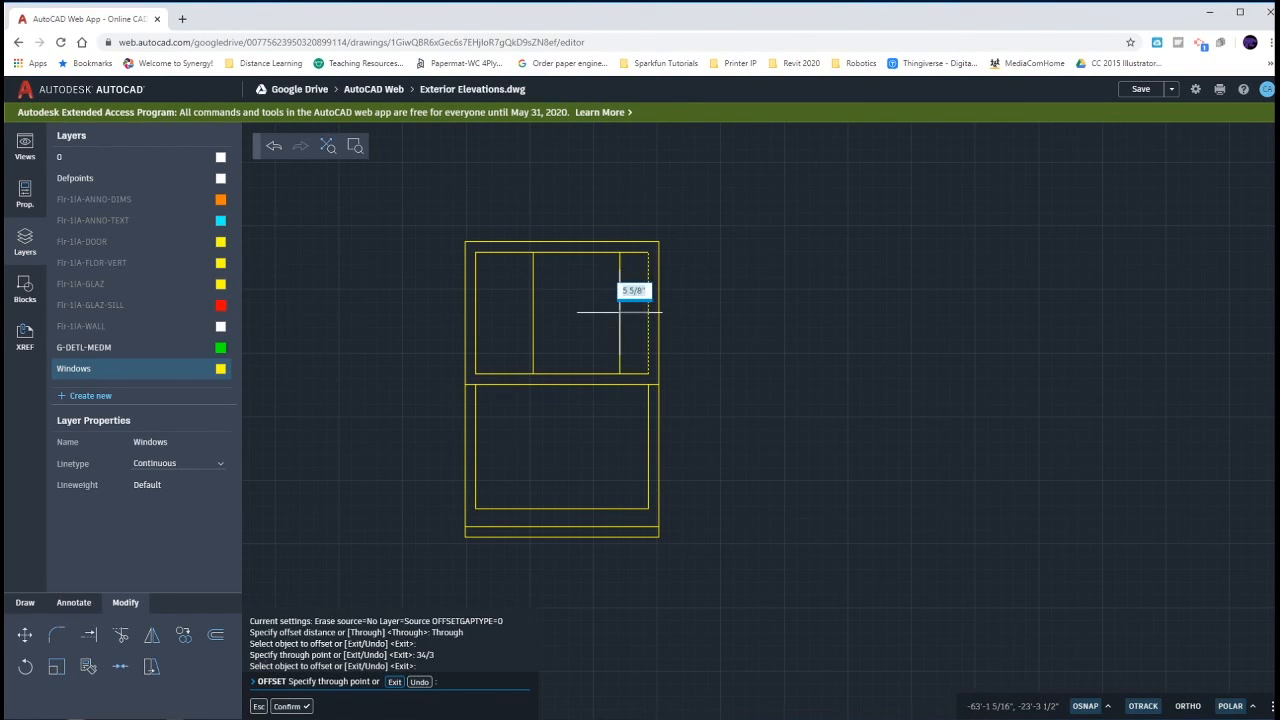
text(34/3)
key(Return)
key(Escape)
key(Escape)
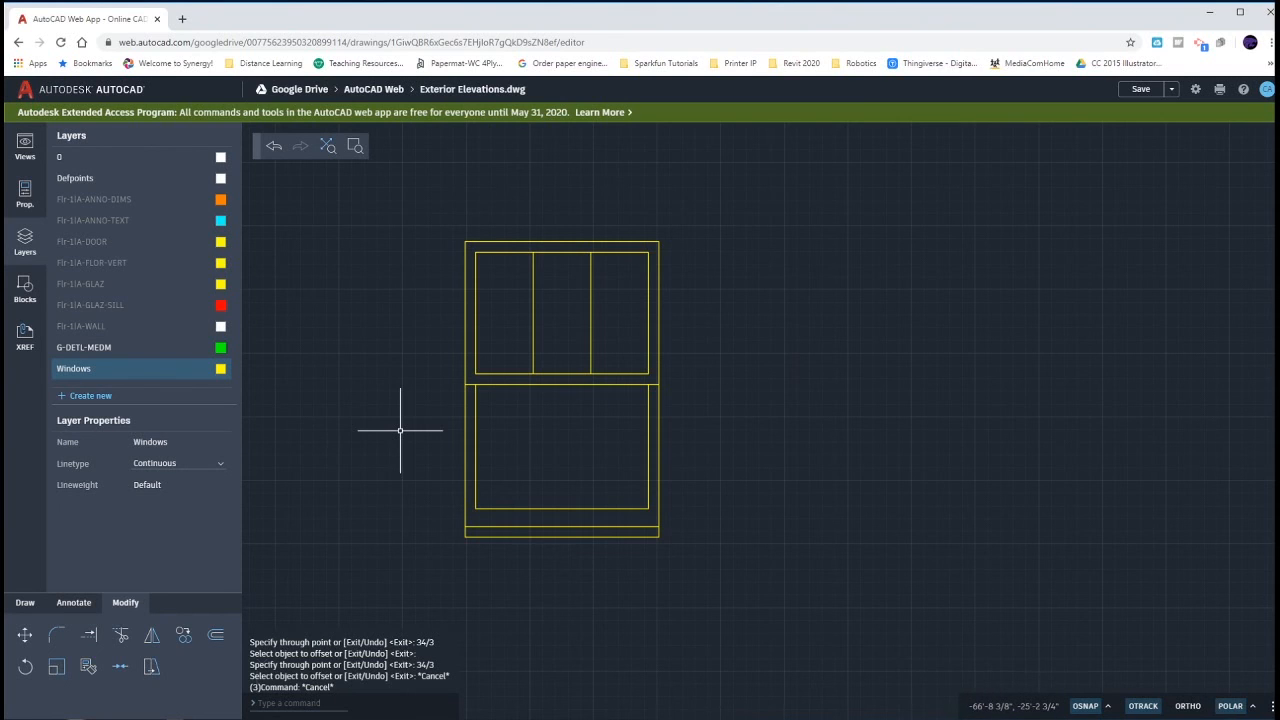
Offset the window outline's left, top and right lines 5" outward for the surrounding trim.
key(Return)
key(Return)
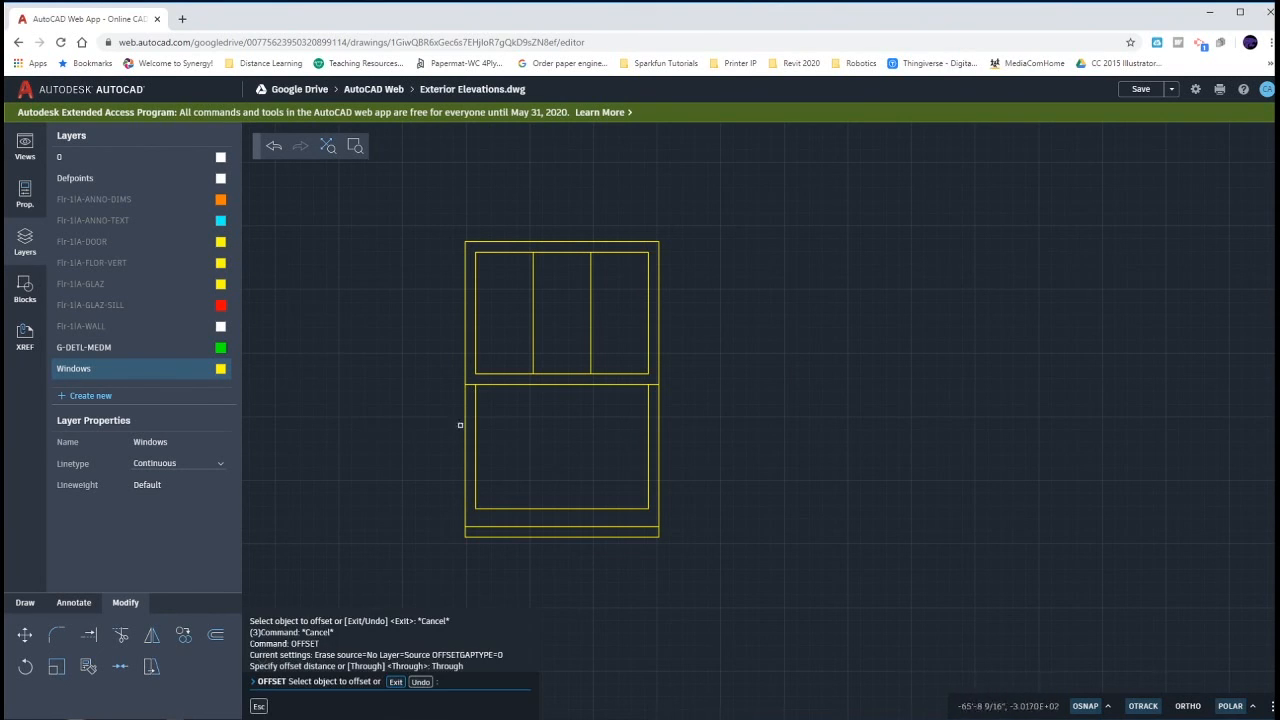
click(465, 423)
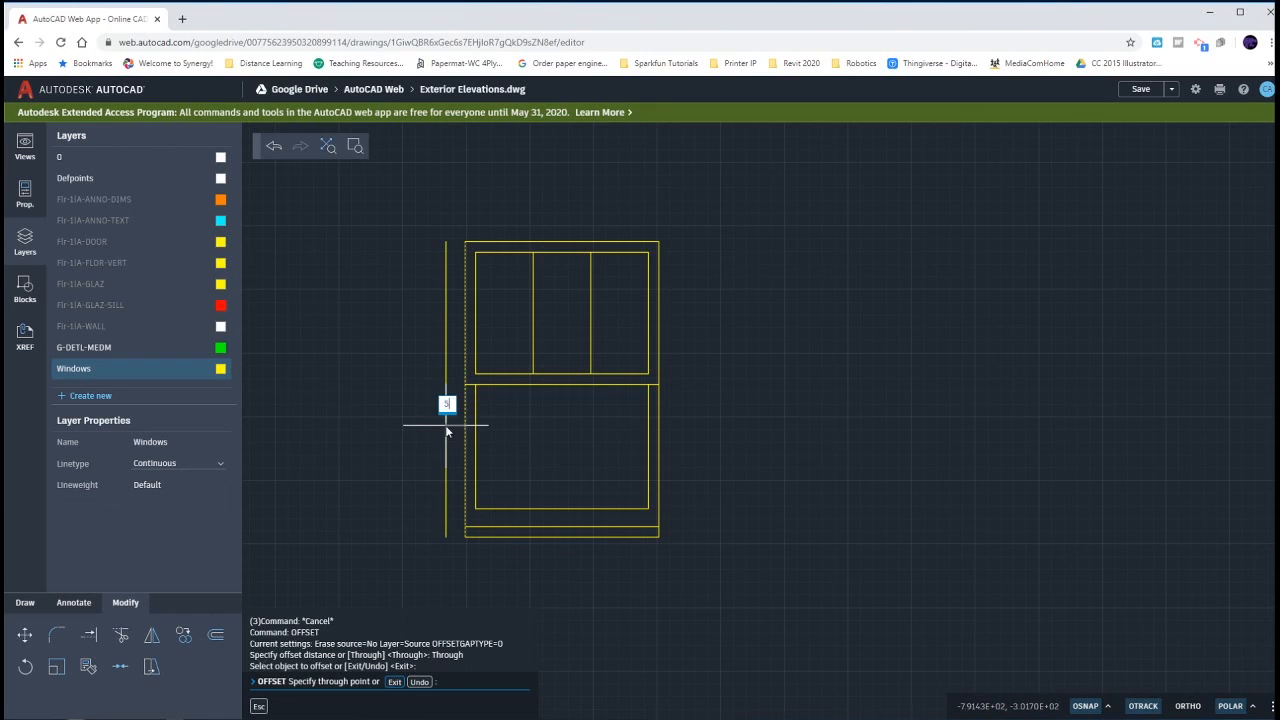
key(Return)
click(493, 241)
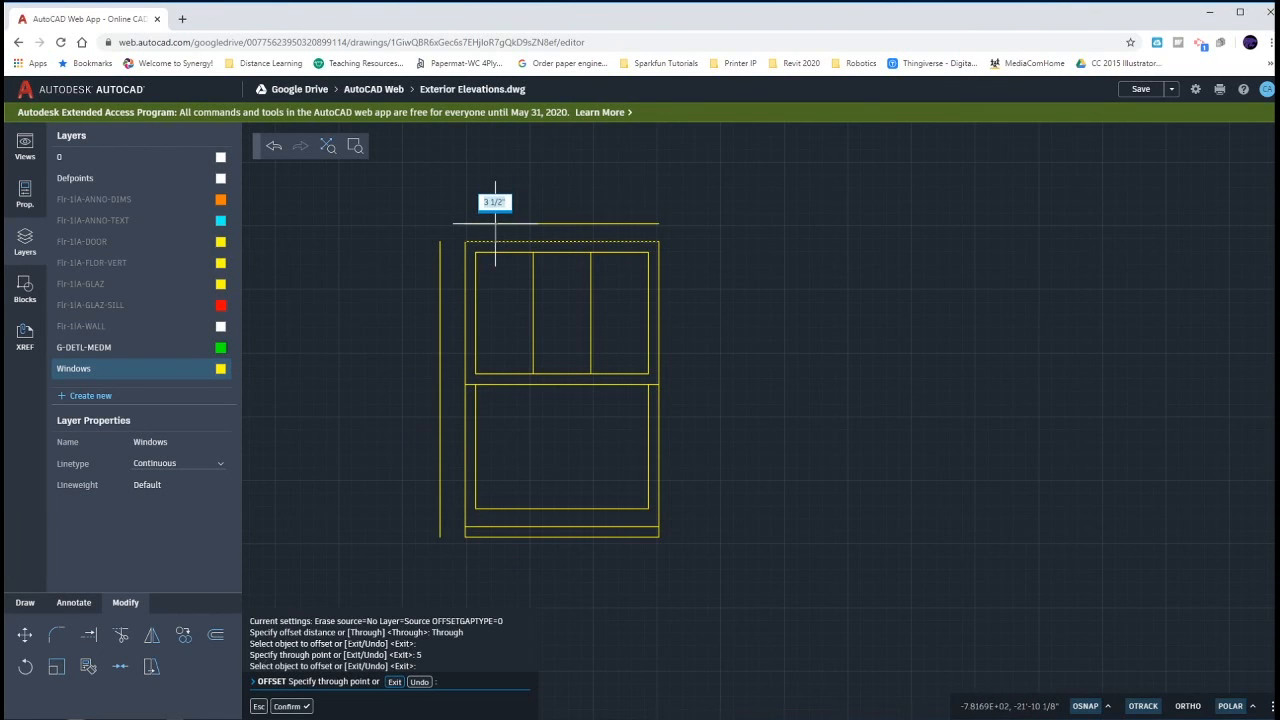
text(5)
key(Return)
click(659, 311)
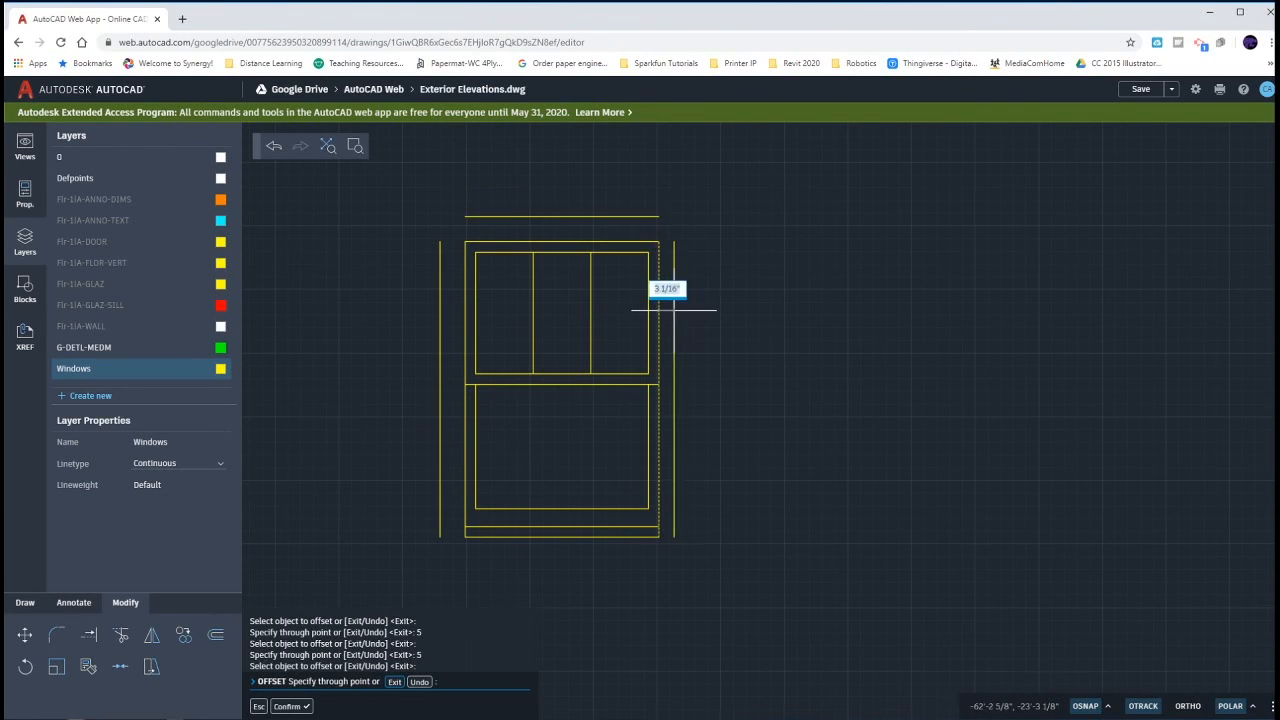
text(5)
key(Return)
key(Escape)
key(Escape)
key(Escape)
key(Escape)
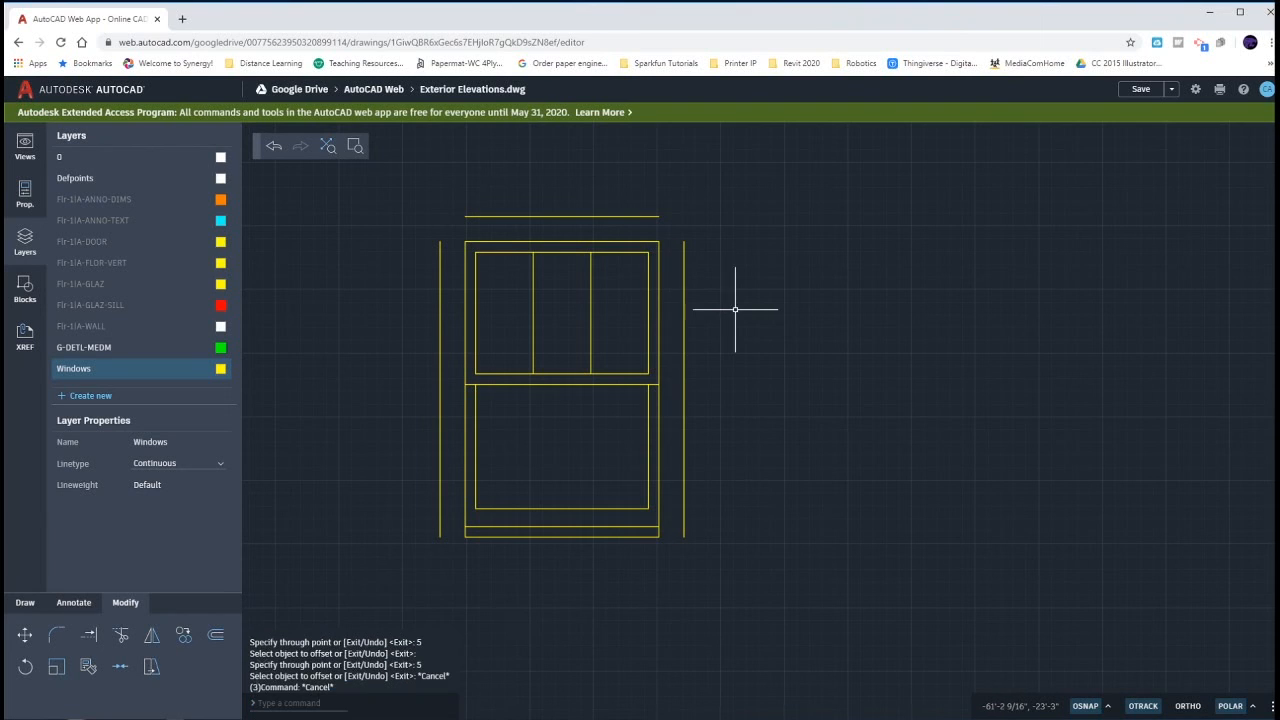
Fillet the outer trim's left line with zero radius to its top line and to the window's bottom line.
text(f)
key(Return)
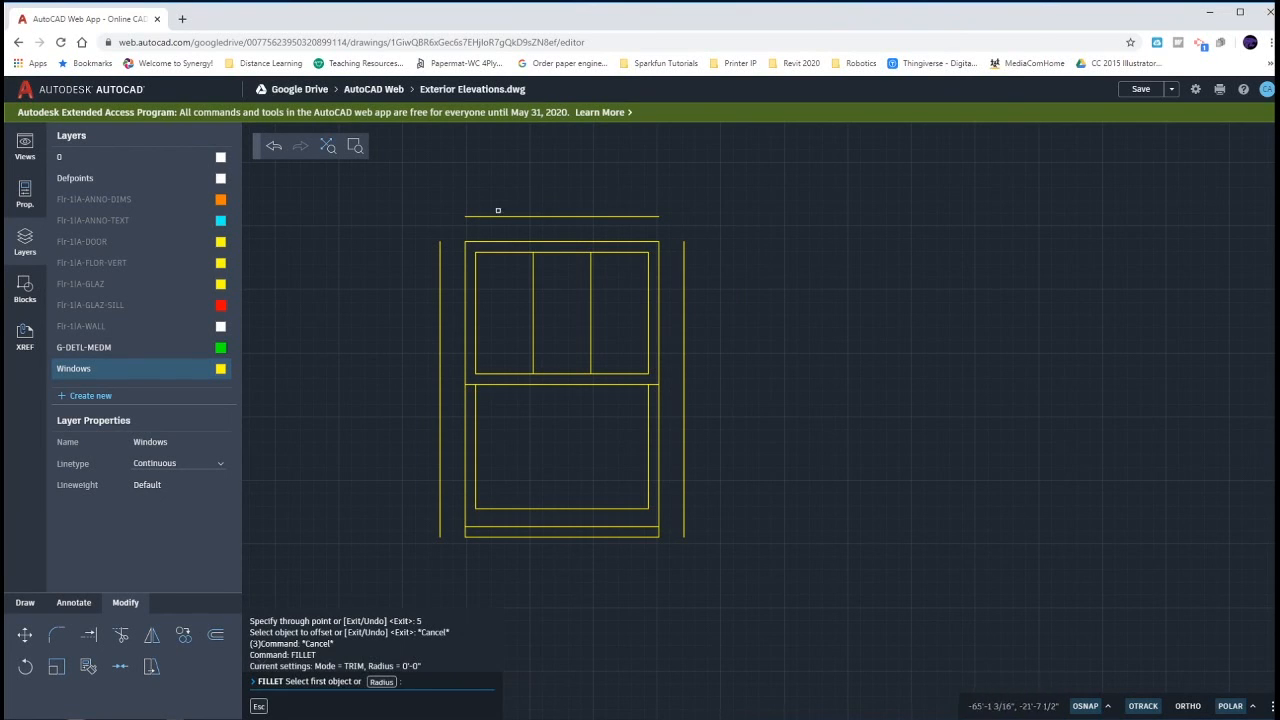
click(490, 216)
click(441, 250)
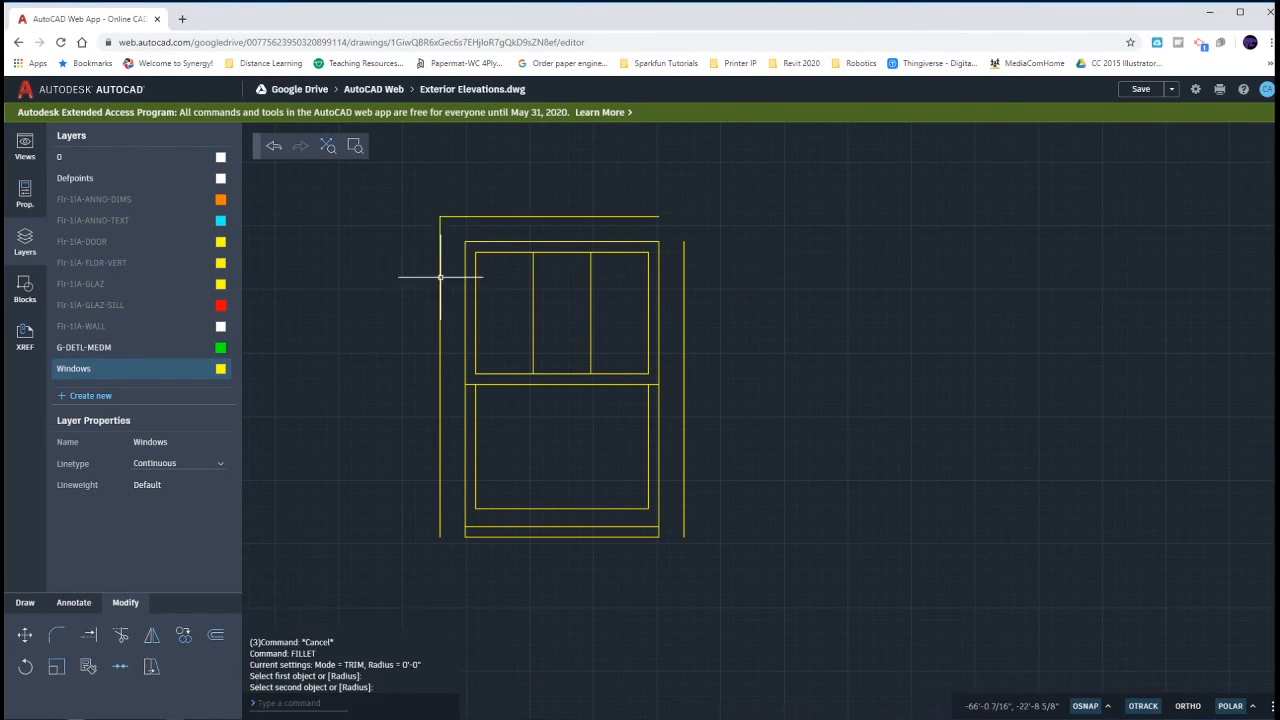
key(Return)
click(441, 524)
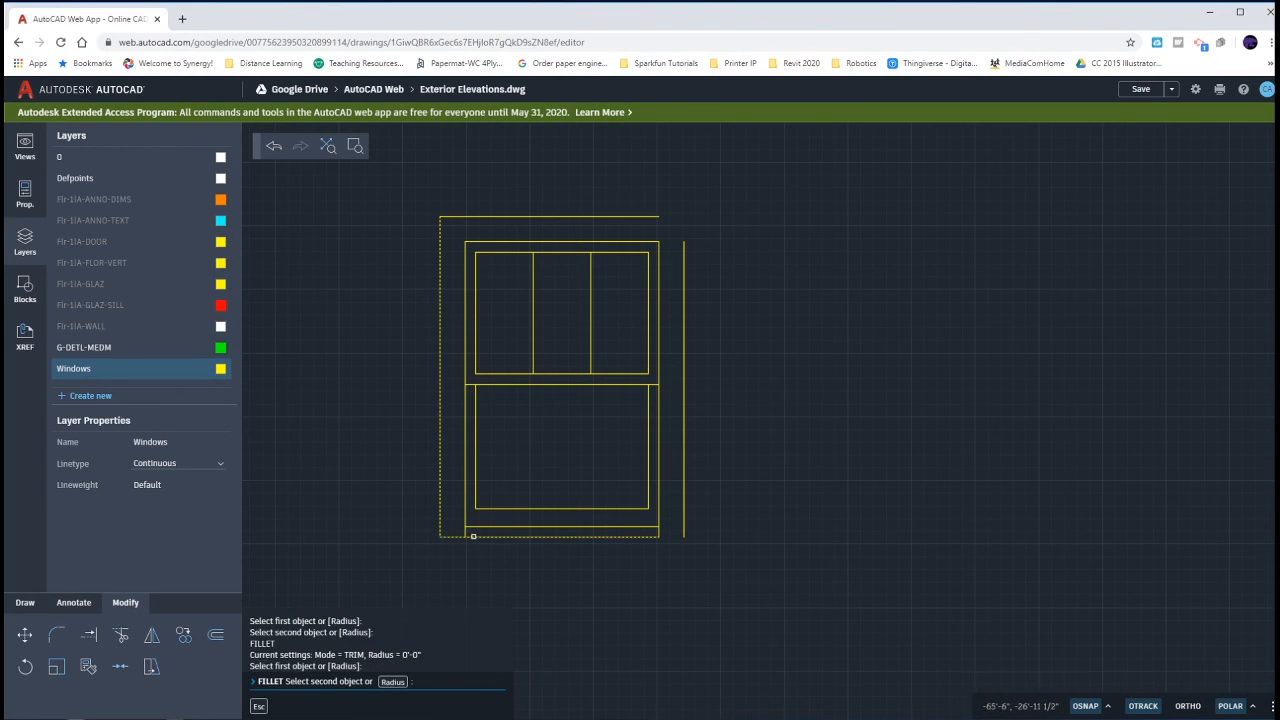
click(473, 536)
Fillet the outer trim's right line with zero radius to the bottom and top lines, closing the trim outline.
key(Return)
click(645, 536)
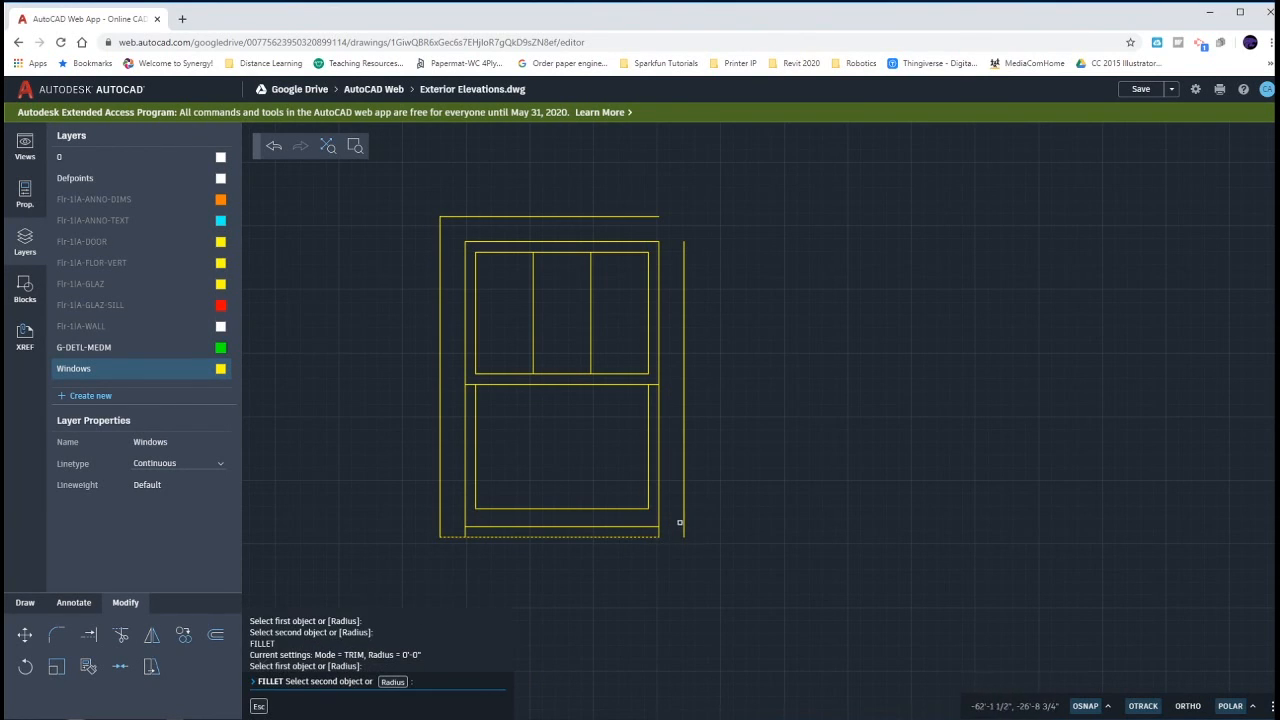
click(682, 522)
key(Return)
click(681, 245)
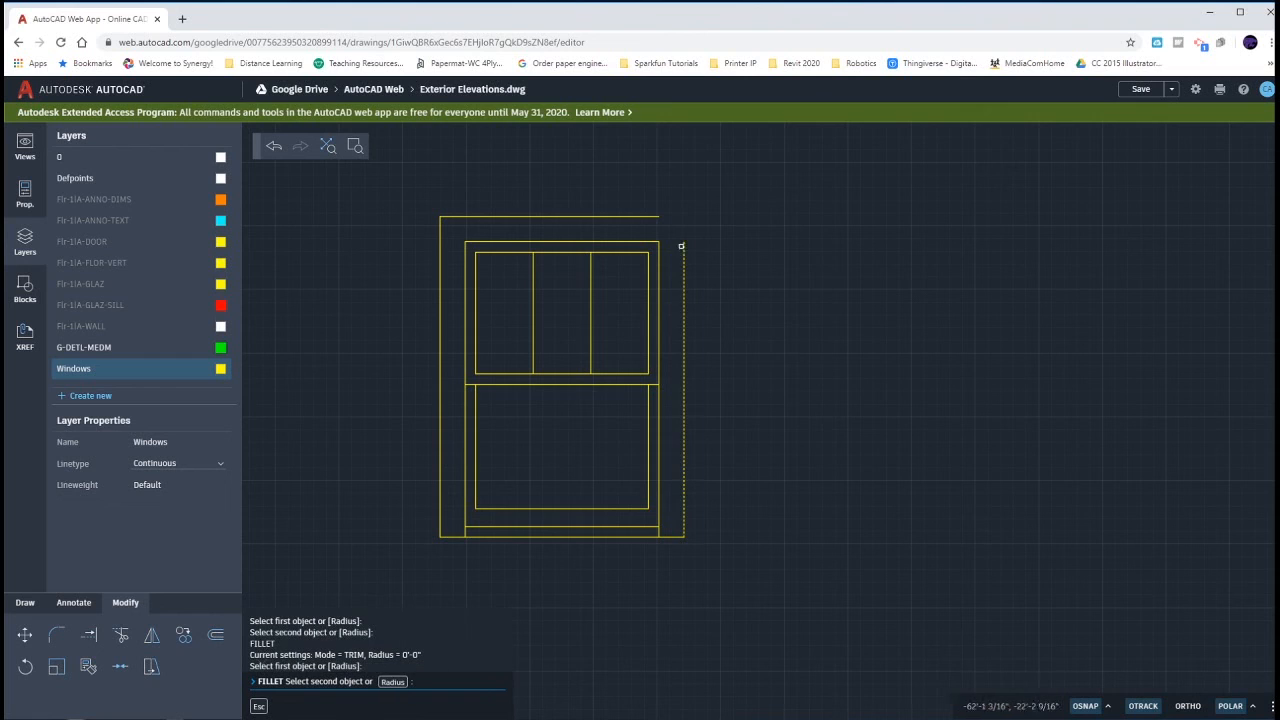
click(653, 216)
key(Escape)
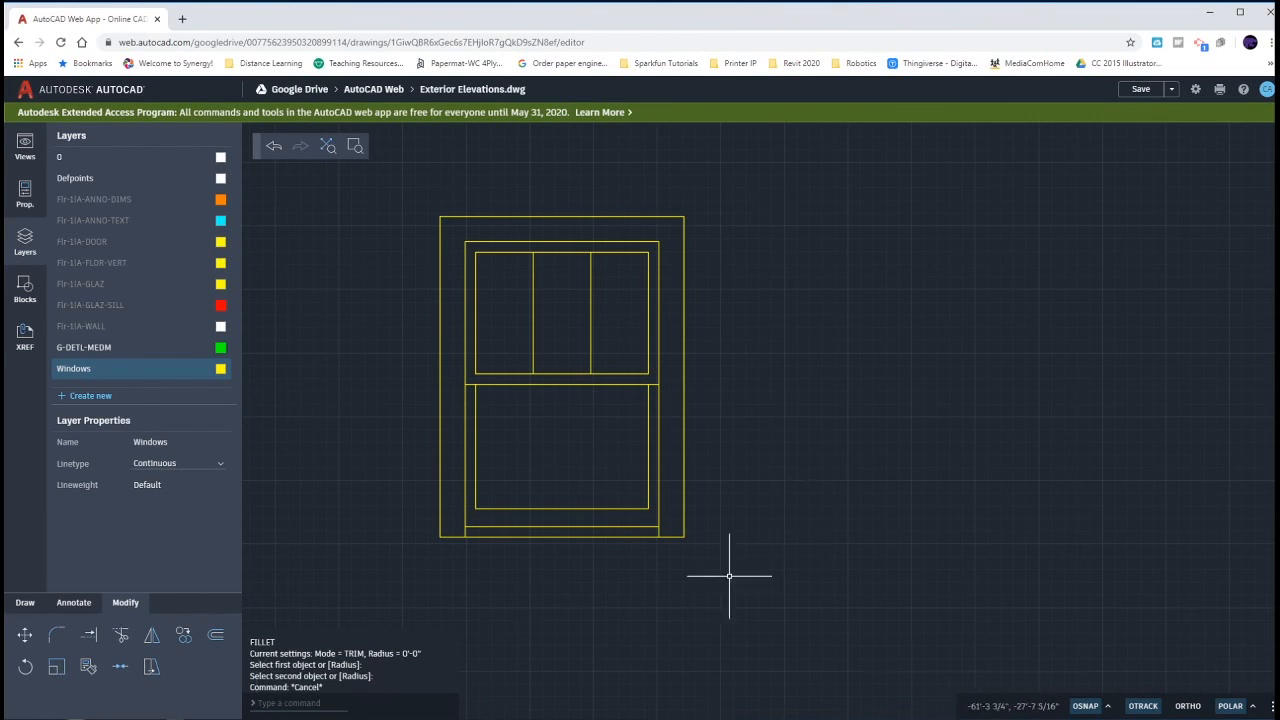
click(639, 537)
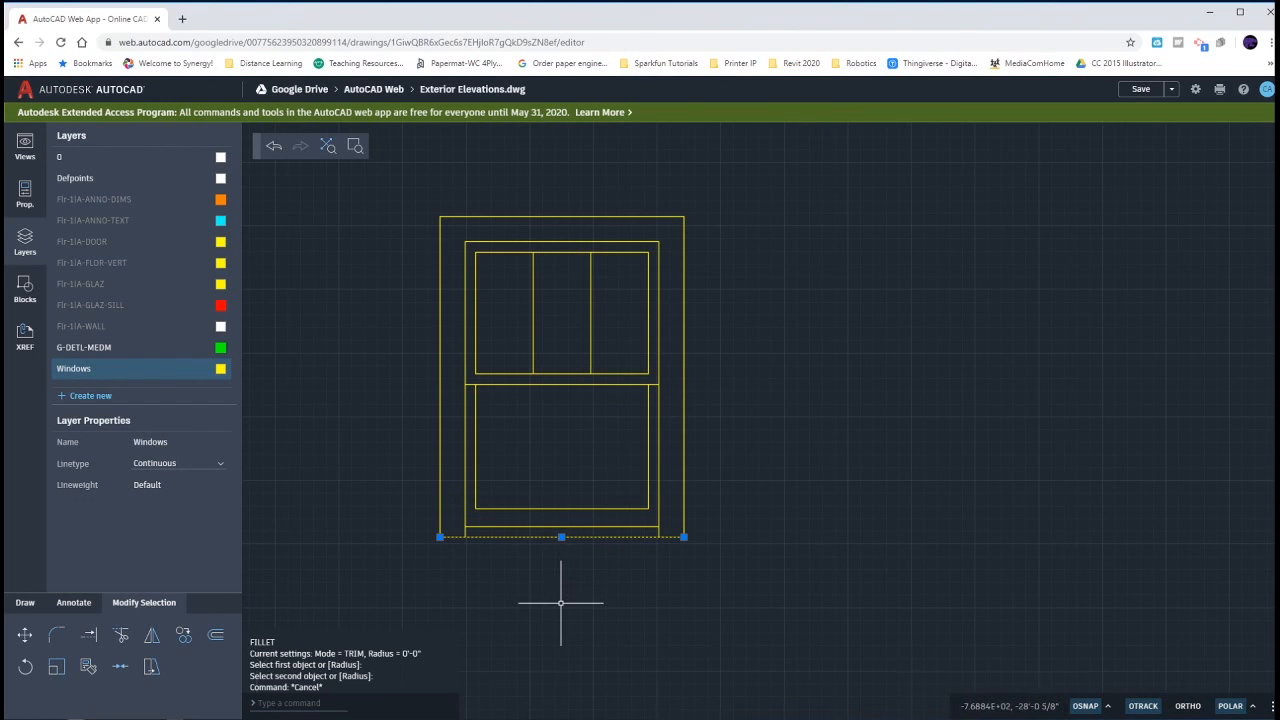
key(Escape)
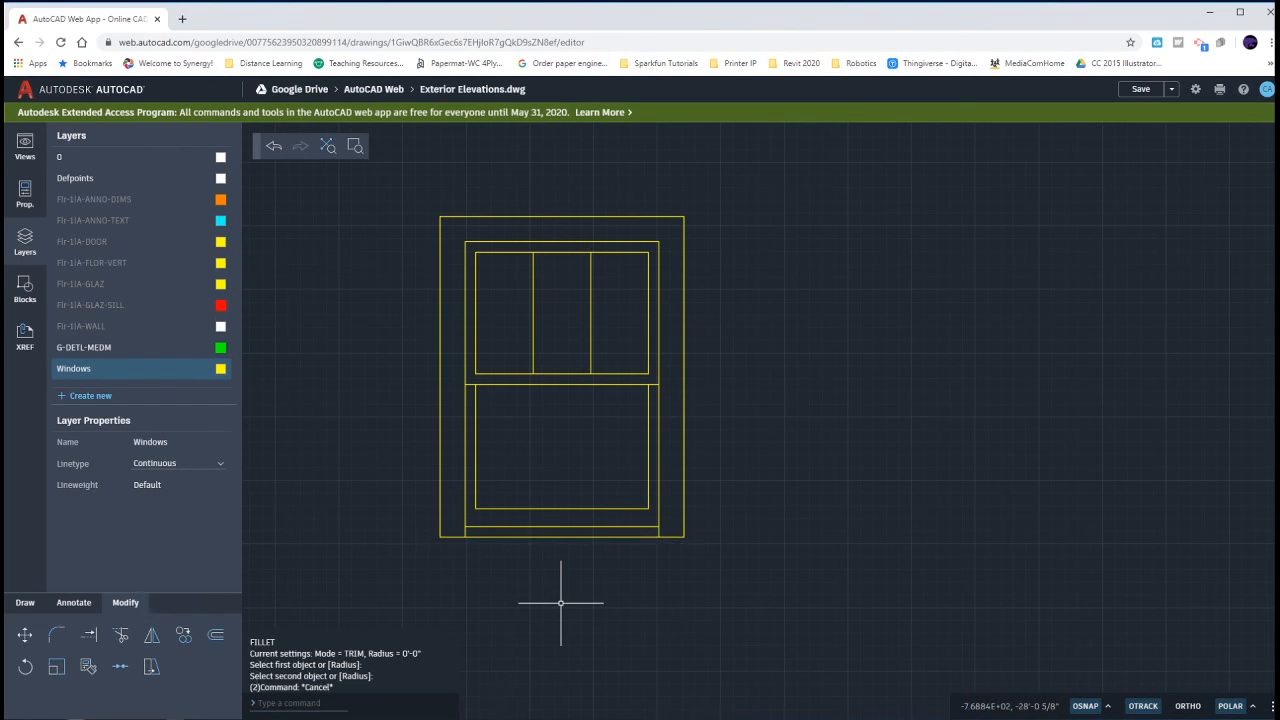
Switch to Modified Window Elevations.pdf in Adobe Acrobat and examine the Window-2 layout and dimensions in Figure 5-2.2.
click(864, 718)
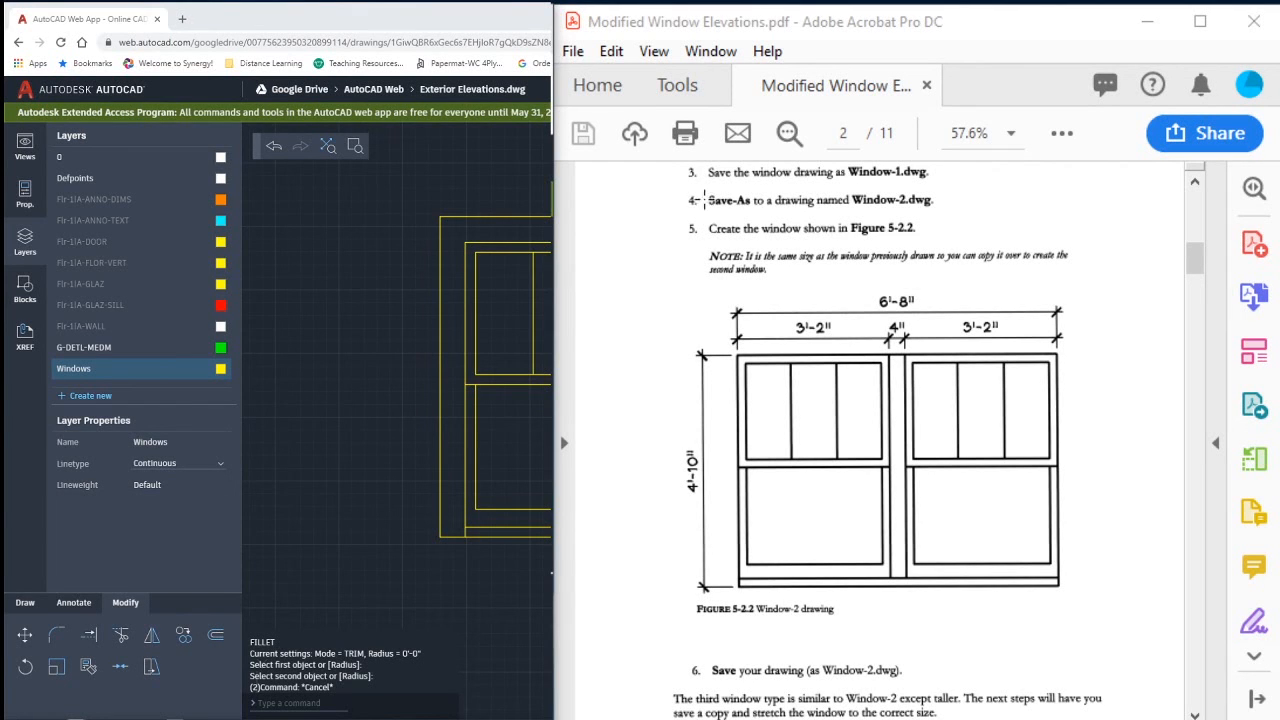
drag(679, 186, 952, 219)
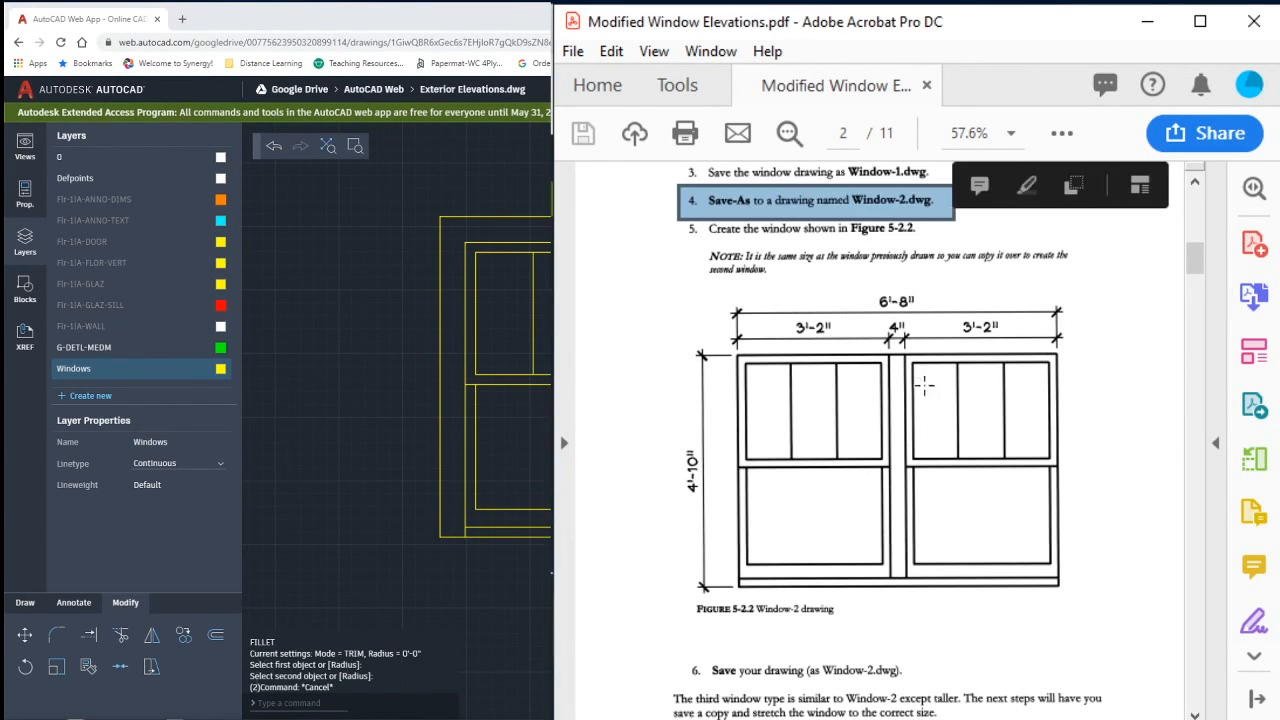
drag(734, 342, 891, 592)
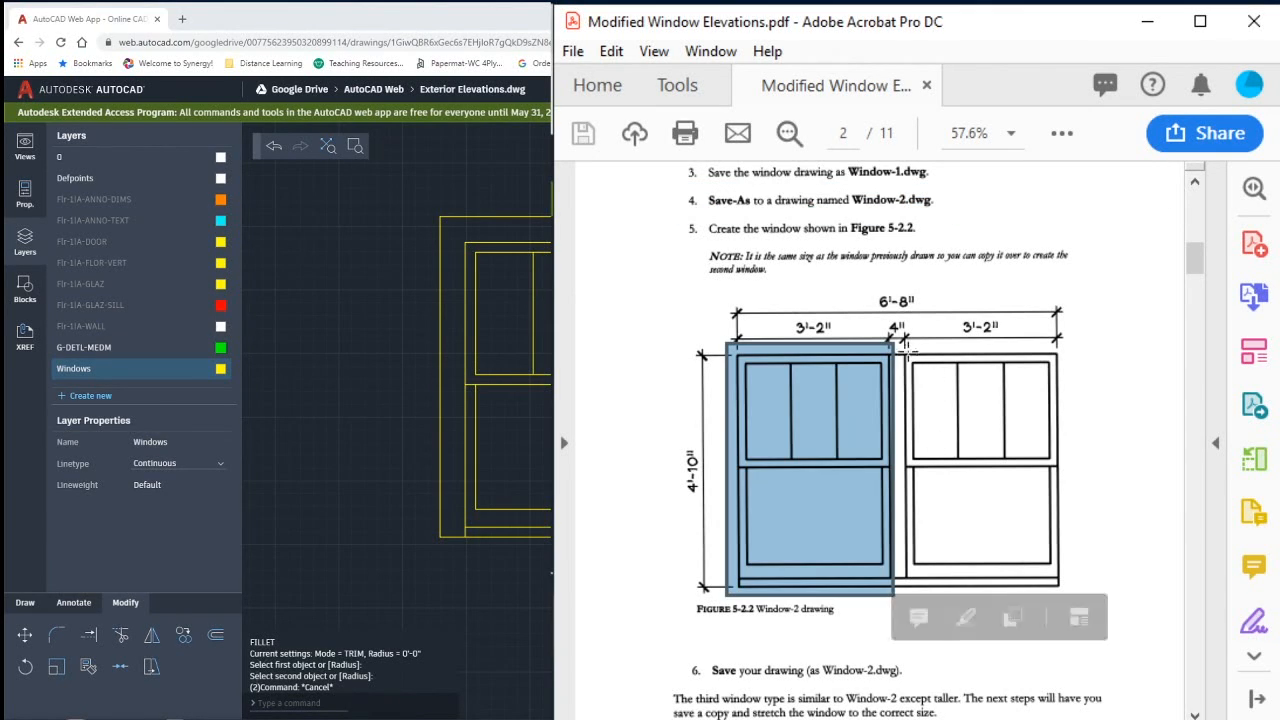
drag(903, 345, 1068, 600)
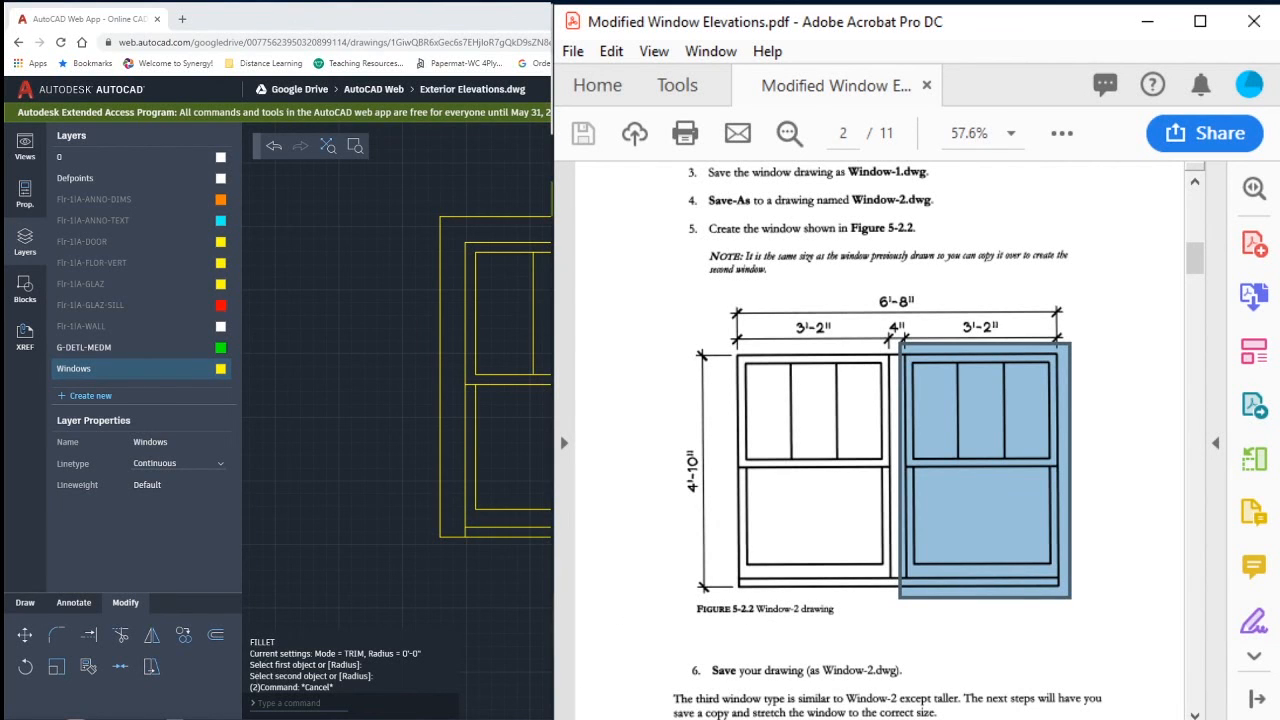
click(900, 718)
In the AutoCAD drawing, copy the complete window with its trim straight down to a spot below the original.
scroll(748, 443, down, 2)
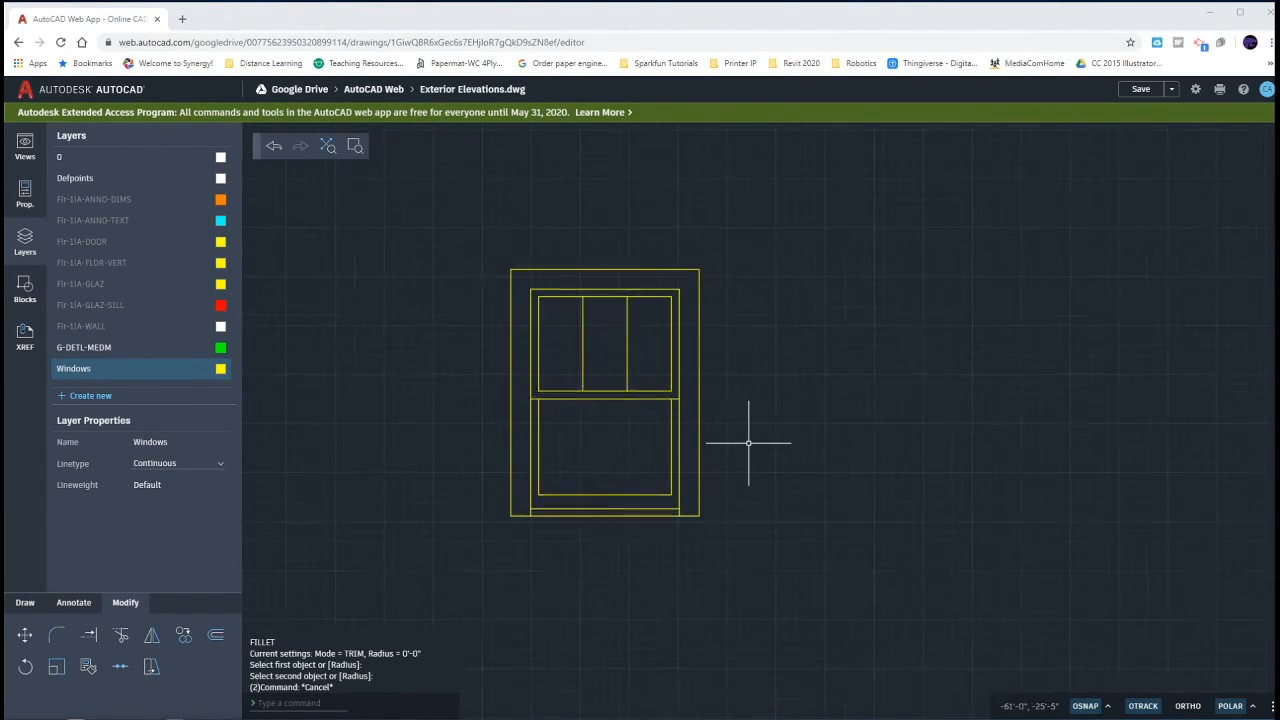
scroll(748, 443, down, 1)
click(514, 277)
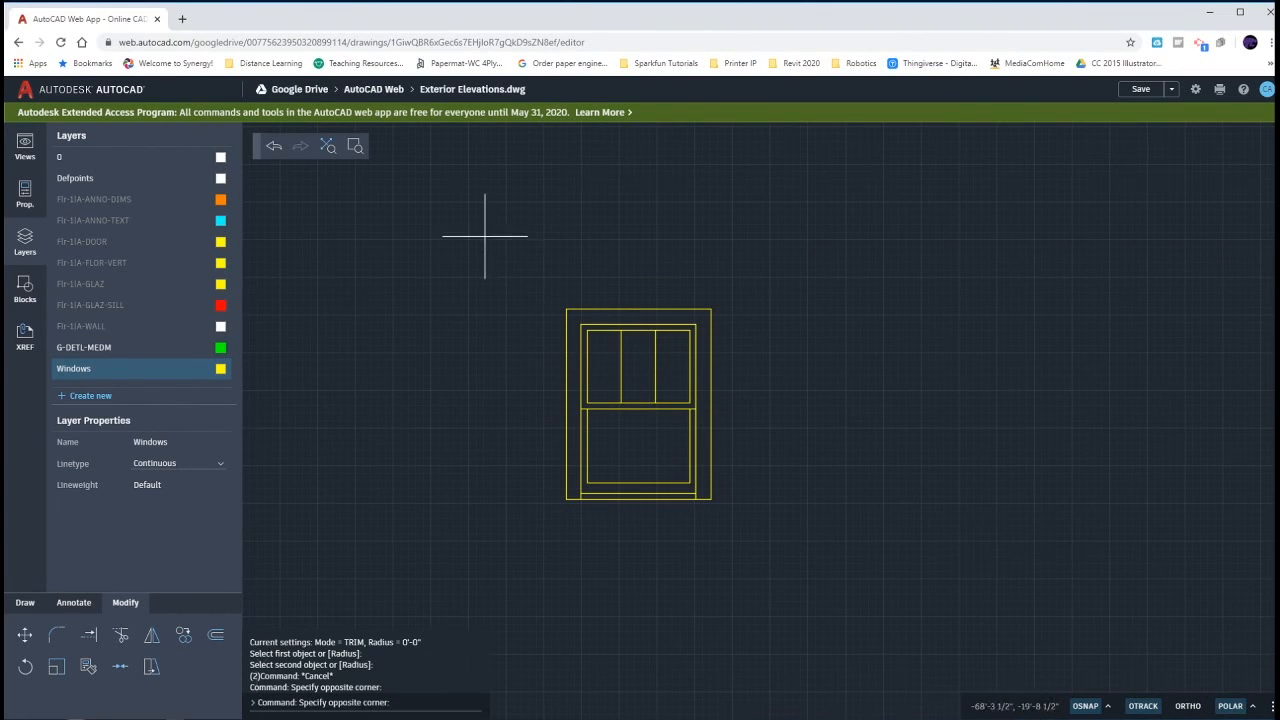
click(814, 591)
scroll(877, 480, down, 3)
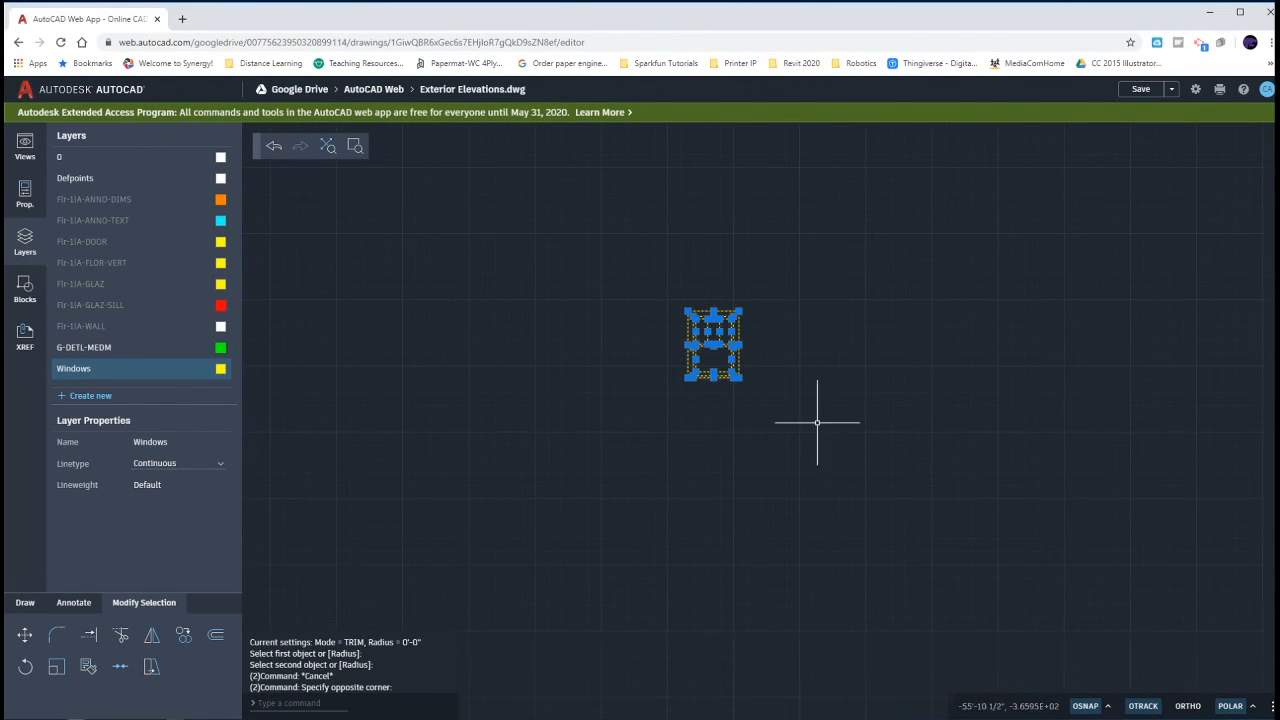
text(co)
key(Return)
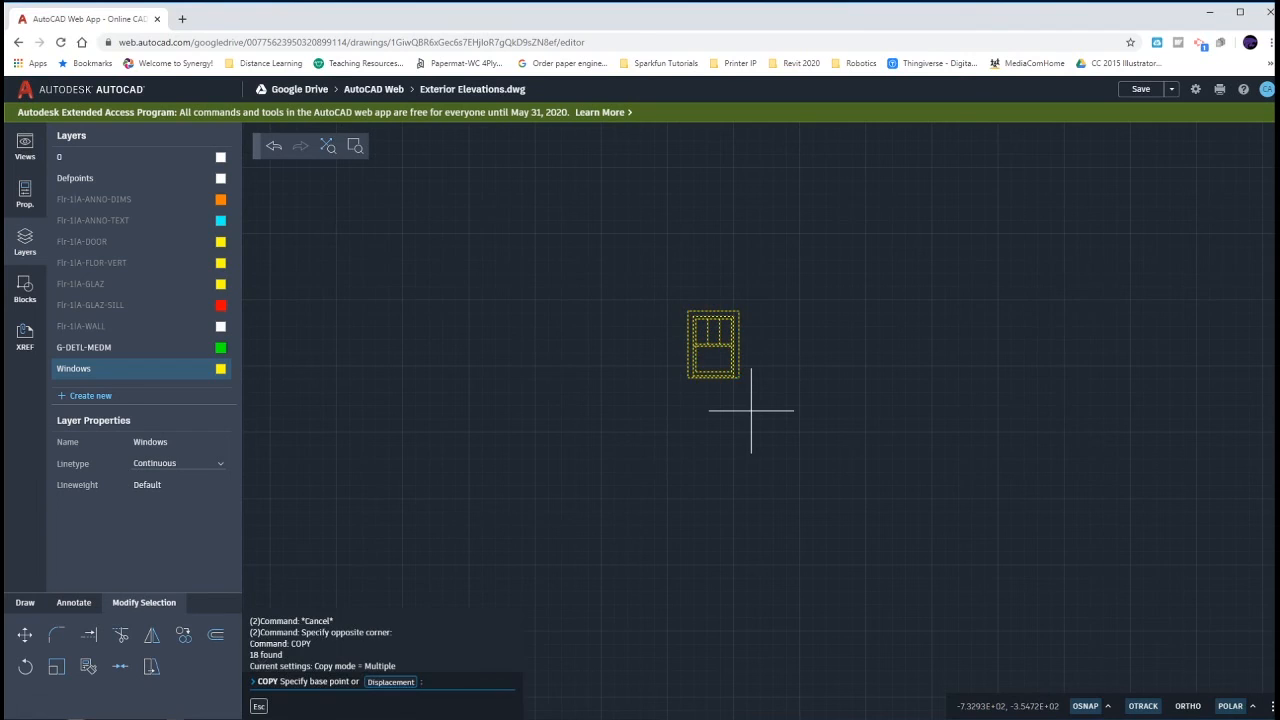
click(817, 302)
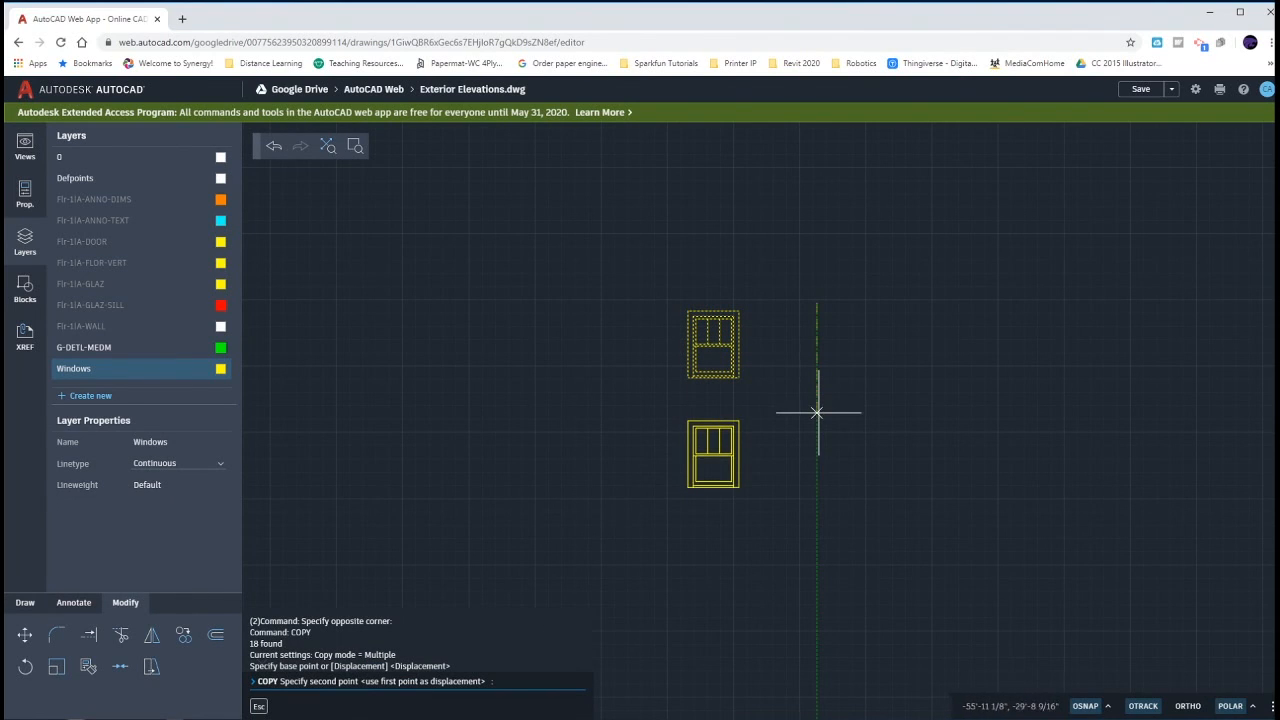
click(817, 412)
key(Escape)
key(Escape)
key(Escape)
Delete the right, top and left outer trim lines of the copied window.
scroll(750, 510, up, 5)
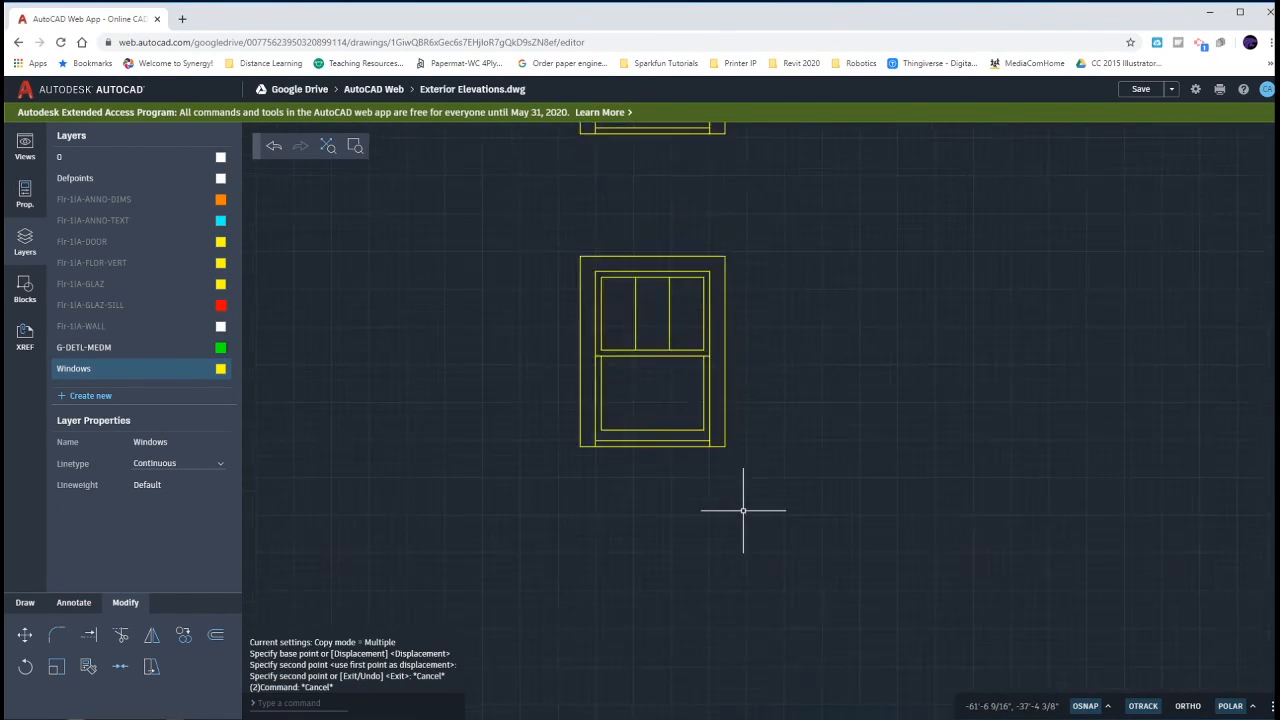
click(724, 382)
click(714, 366)
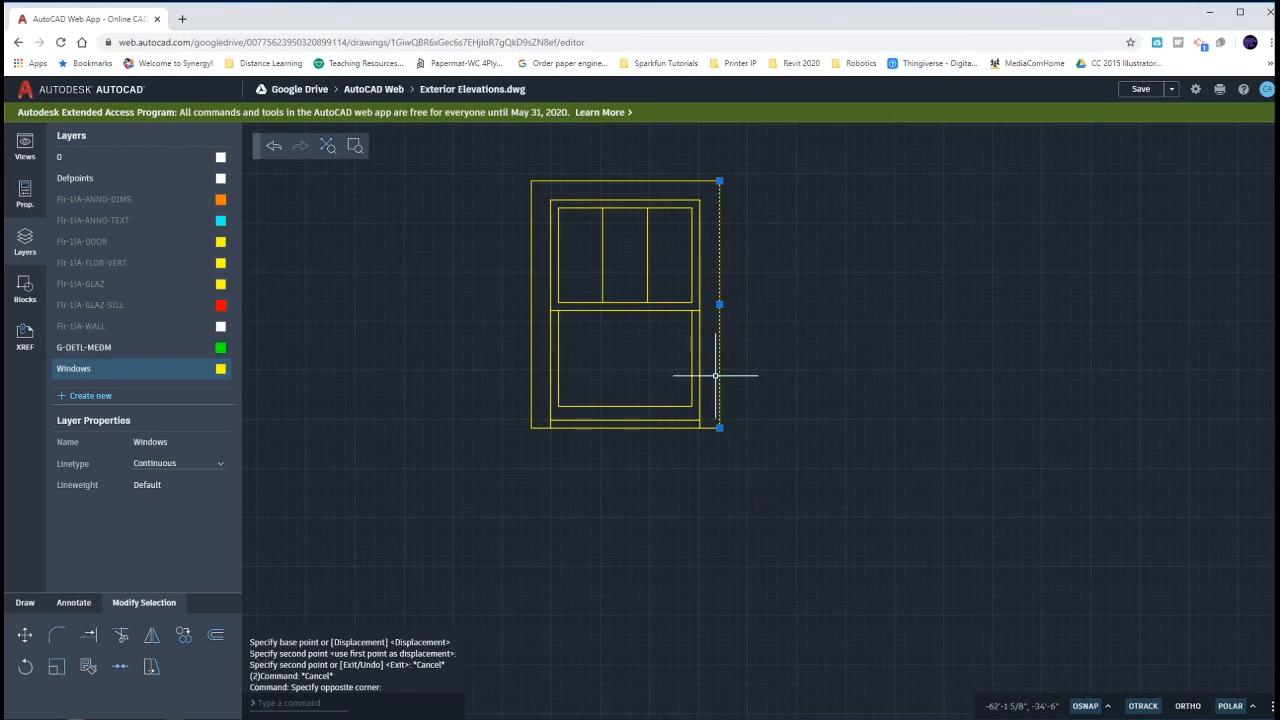
click(683, 181)
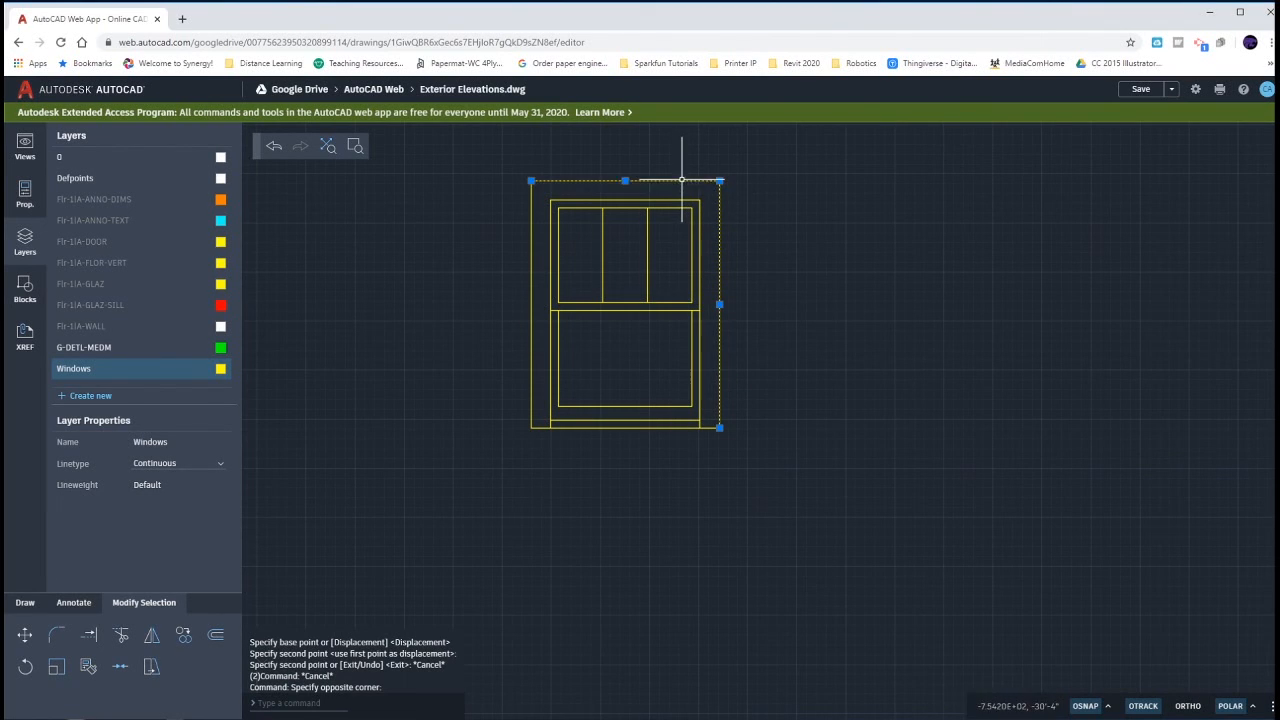
click(531, 213)
key(Delete)
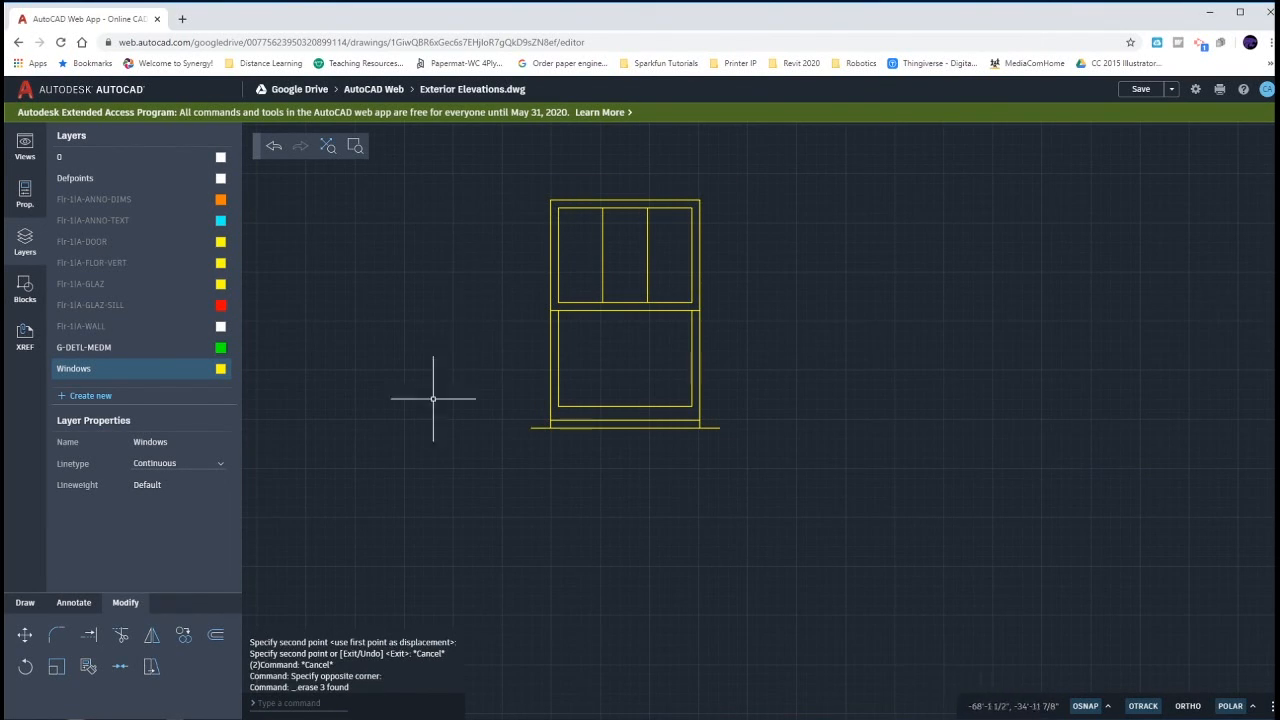
Trim both ends of the copied window's bottom line that overhang the window frame.
text(tr)
key(Return)
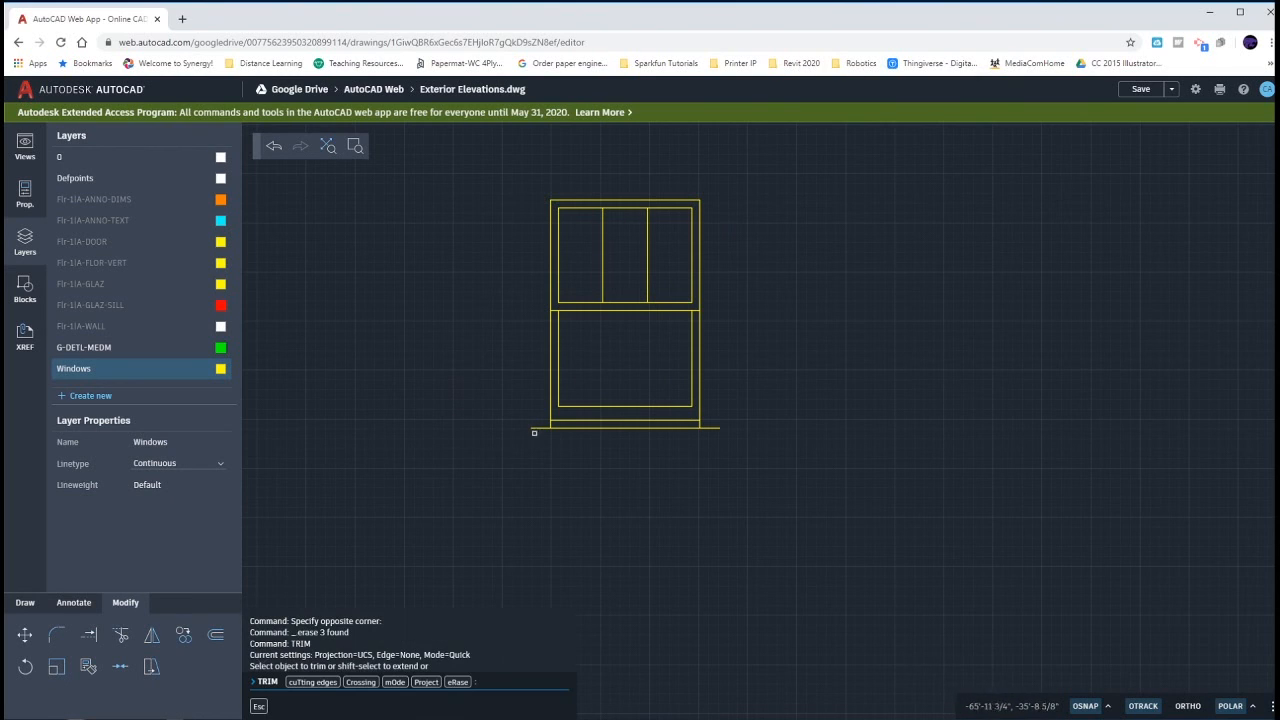
key(Escape)
key(Escape)
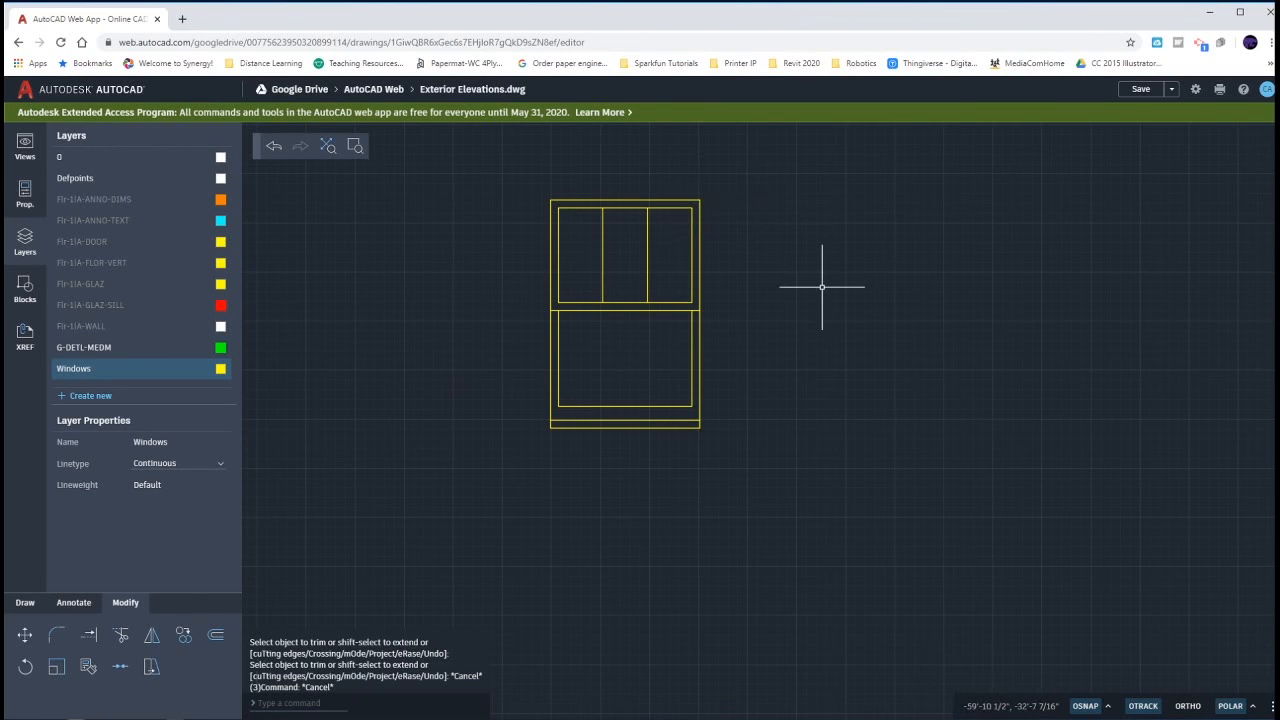
Draw a 4" horizontal line to the right from the copied window's upper right corner as a spacer.
text(l)
key(Return)
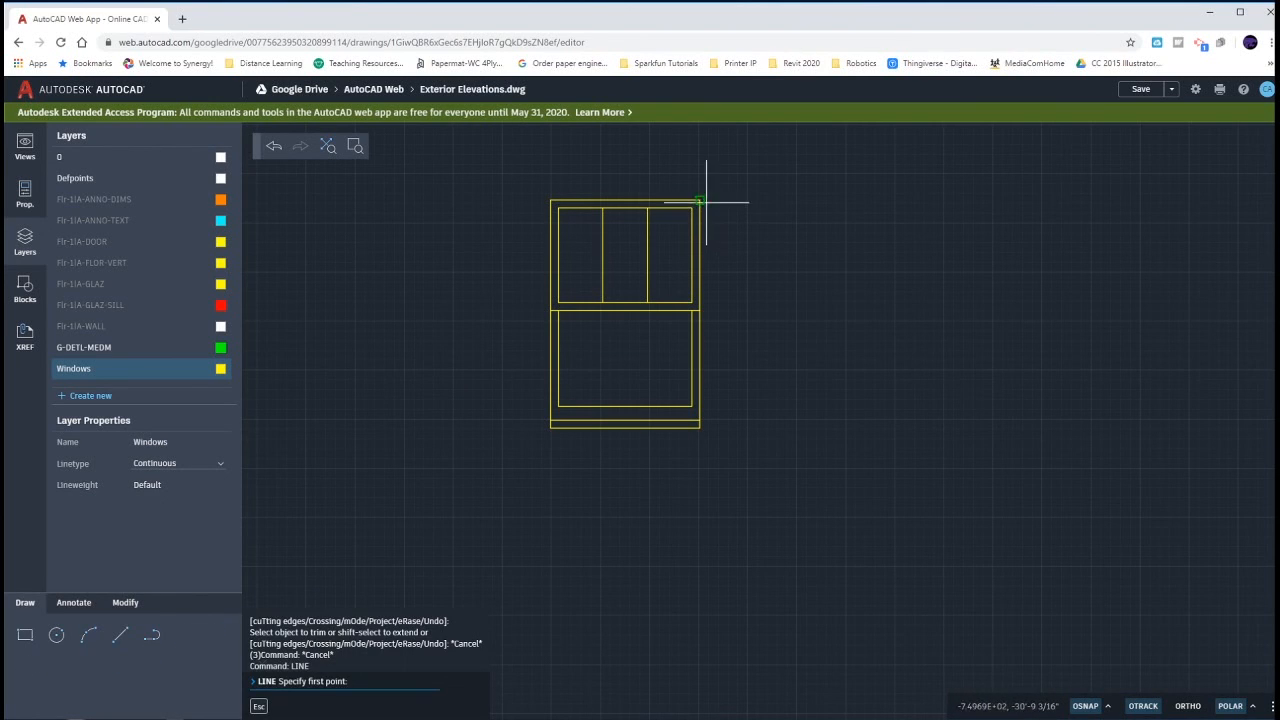
click(700, 200)
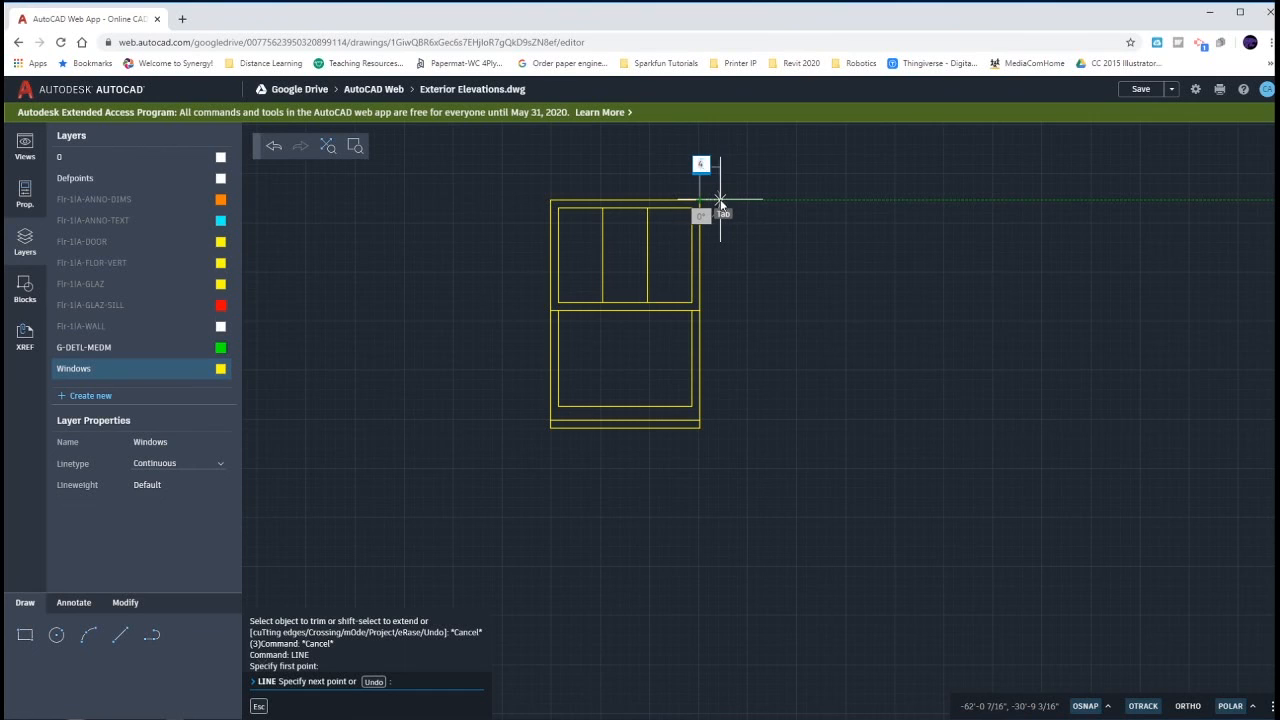
key(Return)
key(Escape)
key(Escape)
key(Escape)
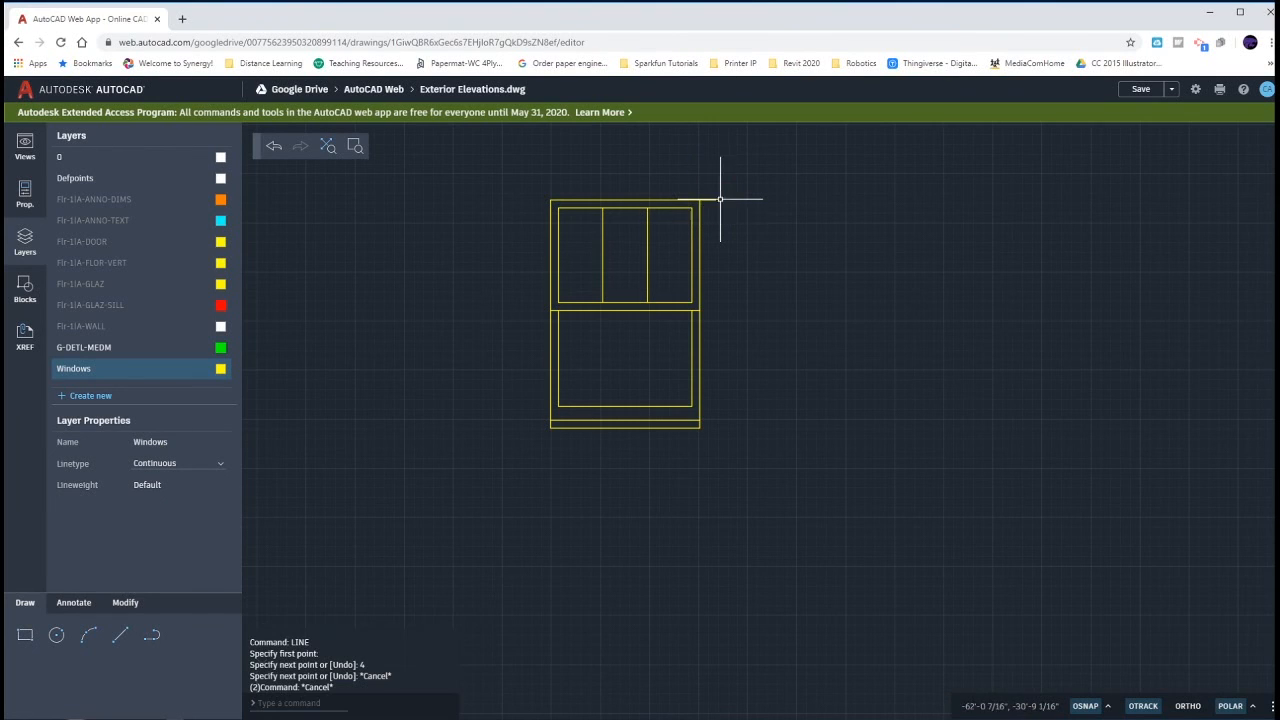
Copy the untrimmed lower window from its upper left corner to the free end of the 4" spacer line.
click(530, 194)
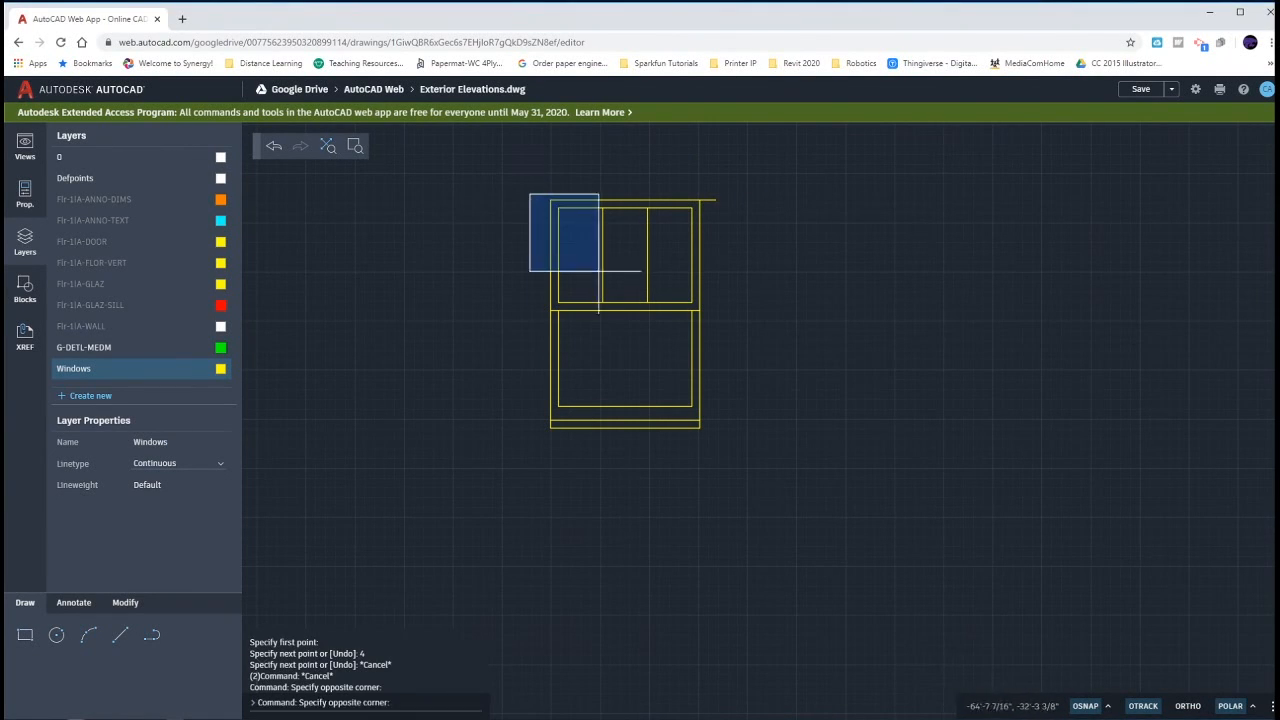
click(706, 437)
text(c)
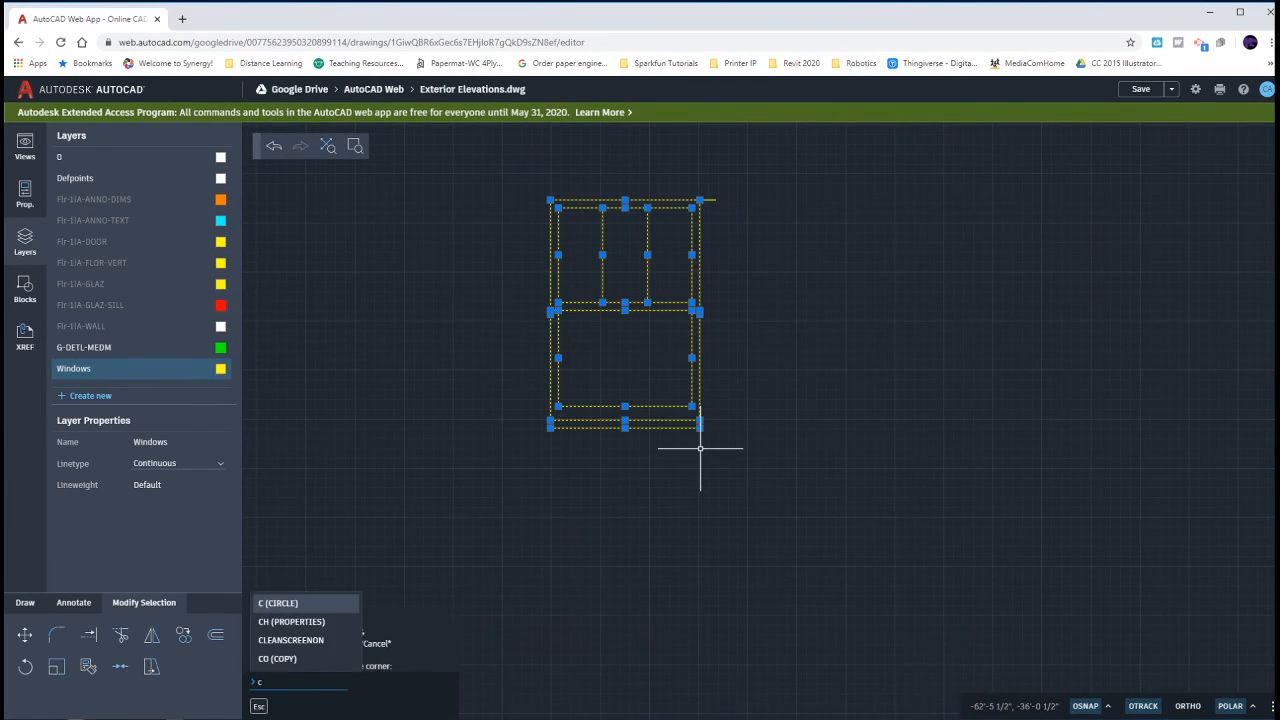
text(o)
key(Return)
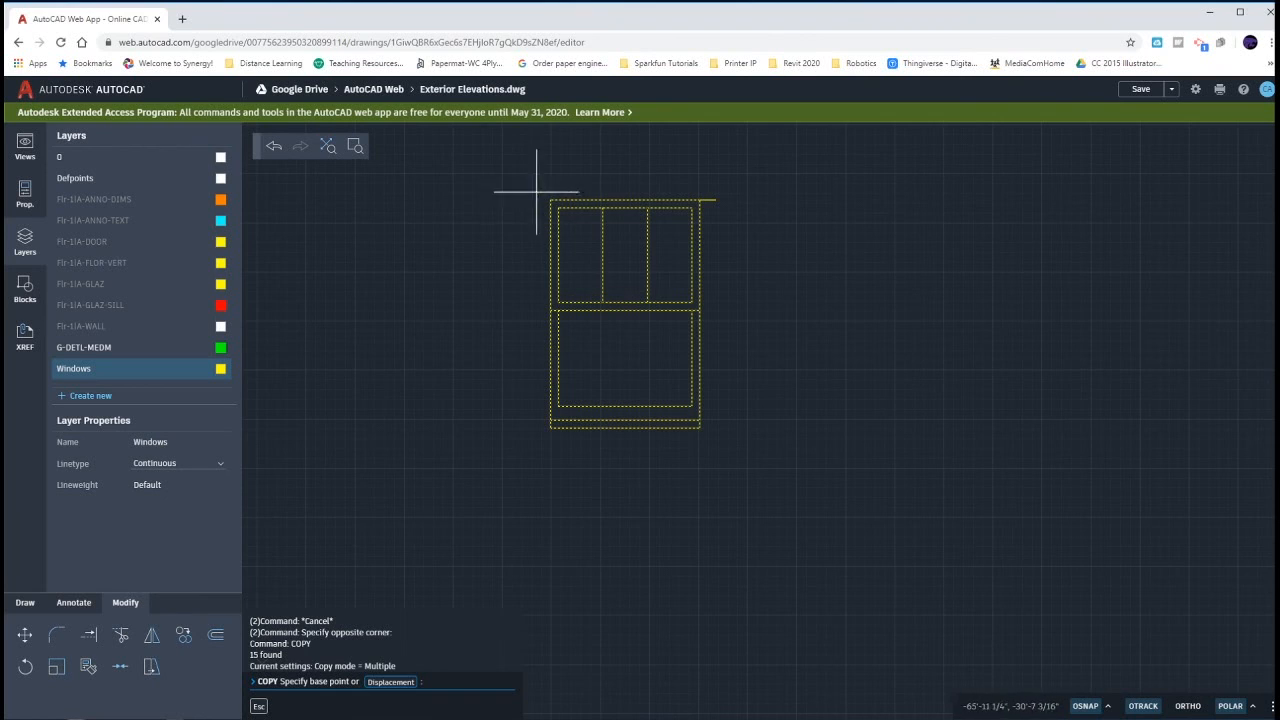
click(550, 199)
click(715, 199)
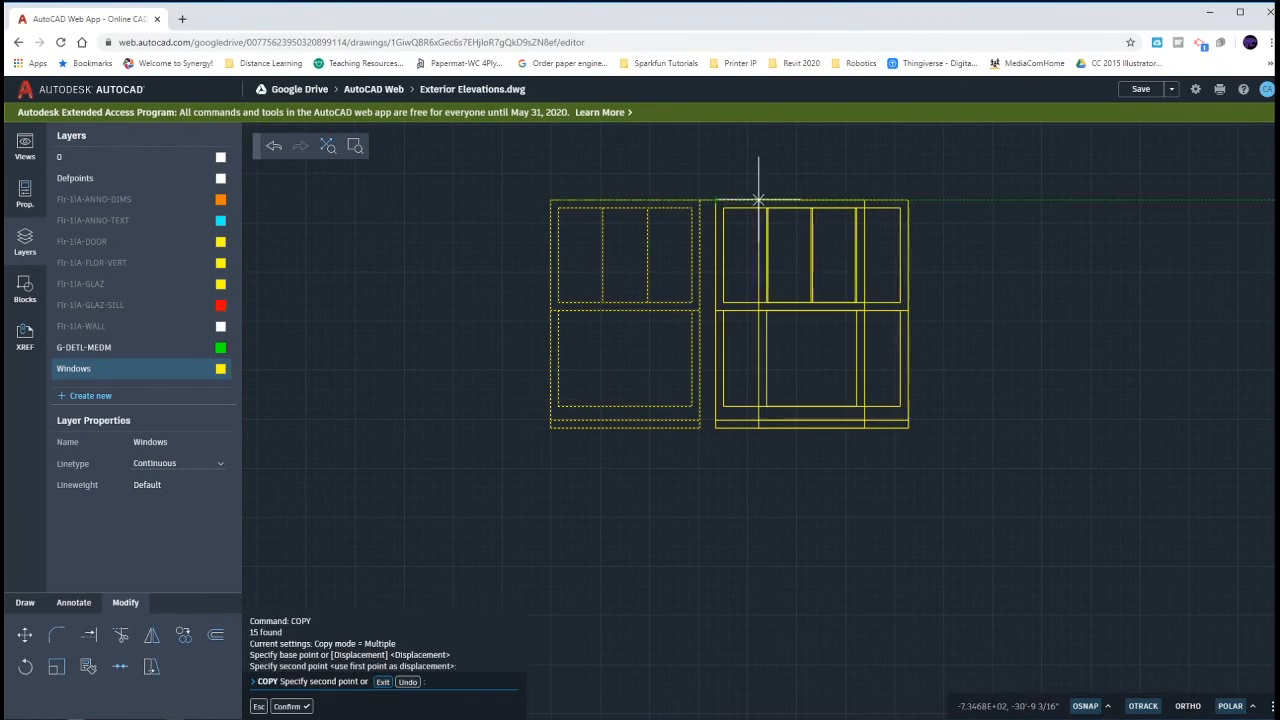
key(Escape)
key(Escape)
key(Escape)
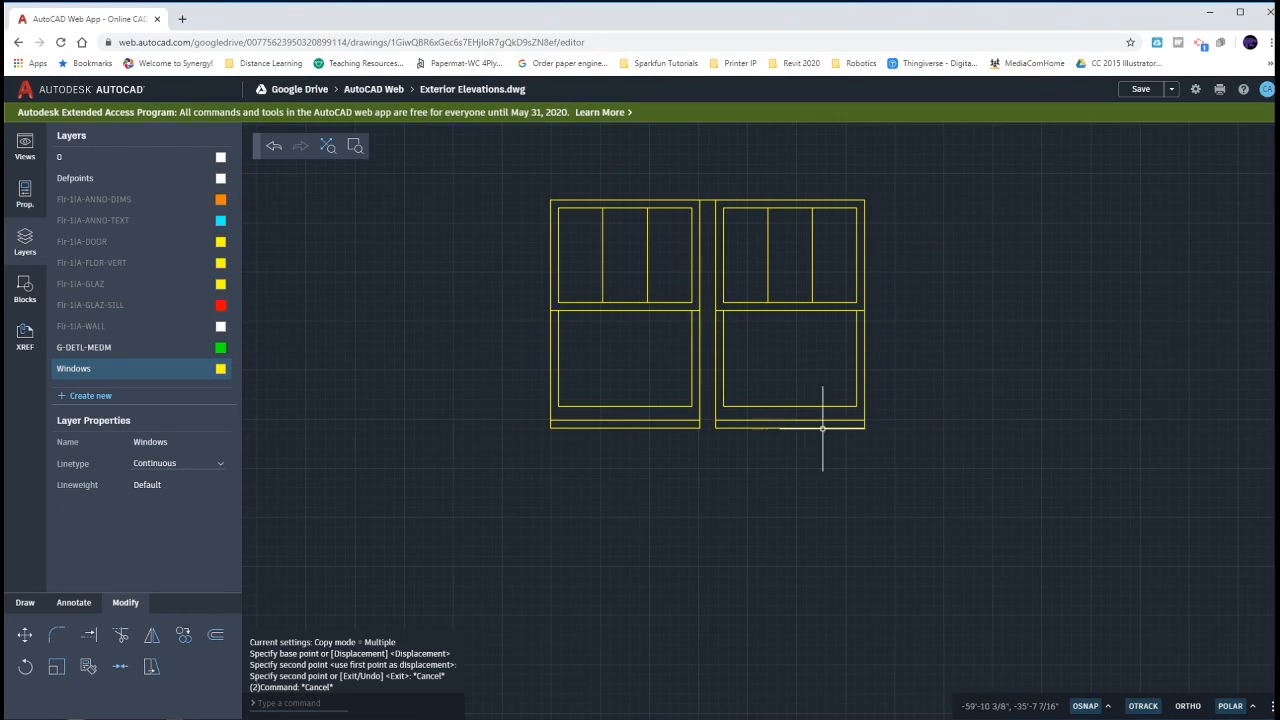
Delete the left window's bottom line, the 4" spacer line and the right window's top line.
click(645, 430)
click(640, 432)
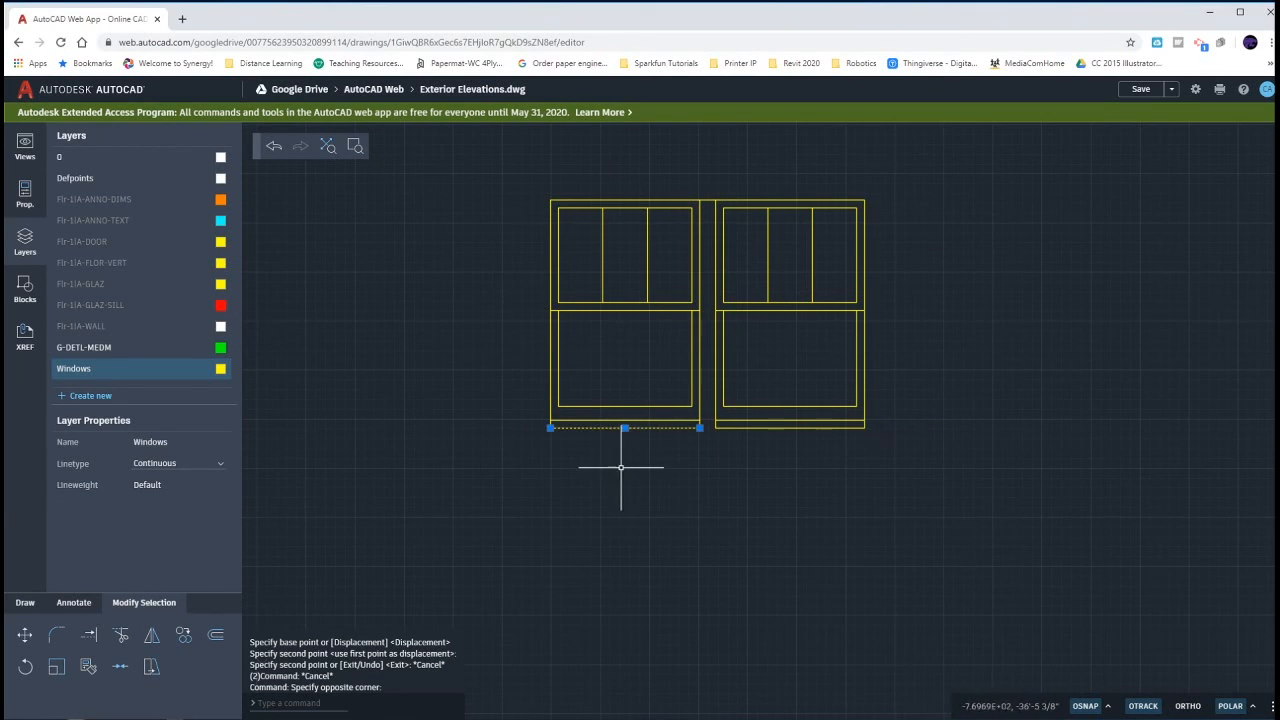
key(Delete)
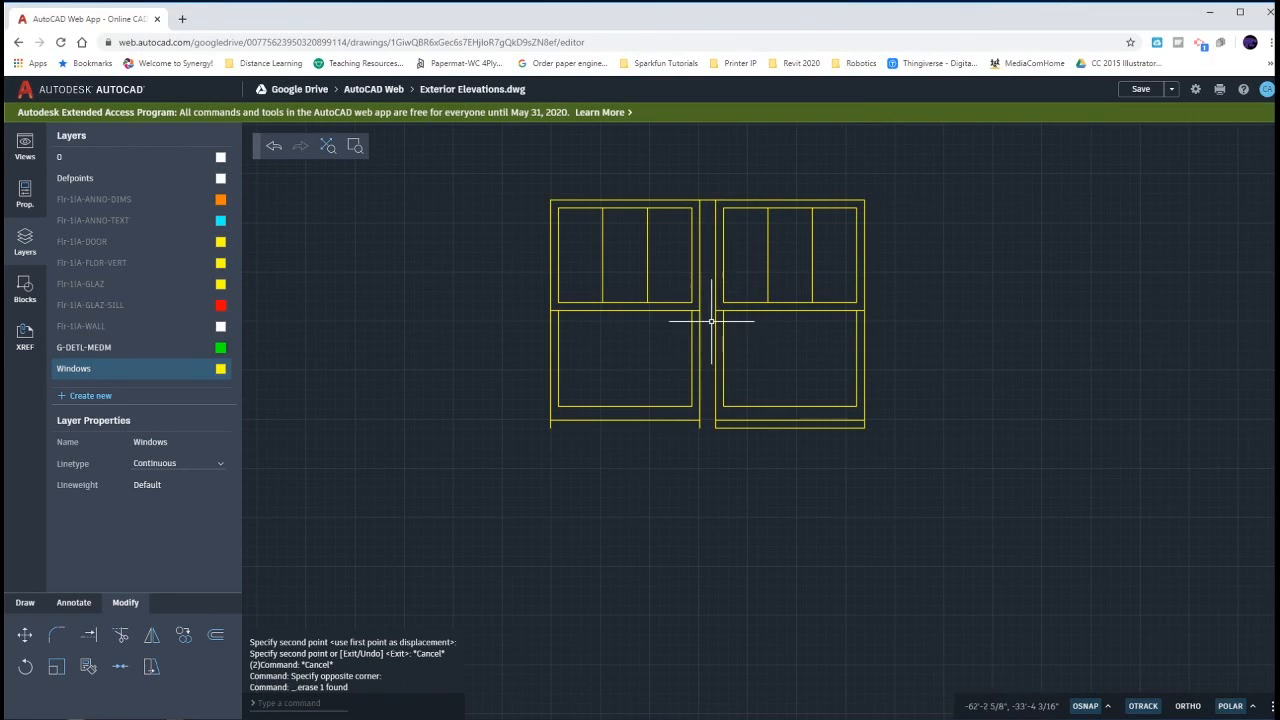
click(708, 200)
key(Delete)
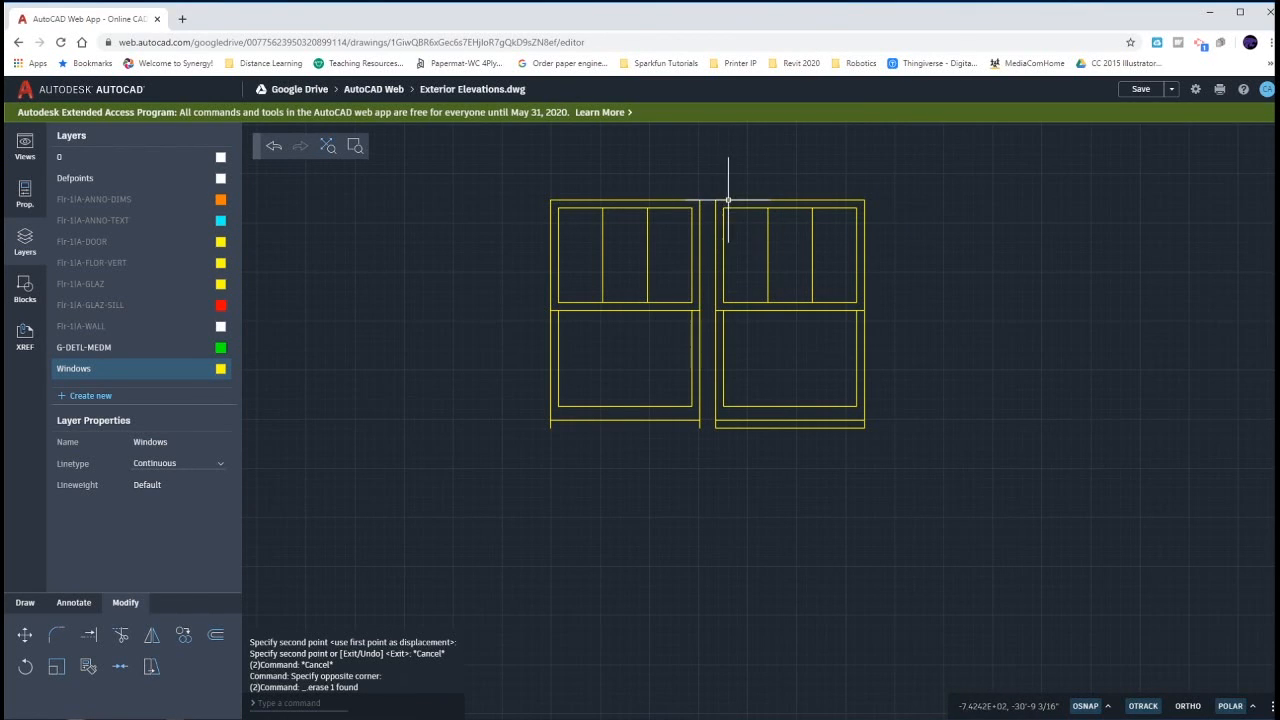
click(729, 199)
key(Delete)
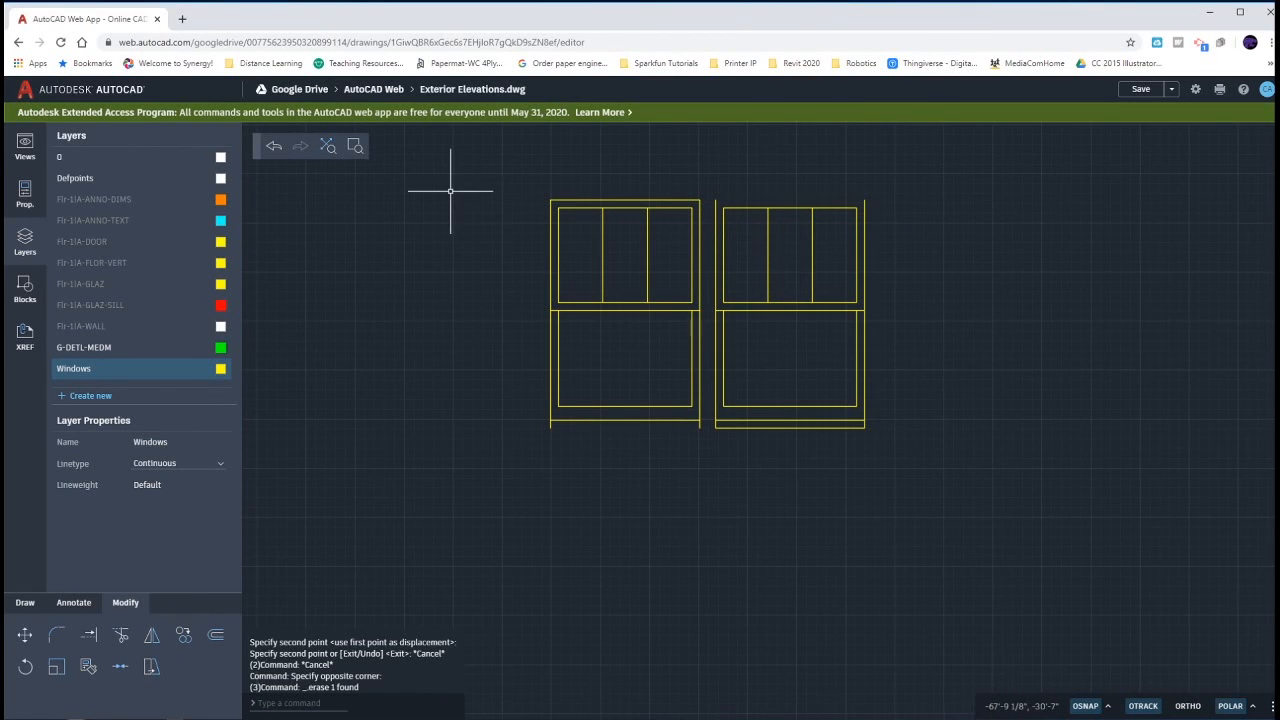
Fillet the left window's top line with the right window's outer side line at zero radius so it spans both windows.
text(f)
key(Return)
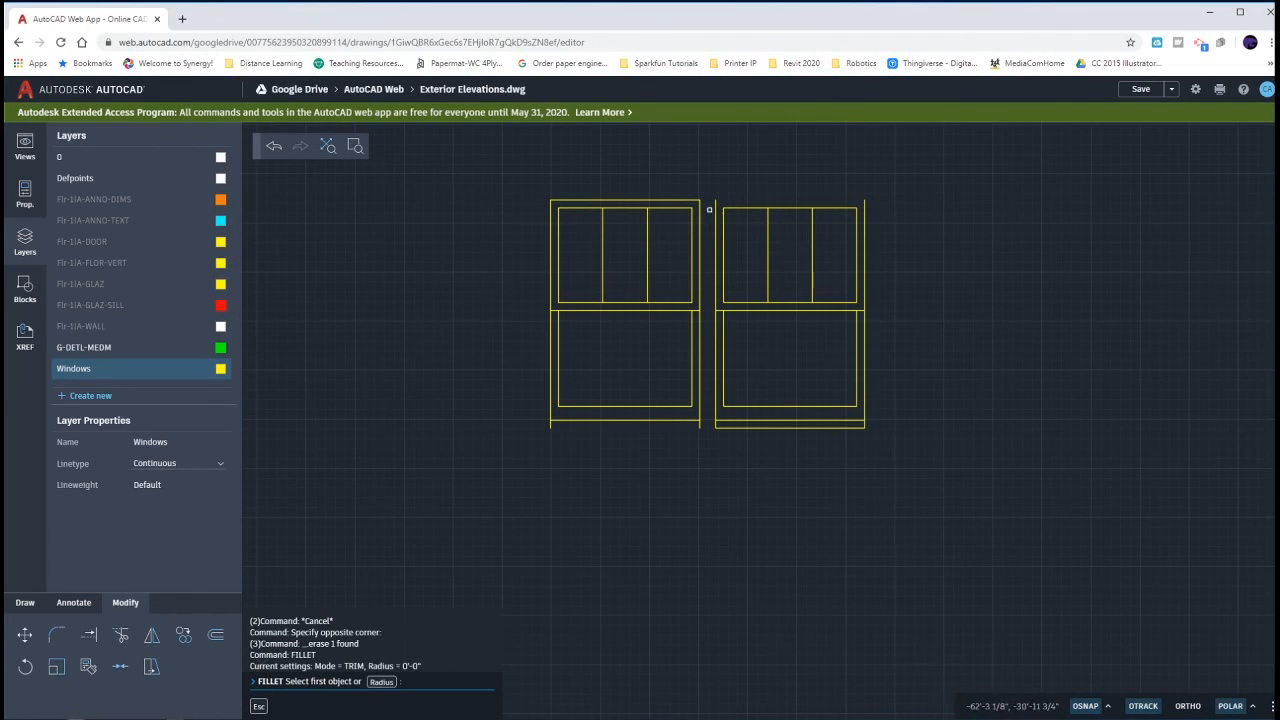
click(697, 201)
key(Escape)
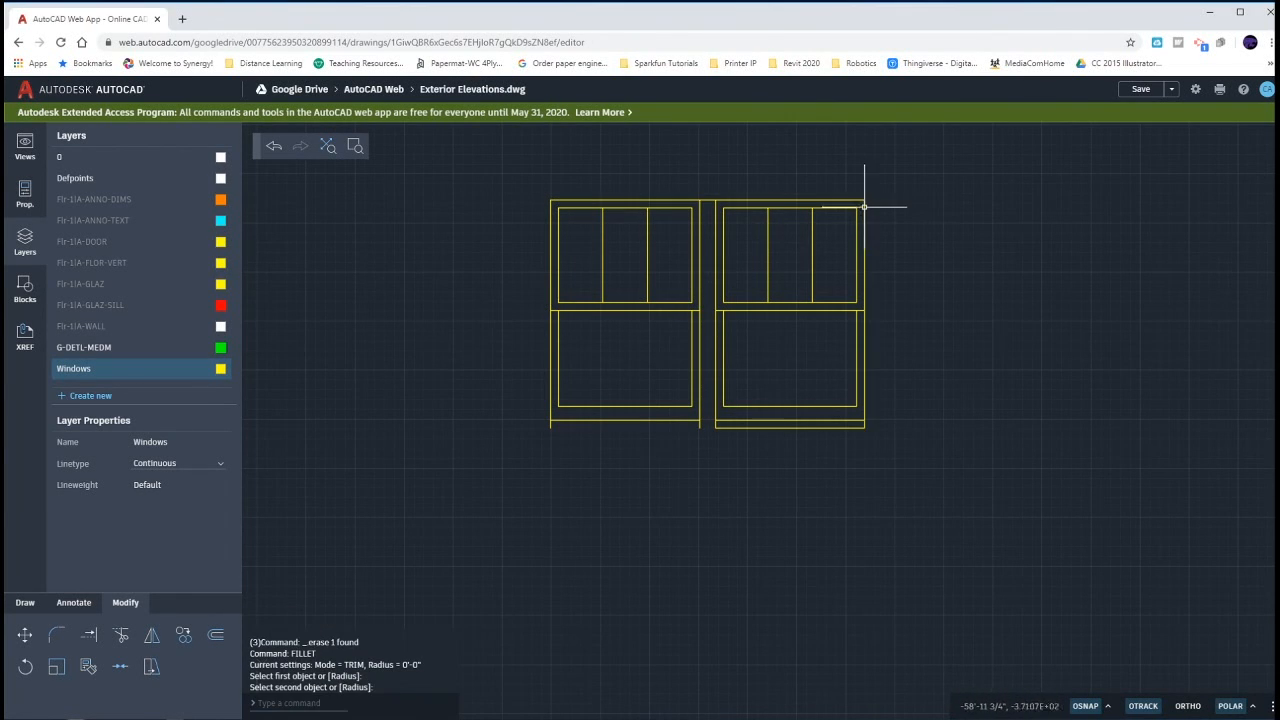
click(900, 268)
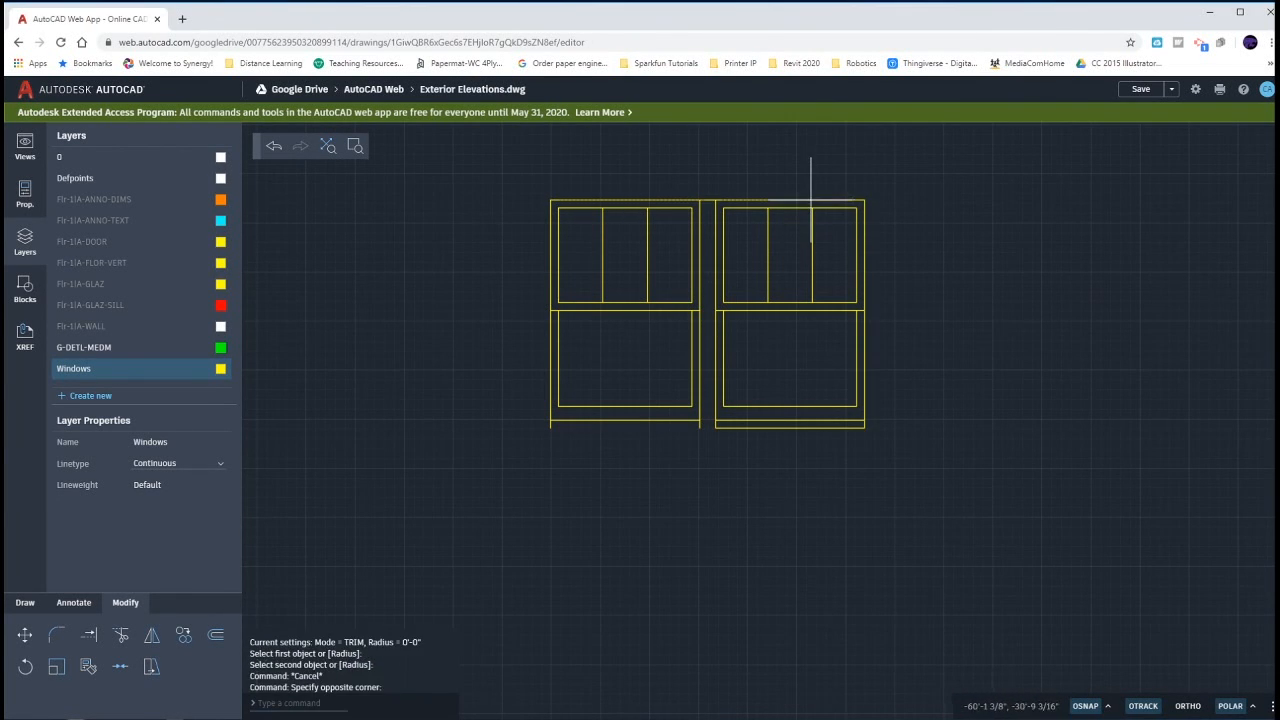
key(Escape)
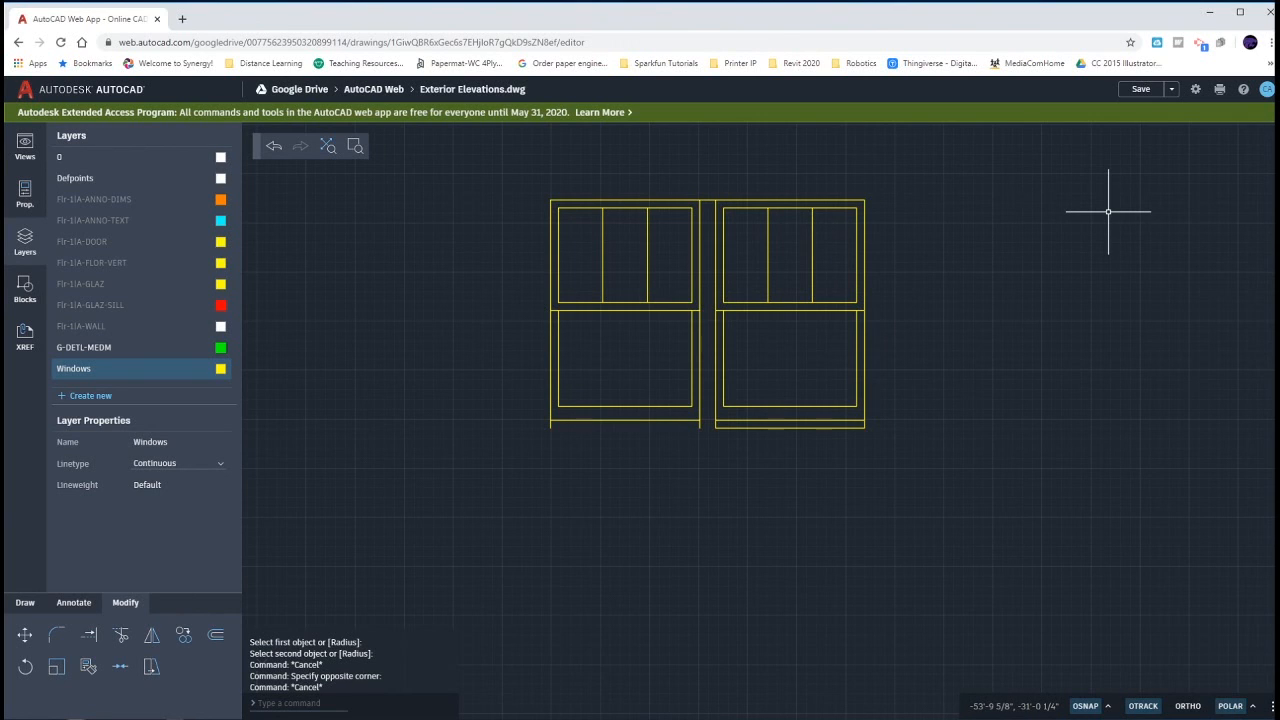
Offset the double window's right side, top and left side lines 5" outward for the surrounding trim.
text(o)
key(Return)
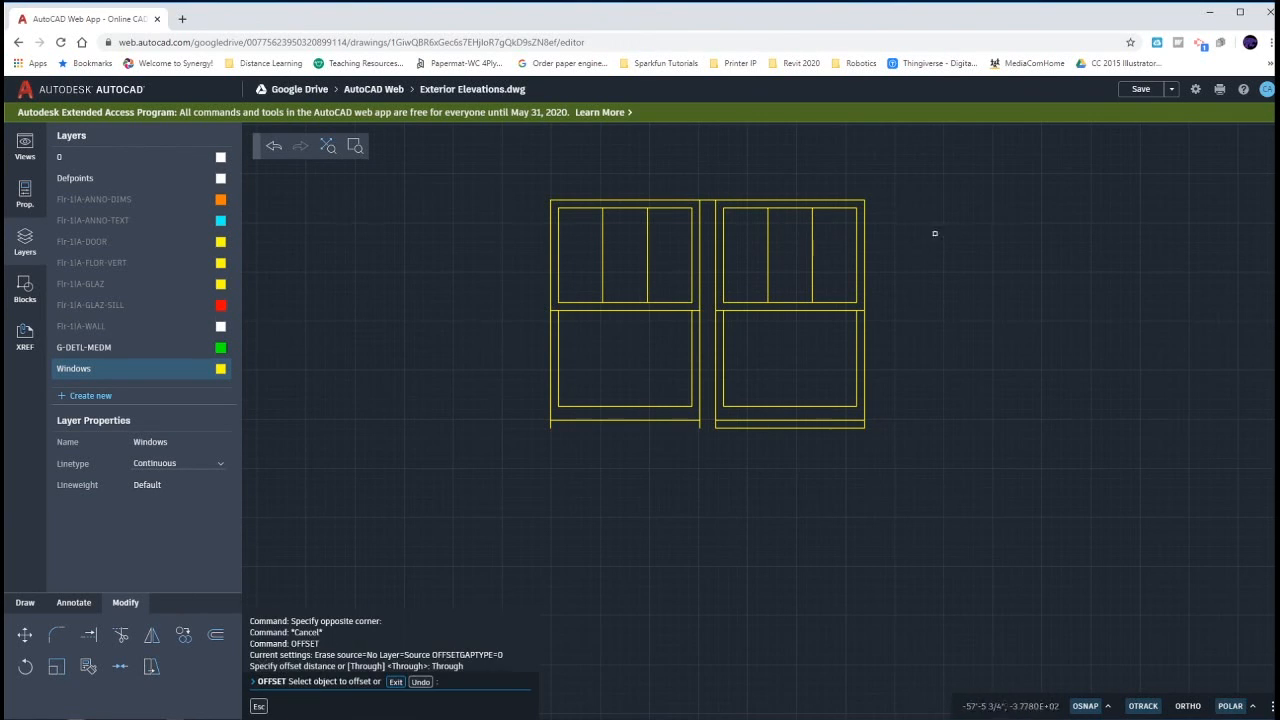
click(865, 251)
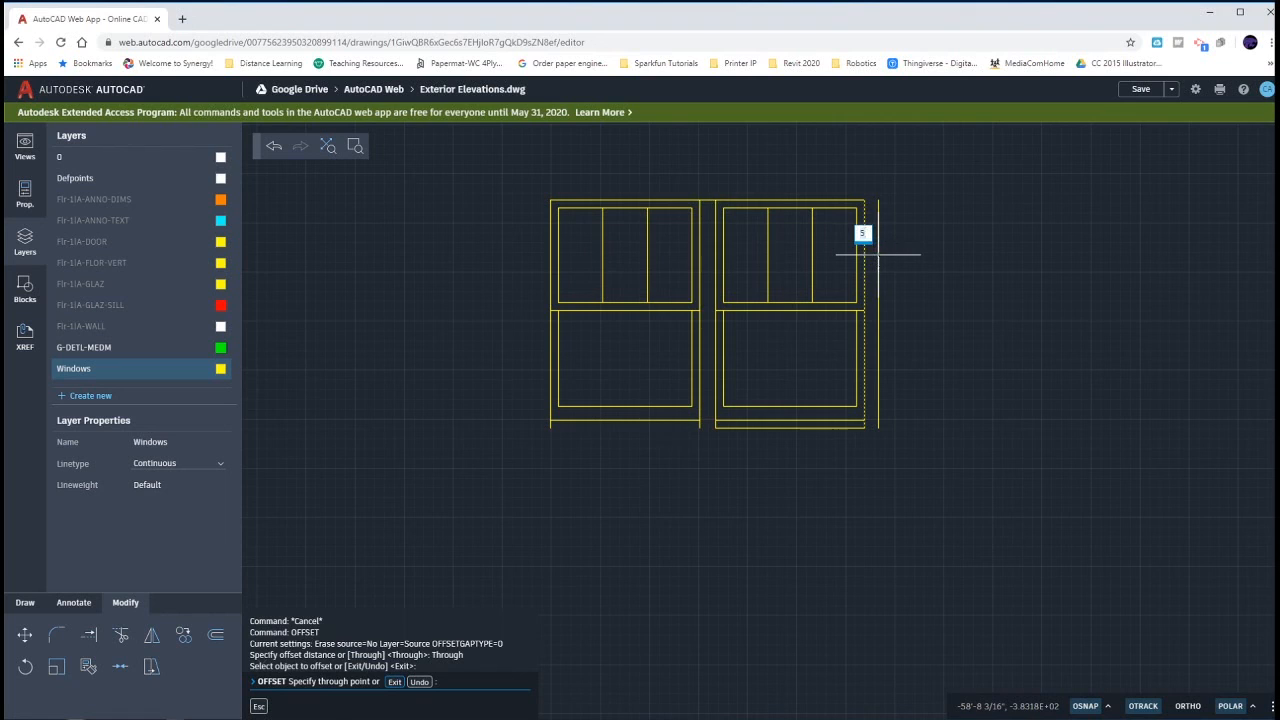
text(5)
key(Return)
click(846, 200)
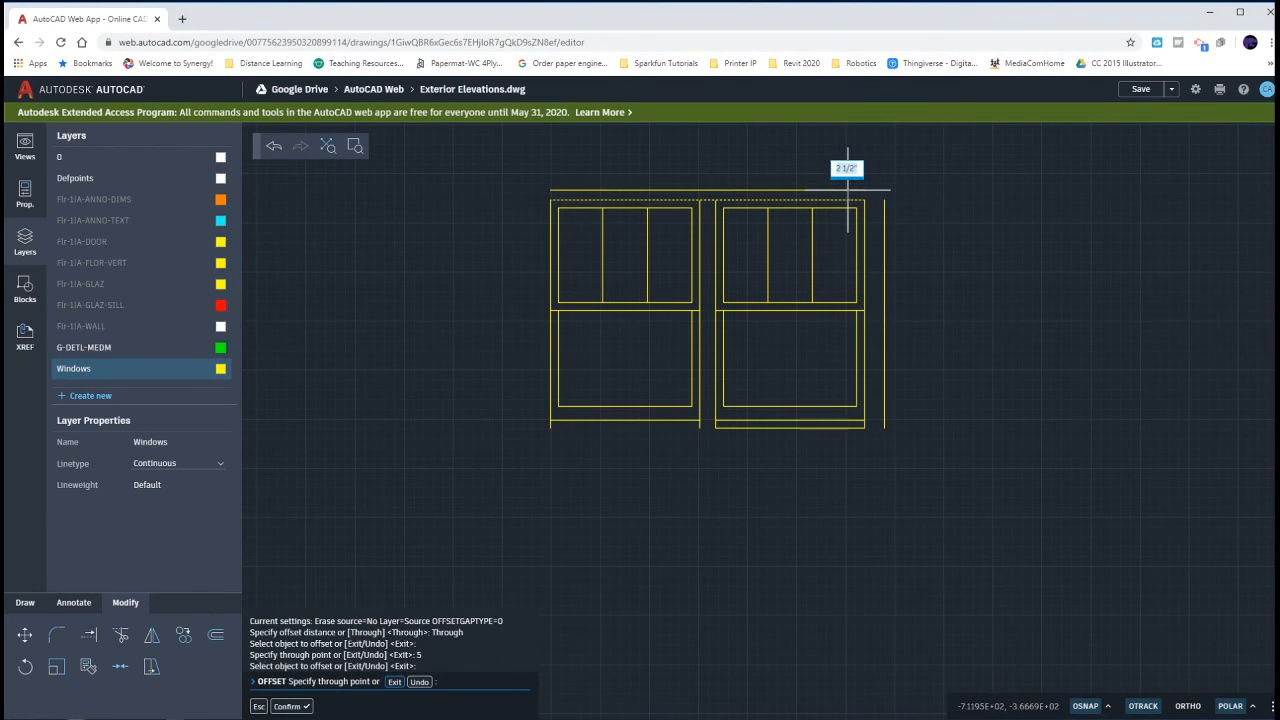
text(5)
key(Return)
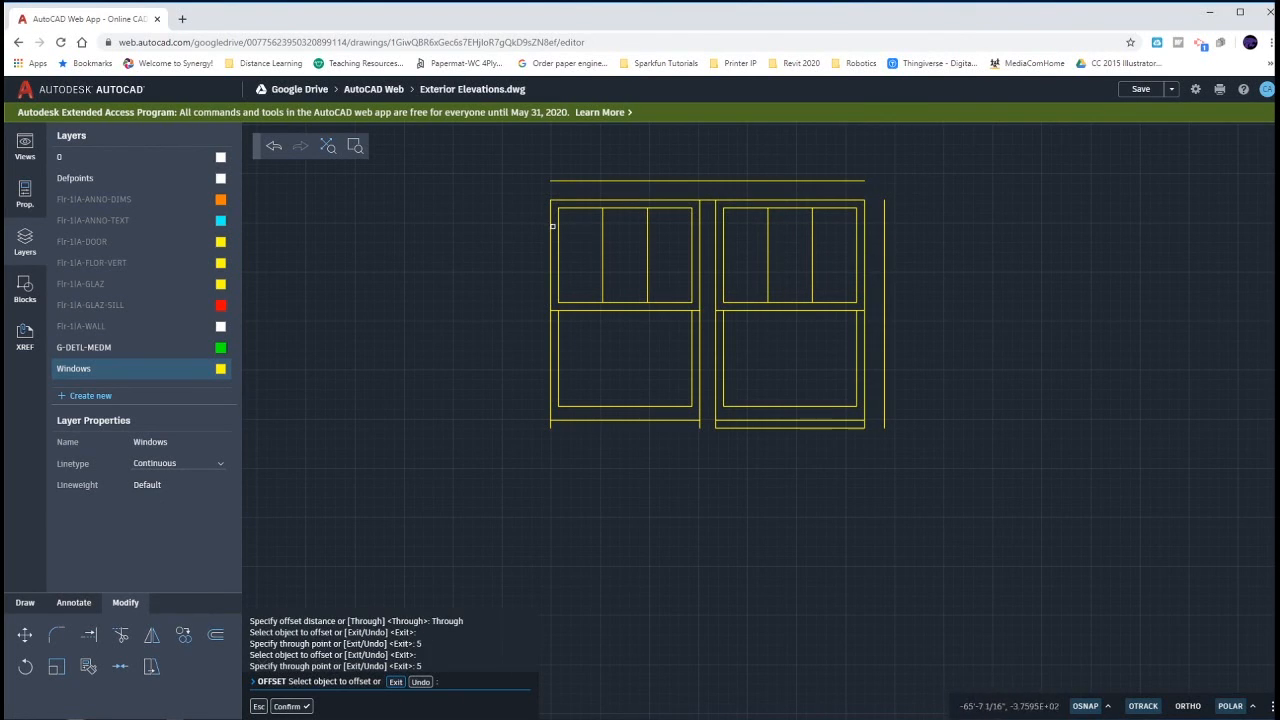
click(551, 226)
text(5)
key(Return)
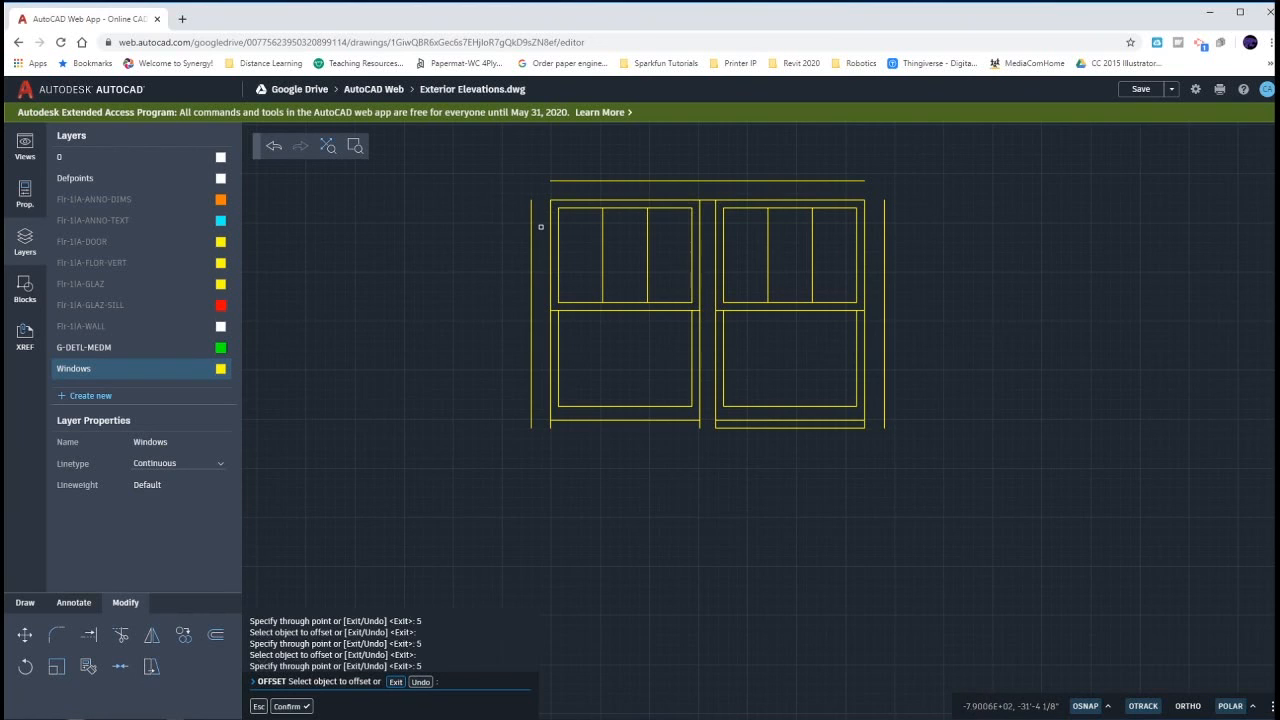
key(Escape)
key(Escape)
key(Escape)
Fillet the two upper corners of the double window's outer trim lines at zero radius.
text(f)
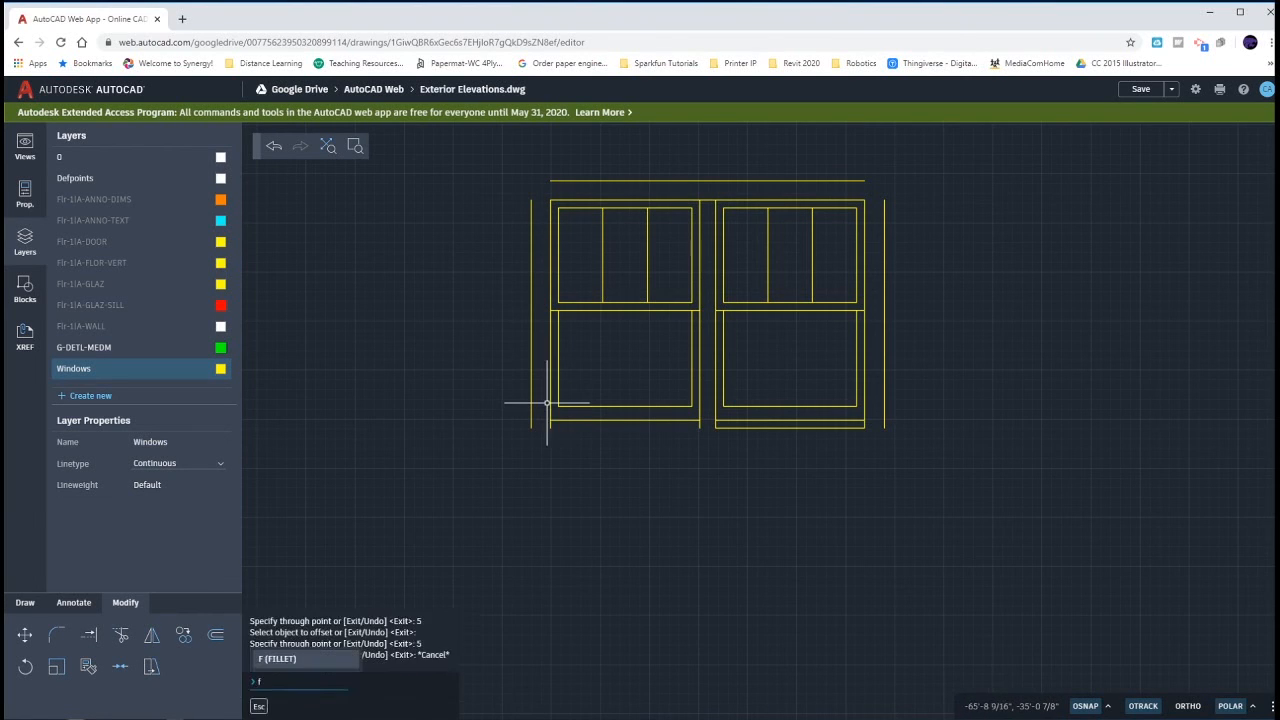
key(Return)
click(531, 231)
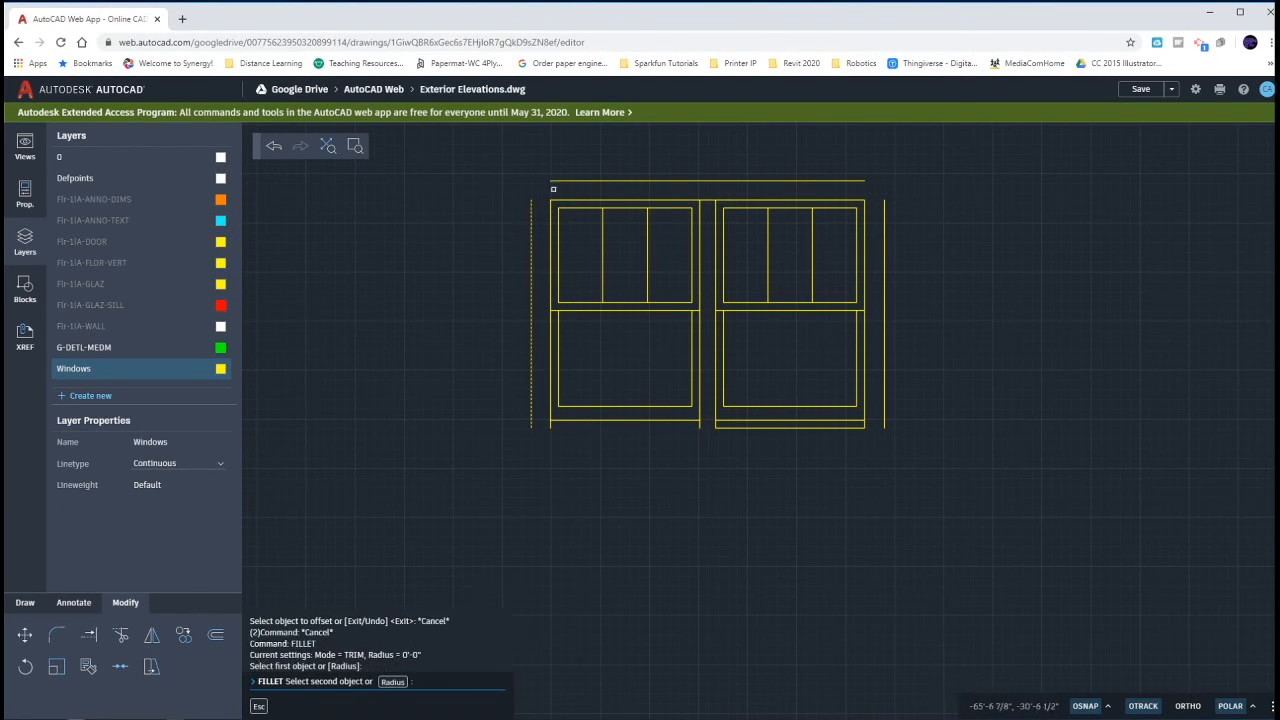
click(555, 183)
key(Return)
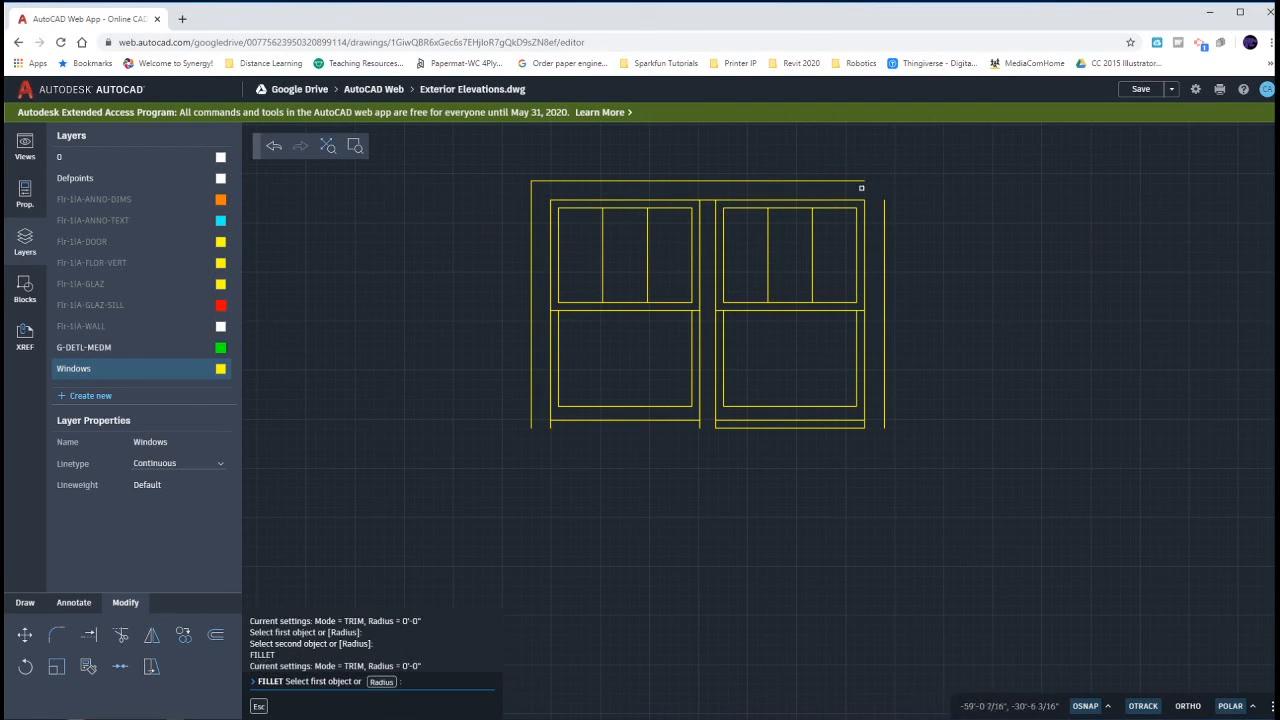
click(860, 181)
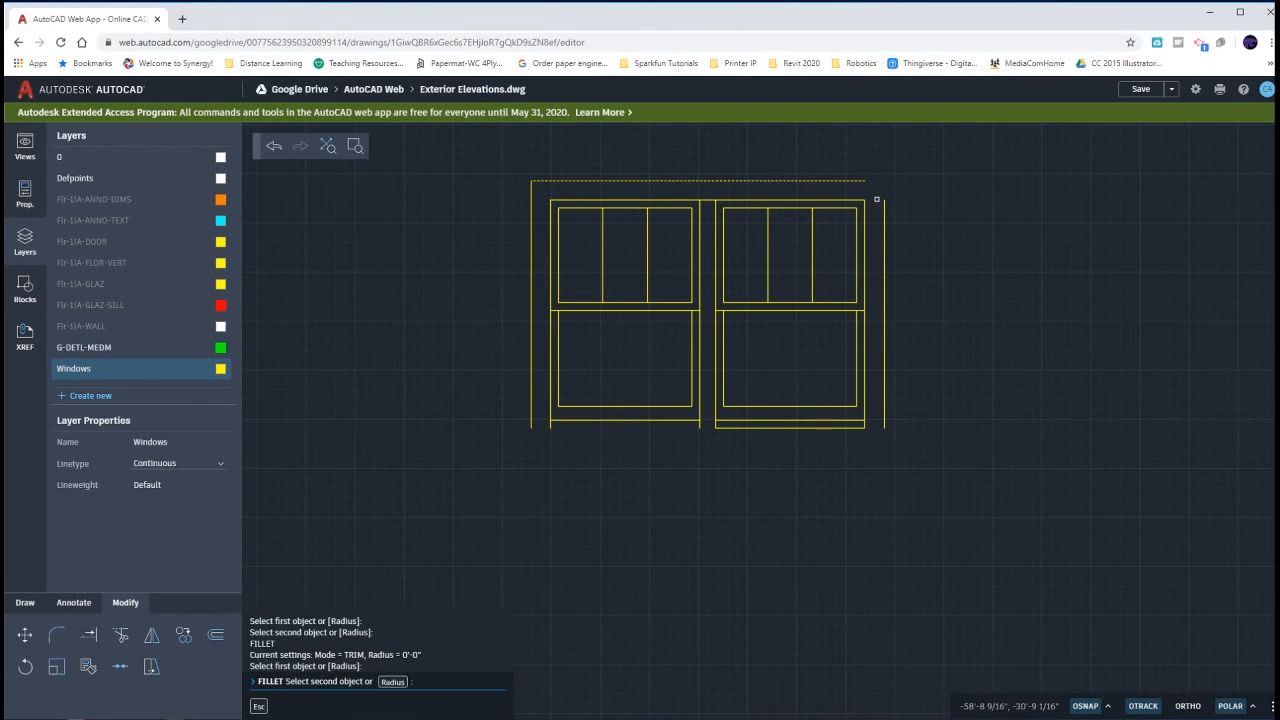
click(886, 408)
Fillet the right window's bottom line with both outer trim sides to close the frame along the bottom.
click(885, 409)
click(857, 428)
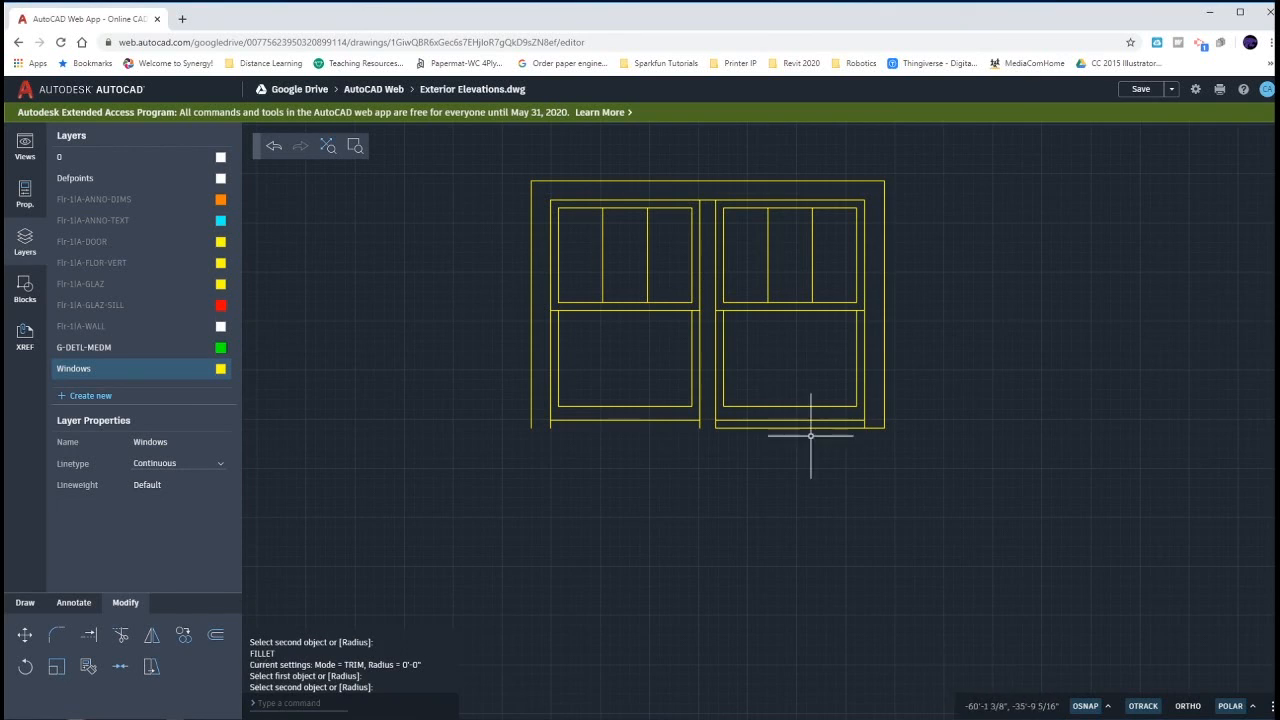
key(Return)
click(729, 427)
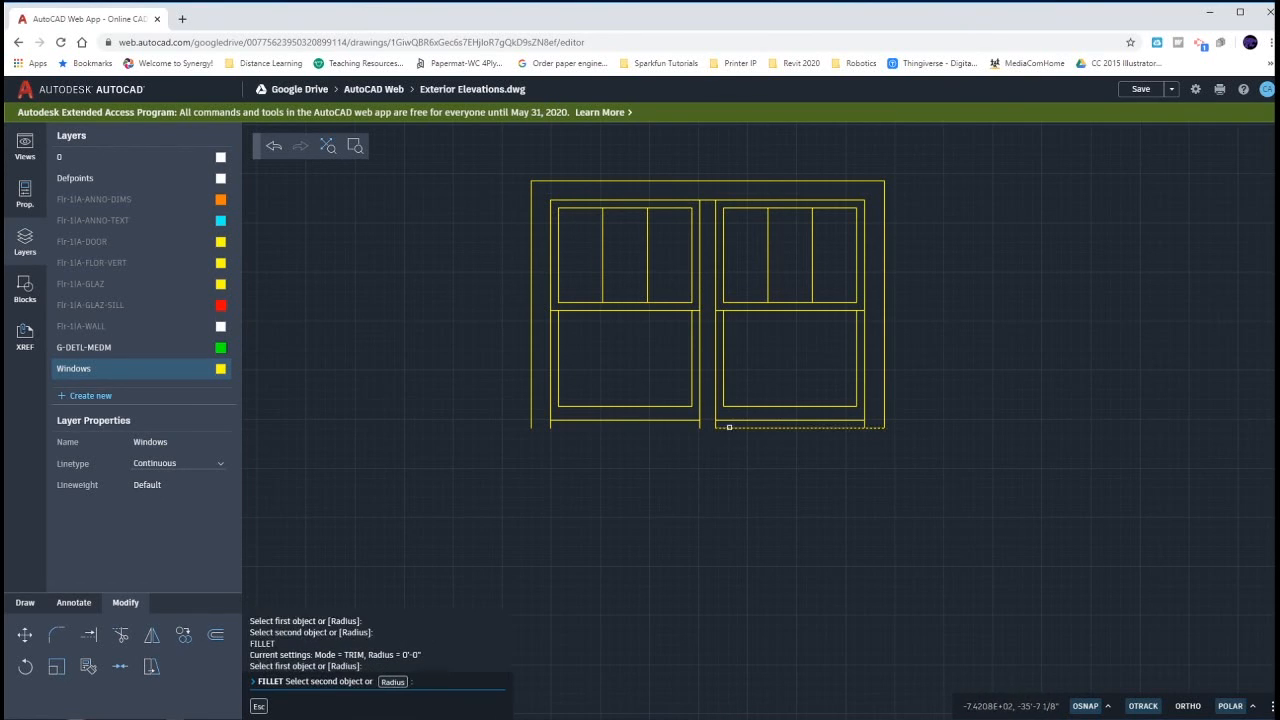
click(534, 416)
key(Escape)
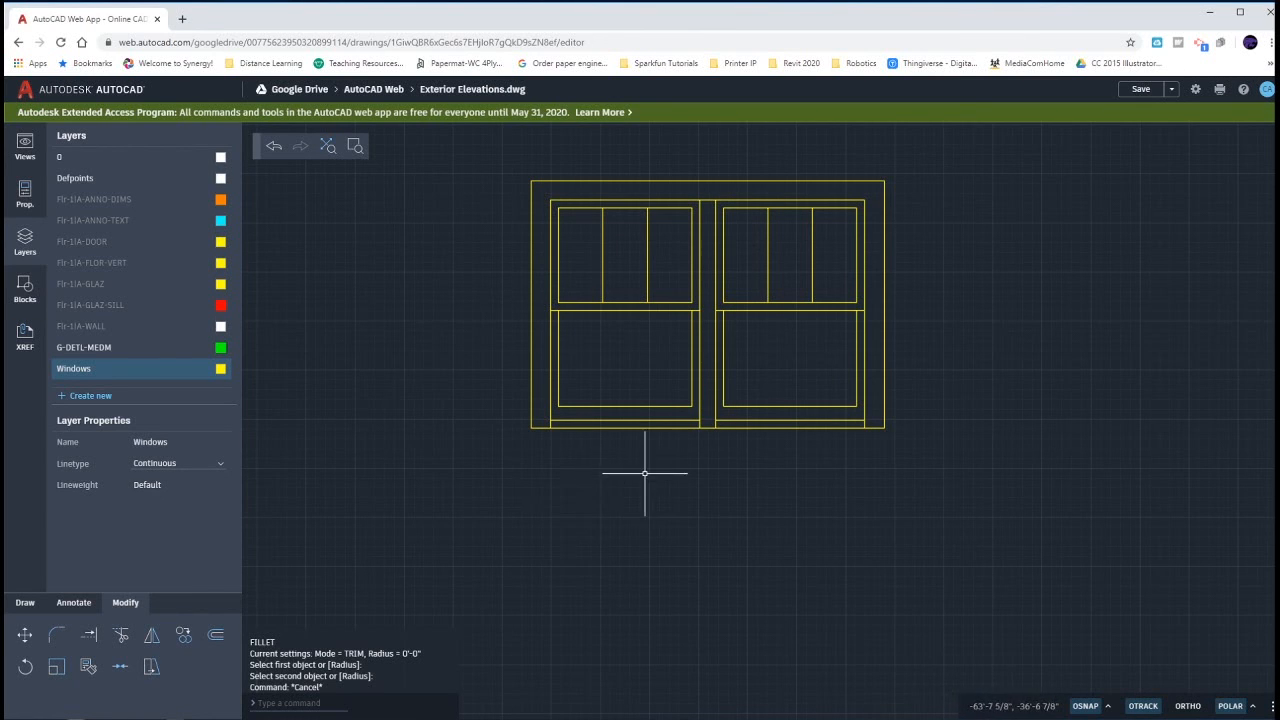
Delete the left window's horizontal sill line just above the bottom edge of the double window.
scroll(723, 485, down, 3)
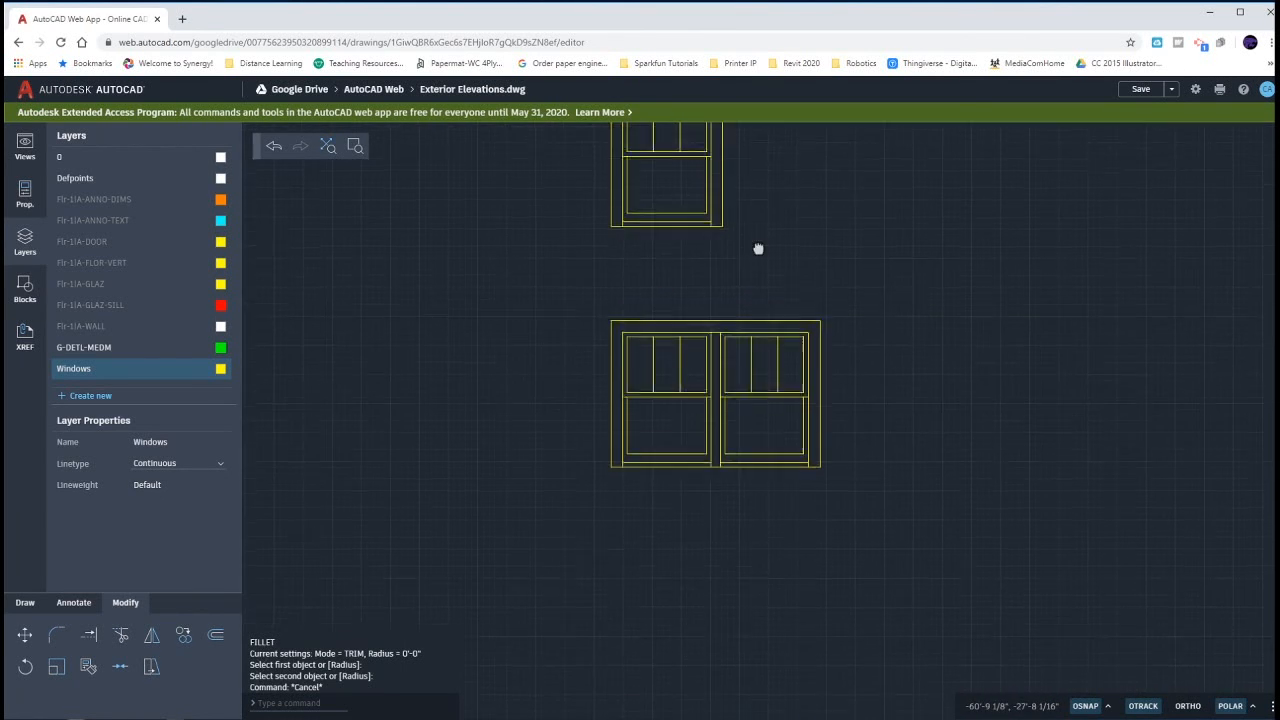
scroll(705, 473, up, 2)
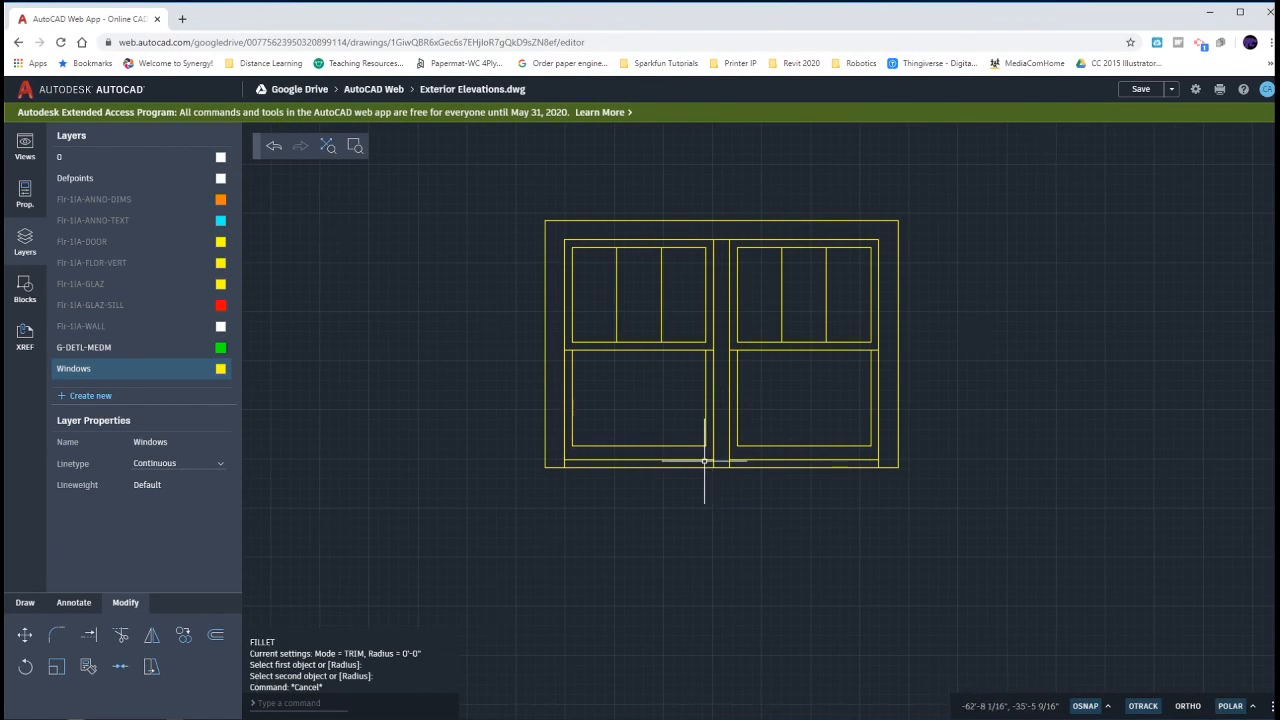
click(703, 460)
key(Delete)
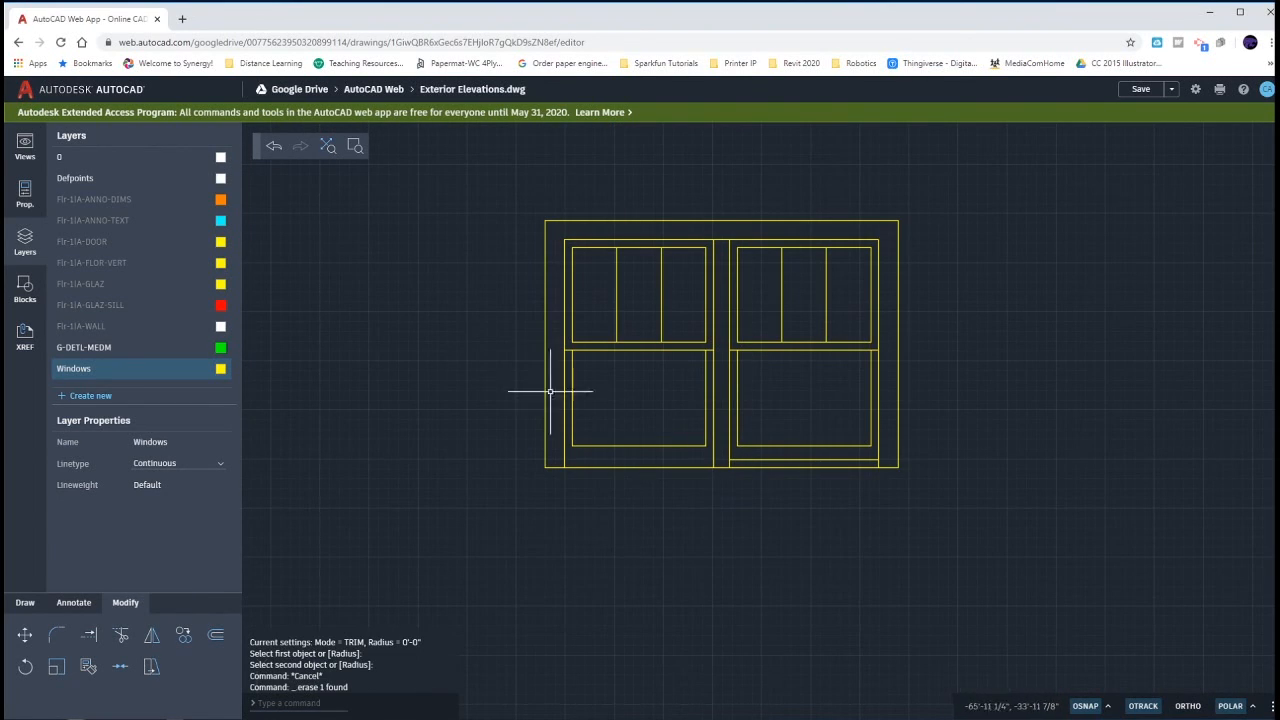
Extend the right window's sill line to both outer trim sides and trim the vertical line ends below it.
text(ex)
key(Return)
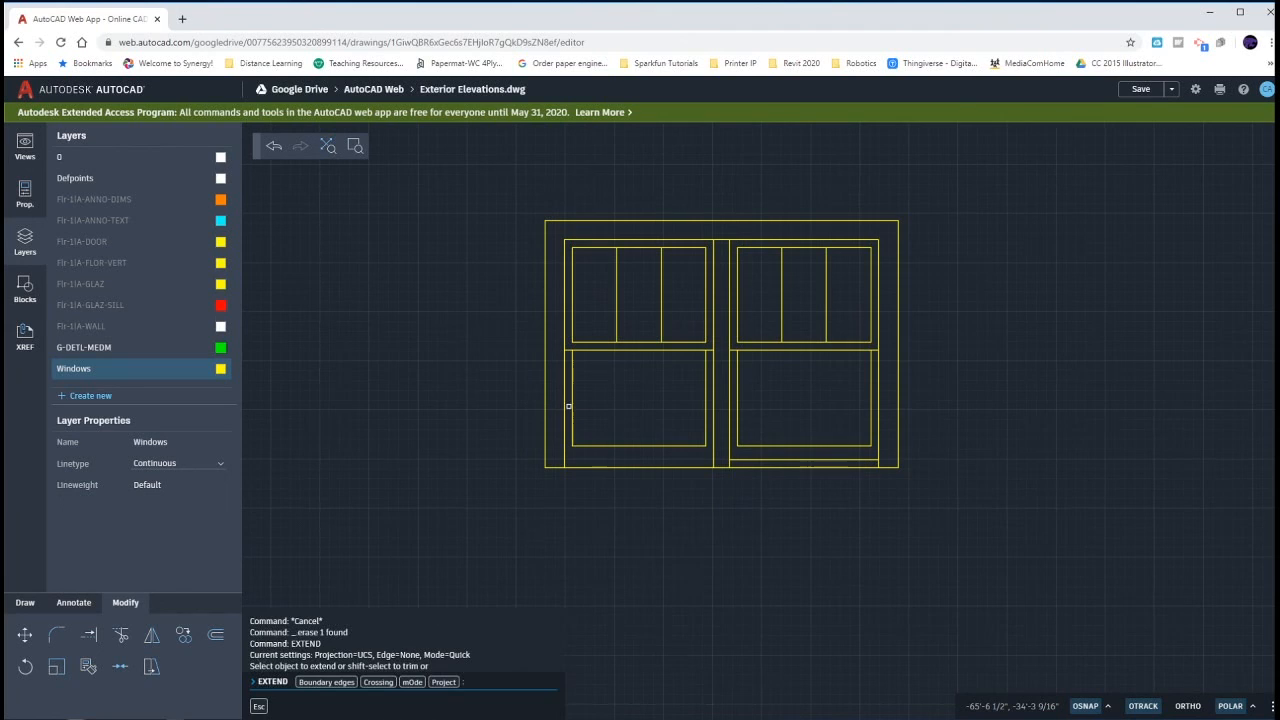
click(752, 459)
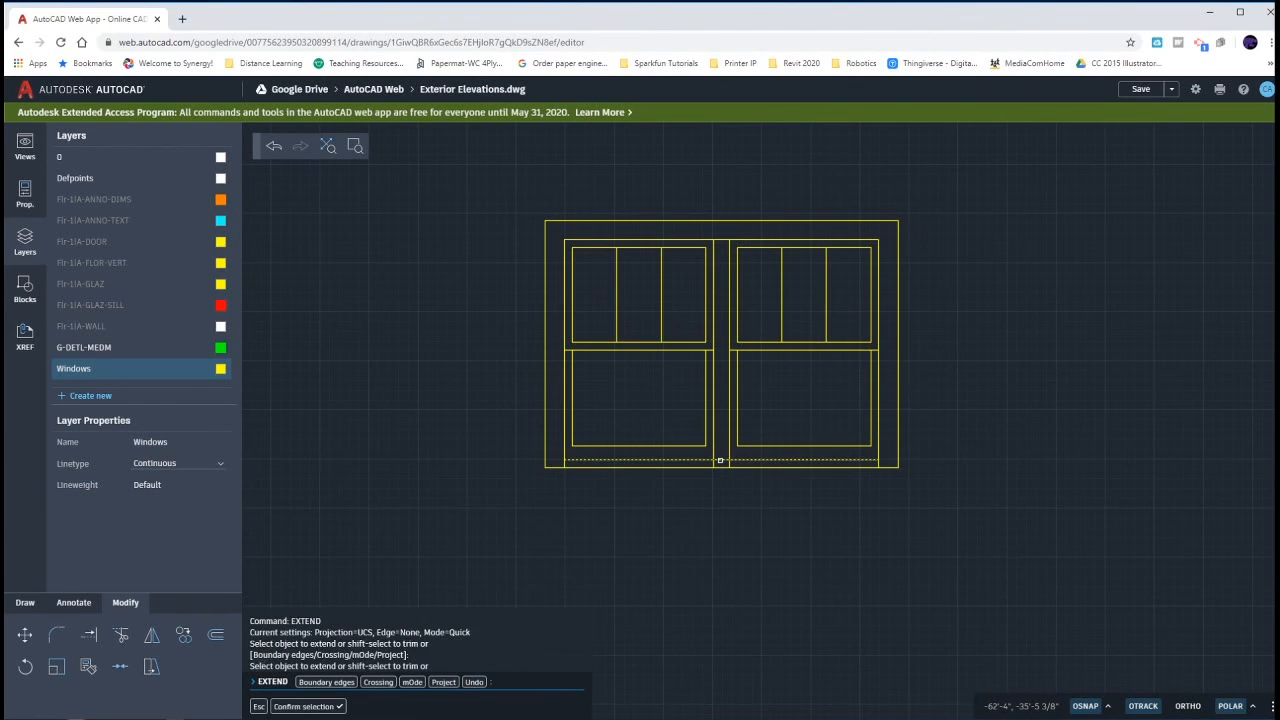
click(720, 459)
click(683, 460)
click(879, 461)
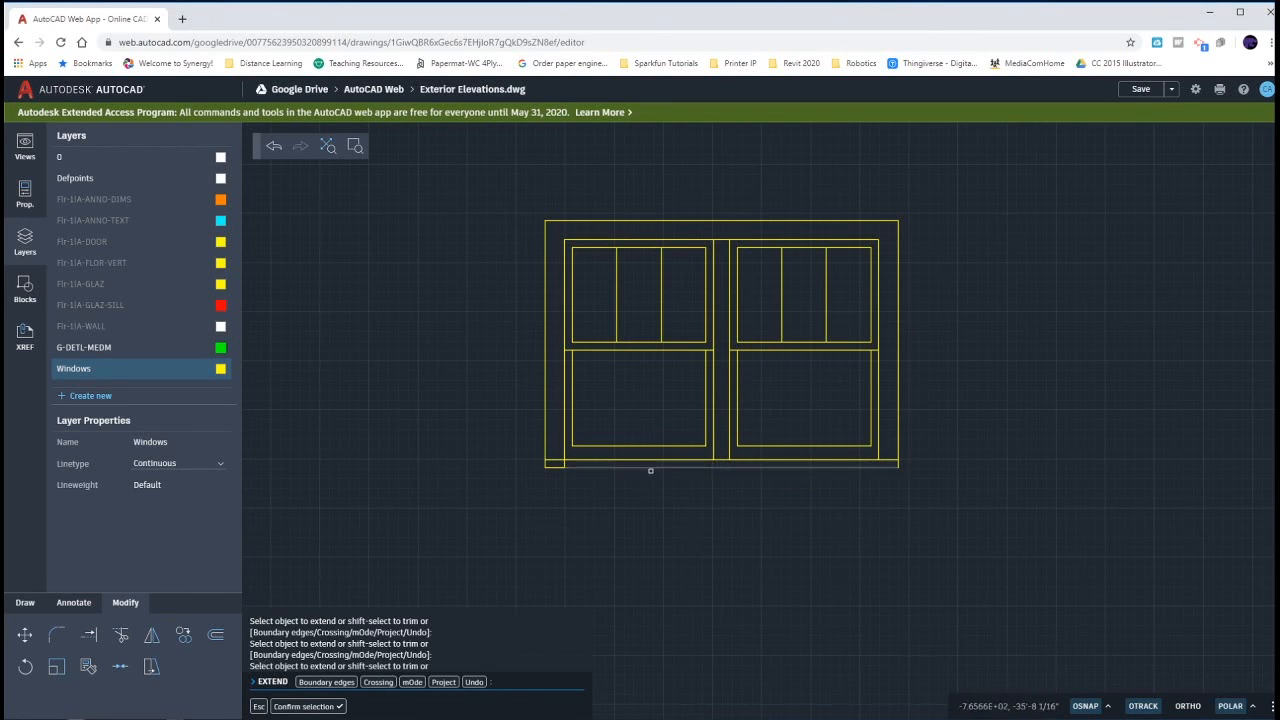
click(563, 464)
key(Escape)
key(Escape)
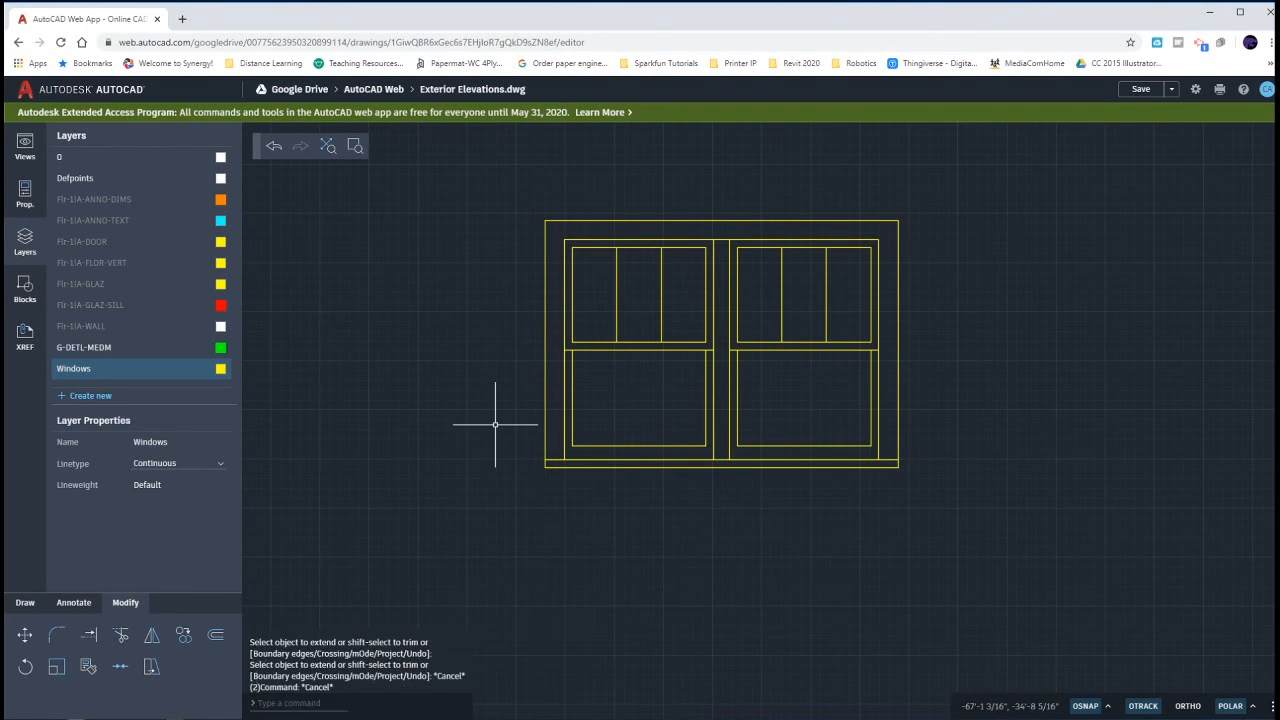
Extend the upper single window's sill line to both outer trim sides and trim the vertical line ends below it.
scroll(496, 426, down, 1)
middle_drag(512, 207, 565, 393)
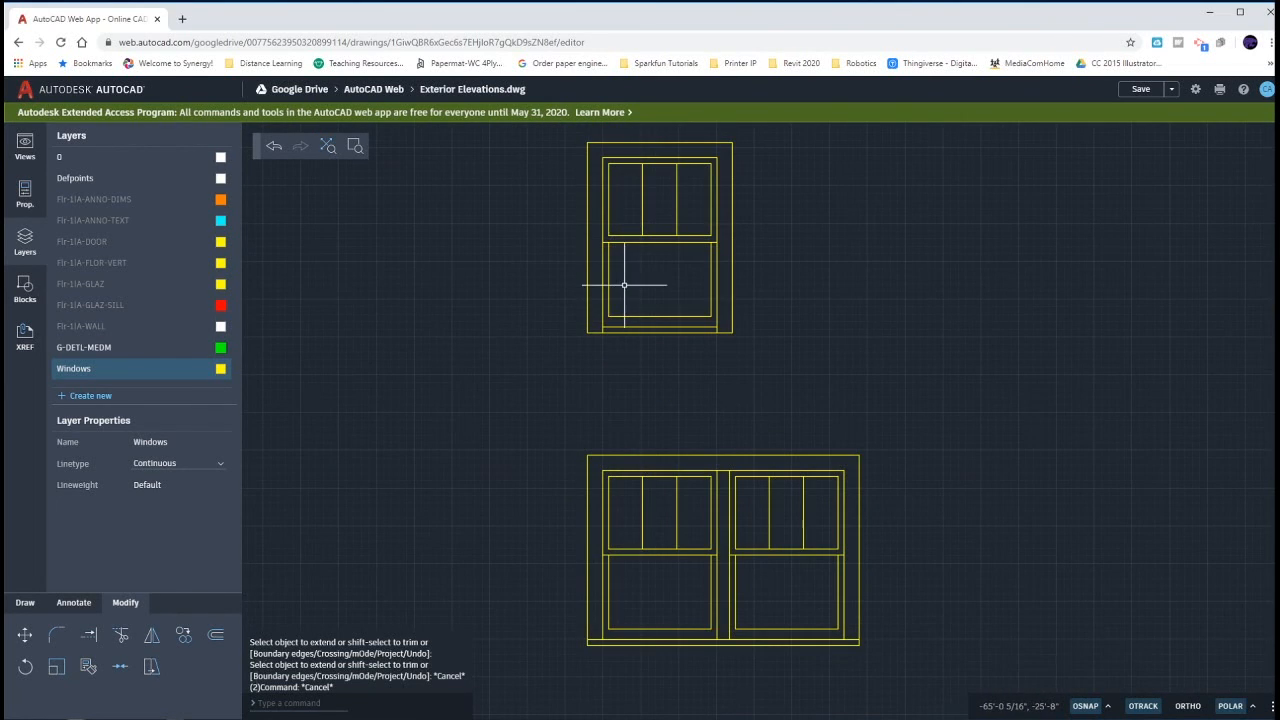
scroll(646, 320, up, 3)
text(ex)
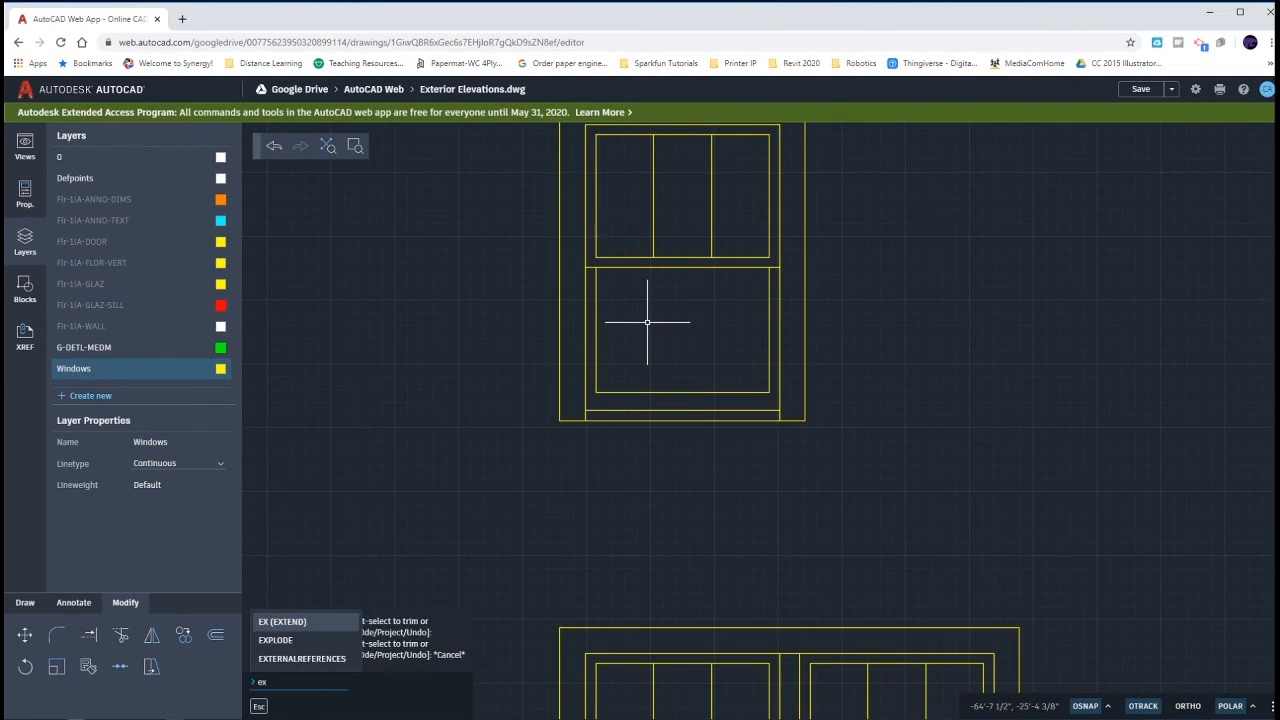
key(Return)
click(776, 411)
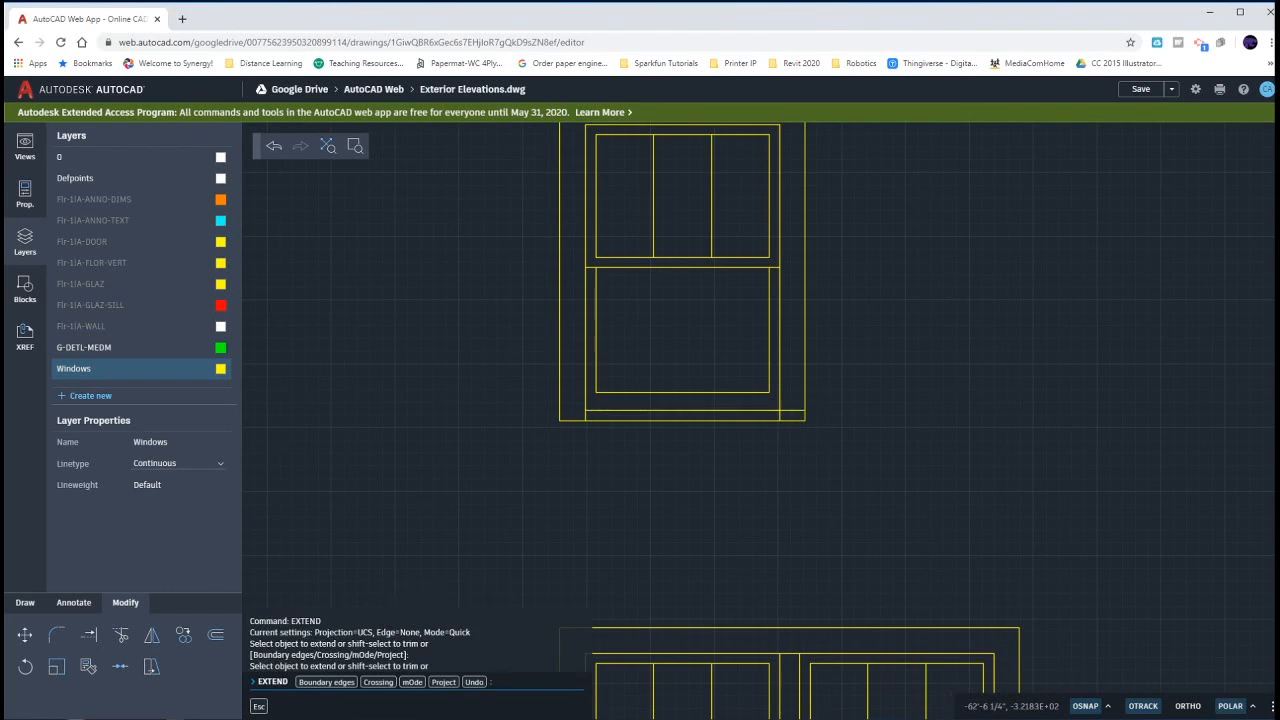
click(586, 412)
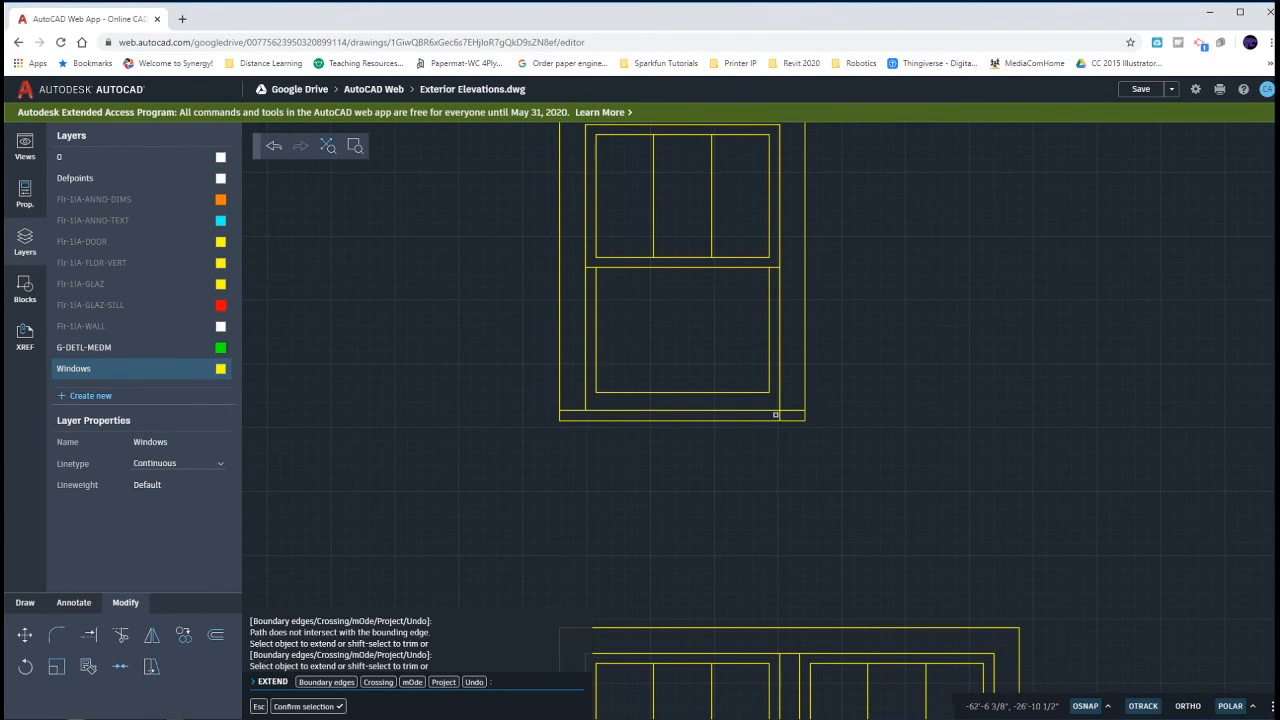
click(778, 415)
key(Escape)
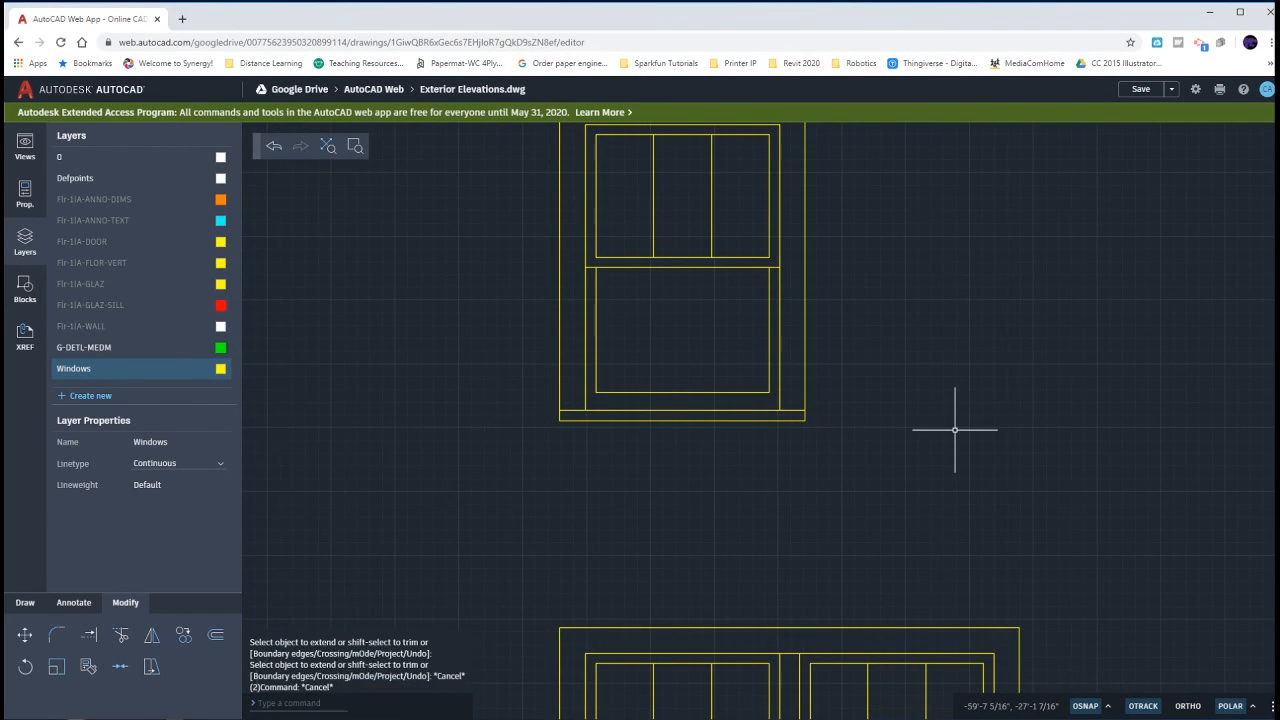
scroll(955, 430, down, 1)
mouse_move(973, 455)
middle_down()
mouse_move(906, 411)
mouse_move(871, 408)
middle_up()
scroll(906, 412, down, 2)
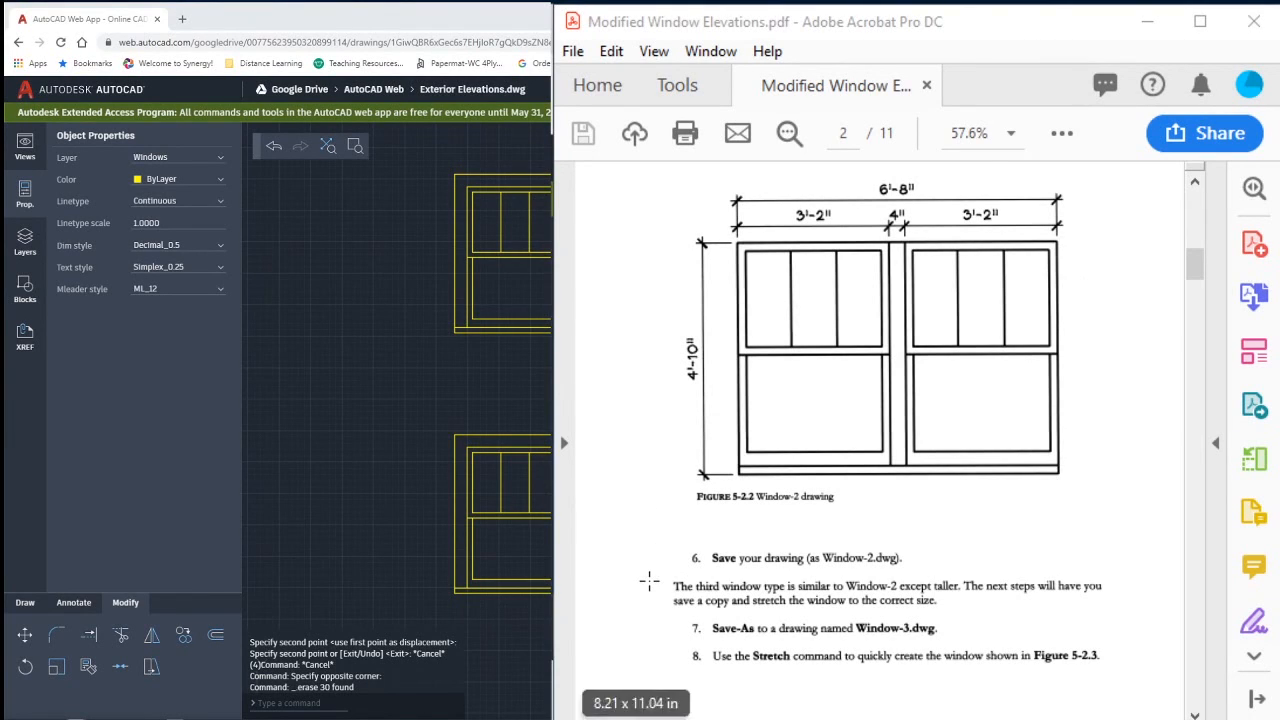
Examine steps 7 and 8 in the Modified Window Elevations PDF and compare the window heights in Figures 5-2.2 and 5-2.3.
drag(651, 566, 1147, 640)
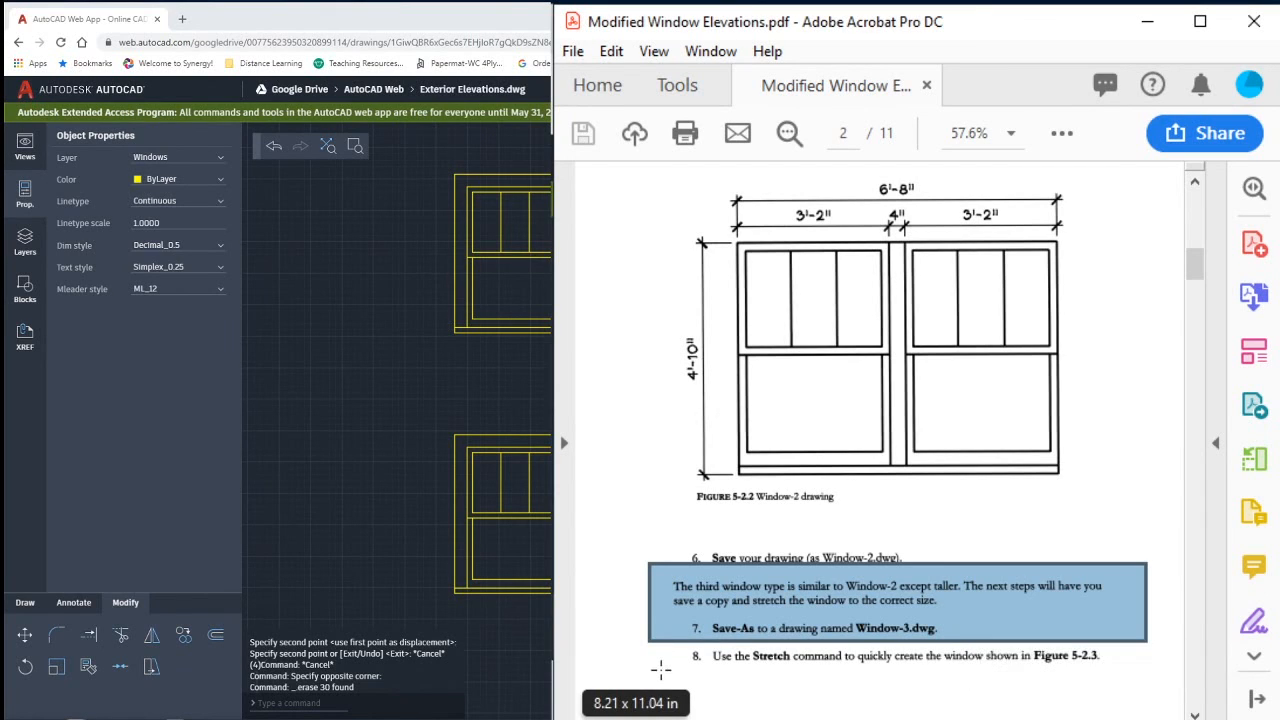
drag(668, 675, 1129, 637)
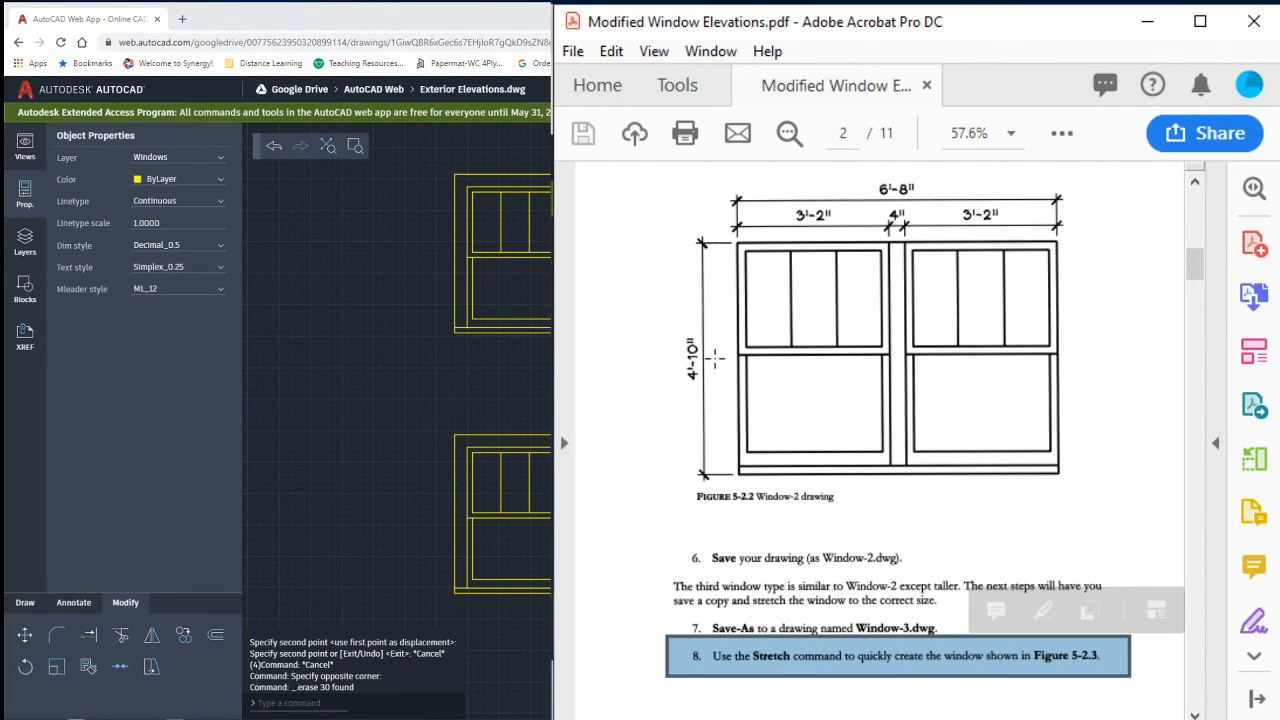
drag(663, 326, 723, 411)
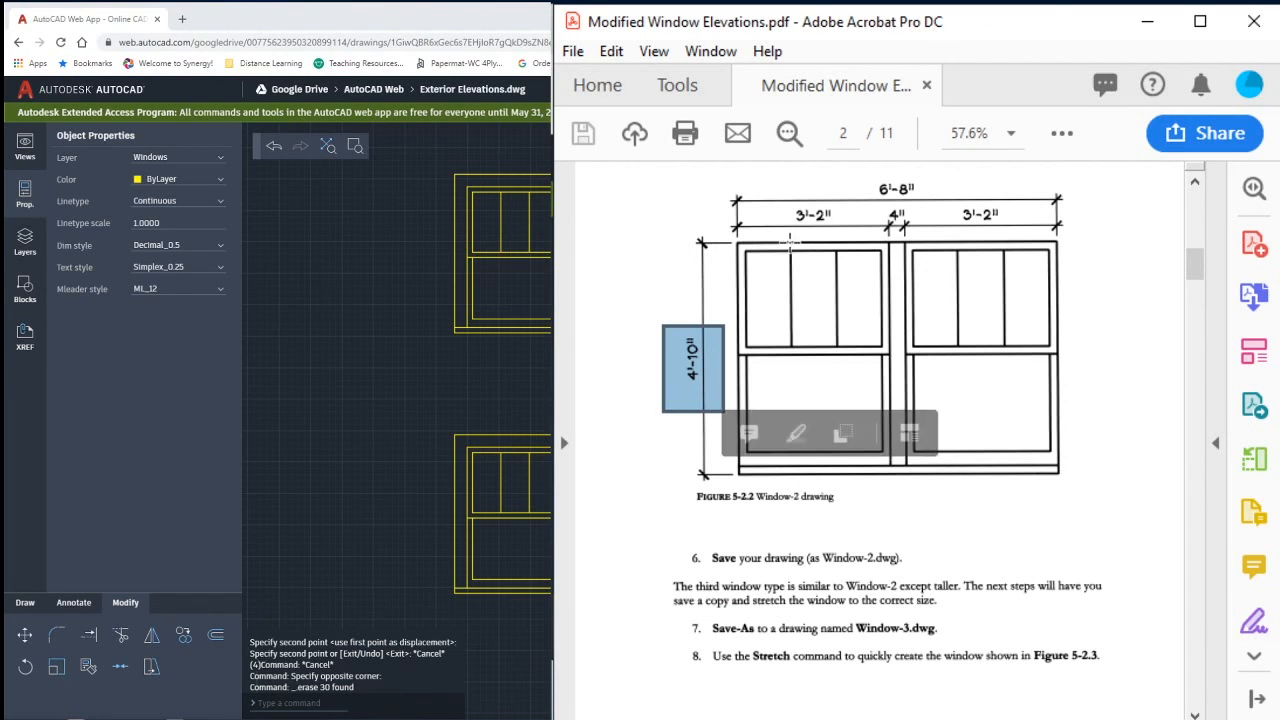
scroll(663, 463, down, 8)
scroll(652, 474, down, 3)
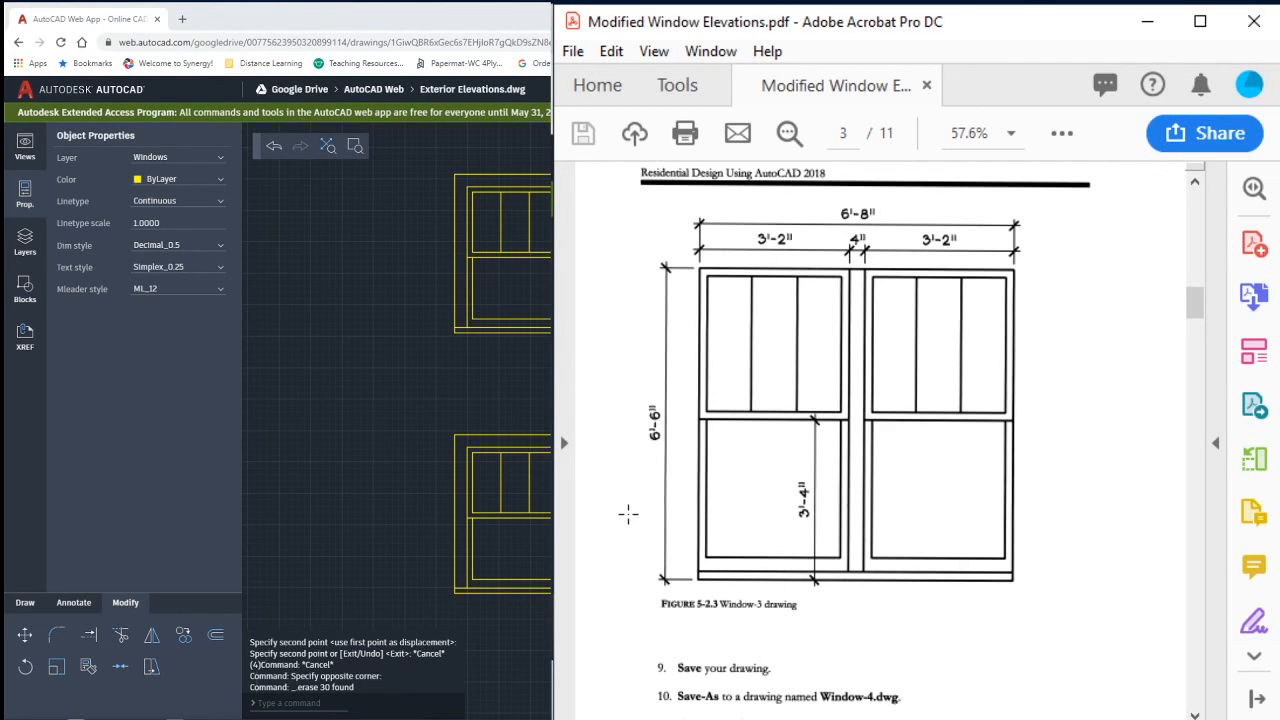
scroll(628, 514, up, 10)
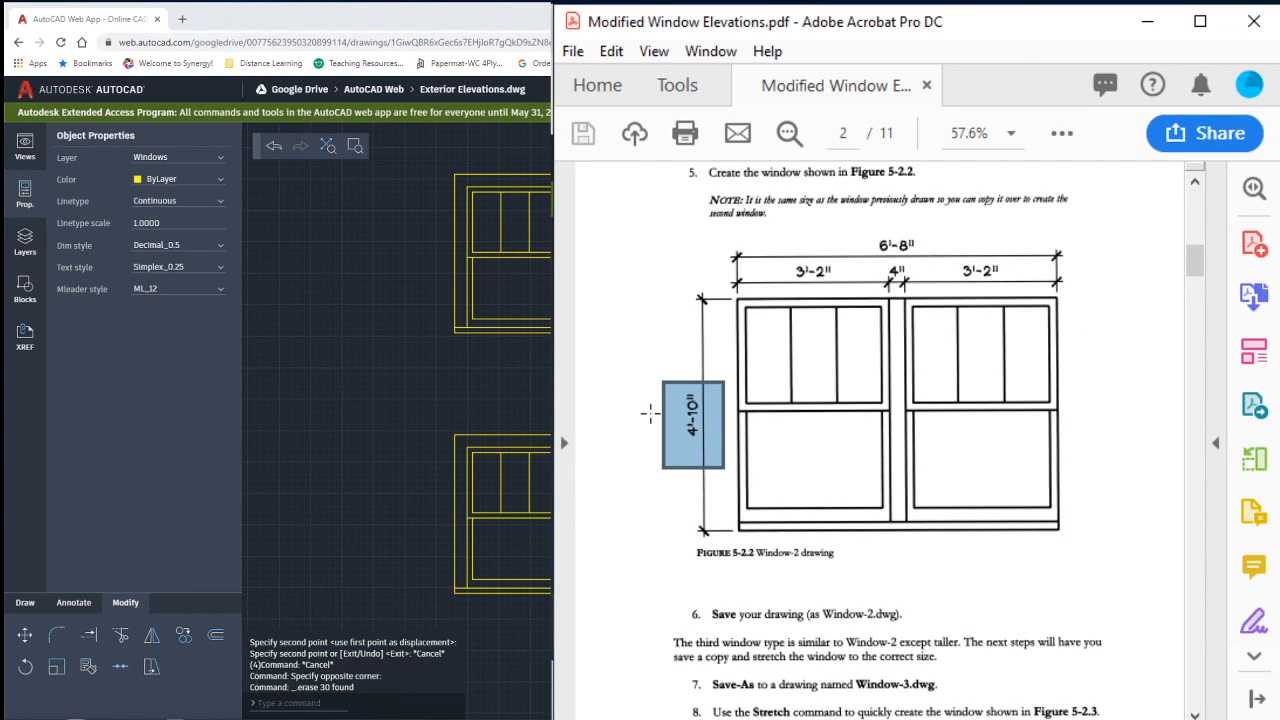
scroll(634, 468, down, 10)
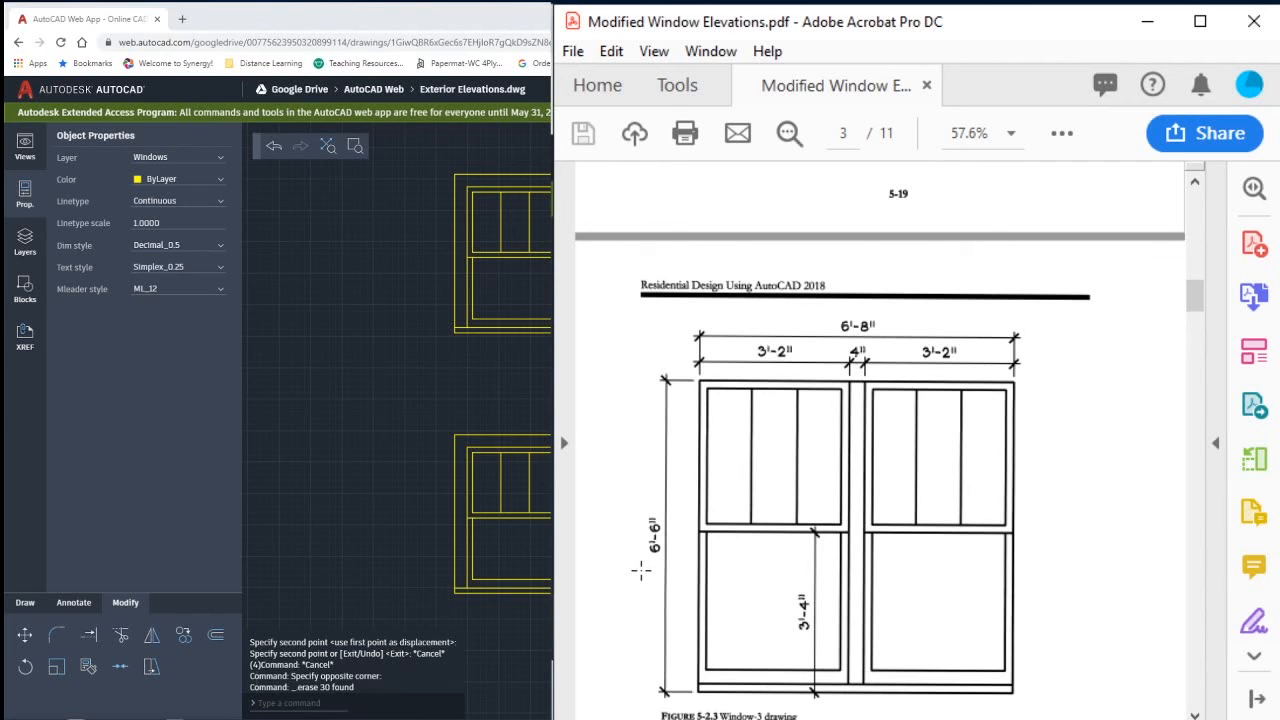
Examine the Window-3 dimensions and lower sash height in Figure 5-2.3 of the PDF, and return to the AutoCAD drawing.
scroll(641, 570, down, 3)
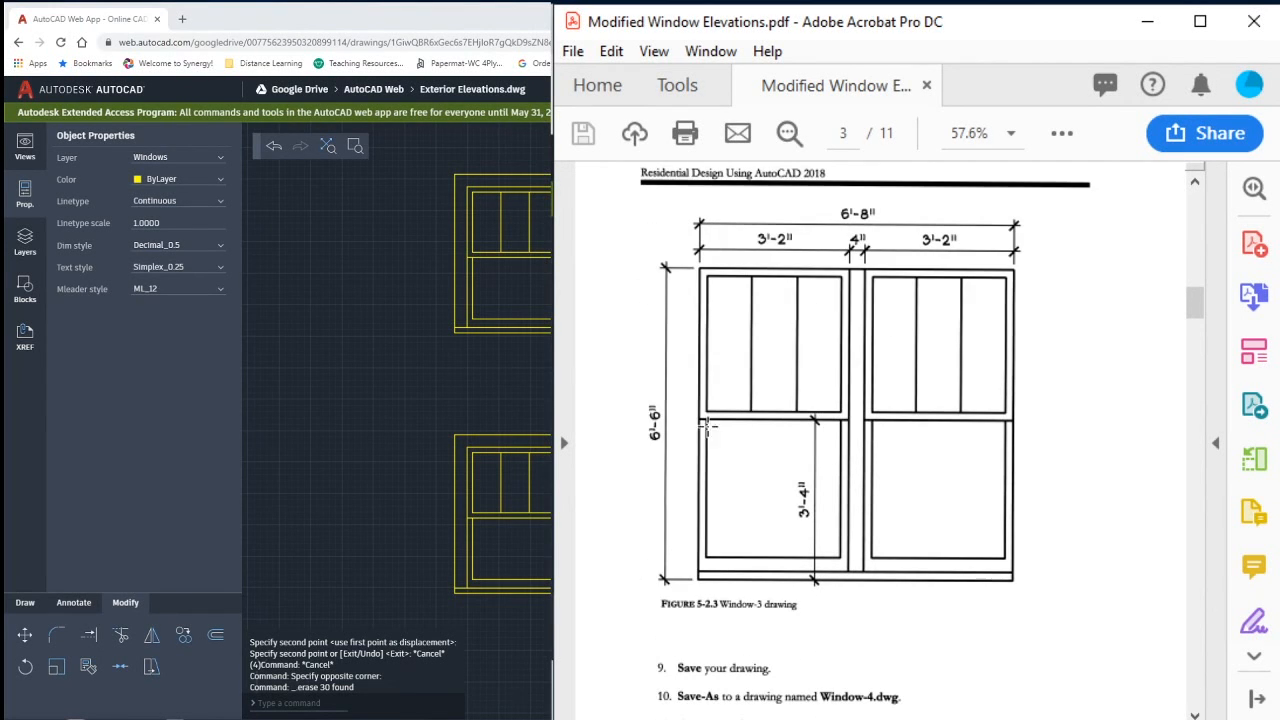
drag(706, 426, 1012, 588)
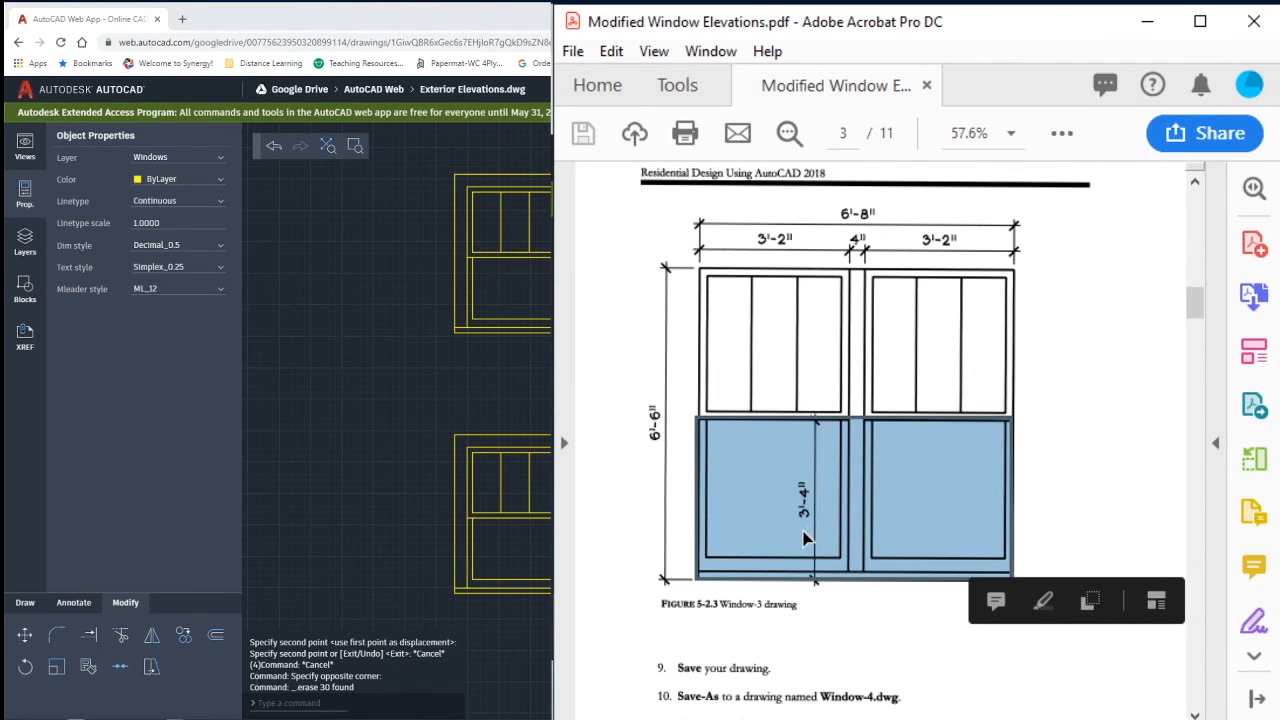
click(931, 718)
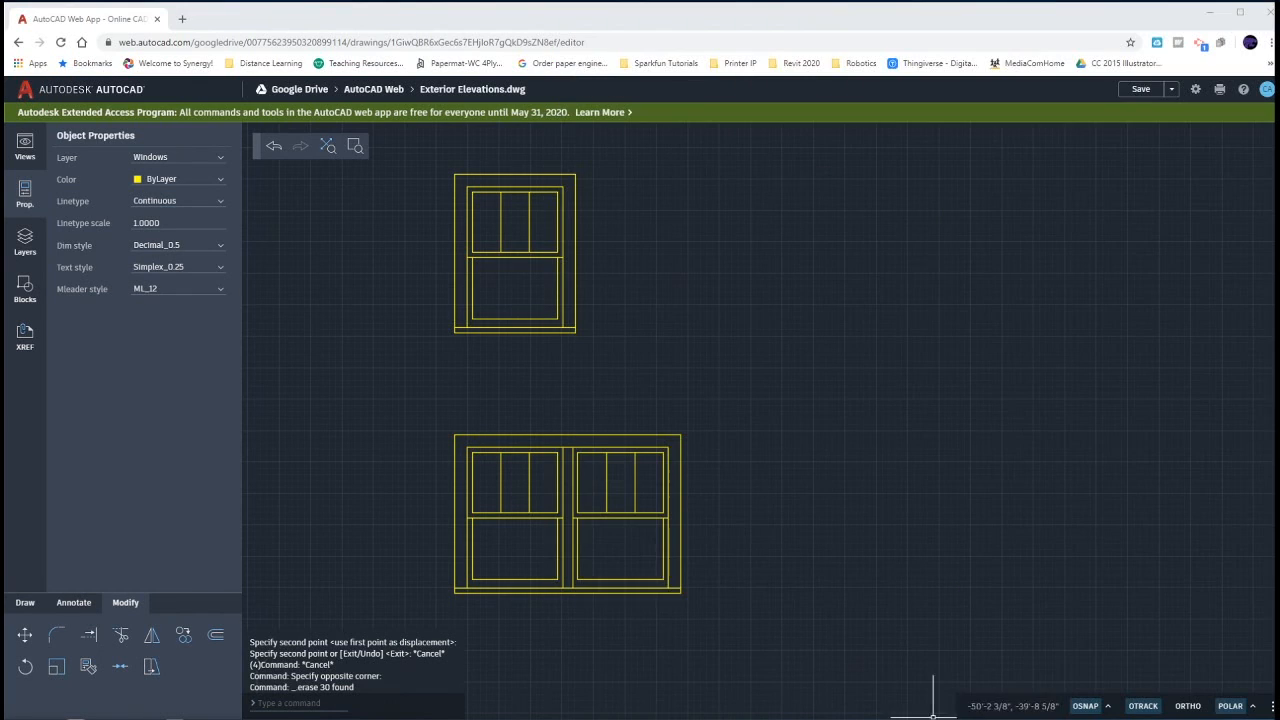
click(614, 518)
click(614, 595)
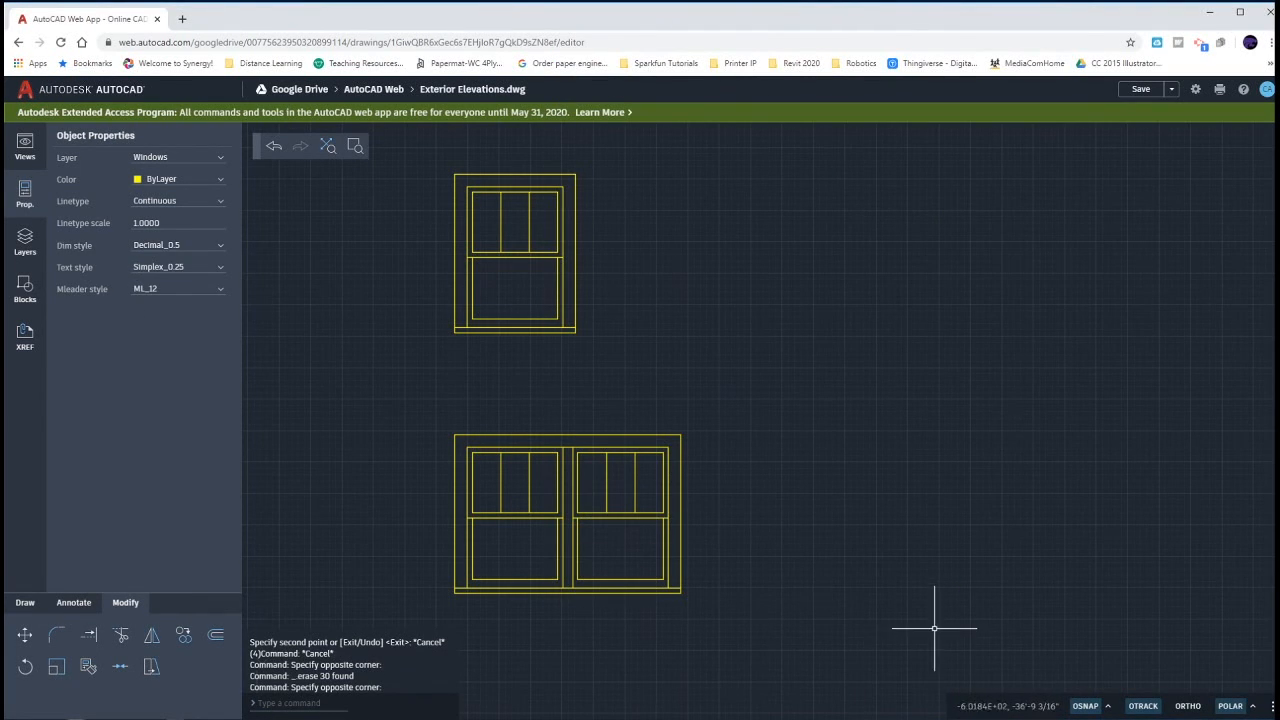
Copy the complete double window with its trim straight down to an empty area below the original.
scroll(765, 480, down, 5)
middle_drag(786, 500, 740, 457)
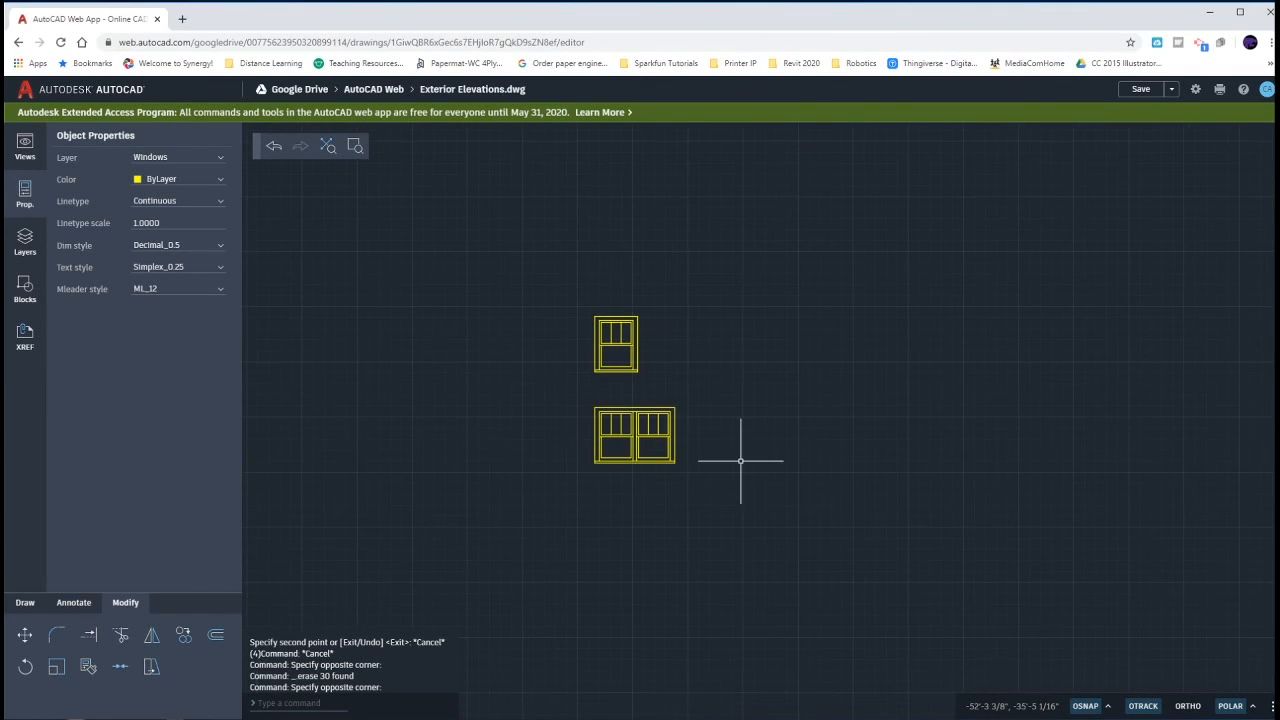
click(574, 391)
click(706, 480)
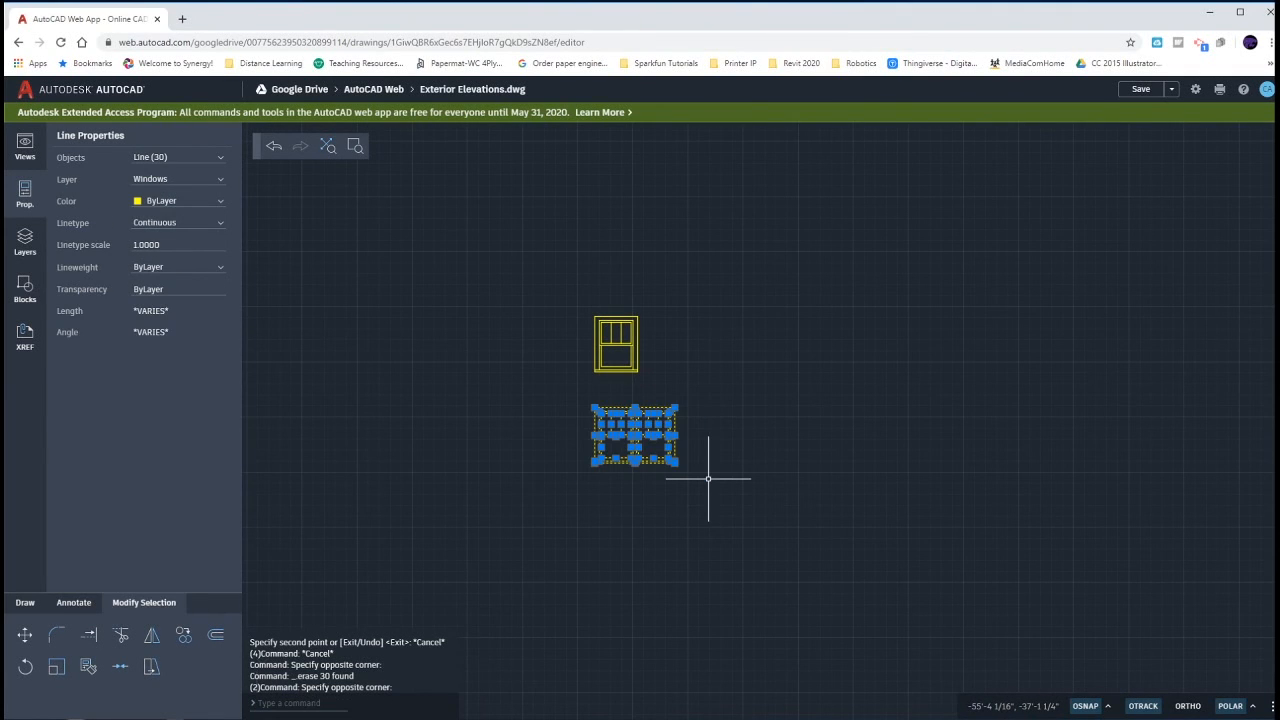
text(co)
key(Return)
click(746, 440)
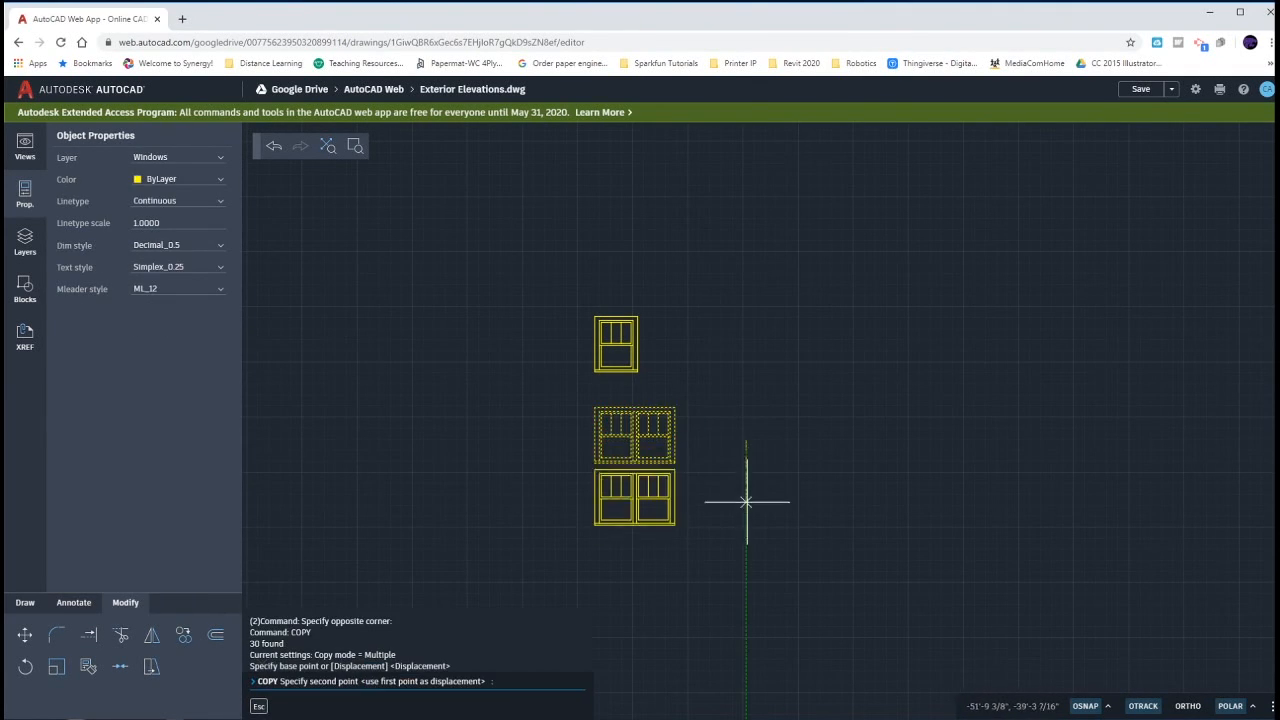
click(746, 562)
key(Escape)
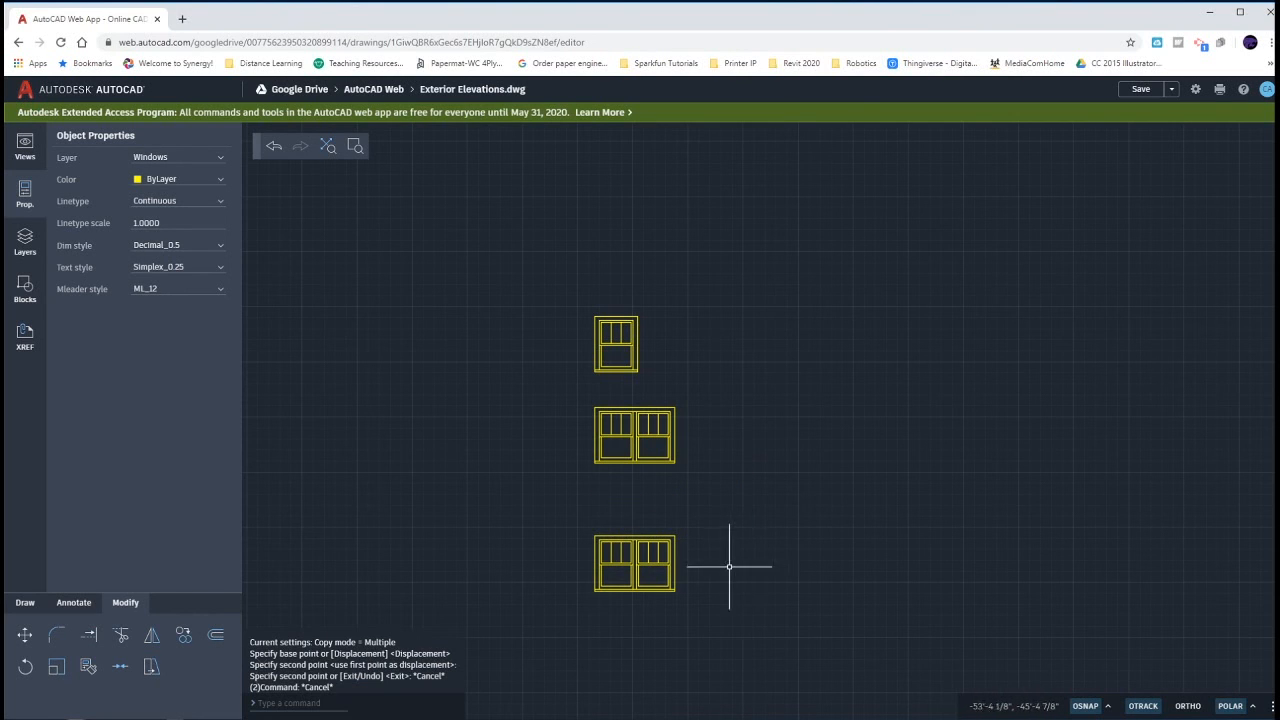
Stretch the lower double window copy 10 inches upward, moving both upper sashes and the head trim to make the lower sashes taller.
scroll(651, 579, up, 5)
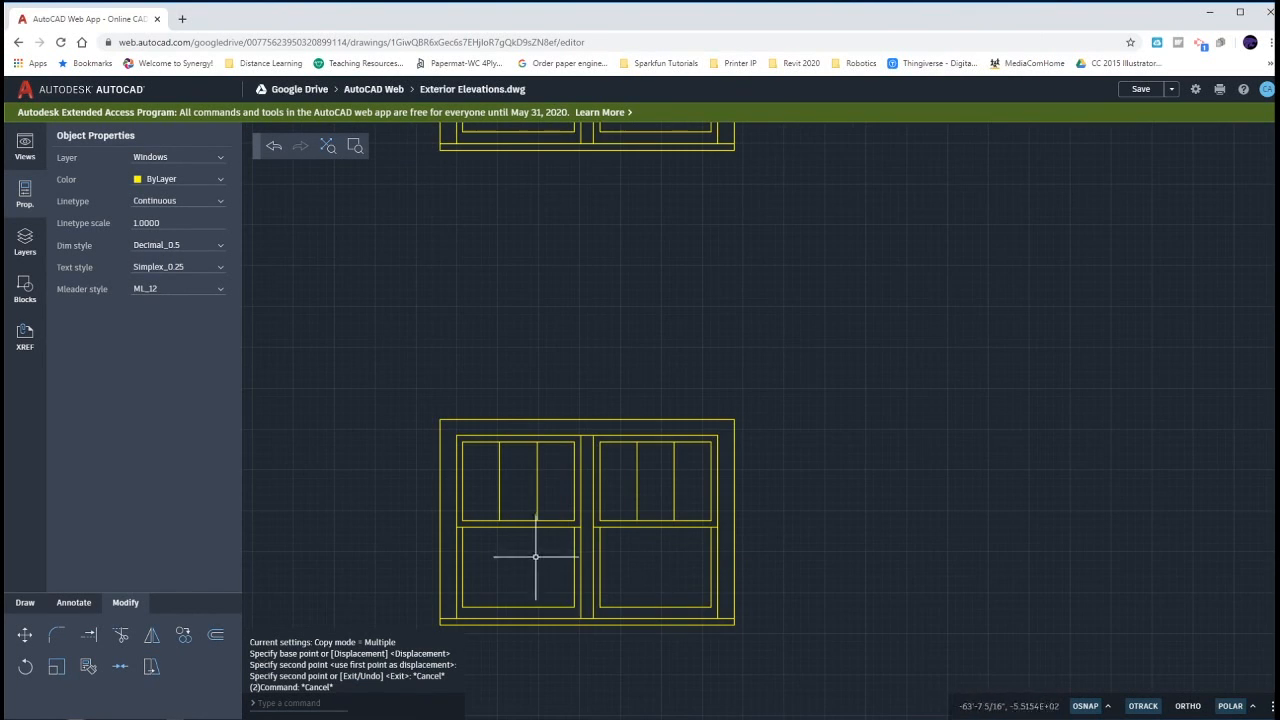
middle_drag(617, 567, 635, 531)
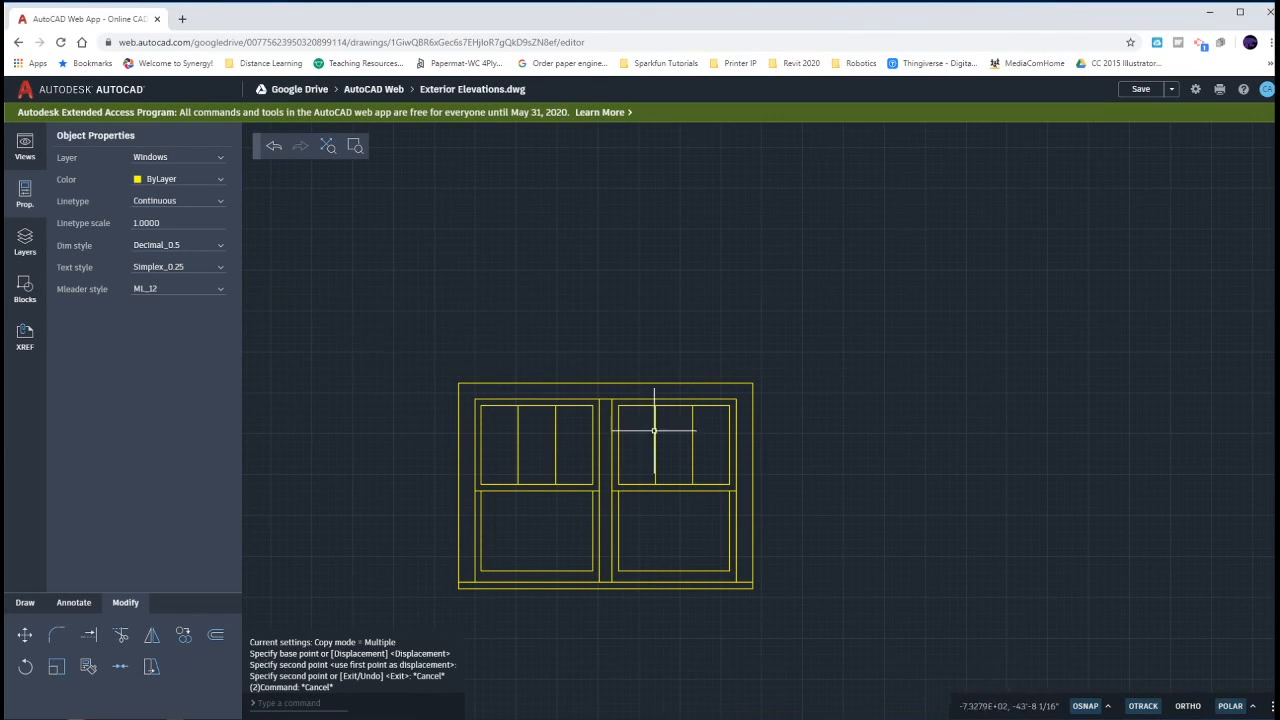
text(s)
key(Return)
click(860, 320)
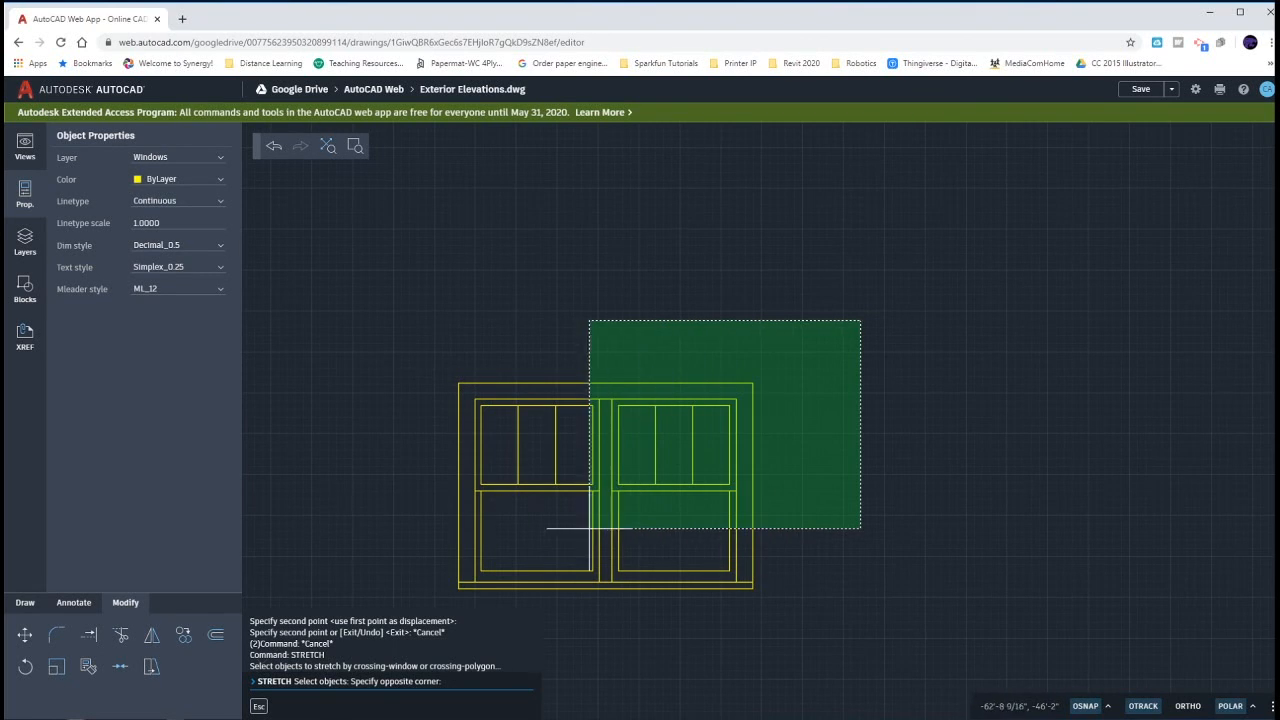
click(385, 528)
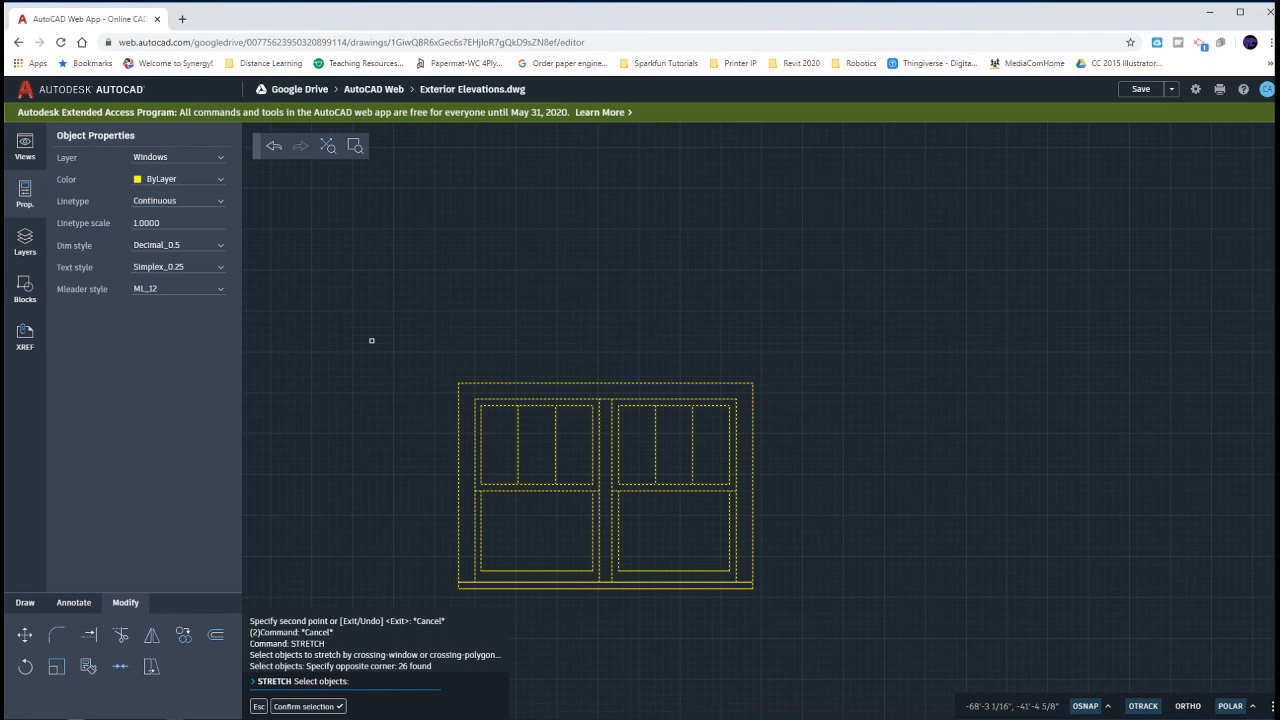
key(Return)
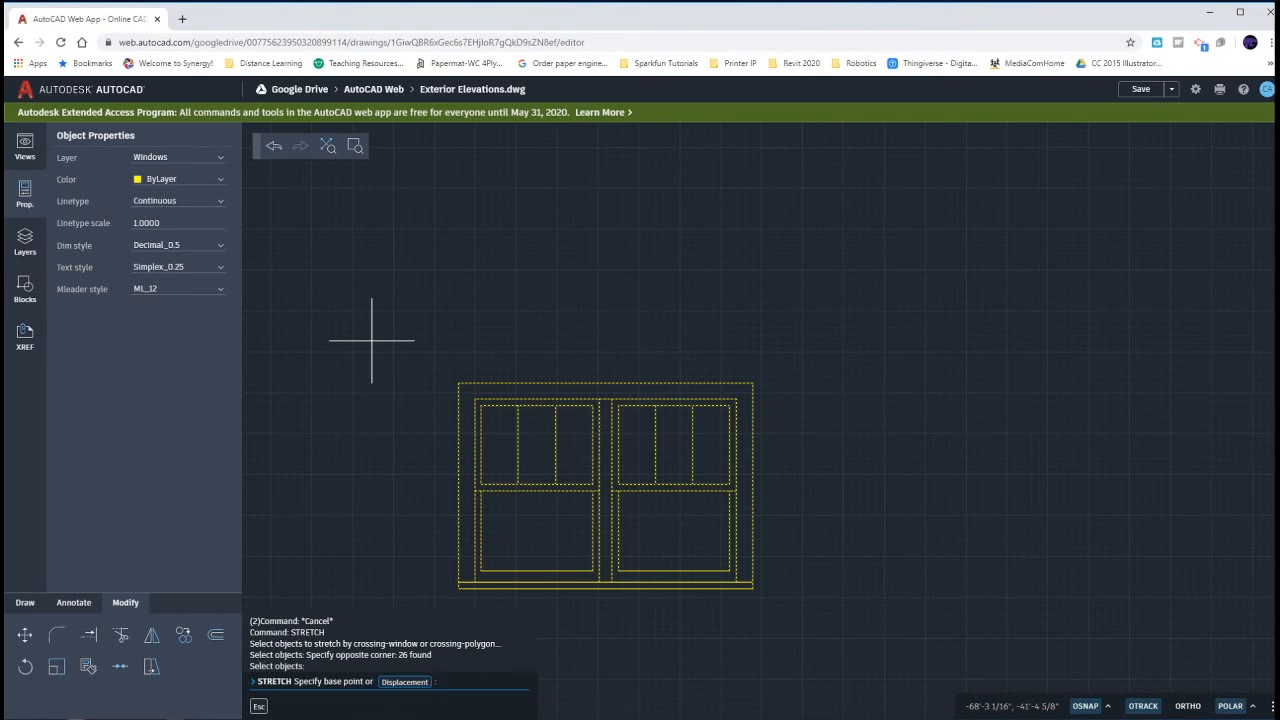
click(886, 362)
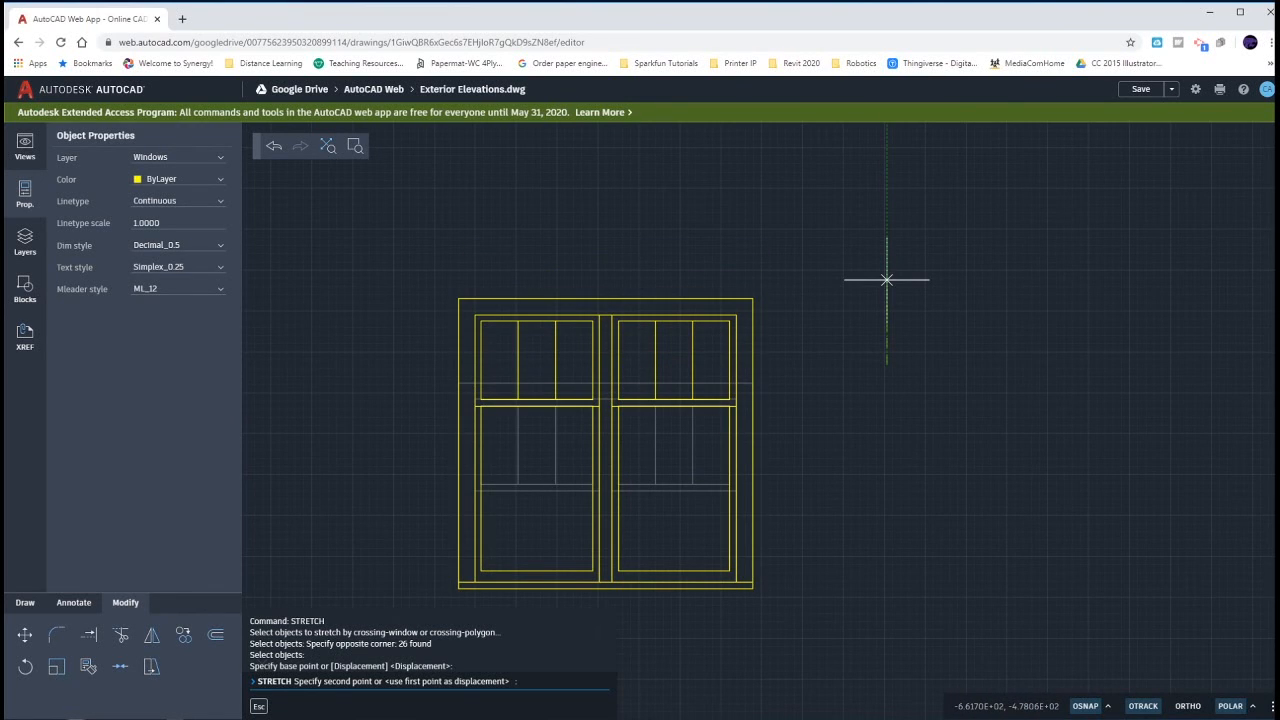
key(Return)
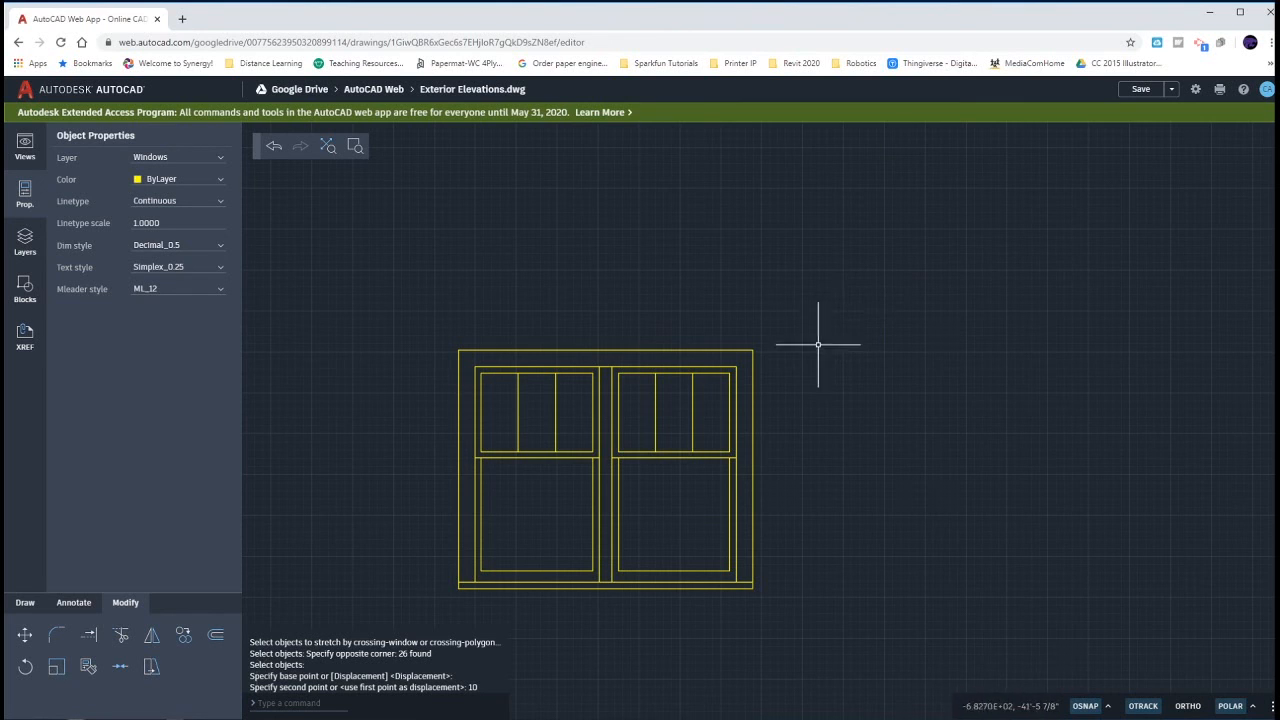
Stretch only the tops of the copy's upper sashes and head trim 10 inches upward.
text(s)
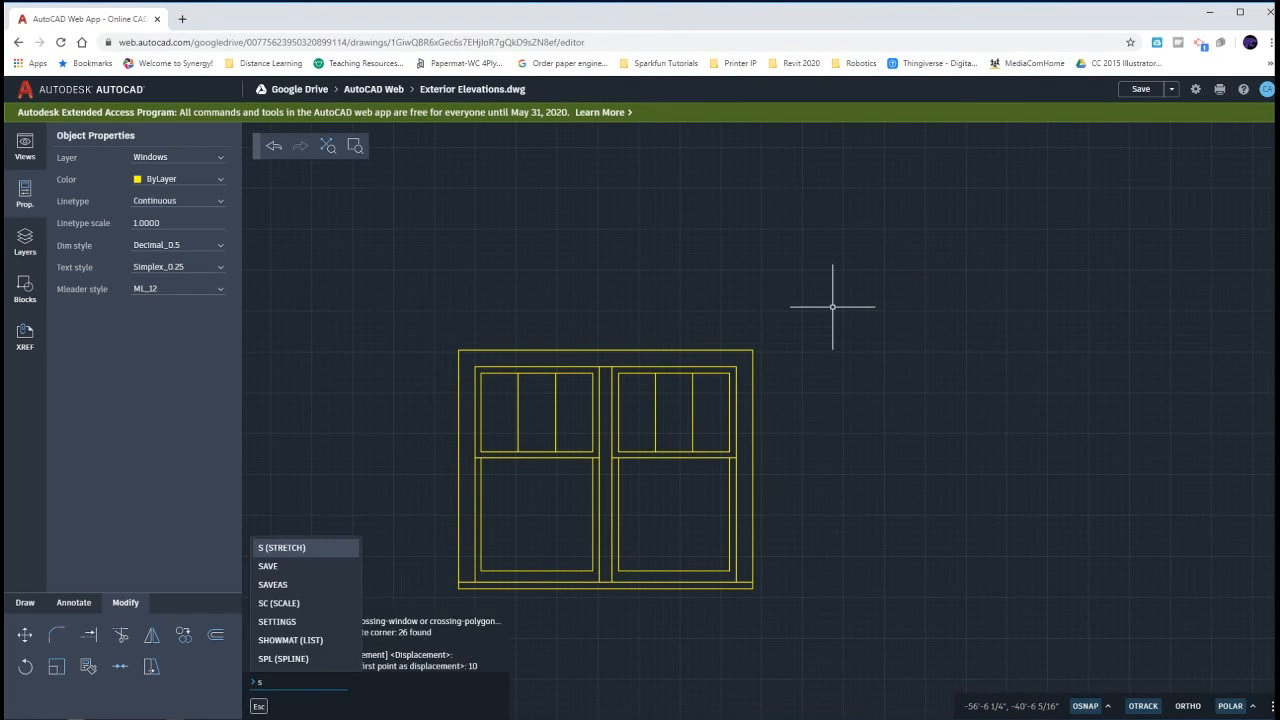
key(Return)
click(836, 302)
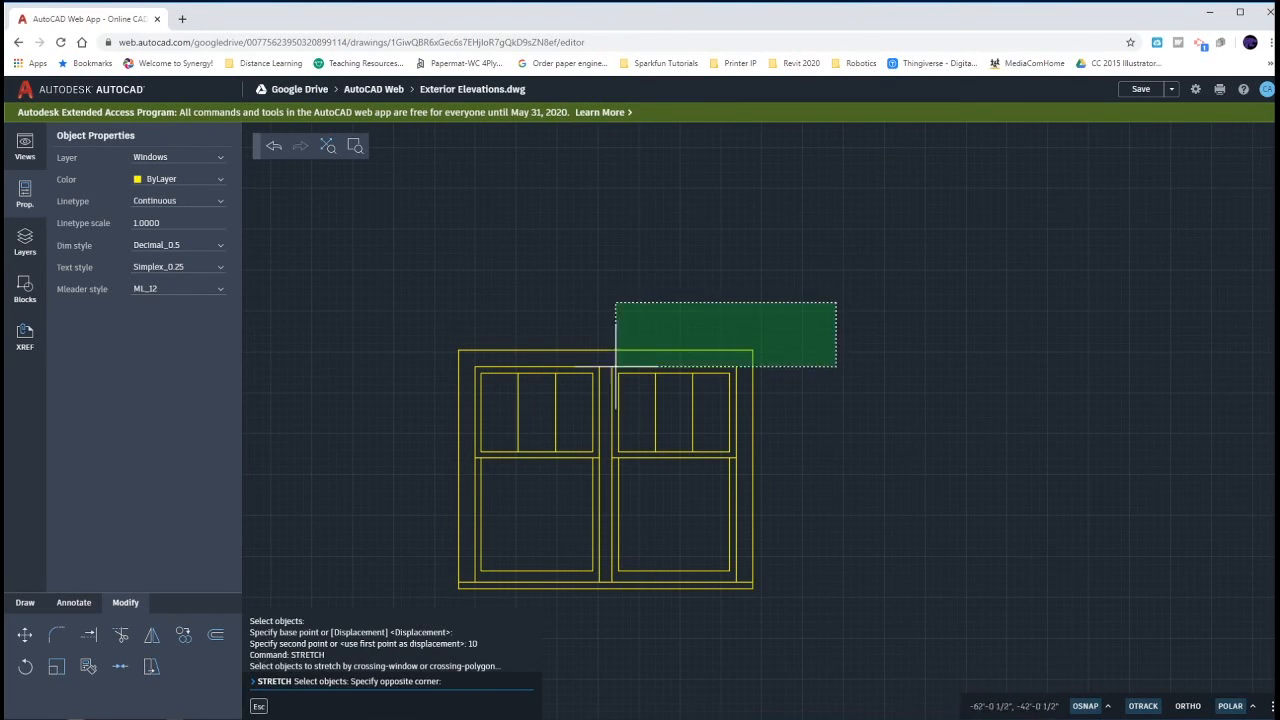
click(352, 404)
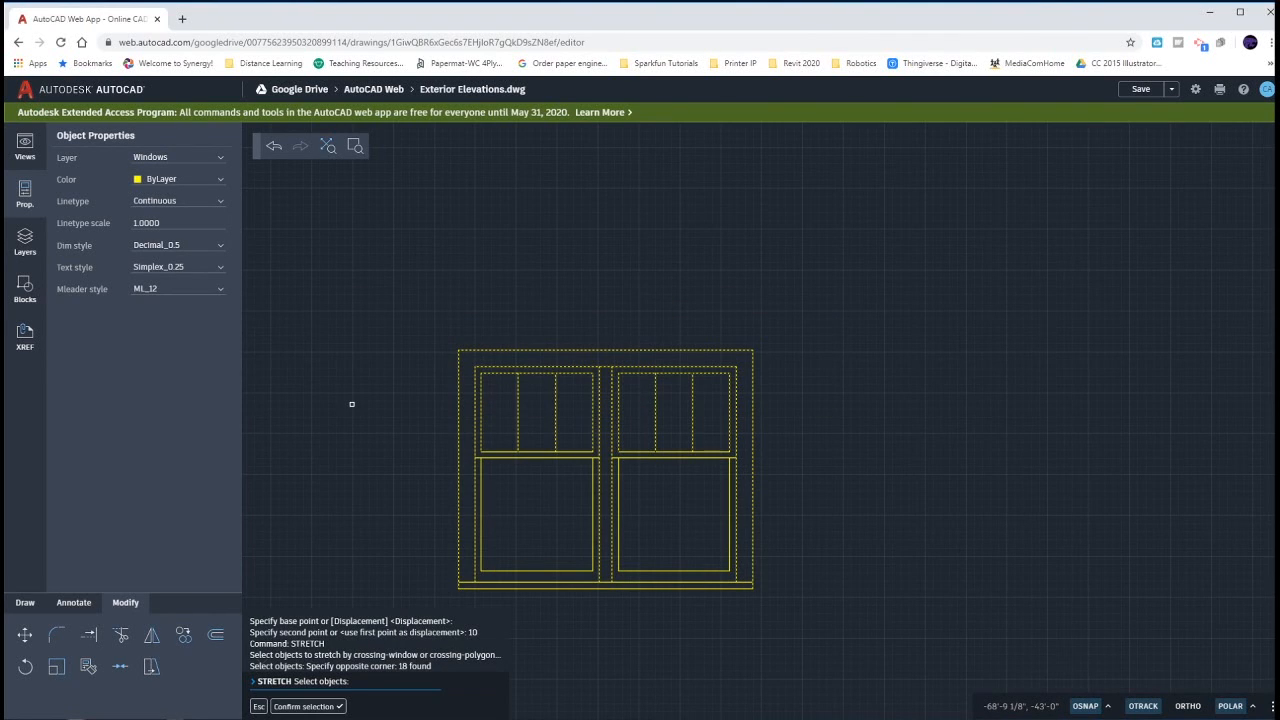
key(Return)
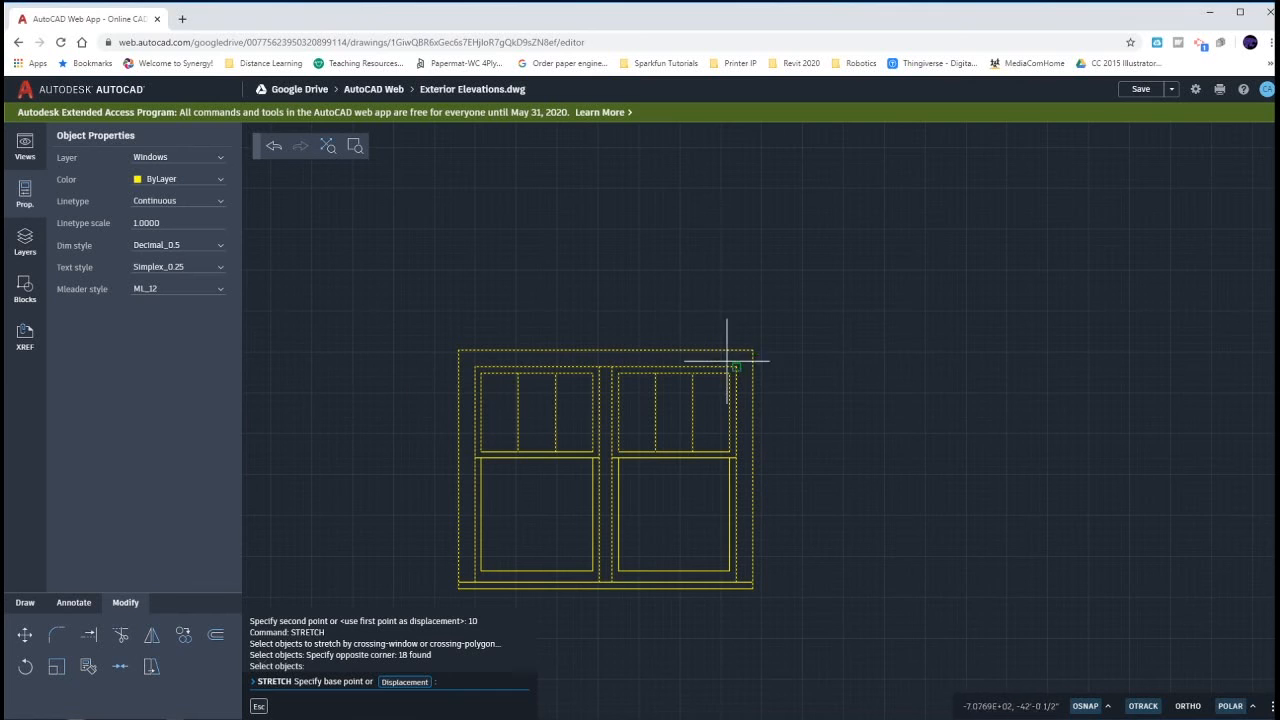
click(848, 394)
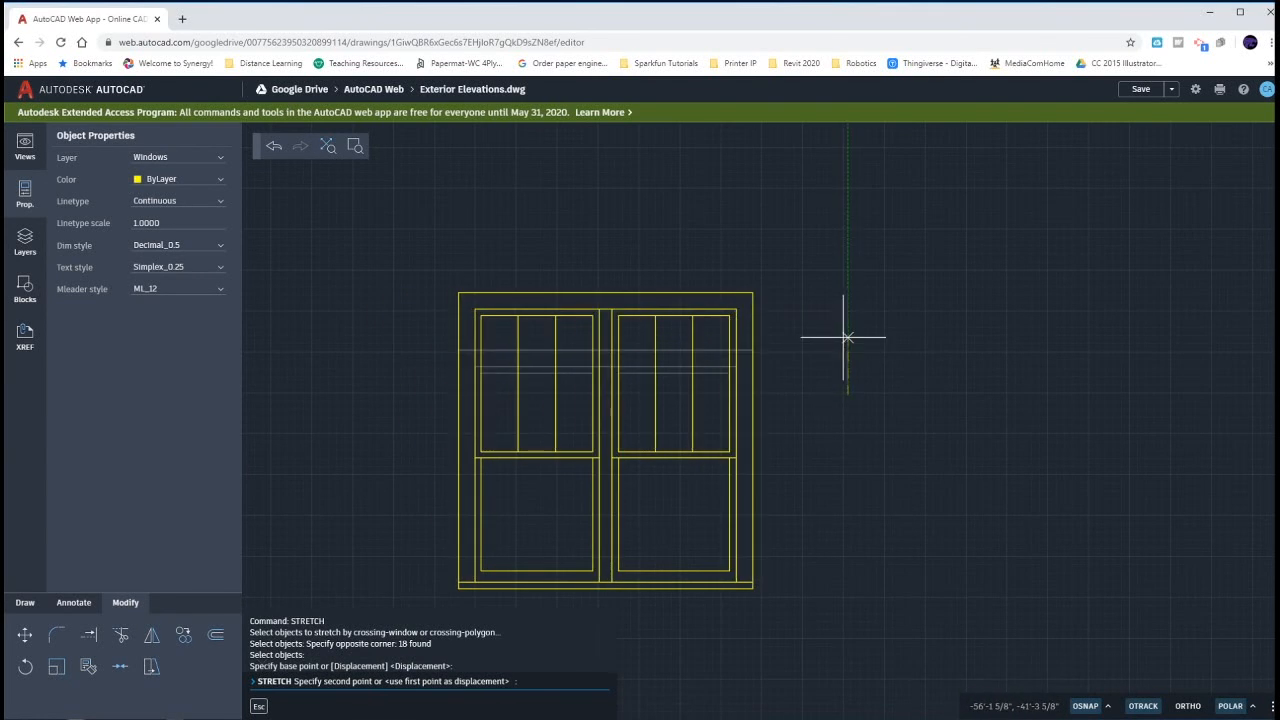
key(Return)
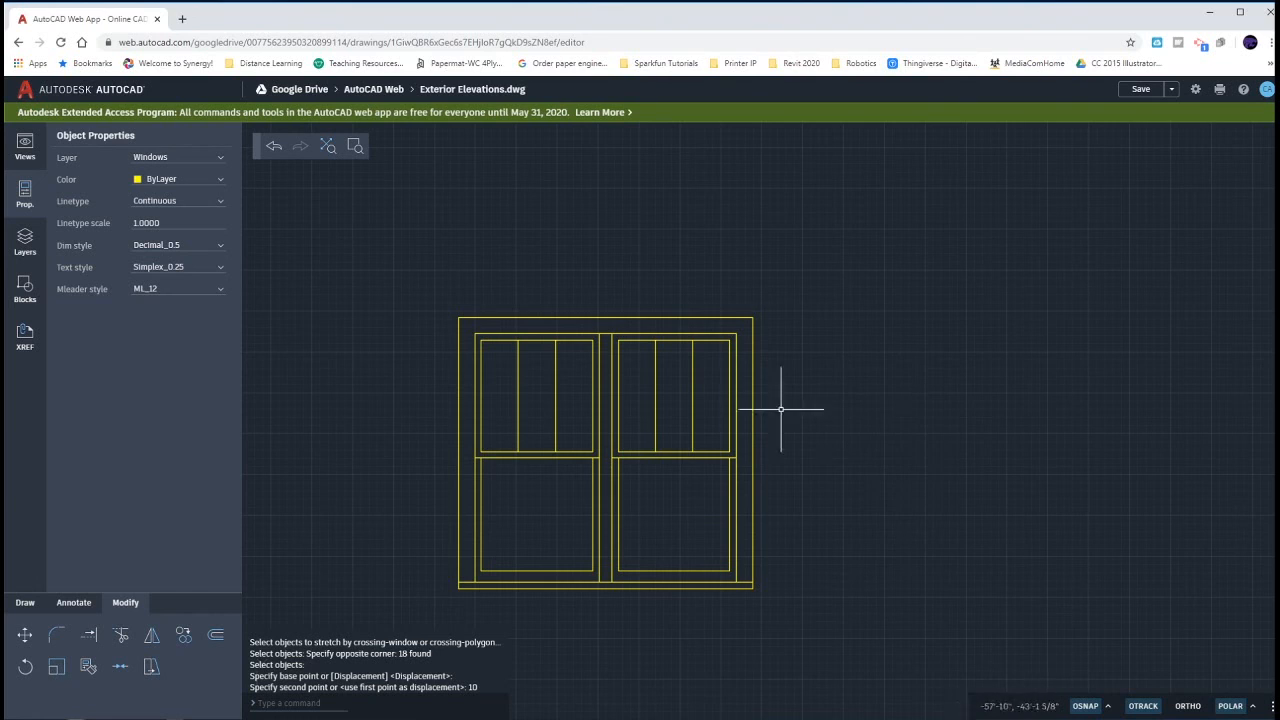
Check the length of the horizontal line at the top of the taller window's inner frame.
click(699, 332)
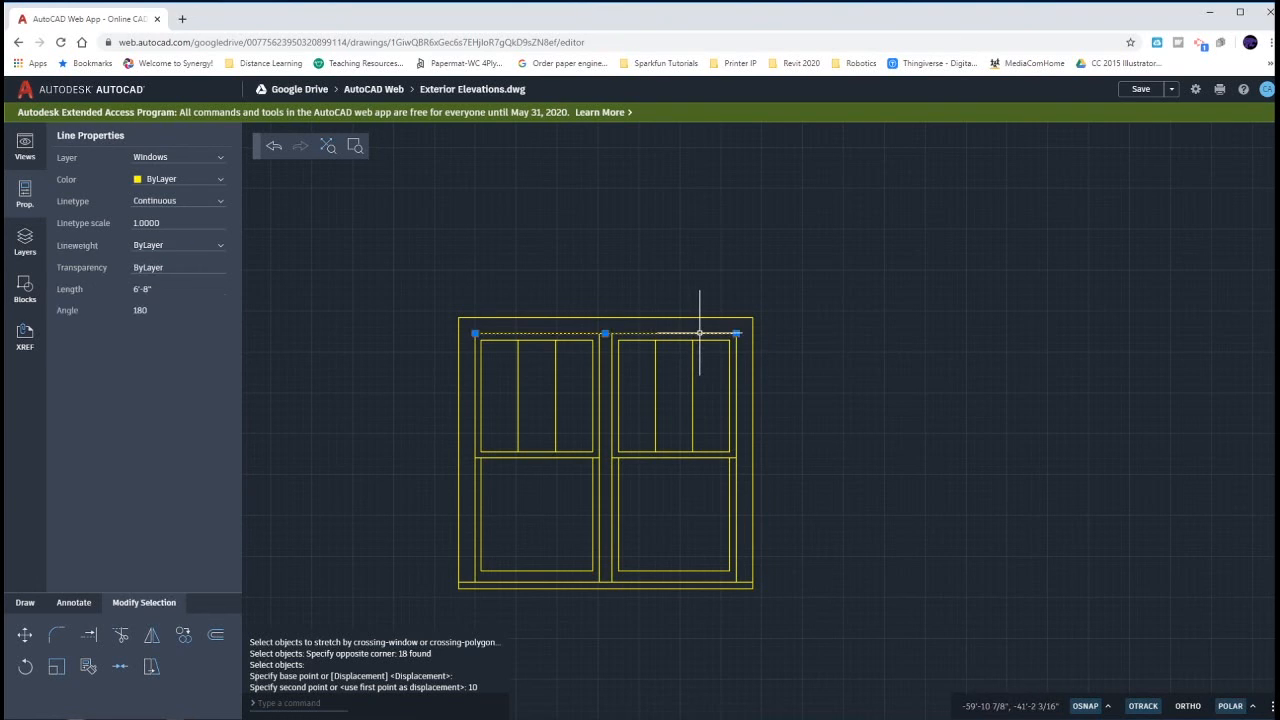
click(681, 588)
key(Escape)
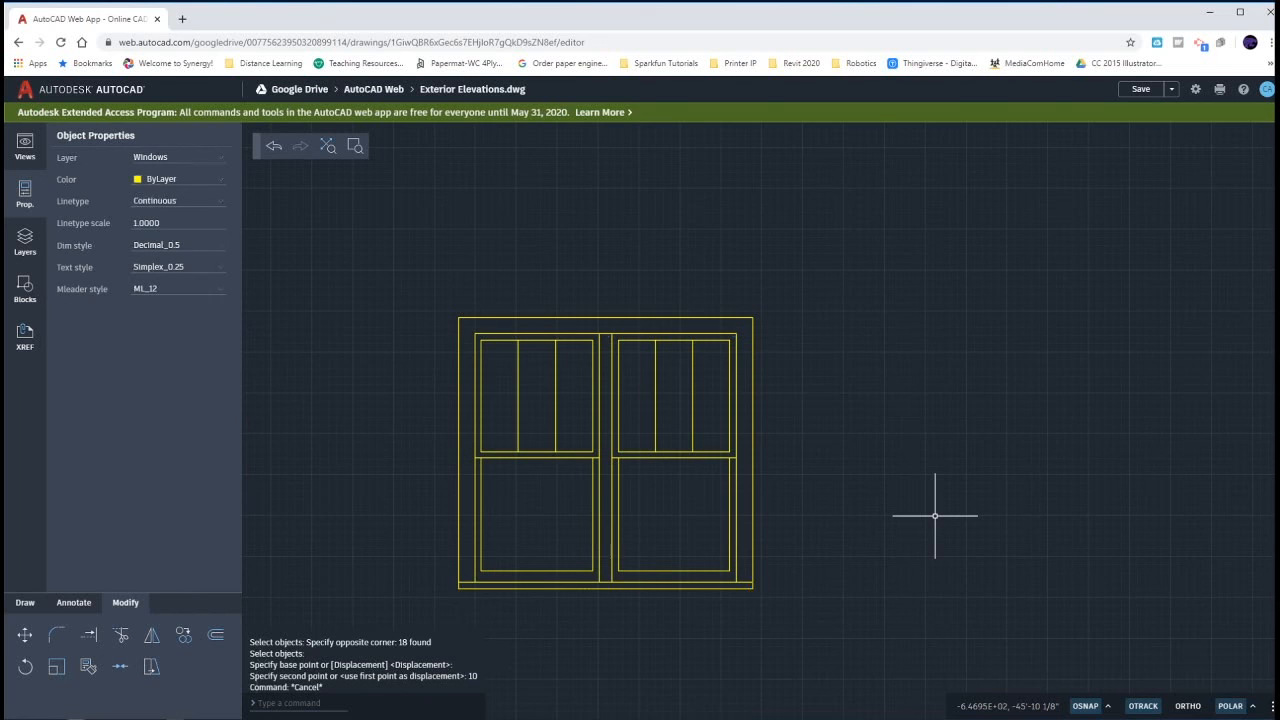
Copy the taller double window straight down to the empty space beneath it.
scroll(935, 514, down, 2)
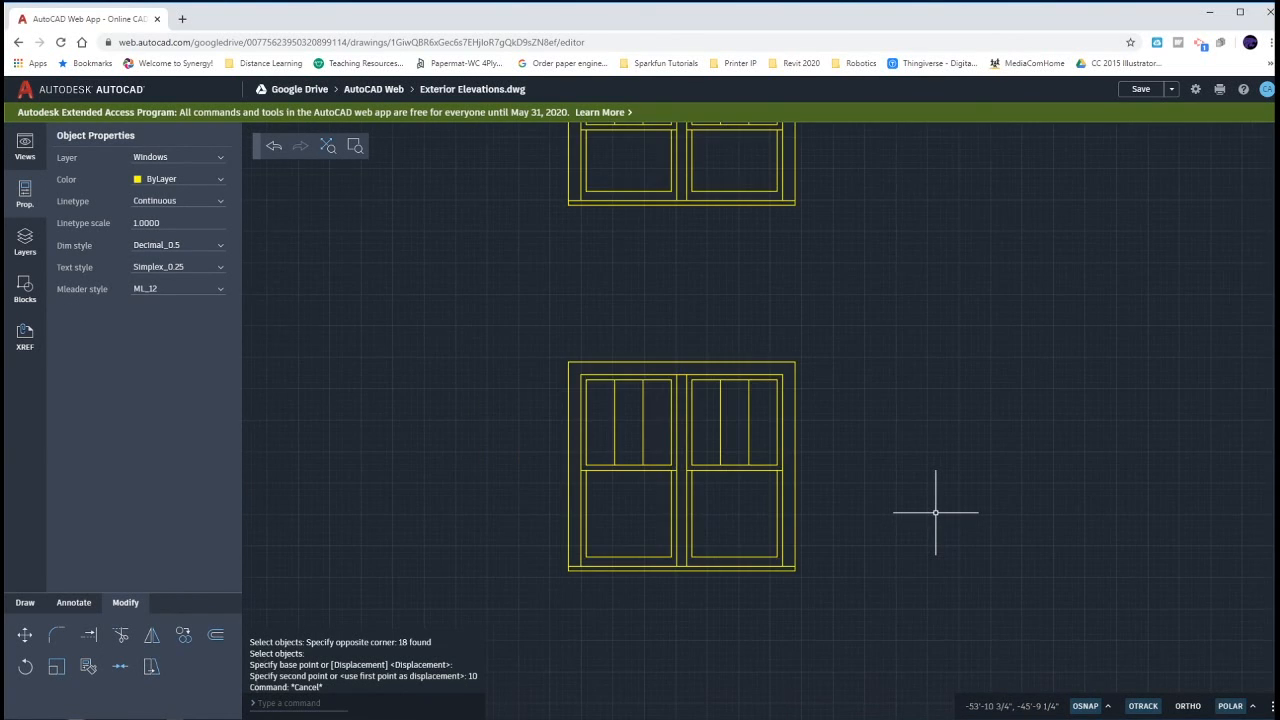
scroll(935, 512, down, 4)
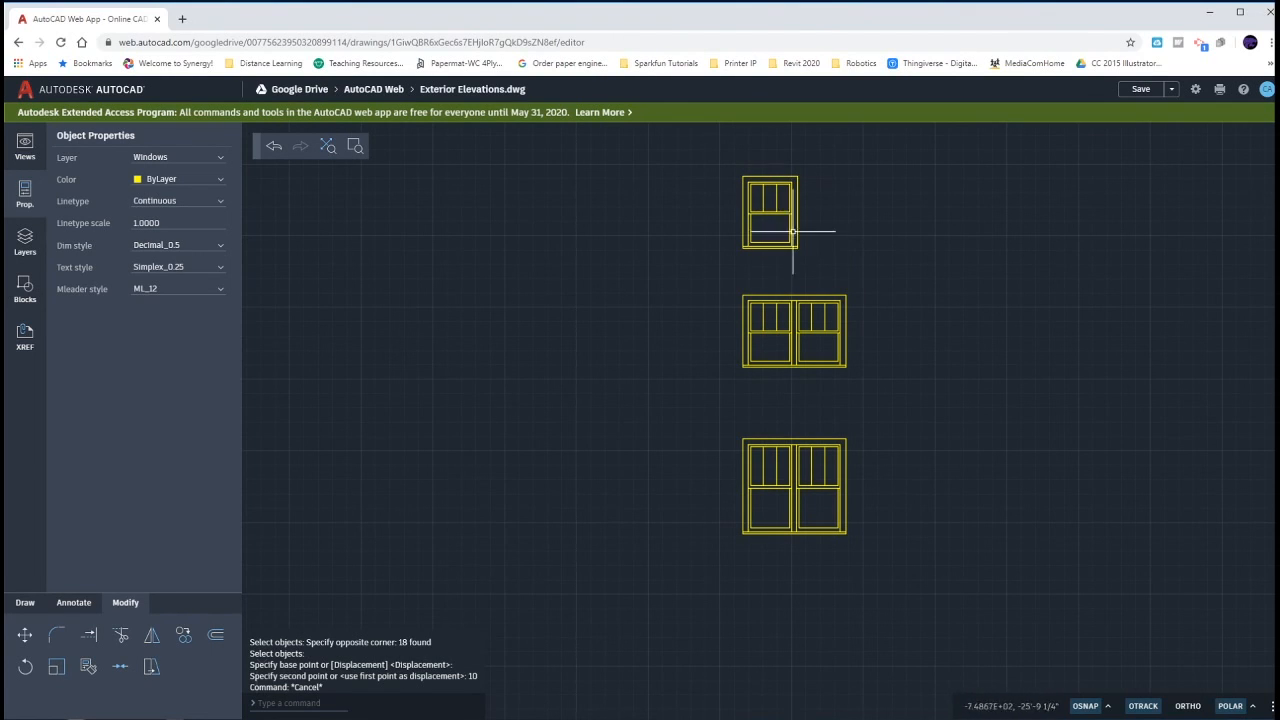
click(722, 418)
click(882, 565)
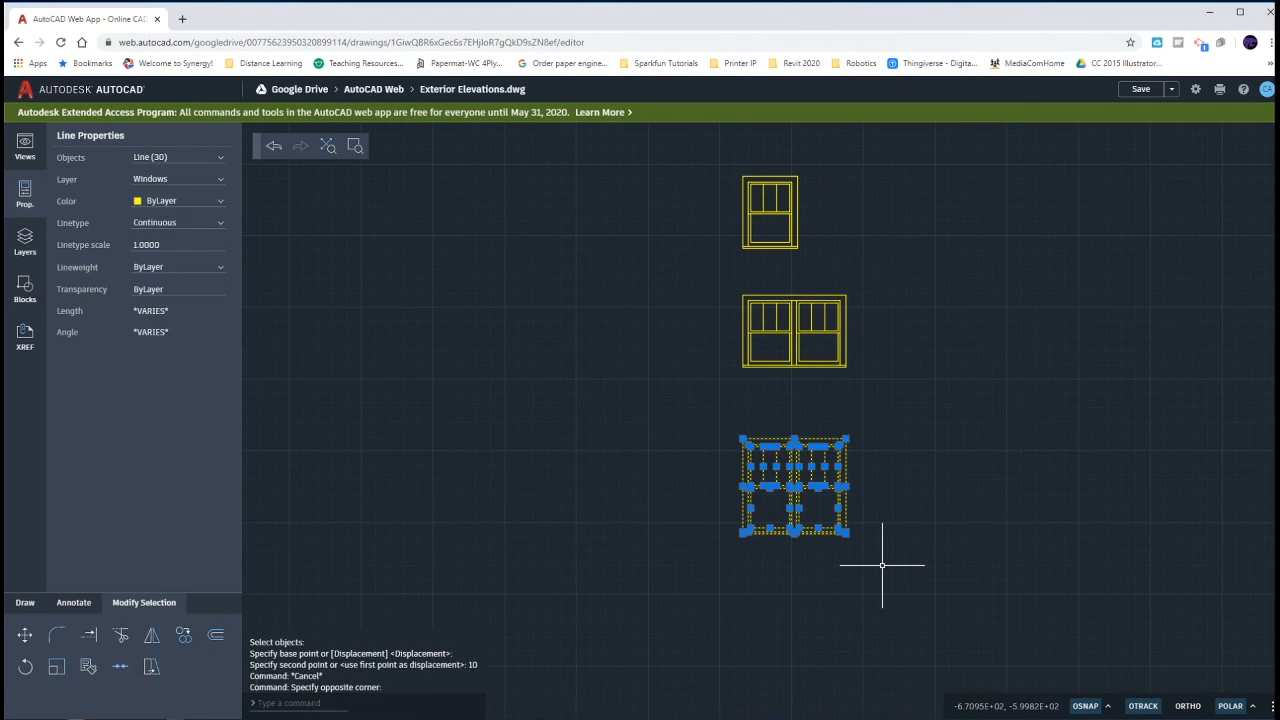
text(copy)
key(Return)
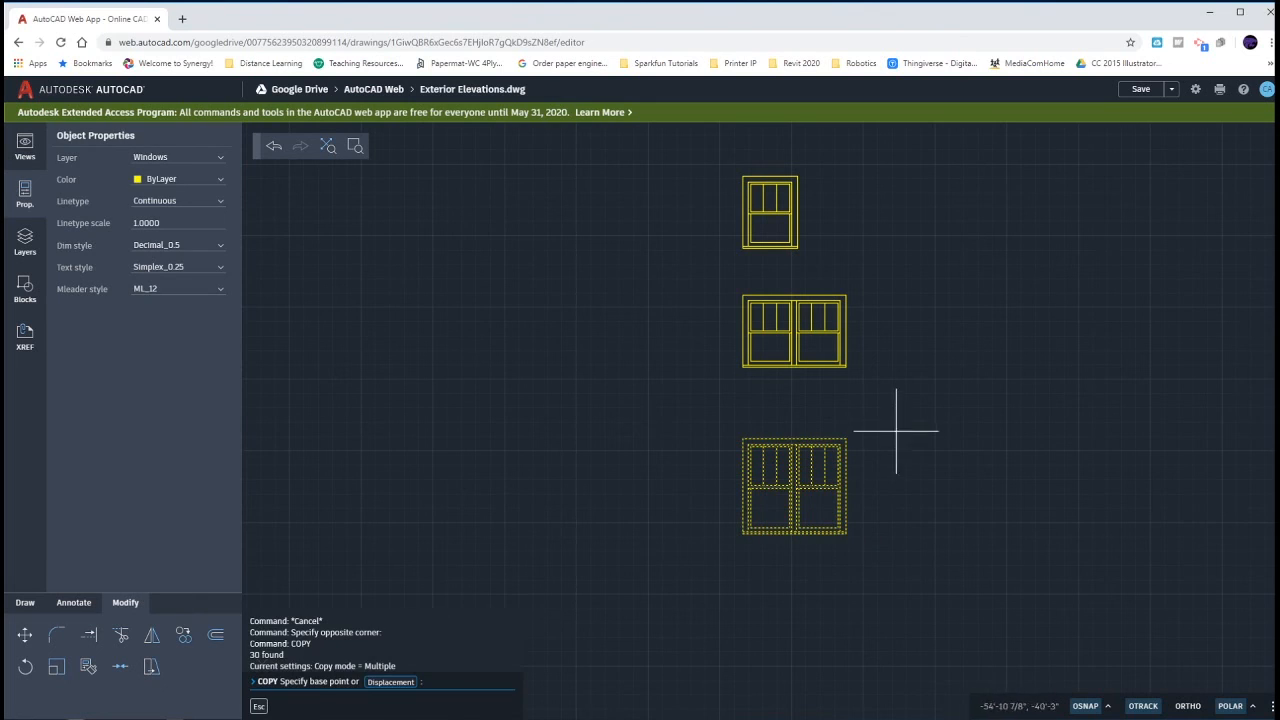
click(896, 429)
click(897, 584)
key(Escape)
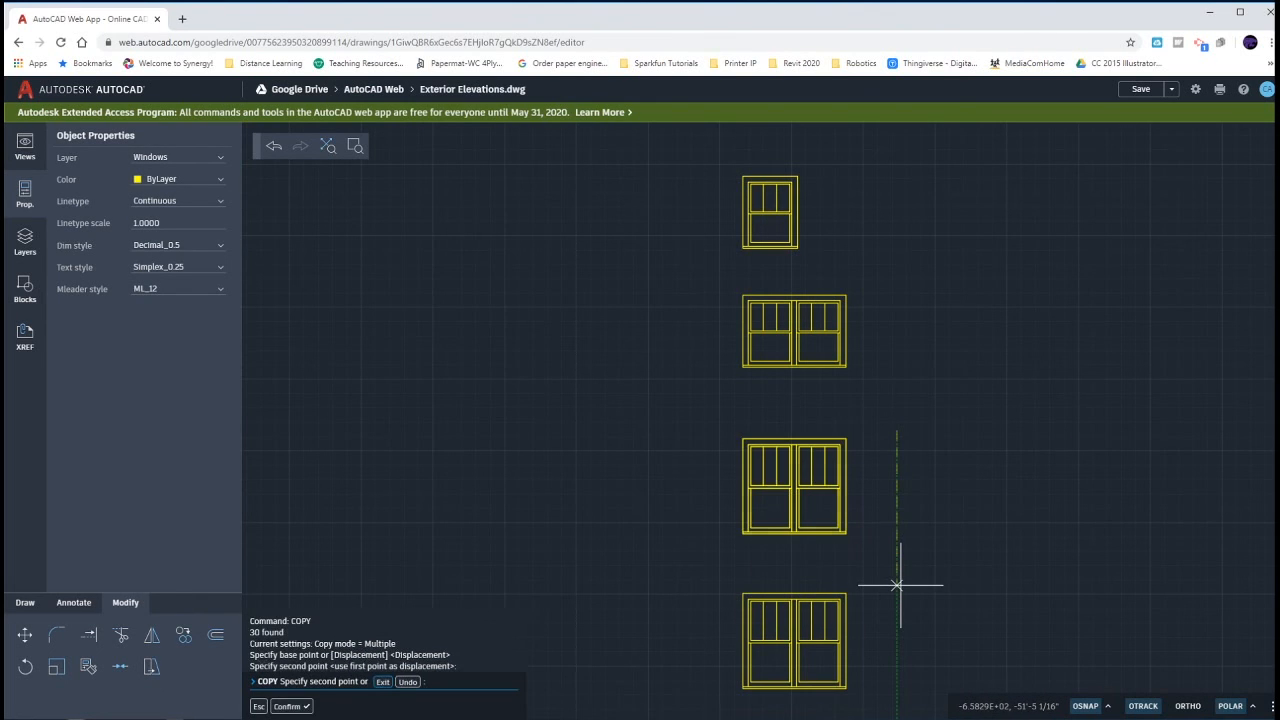
key(Escape)
Delete the right sash unit and right outer trim line from the lowest double window, keeping the left unit.
middle_drag(873, 593, 848, 420)
scroll(857, 486, up, 5)
click(635, 234)
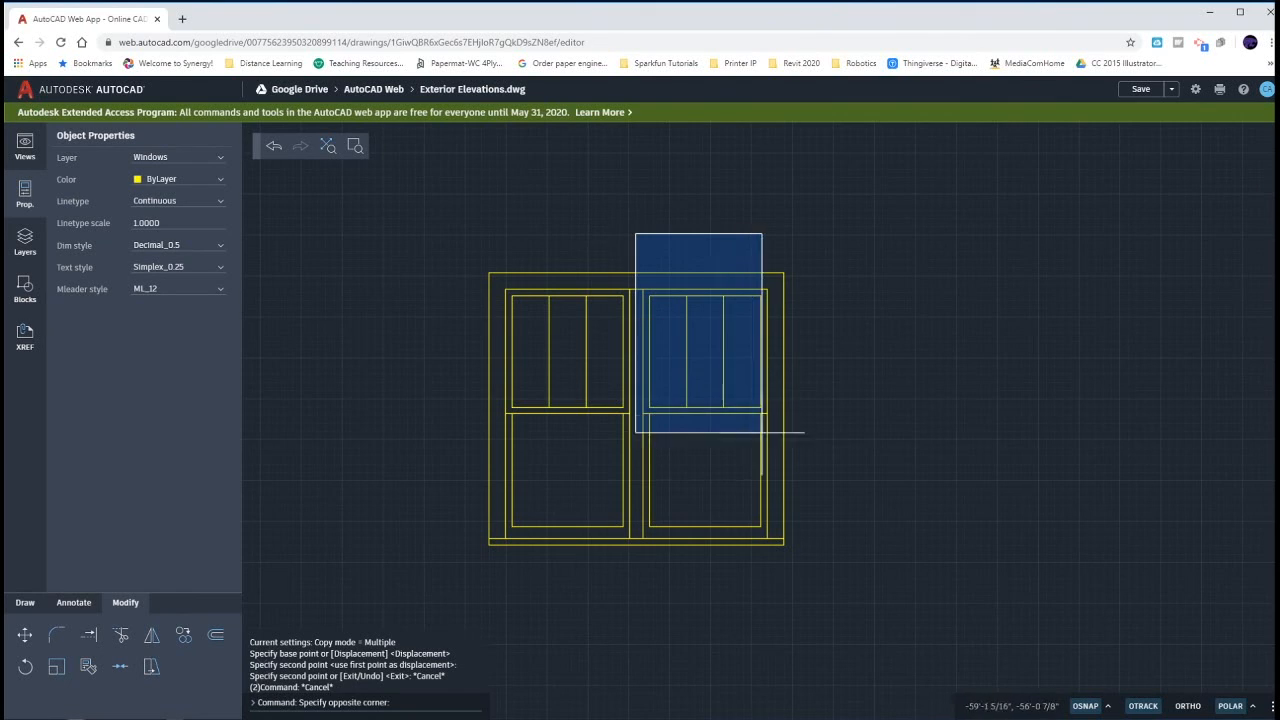
click(855, 588)
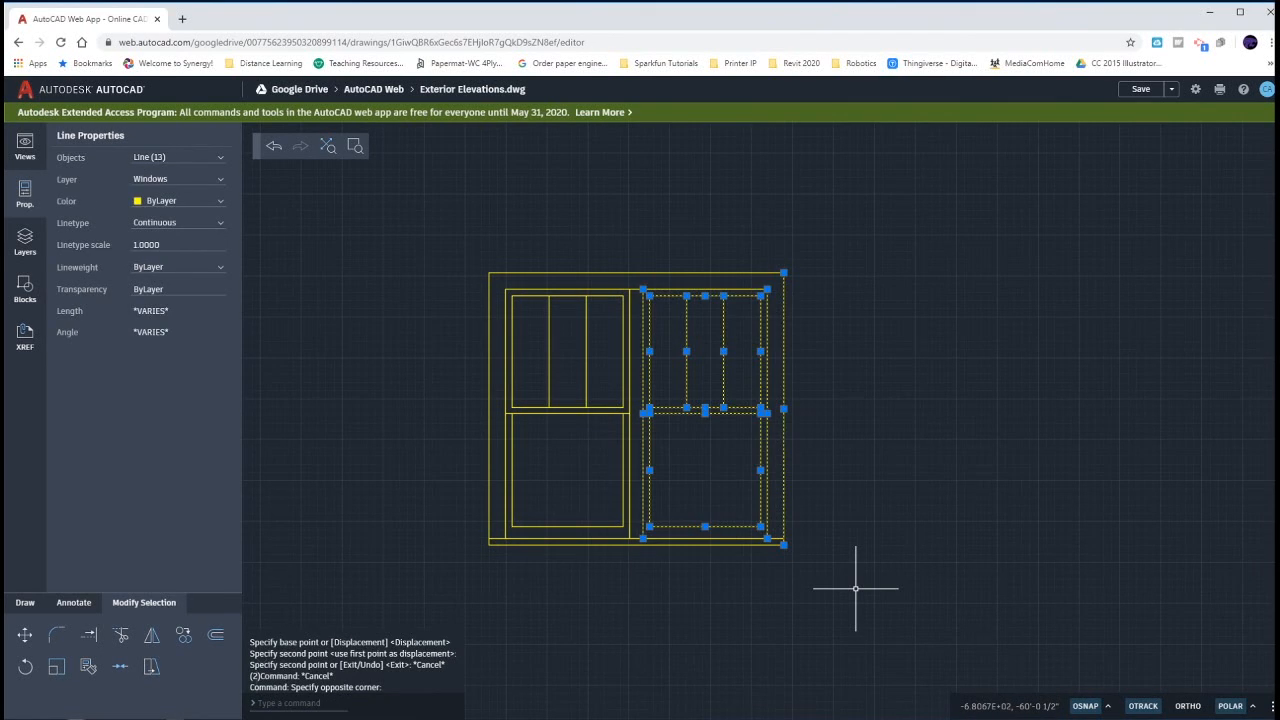
key(Delete)
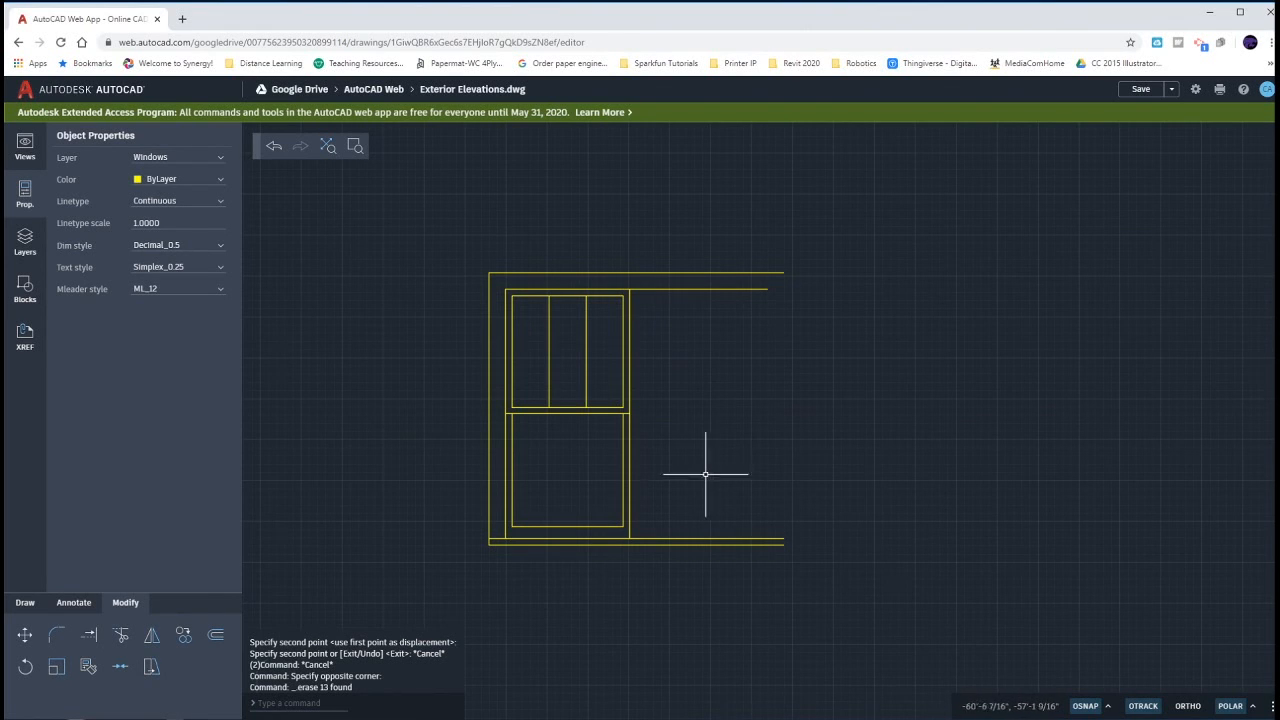
Offset the remaining unit's right vertical frame line 5 inches to the right to form the outer trim edge.
text(o)
key(Return)
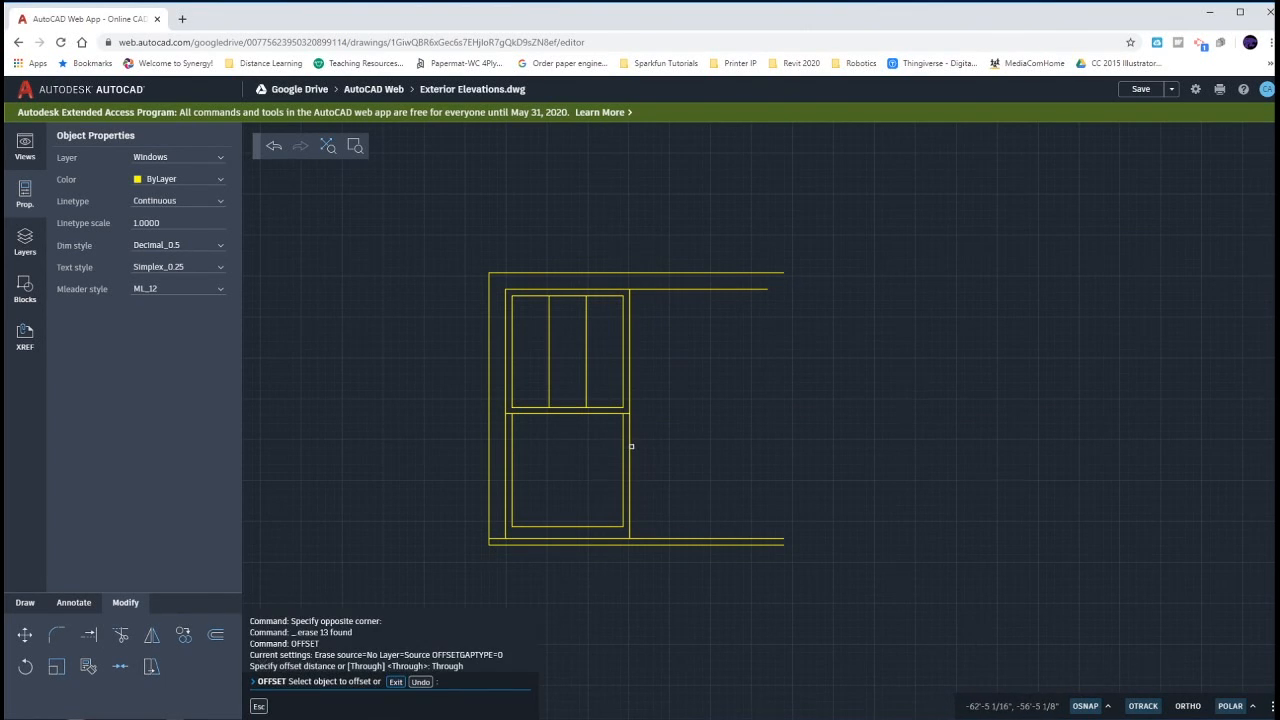
click(630, 446)
text(5)
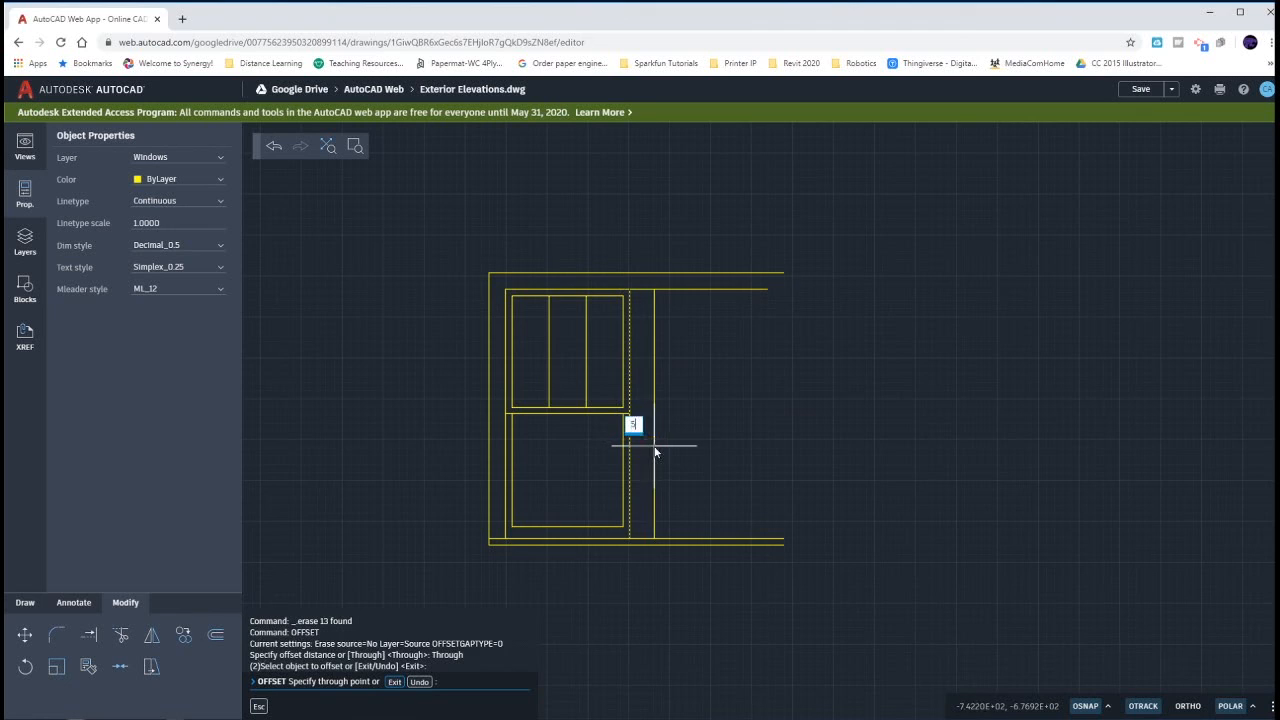
key(Return)
key(Escape)
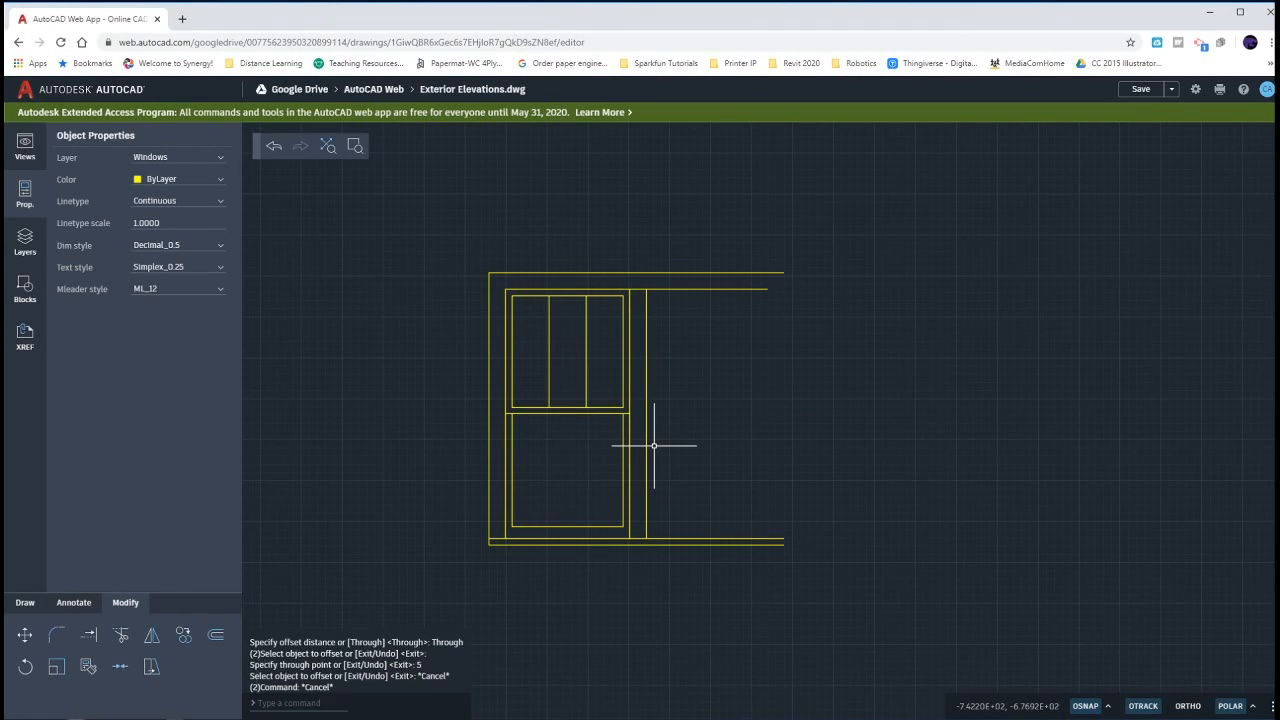
Trim the lowest window's upper sill line back to the right trim edge and its inner head line back to the right frame line.
text(tr)
key(Return)
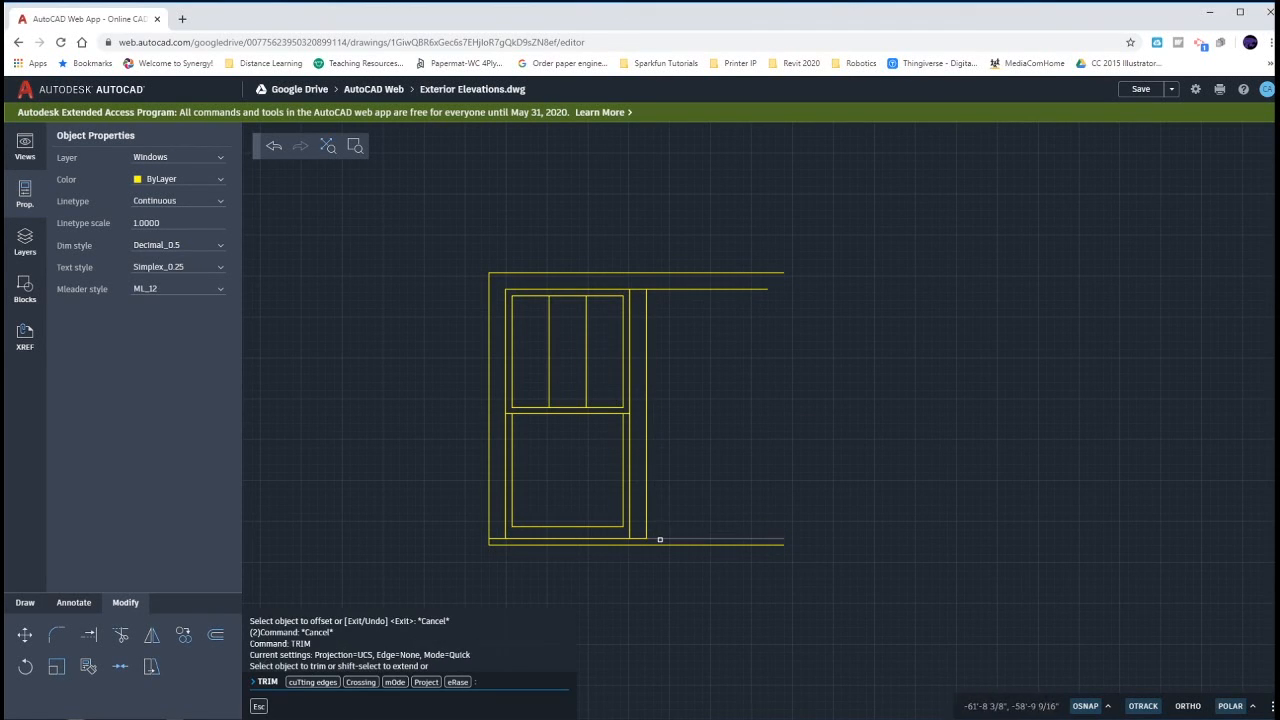
click(660, 539)
click(679, 289)
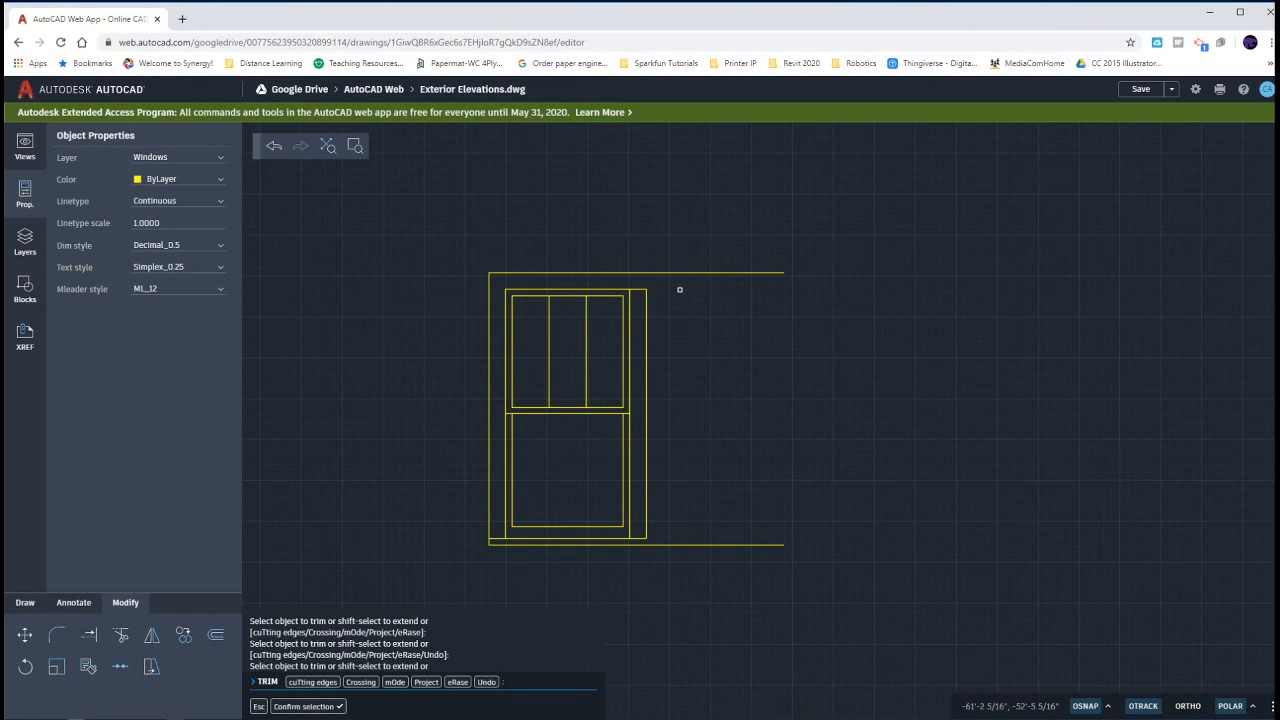
key(Escape)
key(Escape)
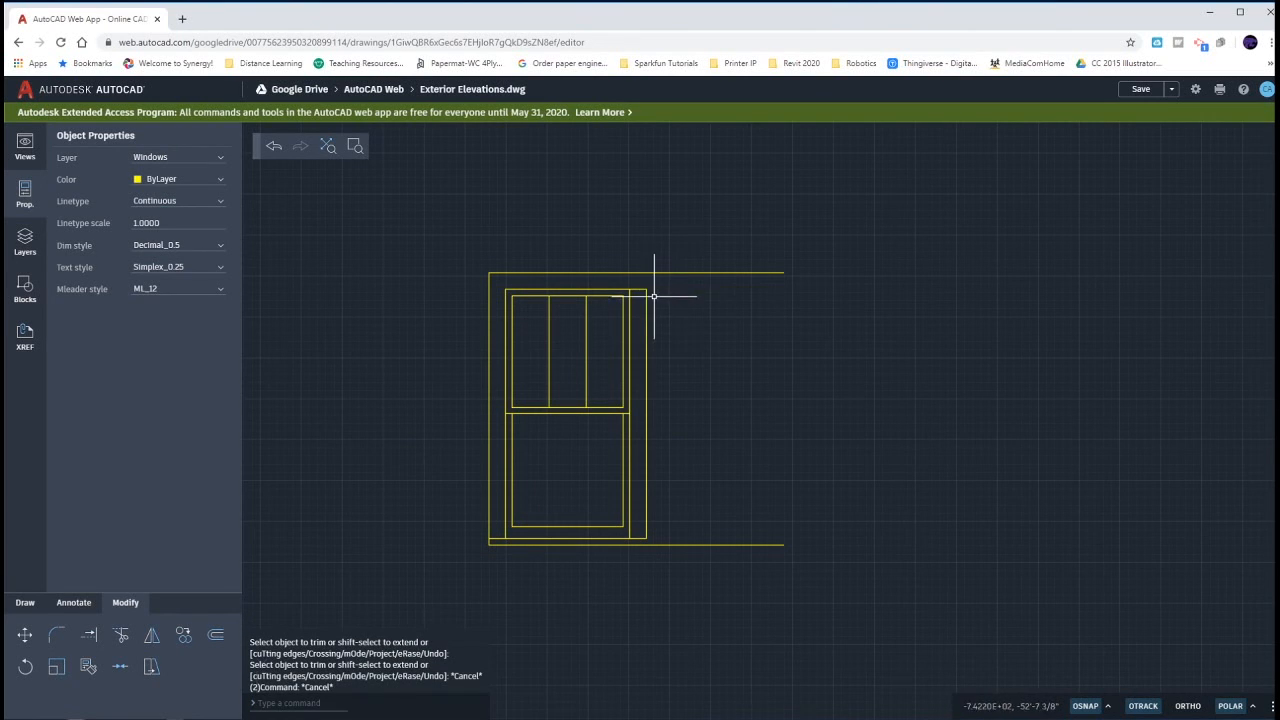
key(Return)
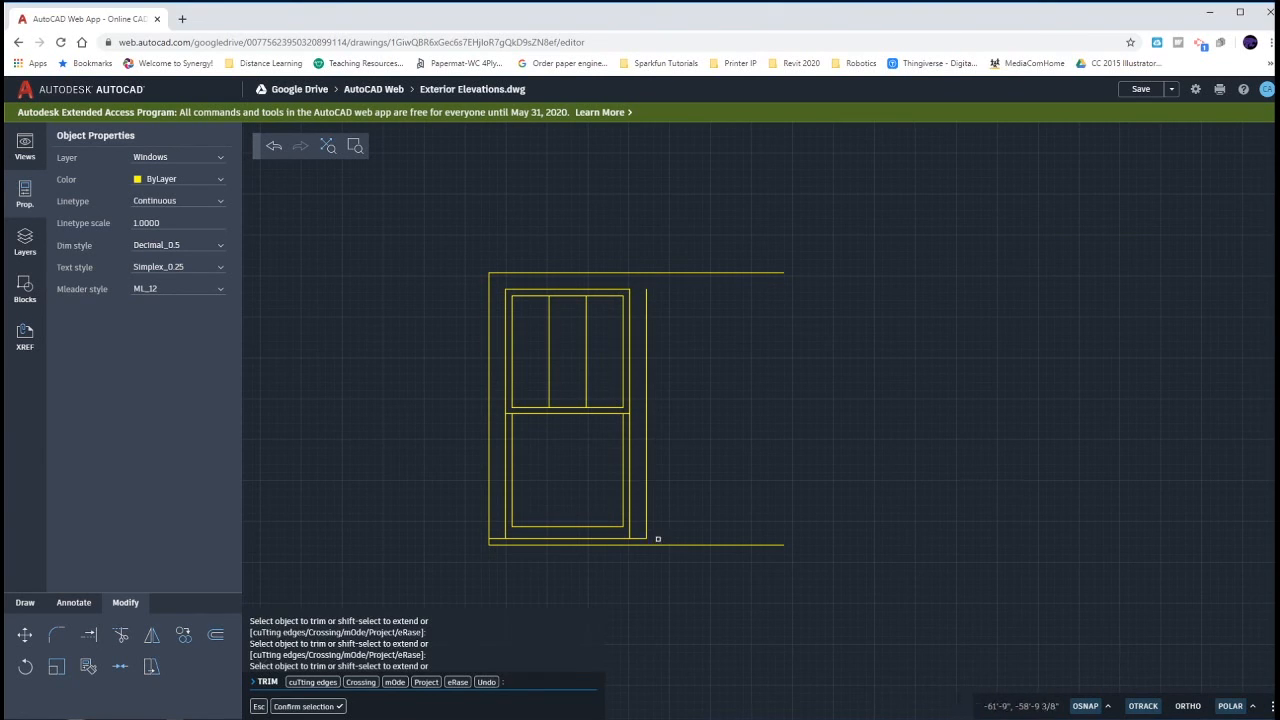
key(Escape)
key(Escape)
key(Escape)
Fillet the new right trim edge with the outer head line and the bottom sill line to close both corners at zero radius.
text(f)
key(Return)
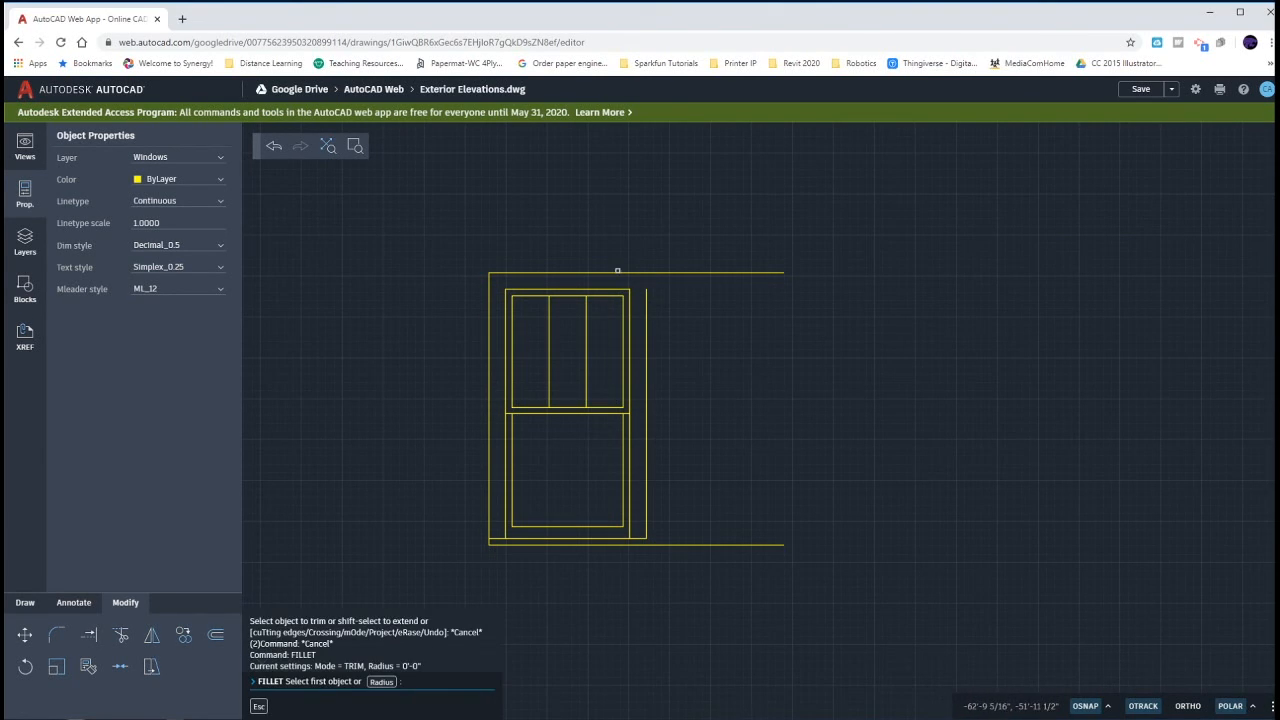
click(645, 292)
click(628, 271)
key(Return)
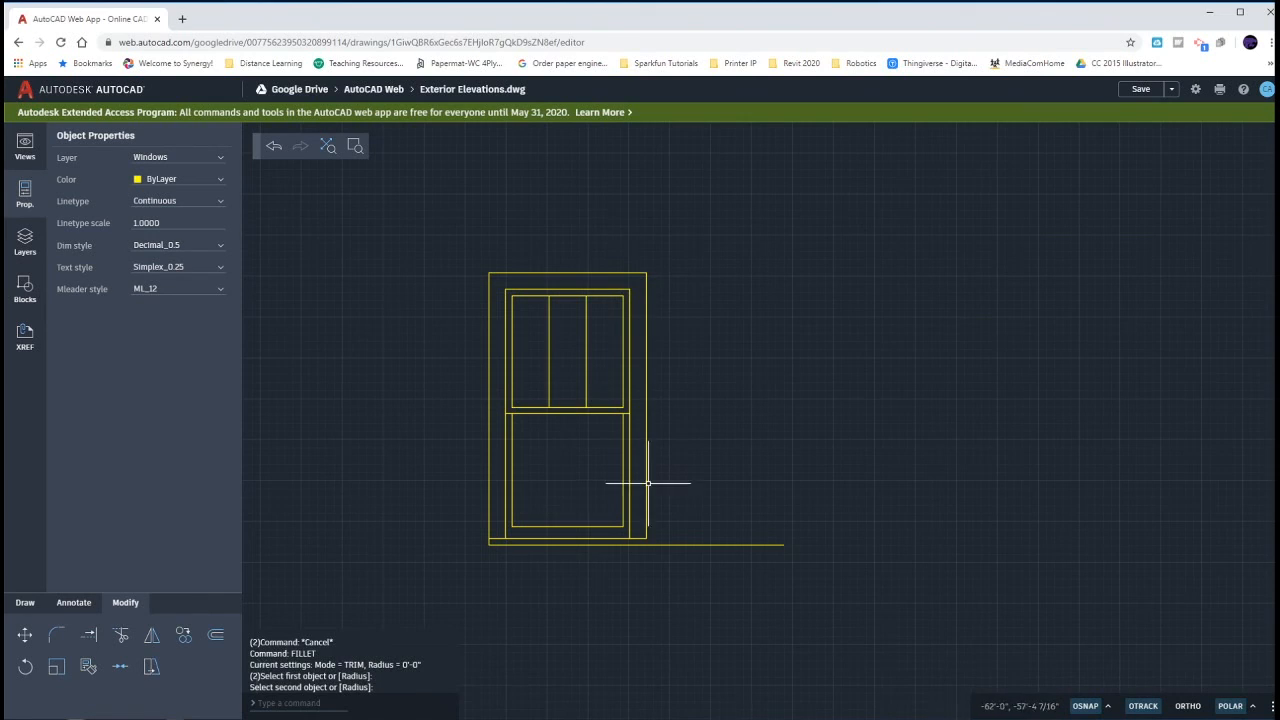
click(646, 523)
click(633, 541)
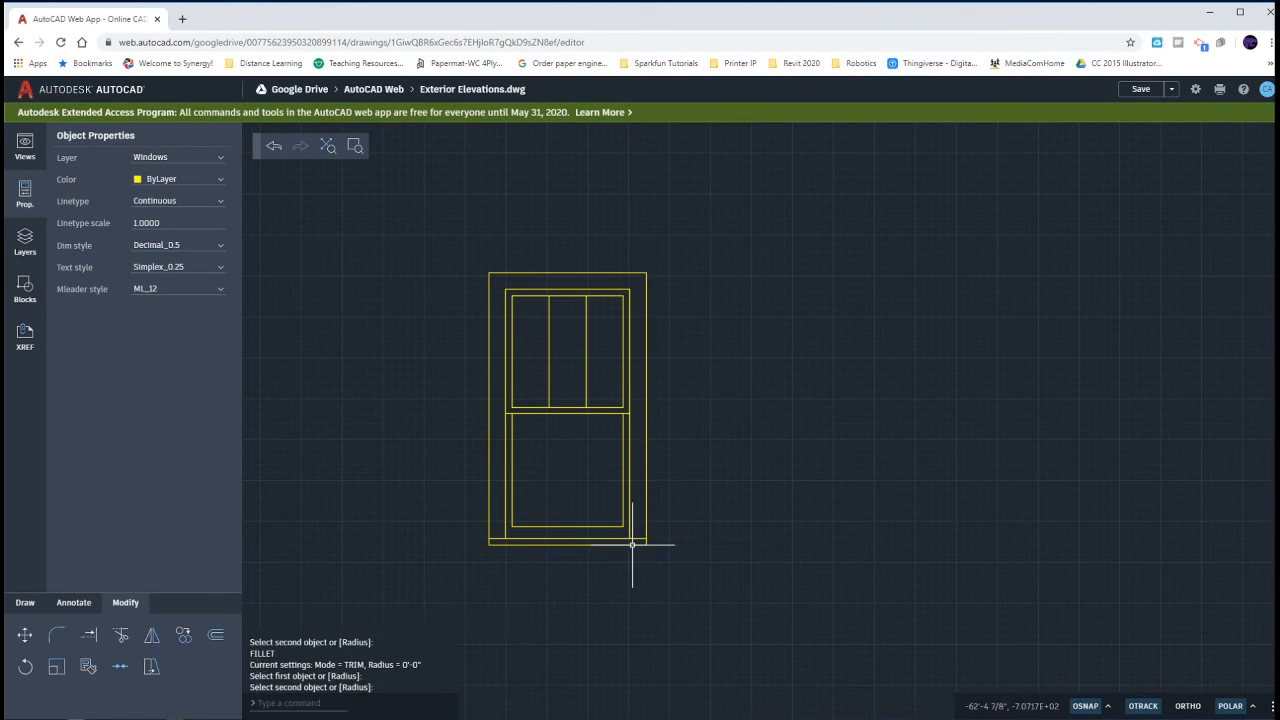
key(Escape)
scroll(787, 475, down, 3)
scroll(787, 475, down, 5)
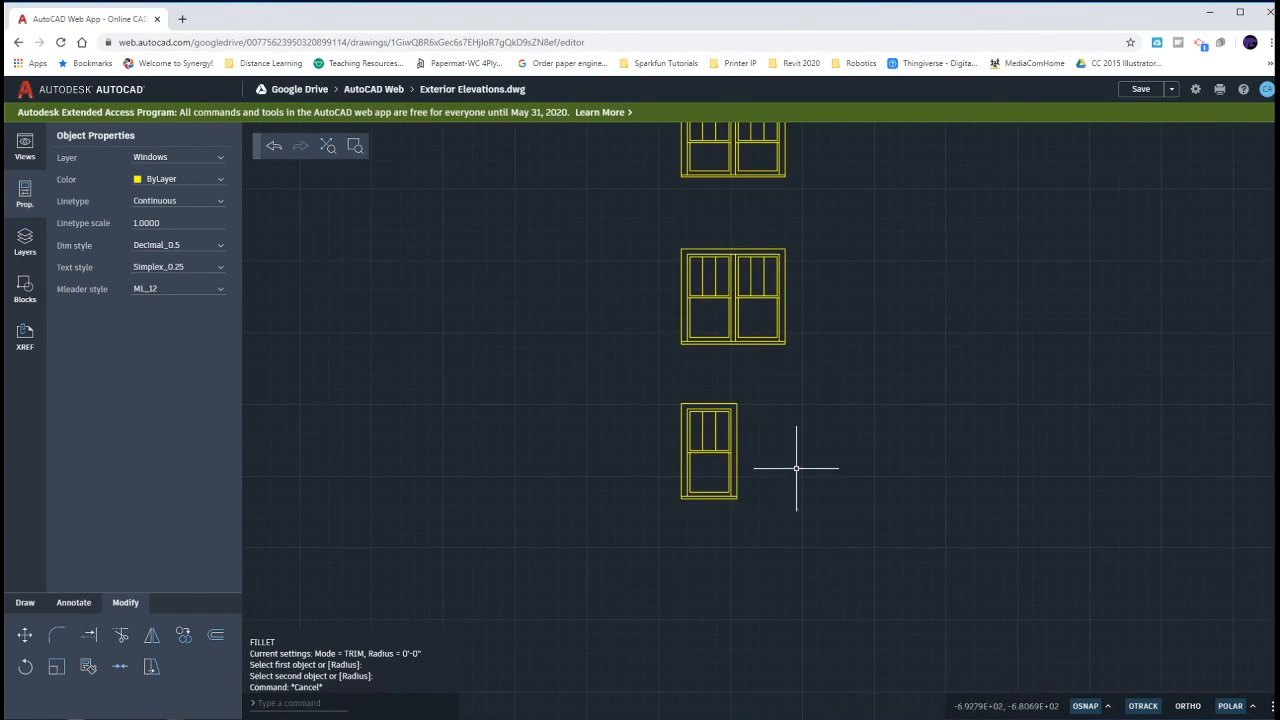
middle_drag(883, 391, 863, 426)
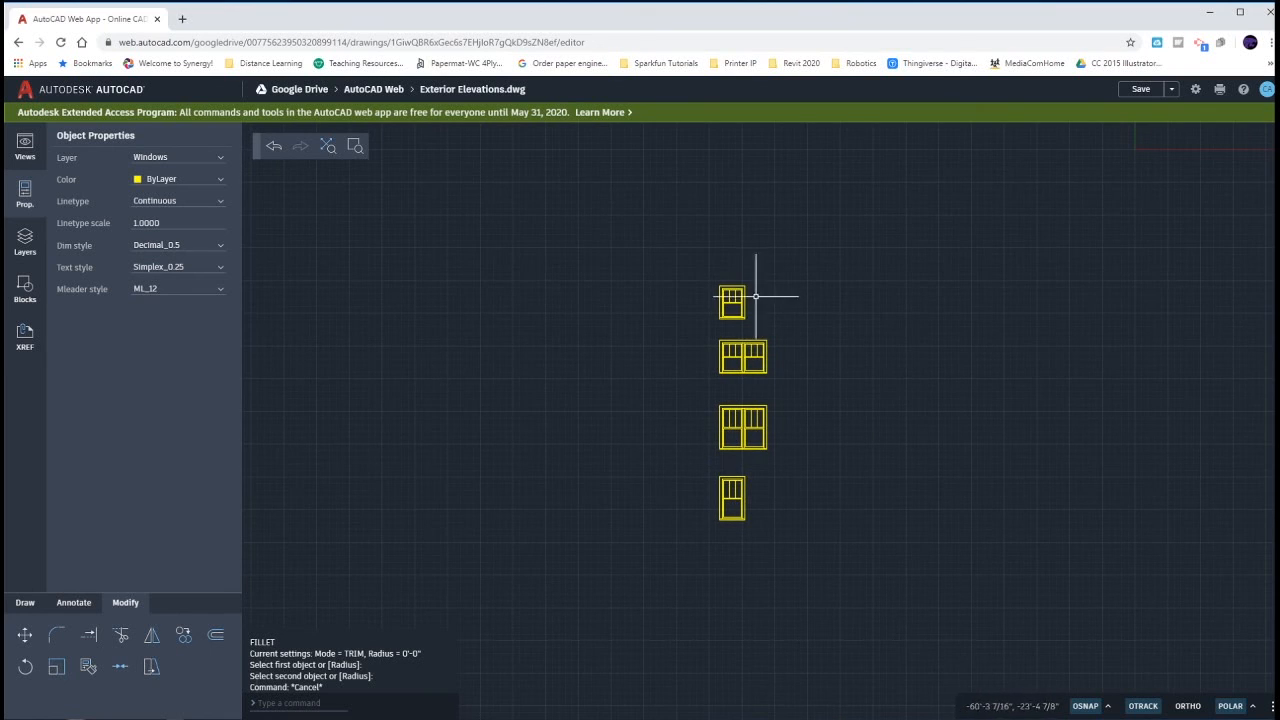
click(709, 272)
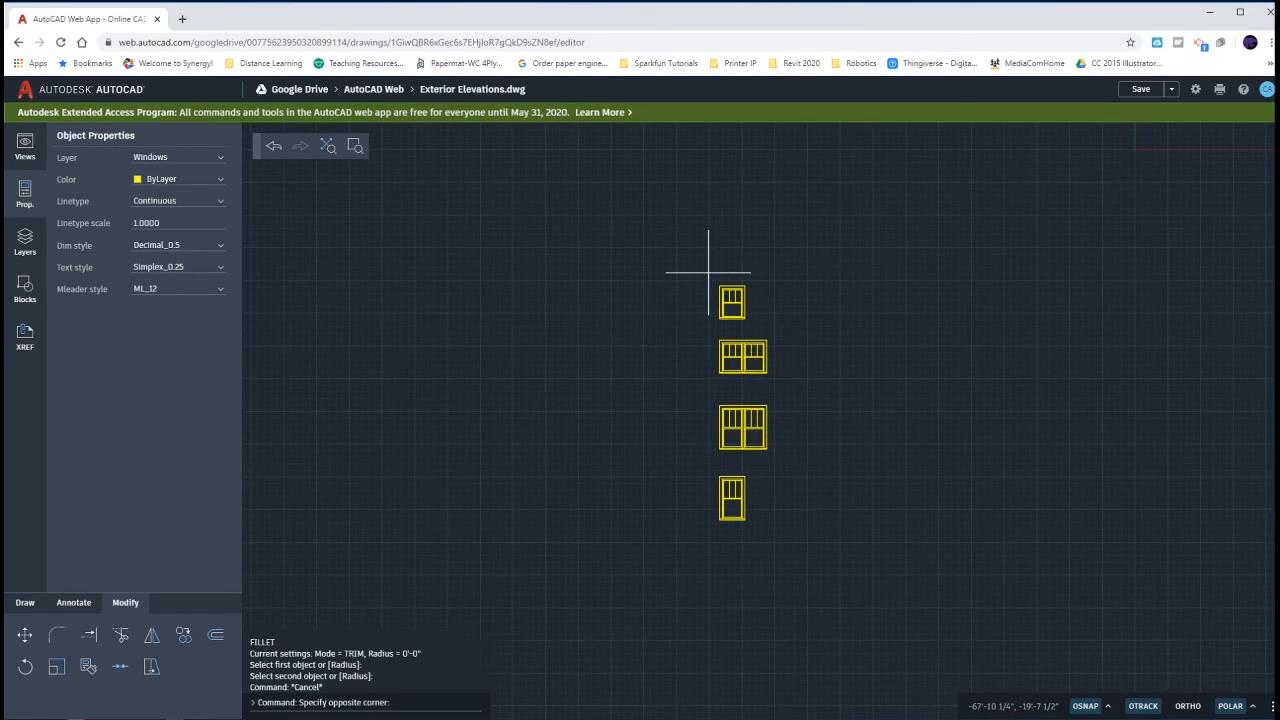
click(799, 381)
click(706, 398)
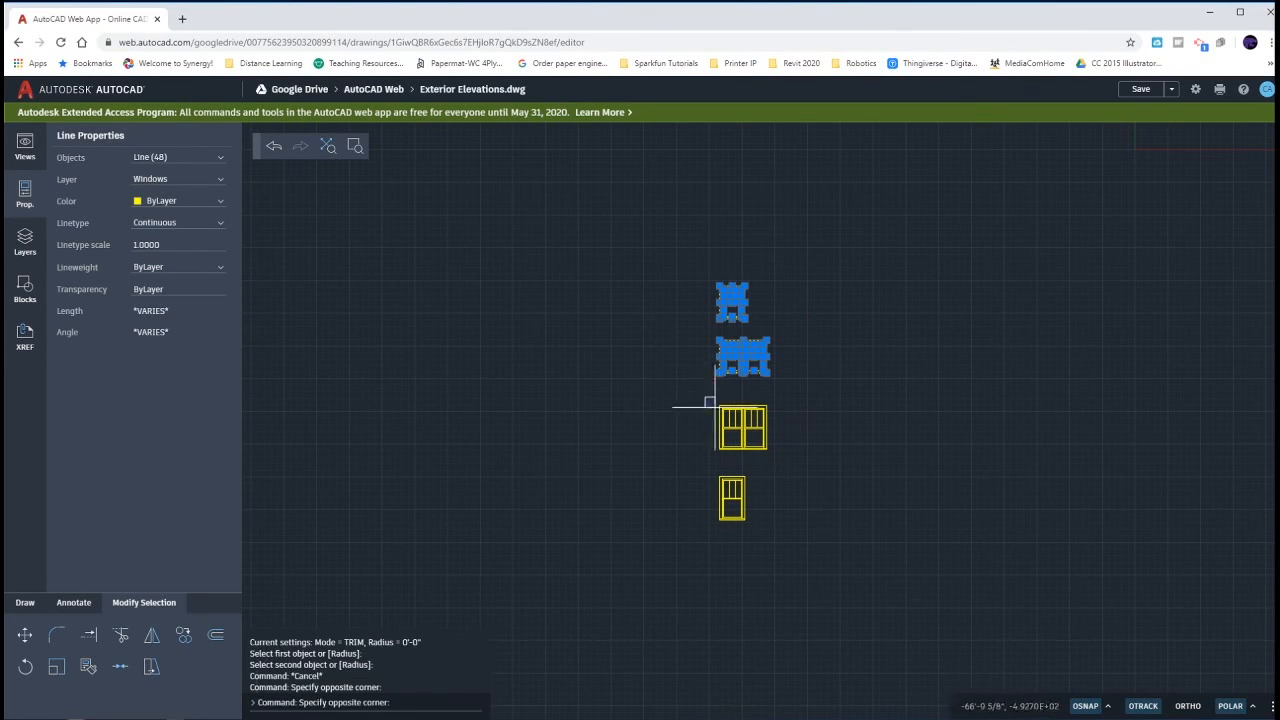
click(782, 534)
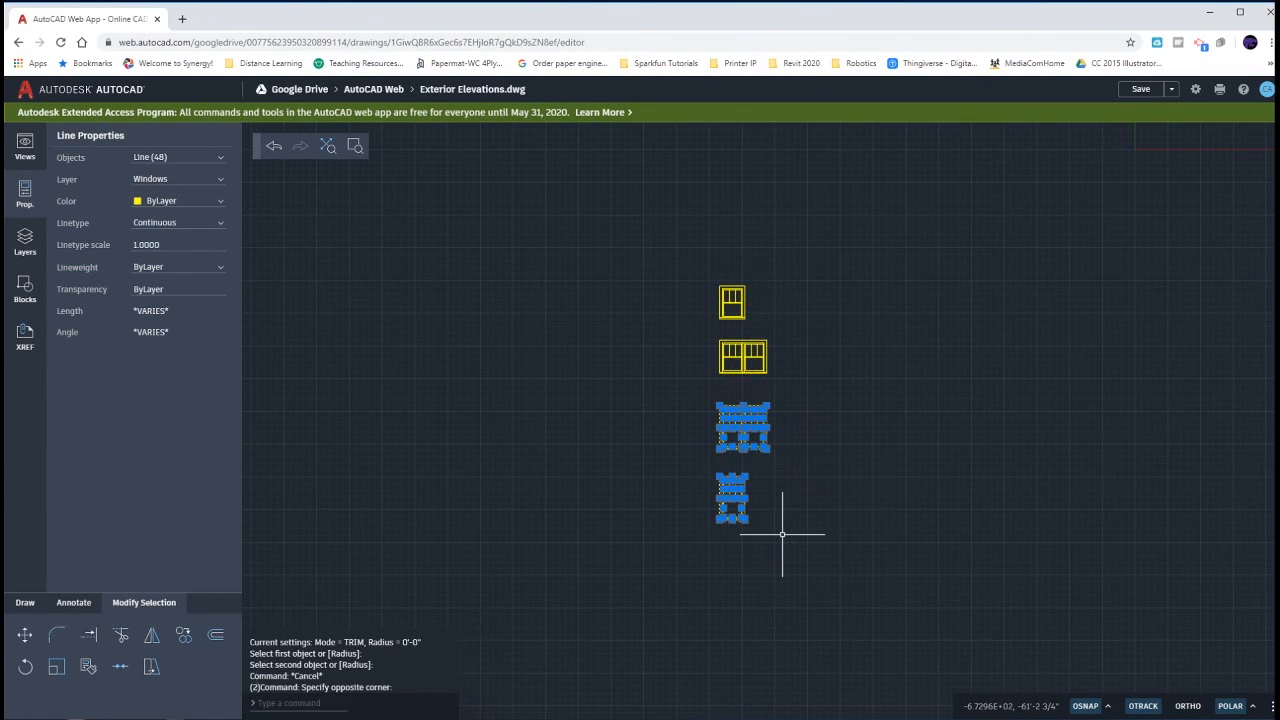
key(Escape)
Copy all four windows horizontally to the right, forming a second column beside the originals.
scroll(800, 534, down, 4)
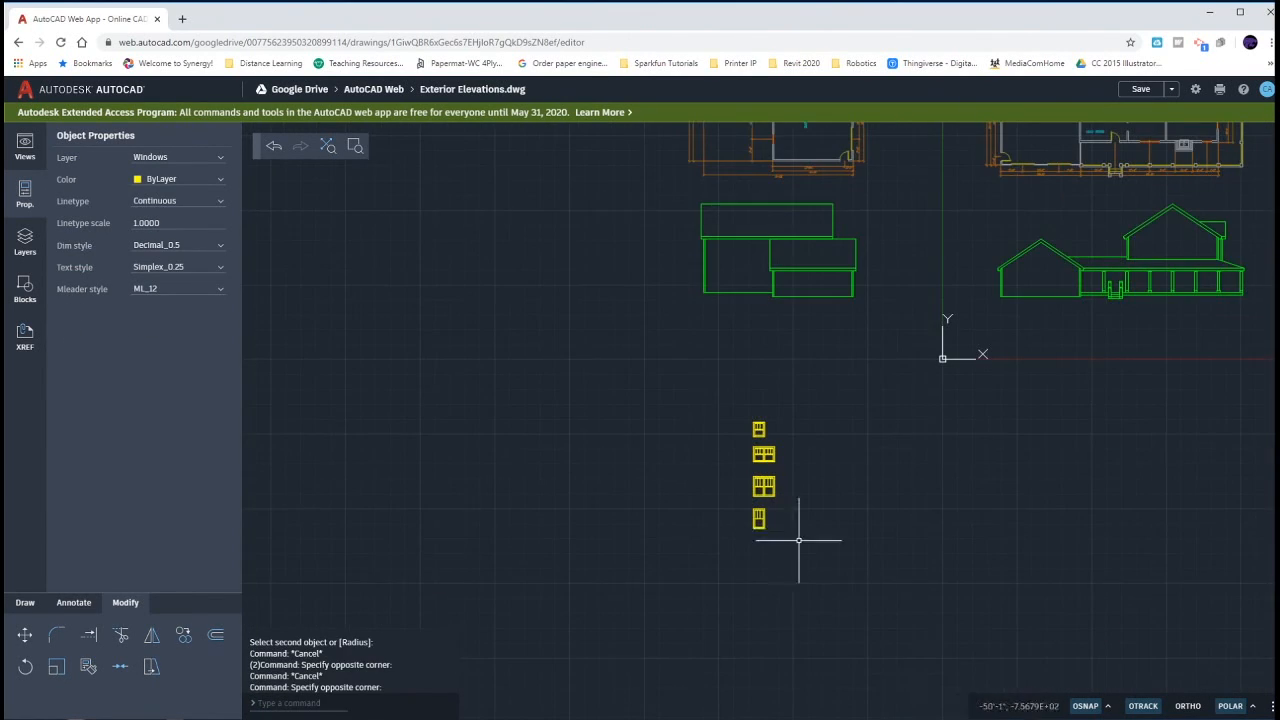
middle_drag(846, 555, 790, 553)
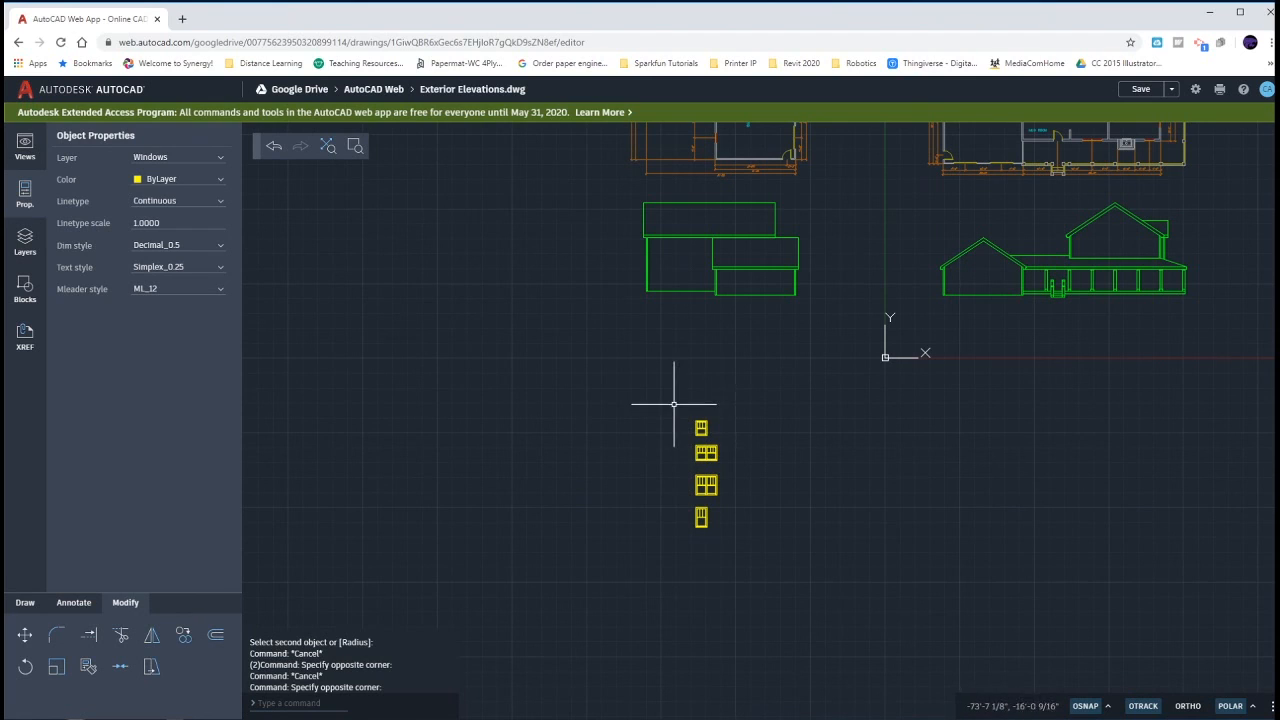
click(674, 403)
click(755, 554)
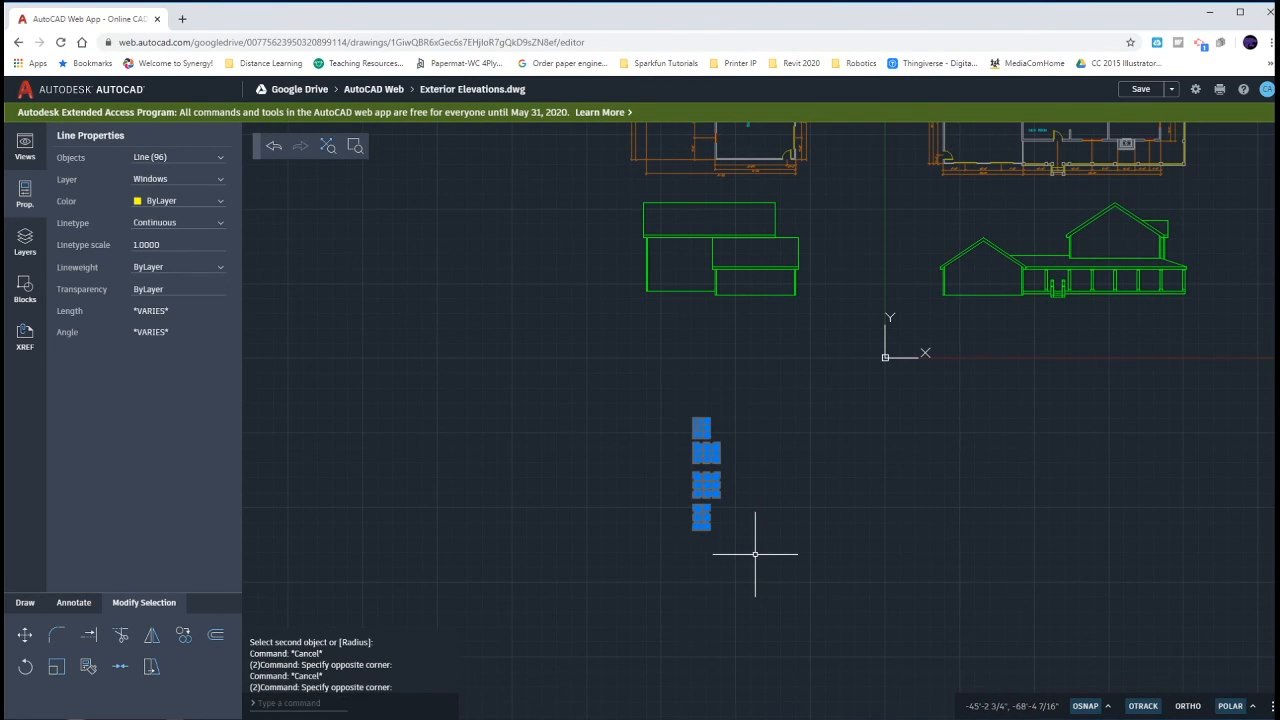
text(co)
key(Return)
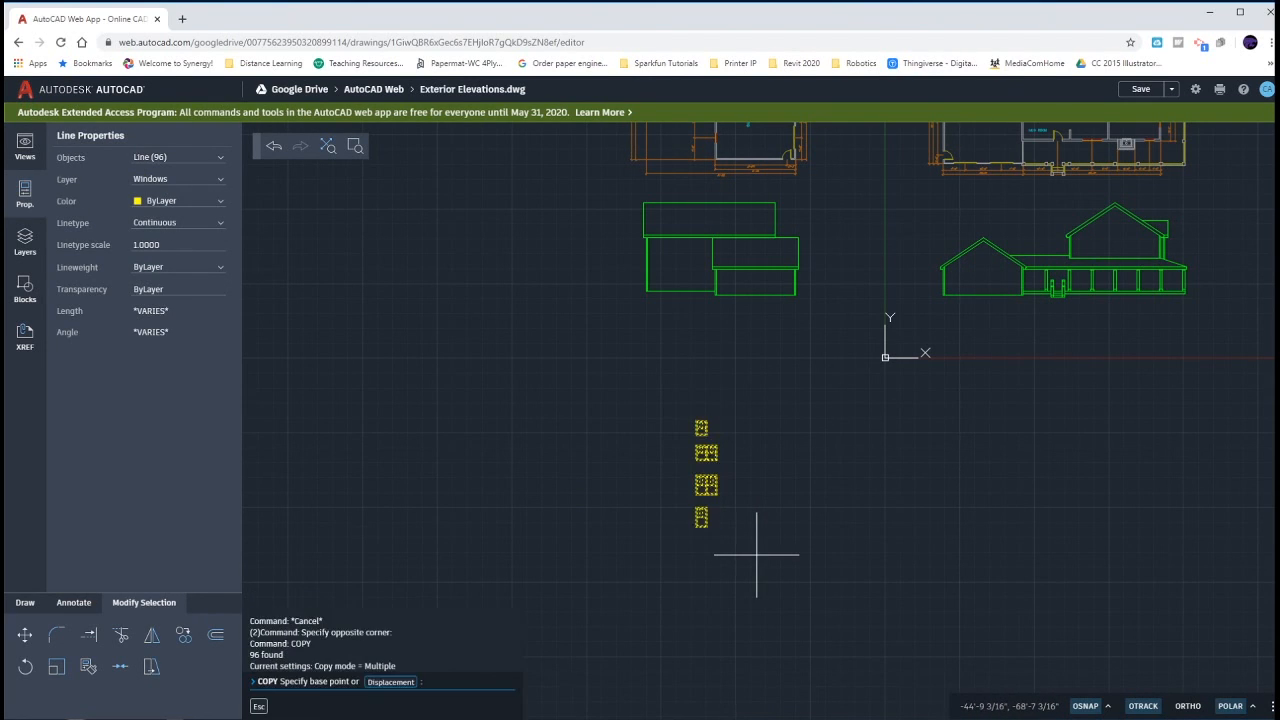
click(727, 562)
click(788, 563)
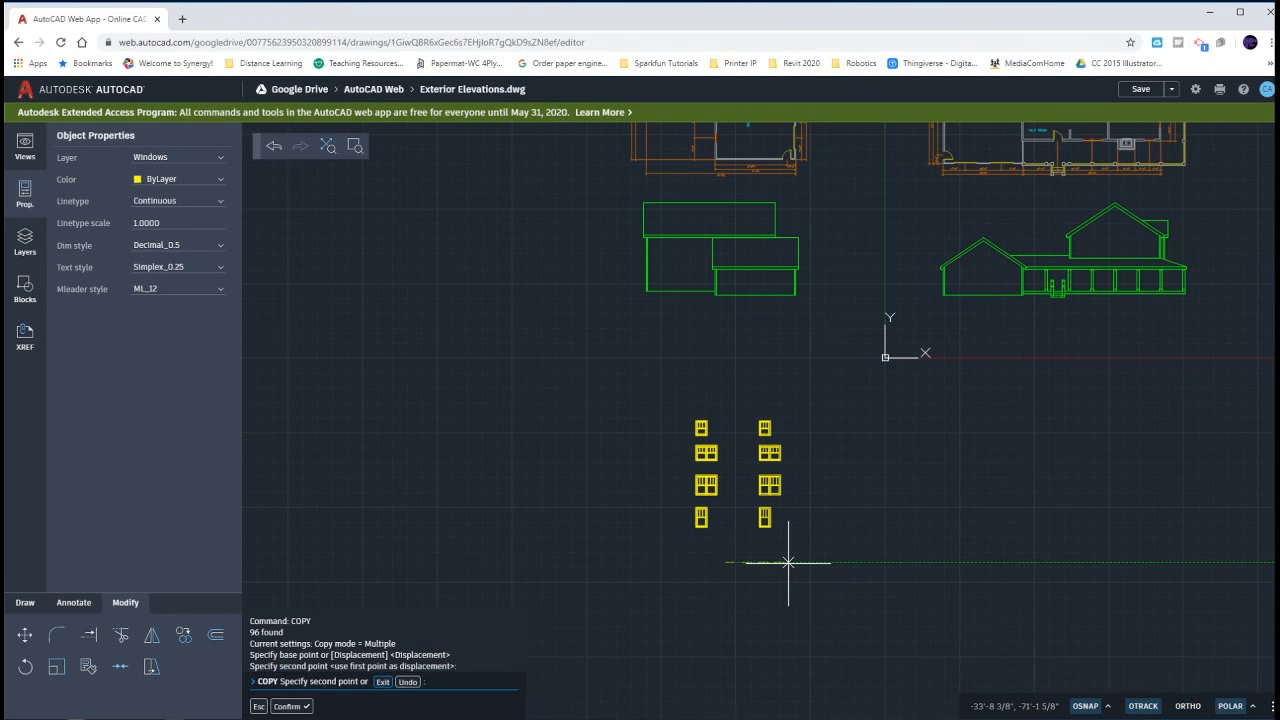
key(Escape)
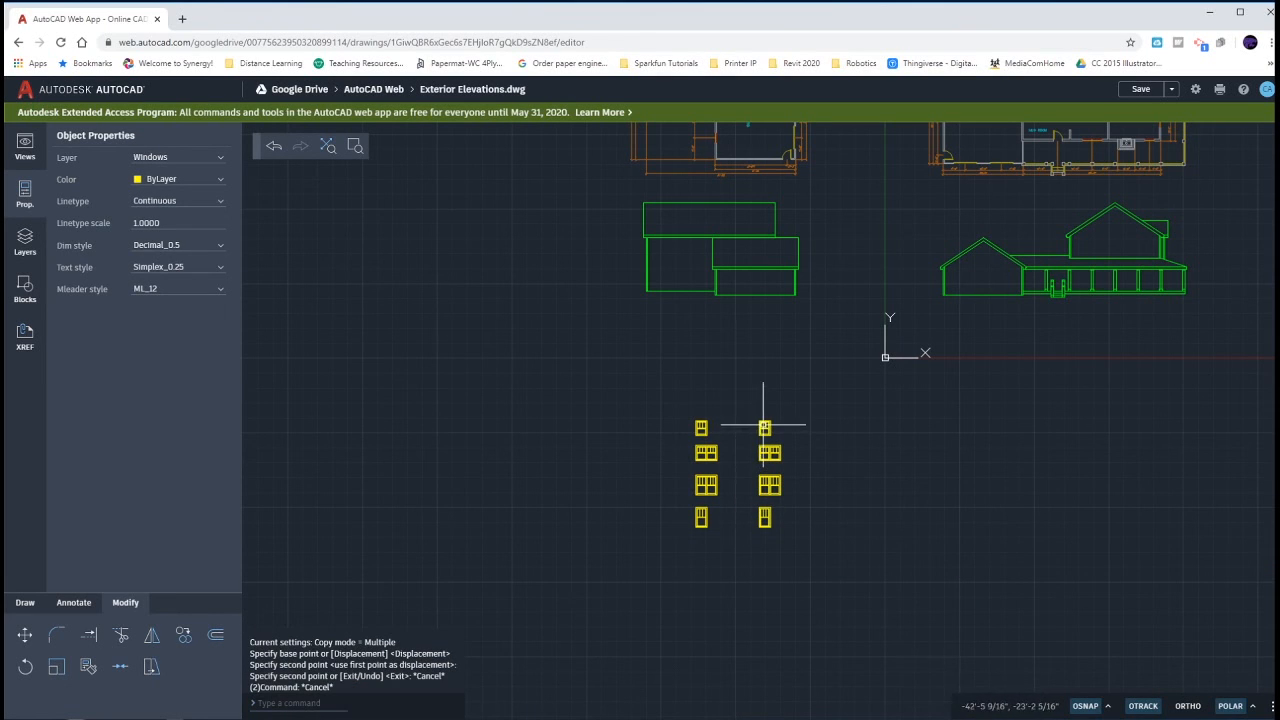